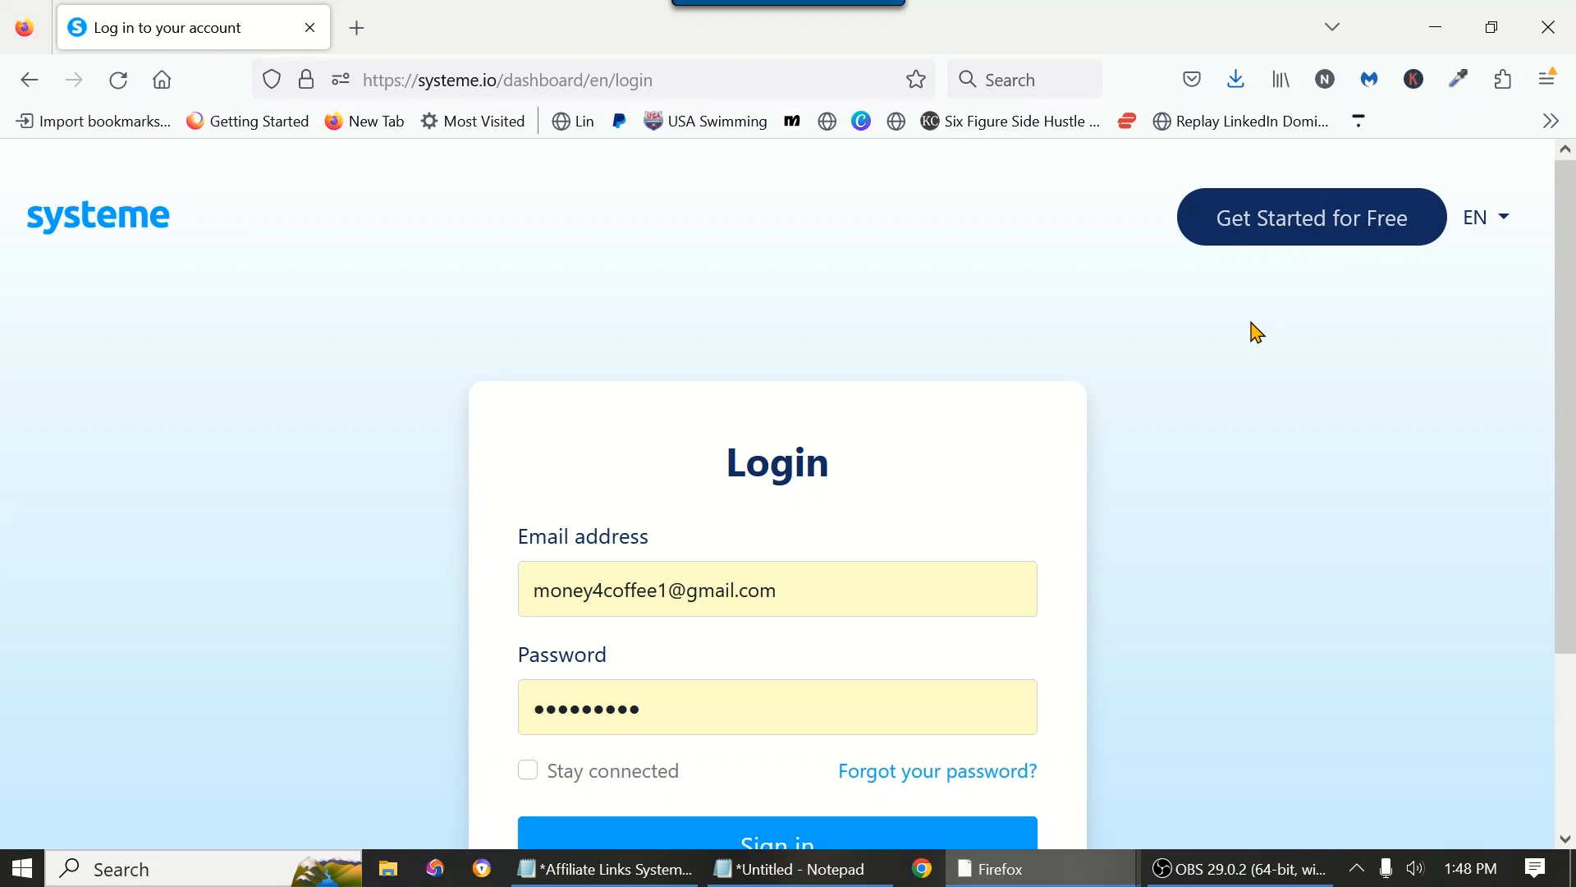
# Step: Sign in to the systeme.io account with the credentials already filled in on the login form
pyautogui.scroll(-3, 1247, 443)
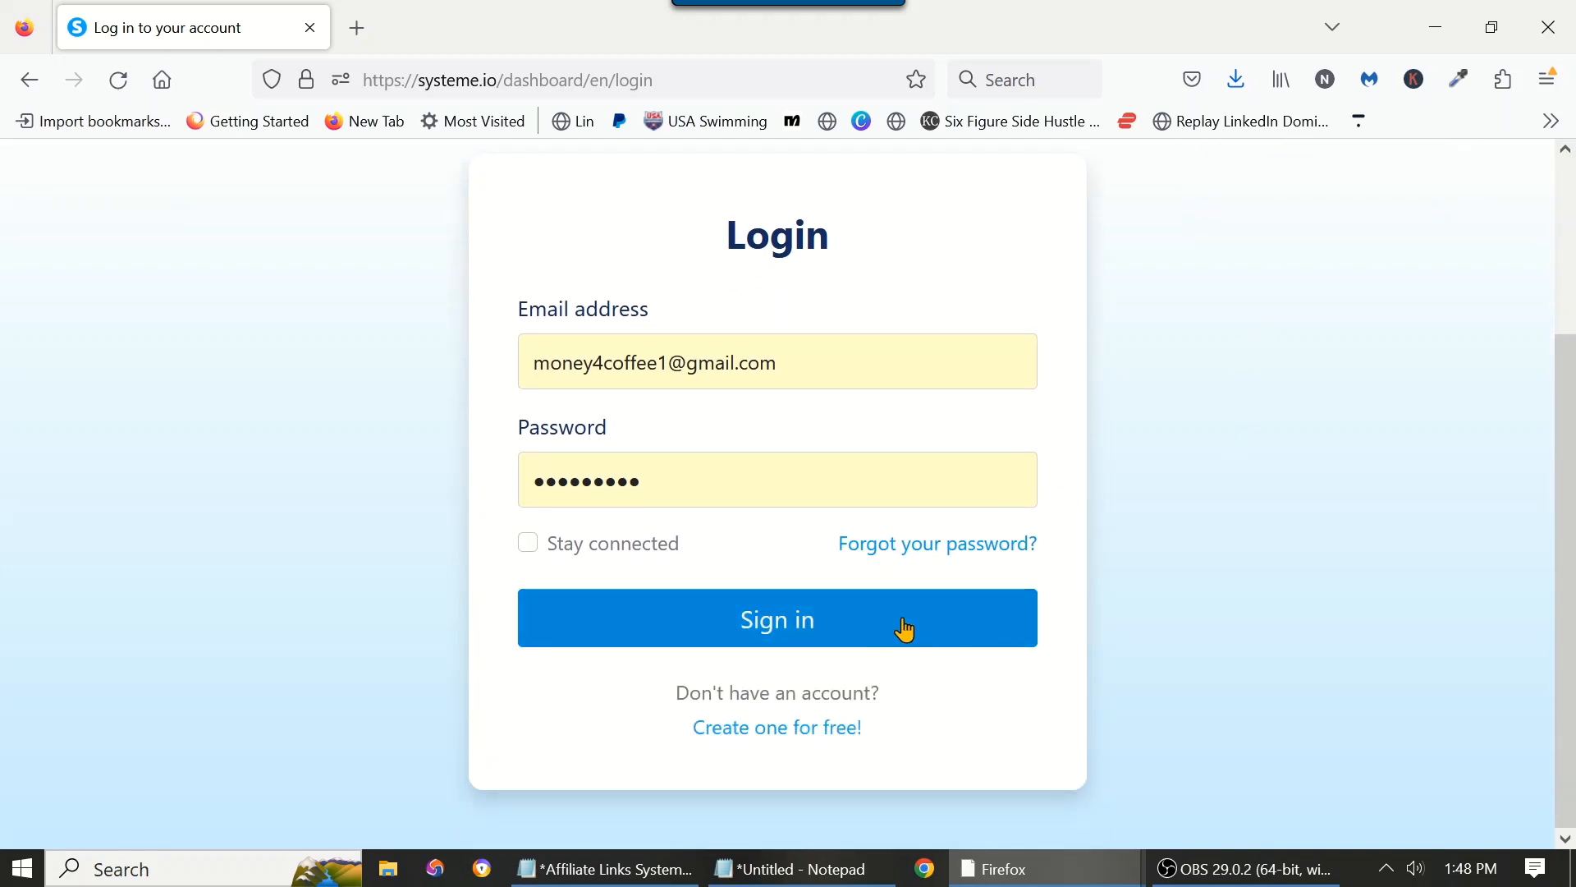
pyautogui.scroll(3, 889, 633)
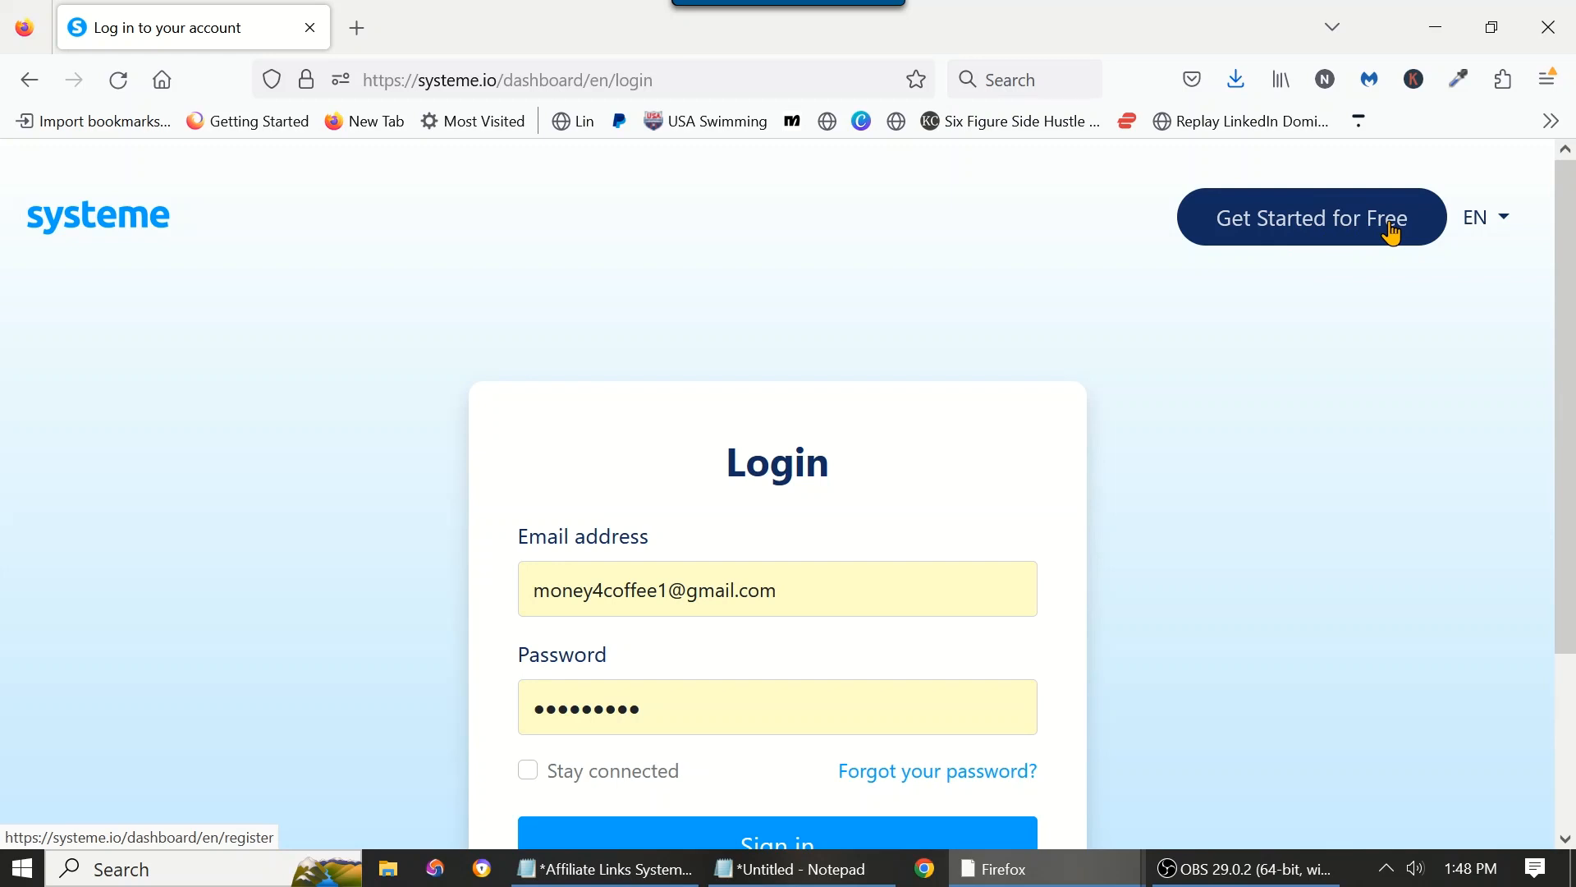
pyautogui.scroll(-3, 1244, 464)
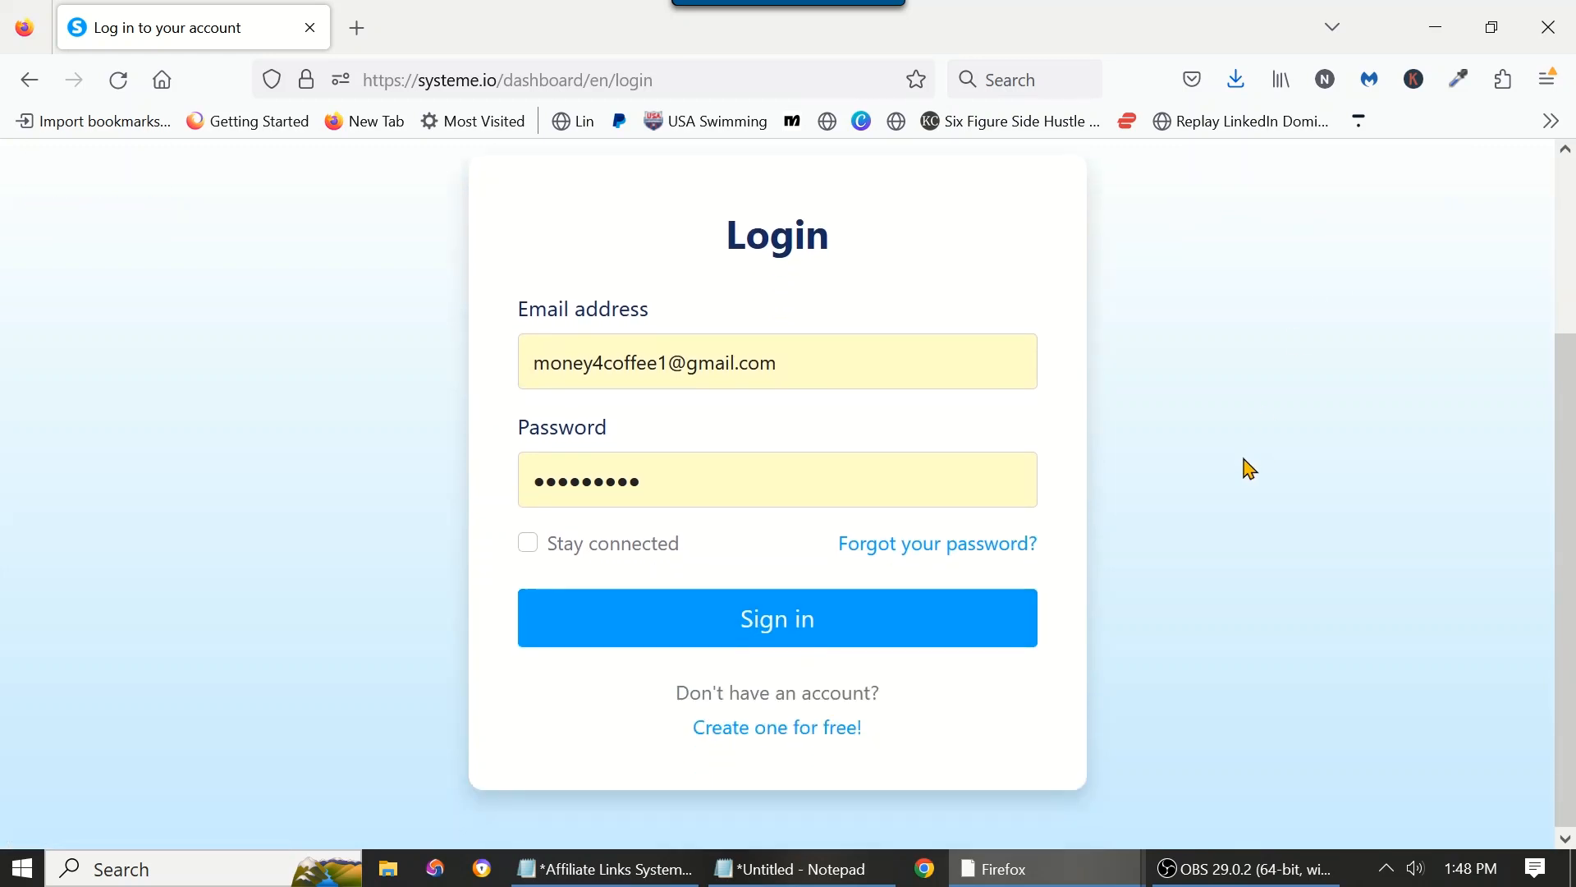
pyautogui.click(841, 639)
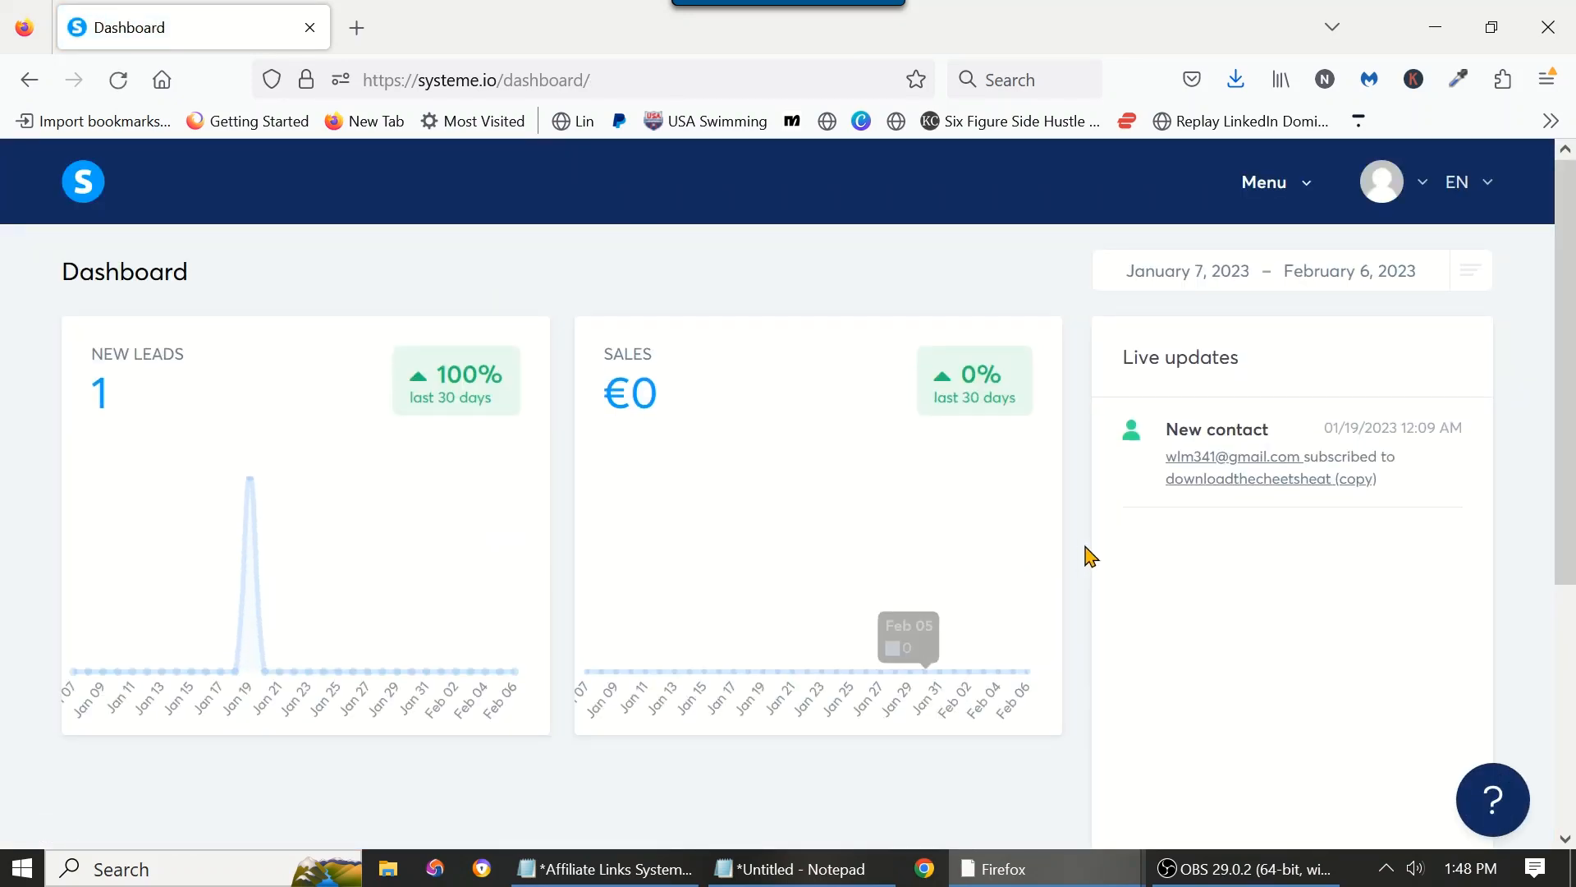
# Step: Go to the funnels list and view the actions available for the landingpage1 funnel
pyautogui.click(1283, 189)
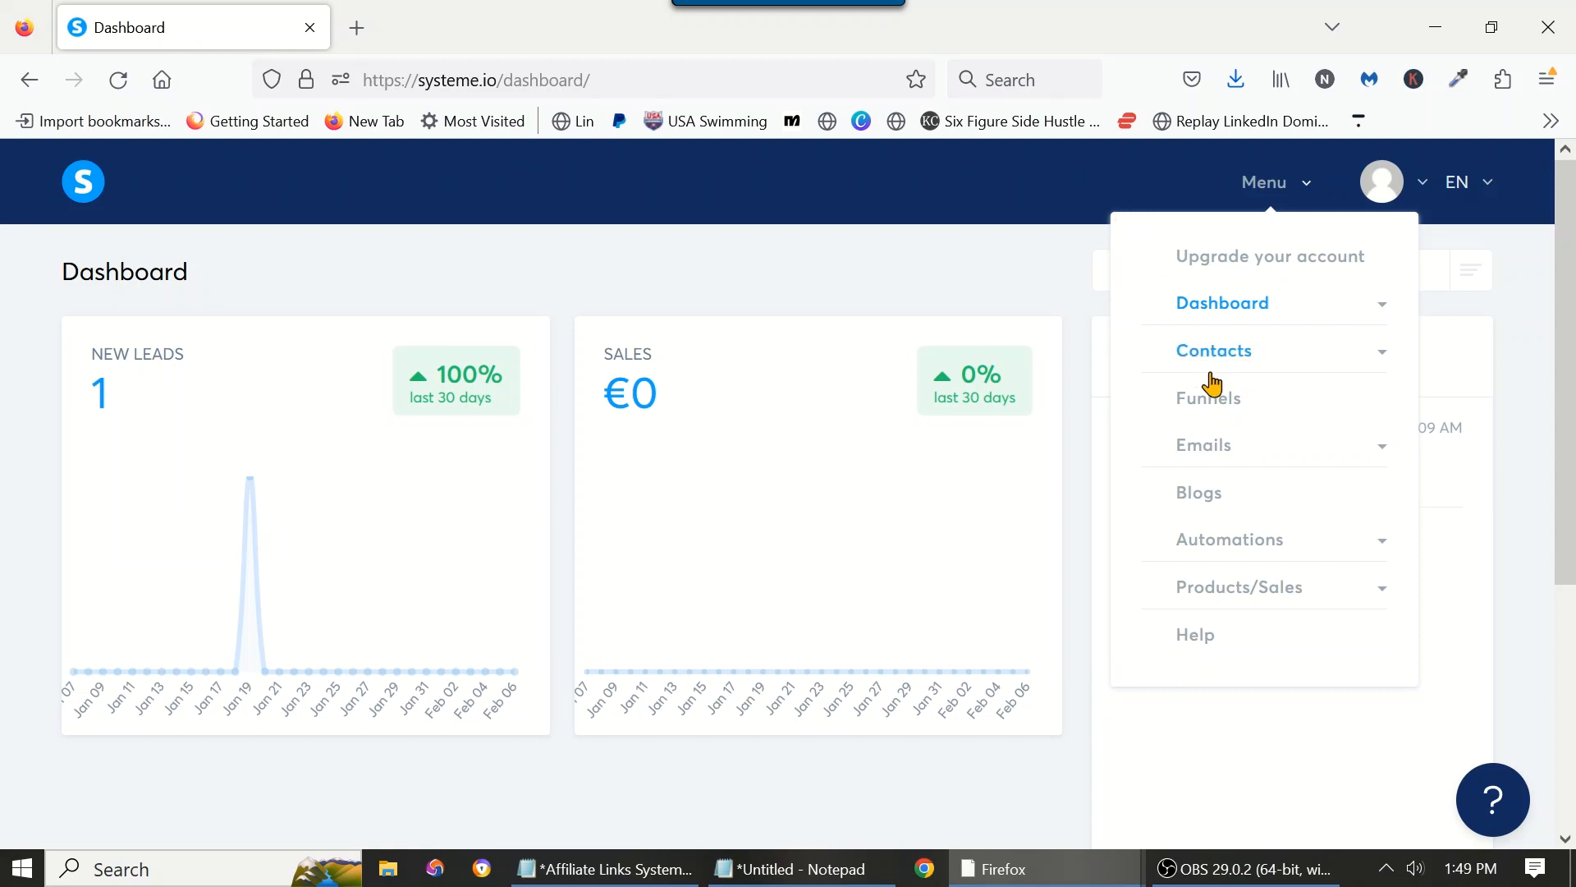
pyautogui.click(1217, 407)
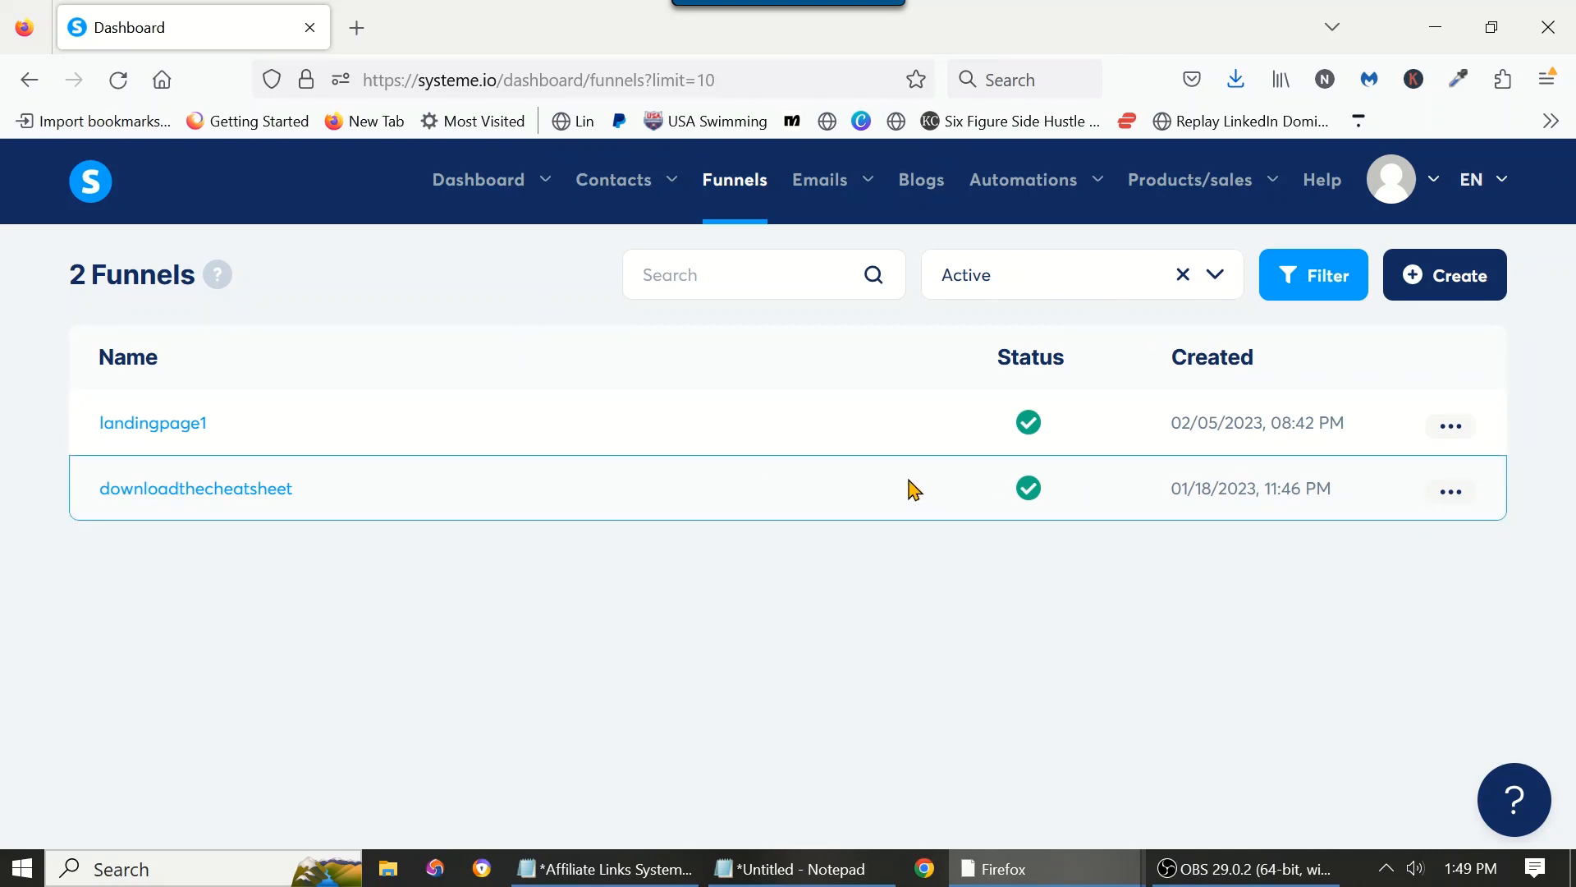
pyautogui.click(1453, 428)
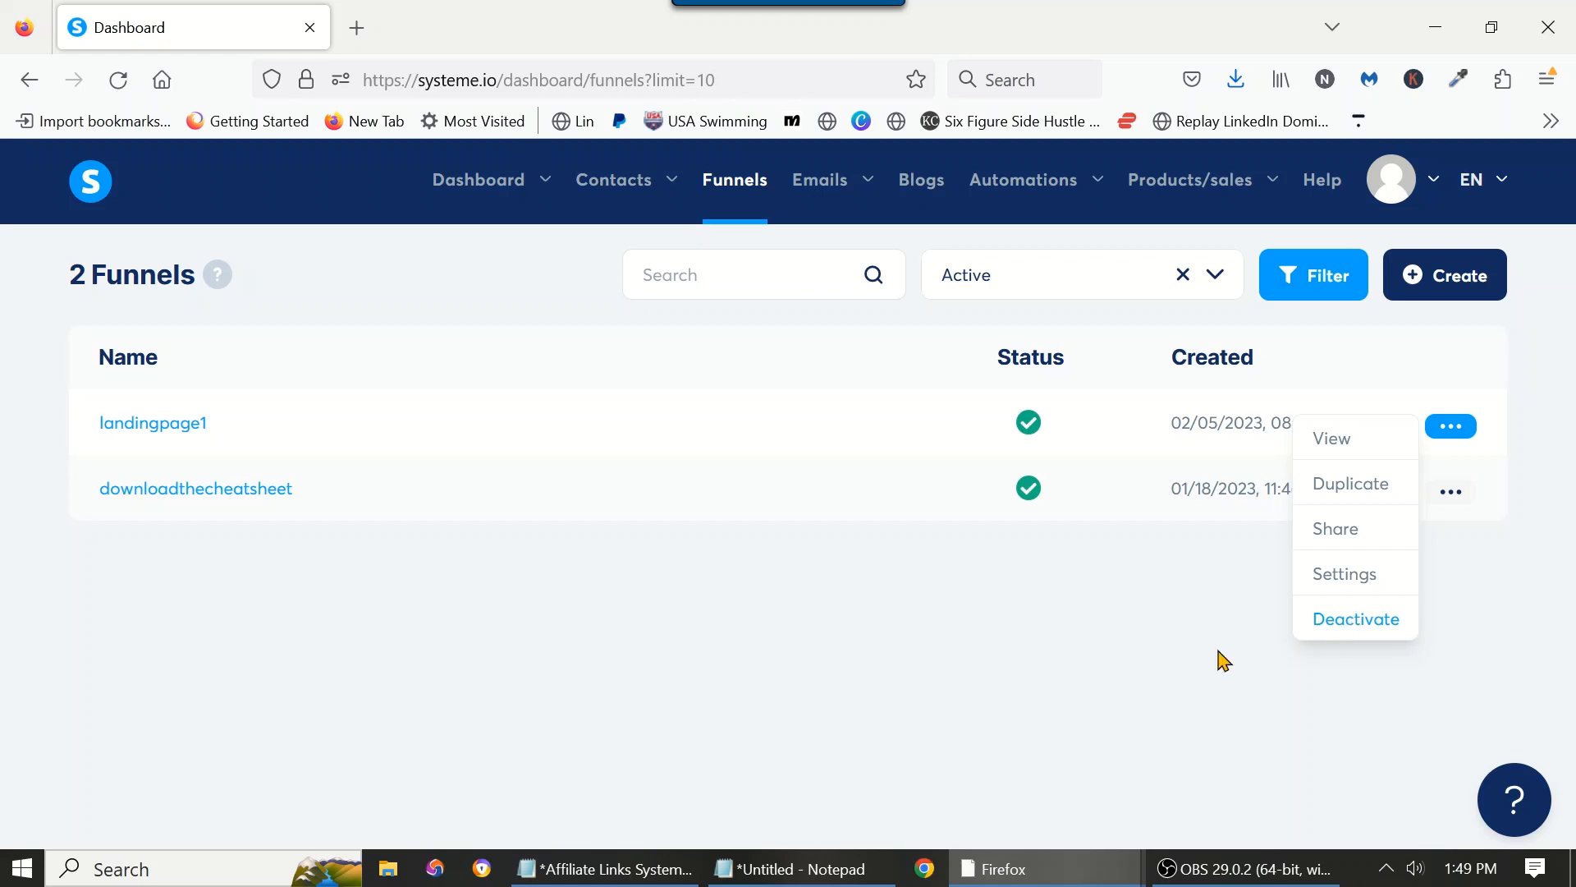
pyautogui.click(1138, 691)
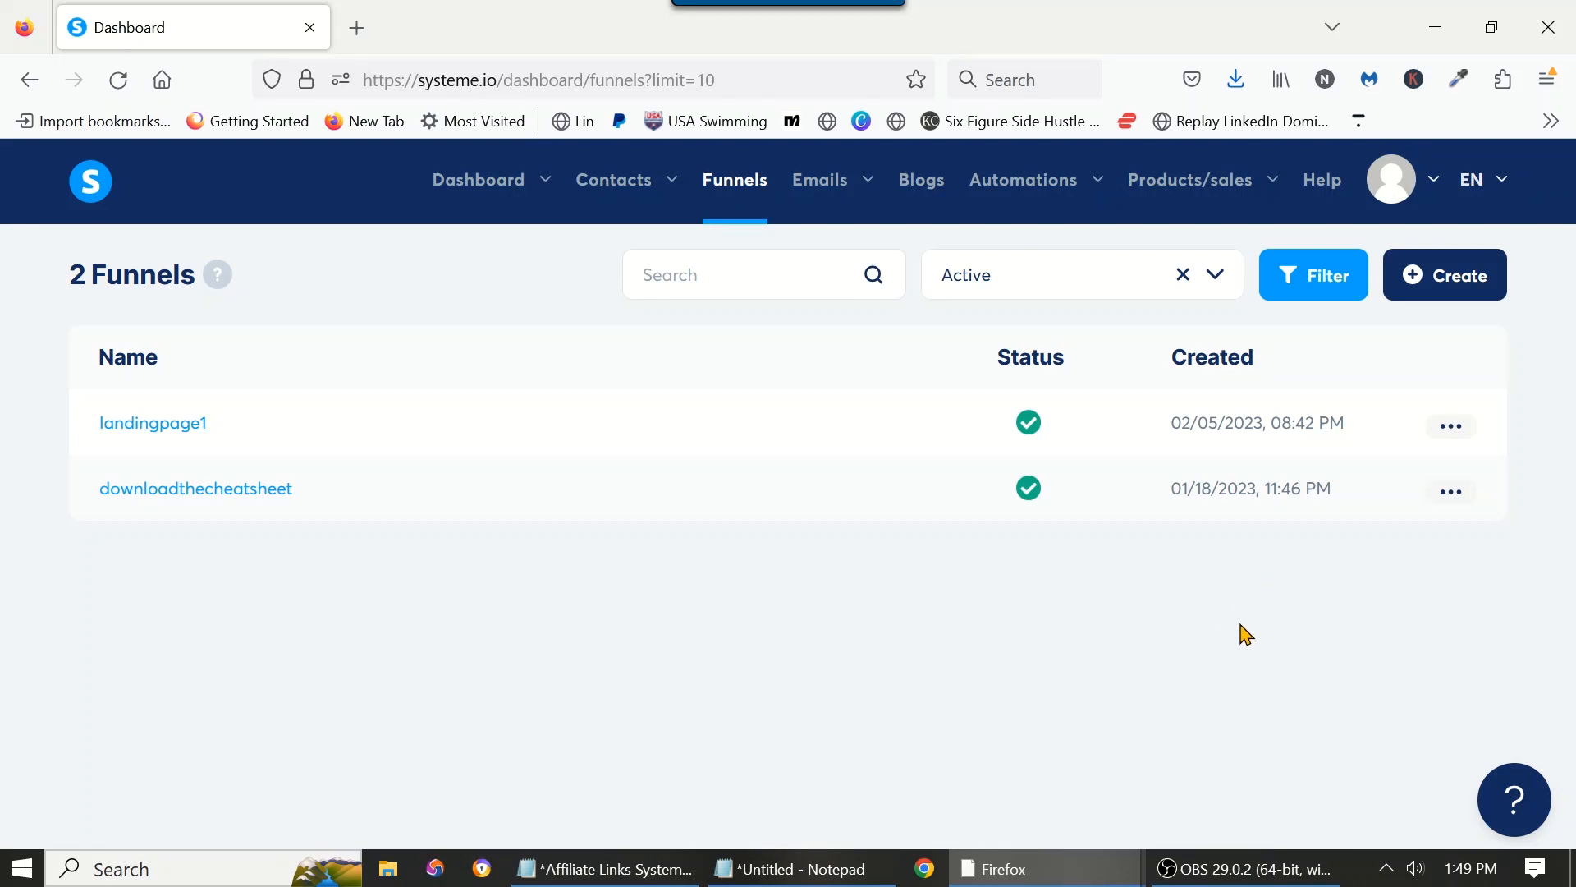
# Step: Start a new funnel named landingpage66 with Build an audience as its goal
pyautogui.click(1445, 289)
pyautogui.click(664, 413)
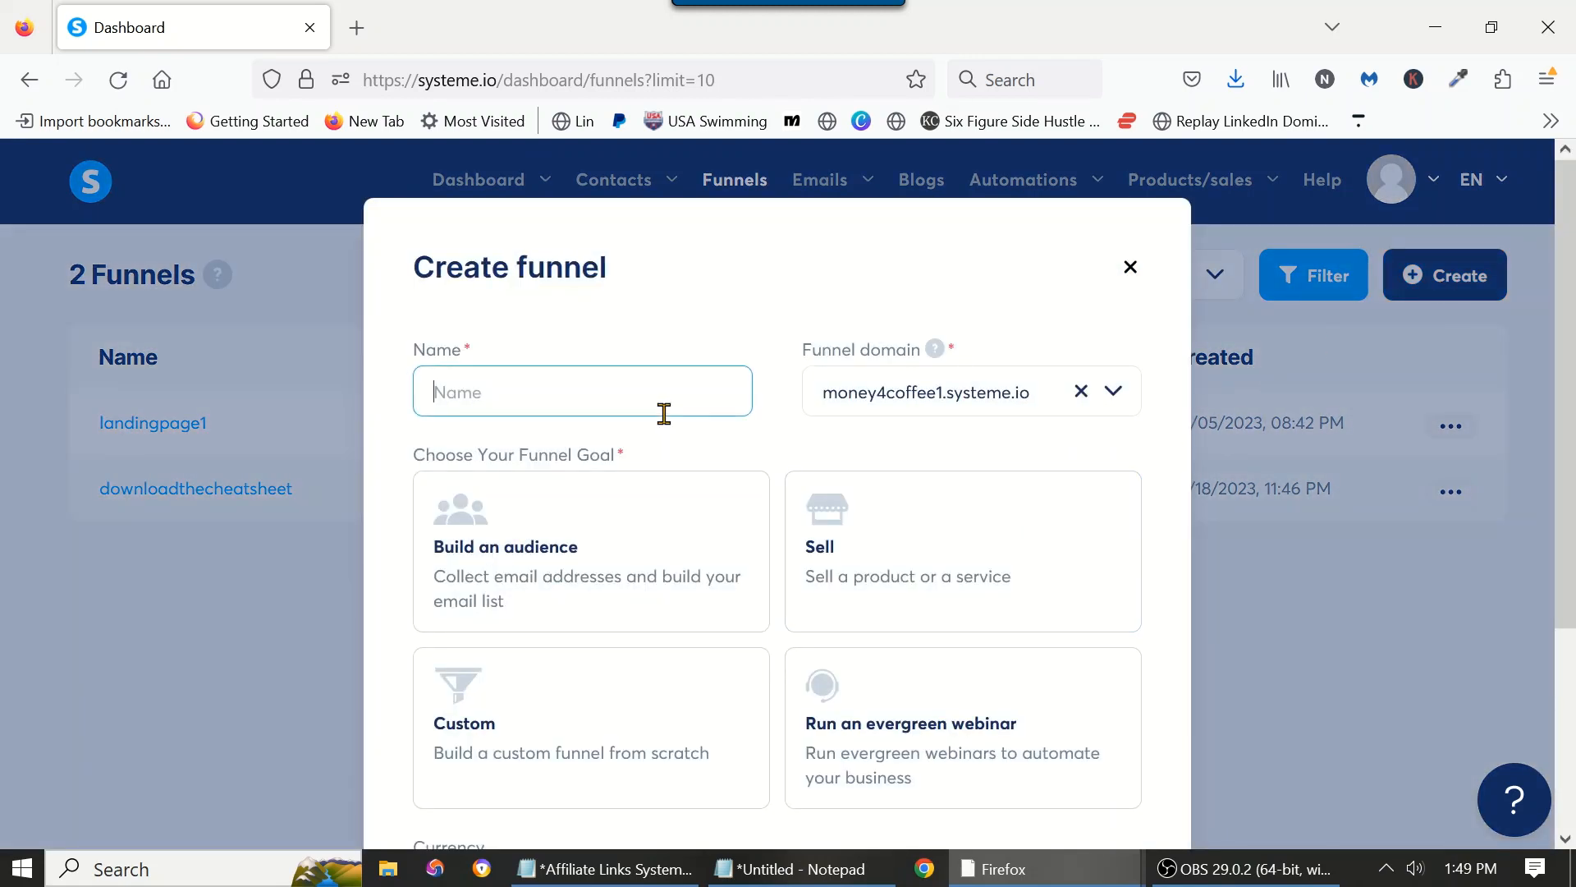
pyautogui.write('landingpage66')
pyautogui.scroll(-3, 661, 414)
pyautogui.scroll(2, 657, 415)
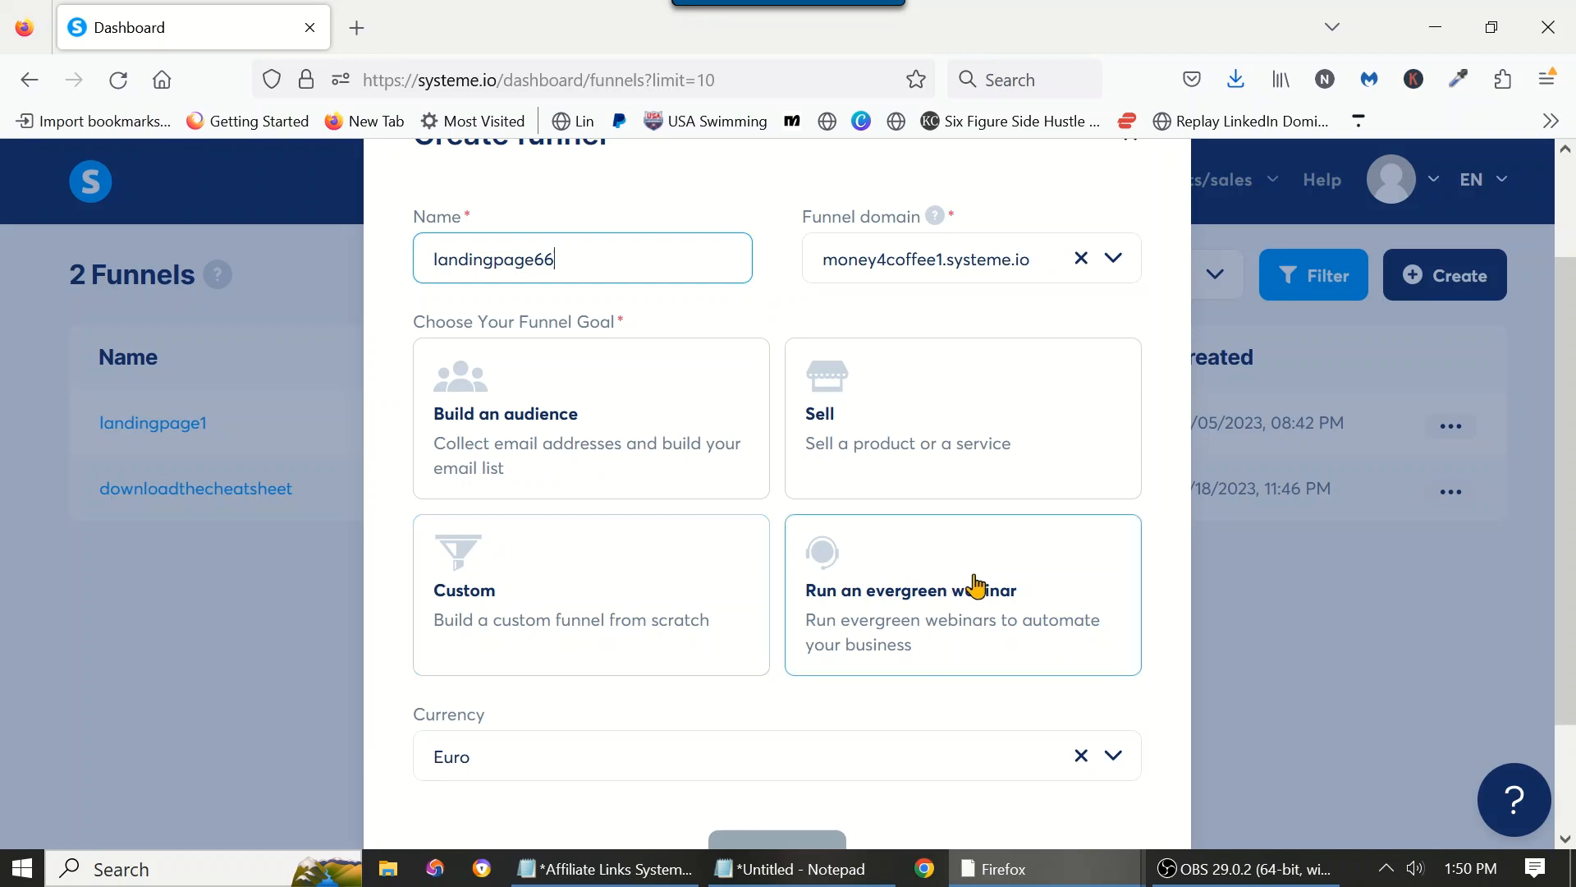
pyautogui.scroll(-2, 1045, 570)
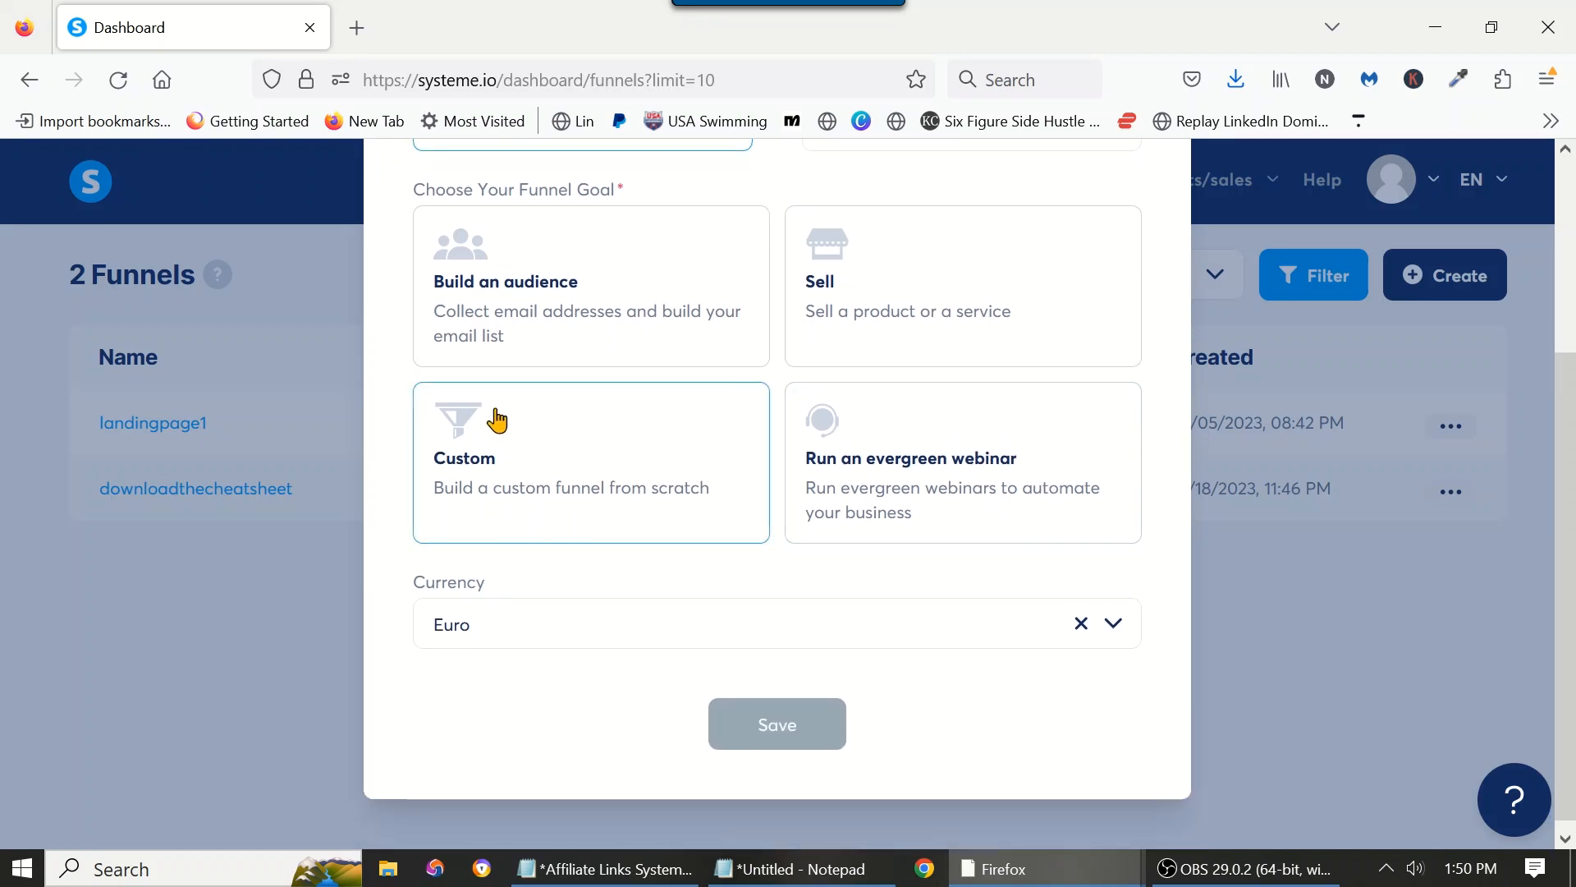
pyautogui.scroll(3, 499, 420)
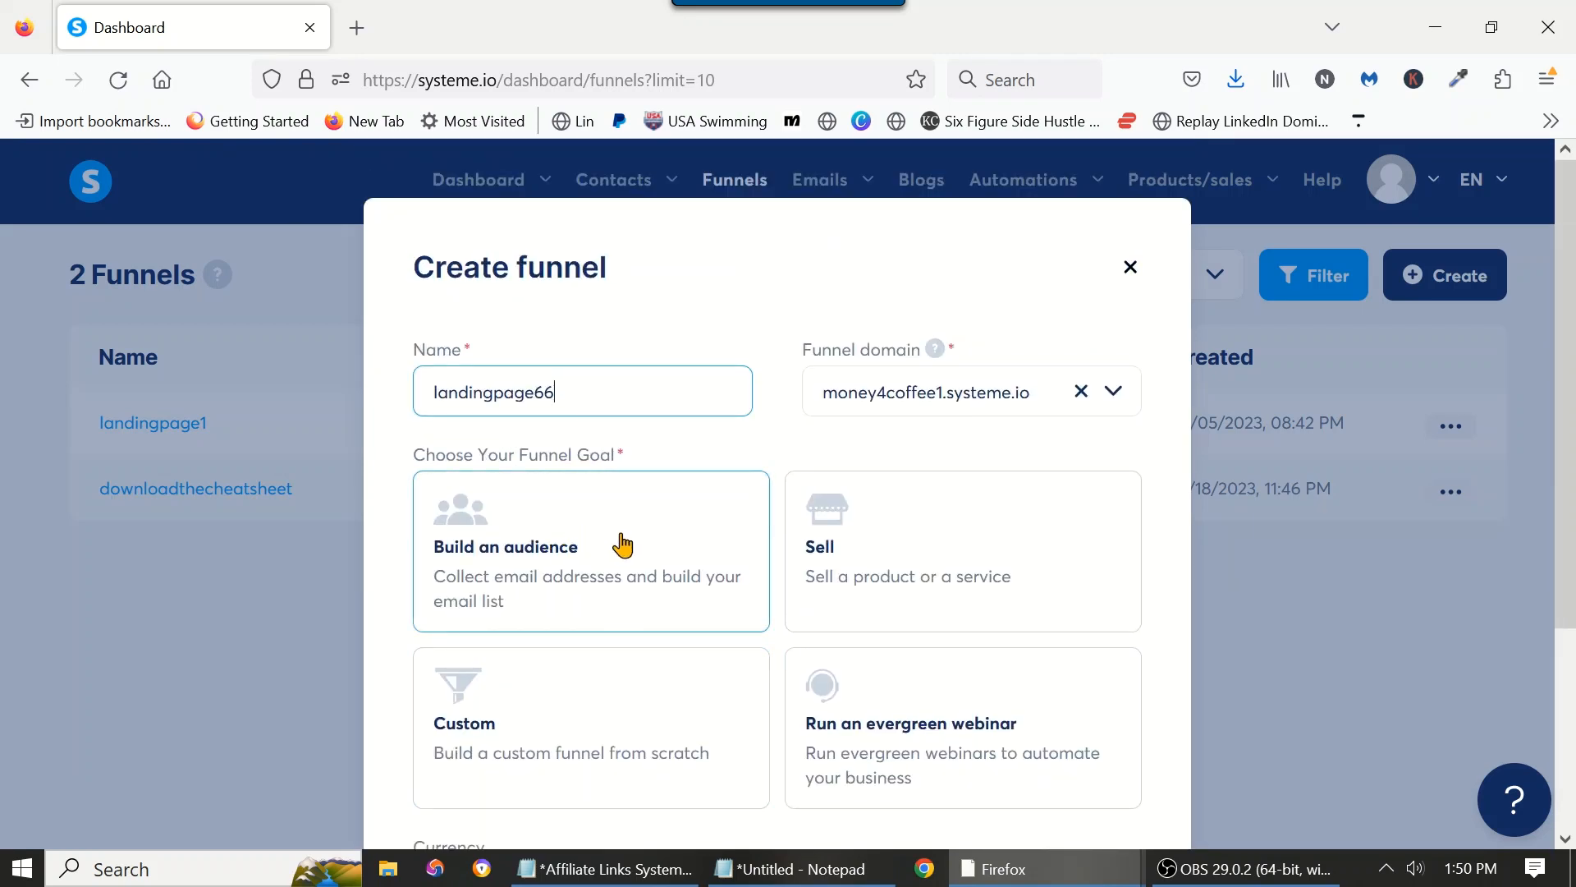
pyautogui.click(624, 546)
# Step: Set the new funnel's currency to U.S. Dollar and save the funnel
pyautogui.scroll(-3, 624, 545)
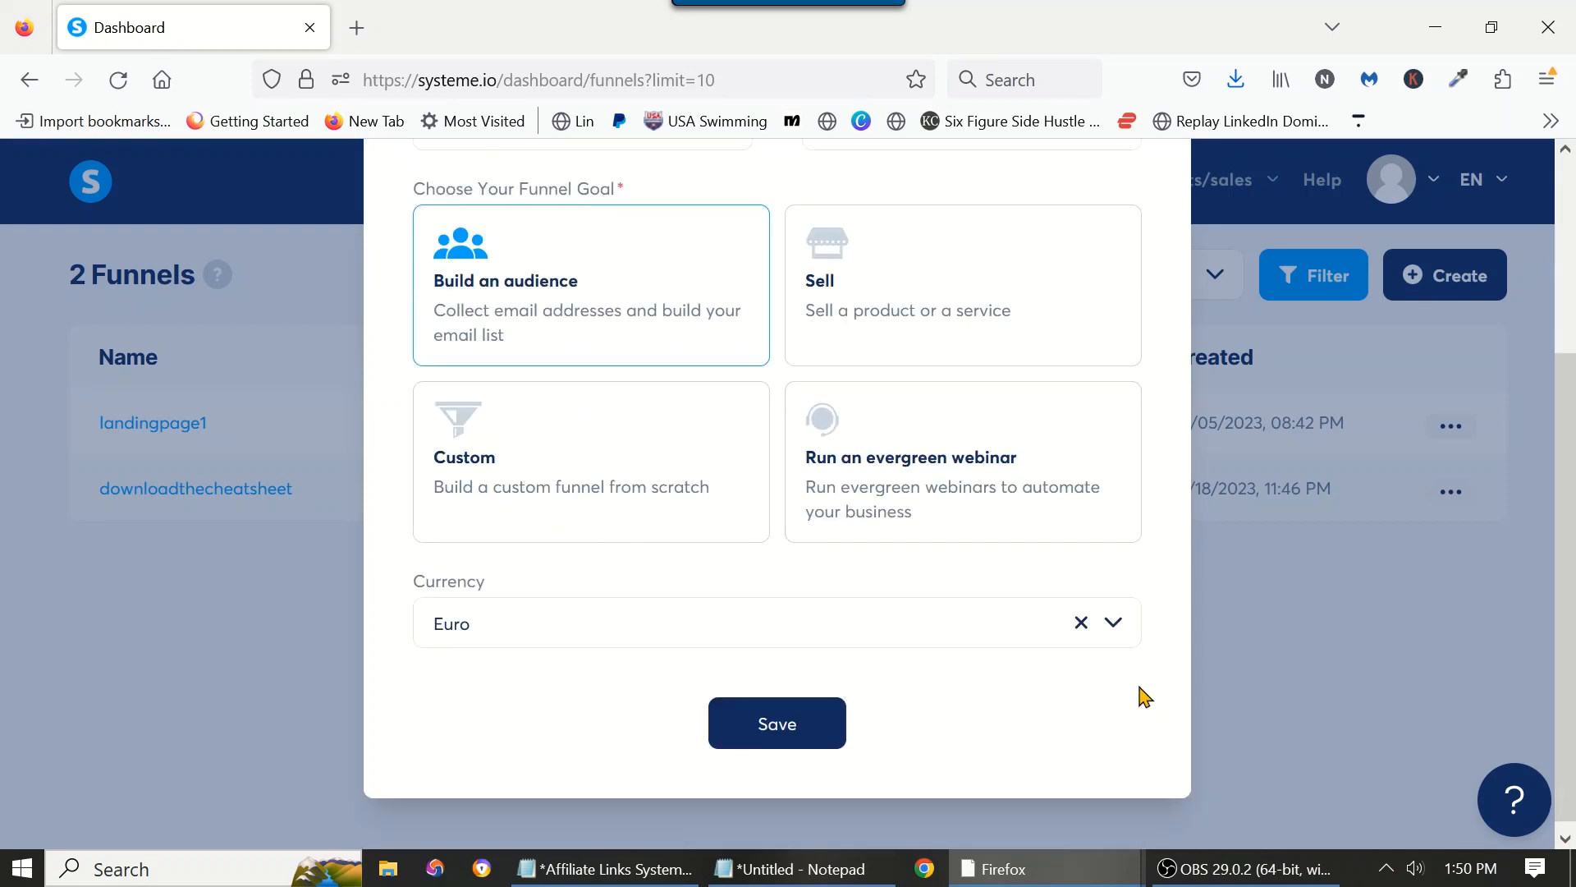
pyautogui.click(1125, 630)
pyautogui.scroll(-2, 834, 697)
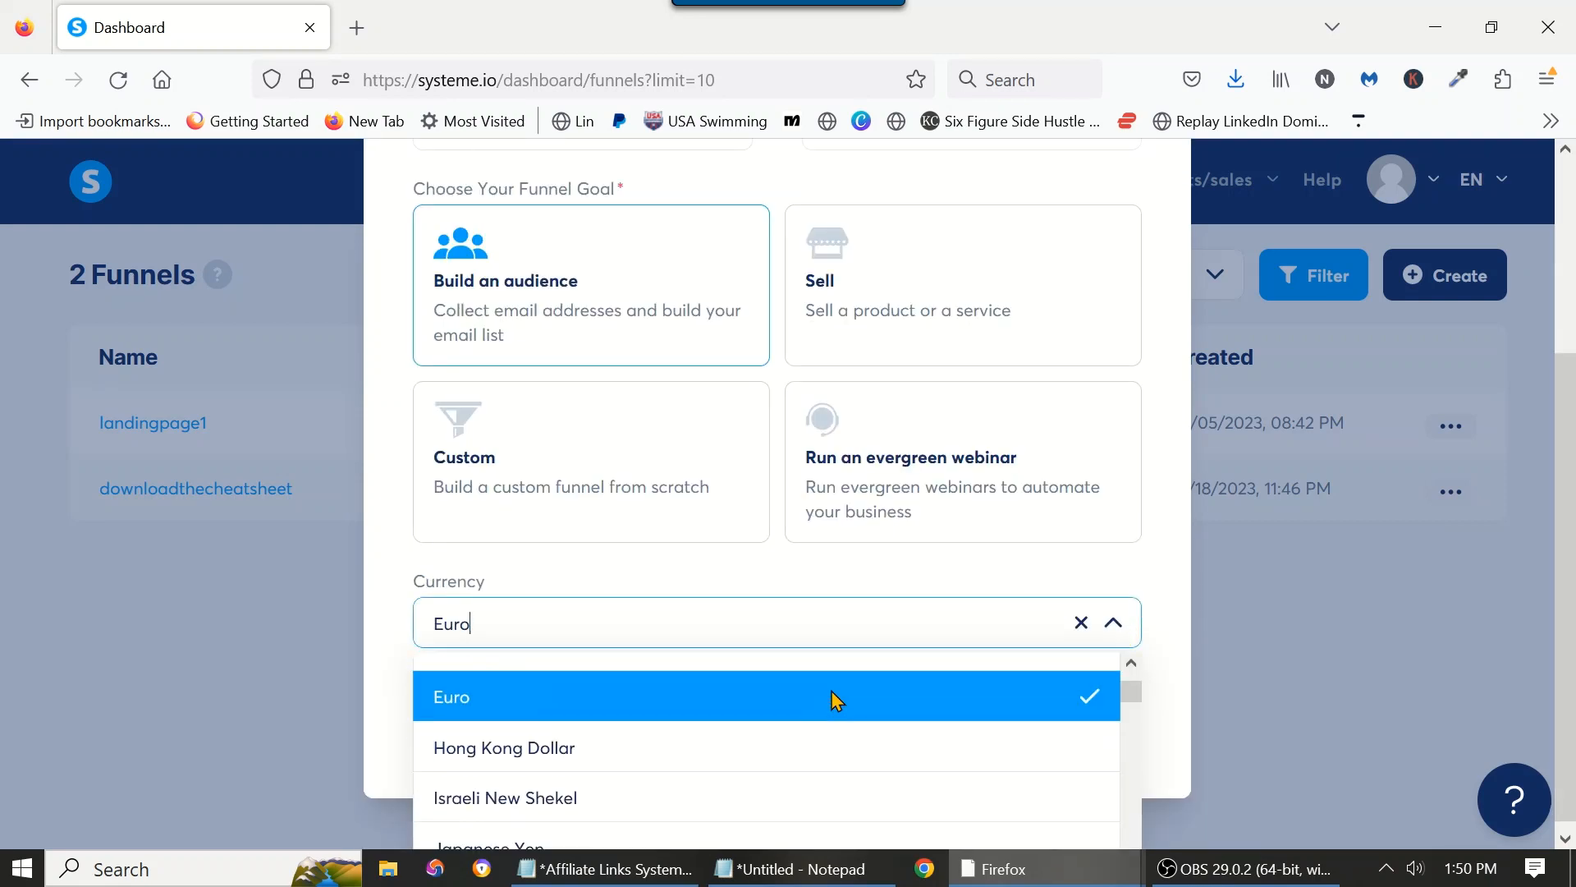
pyautogui.scroll(-5, 834, 697)
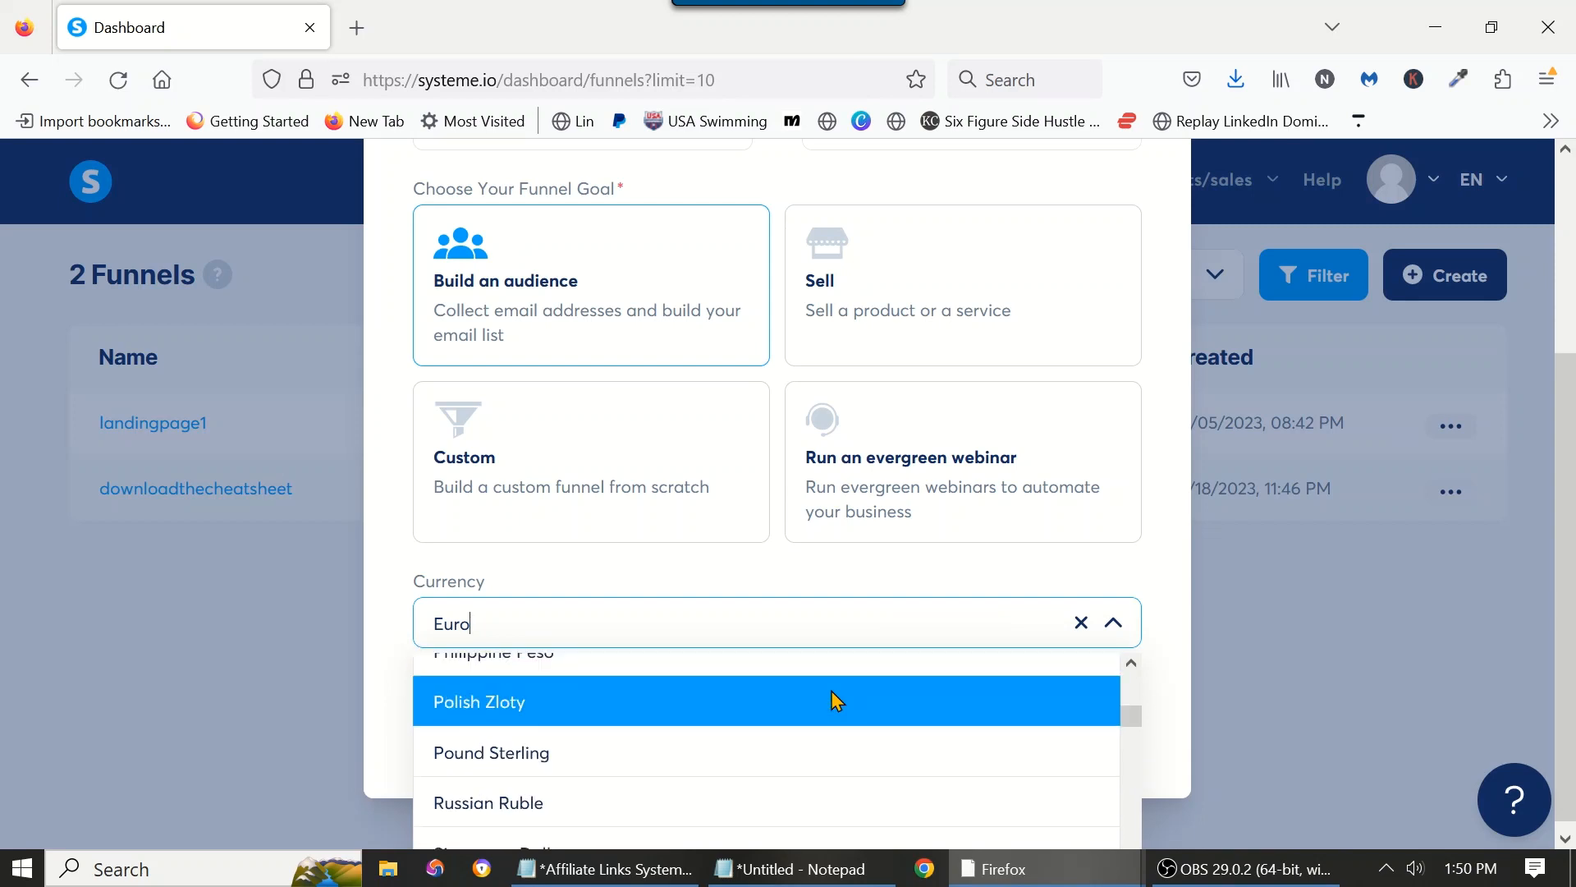
pyautogui.scroll(-2, 832, 696)
pyautogui.scroll(-1, 834, 697)
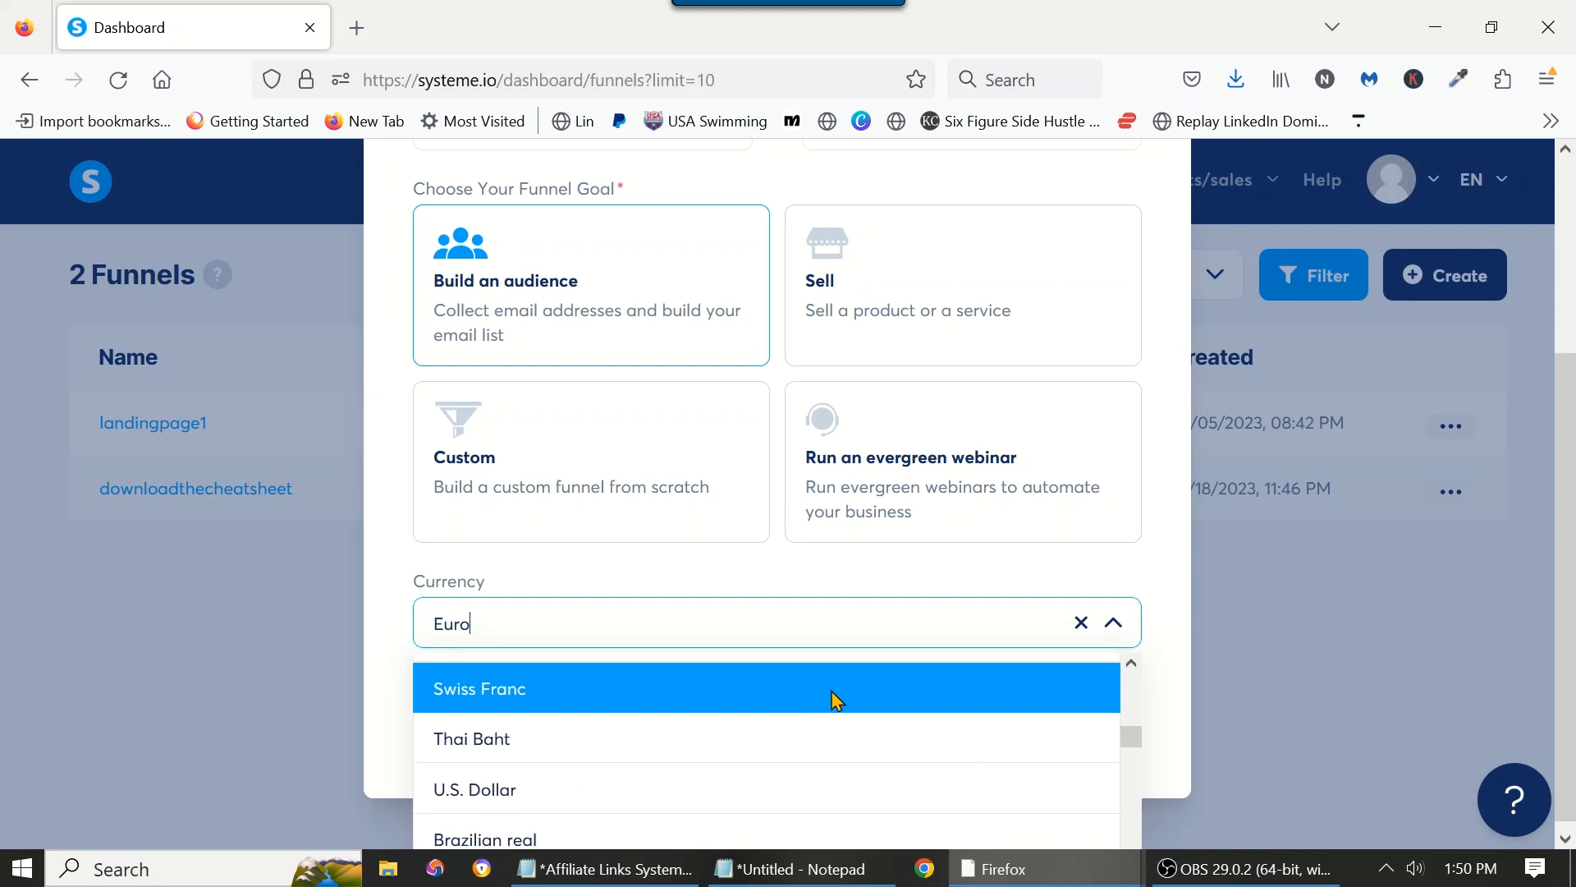
pyautogui.click(741, 813)
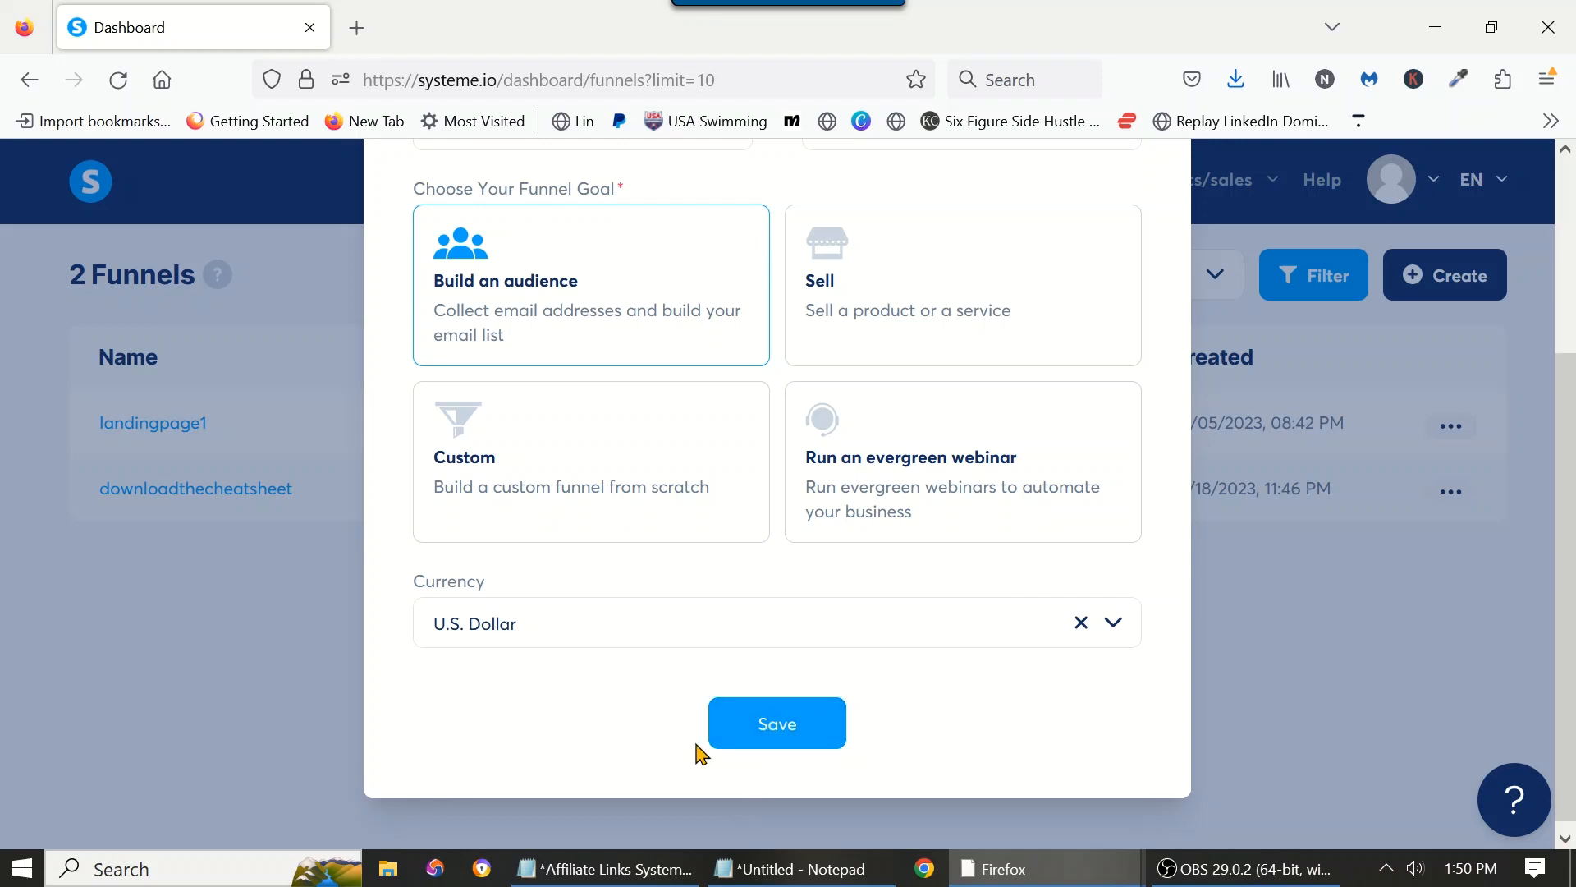
pyautogui.scroll(3, 638, 749)
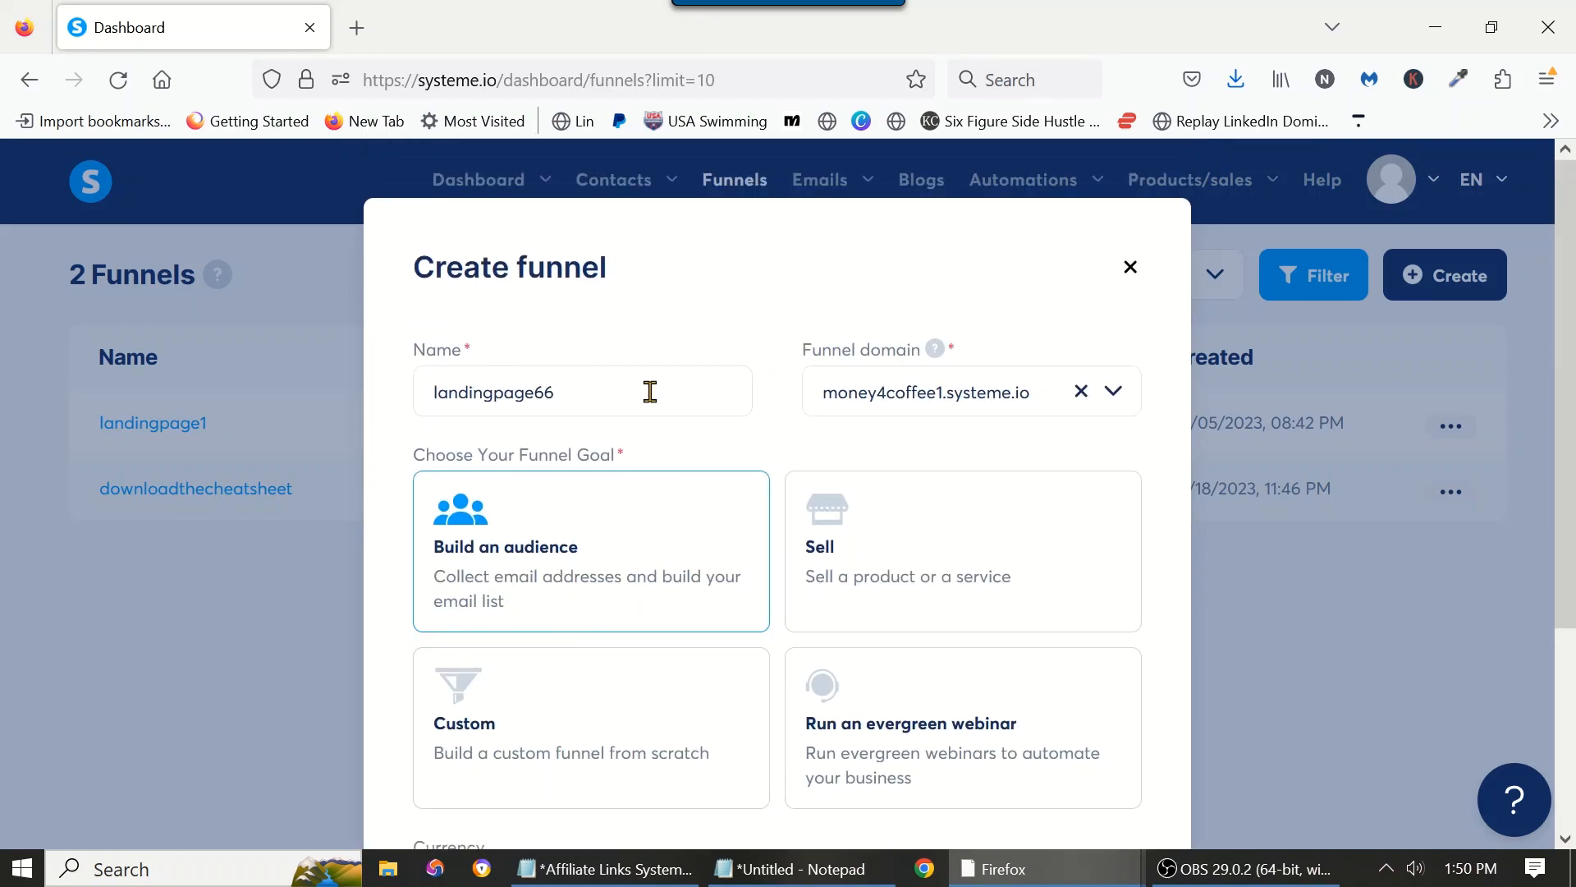
pyautogui.scroll(-2, 650, 392)
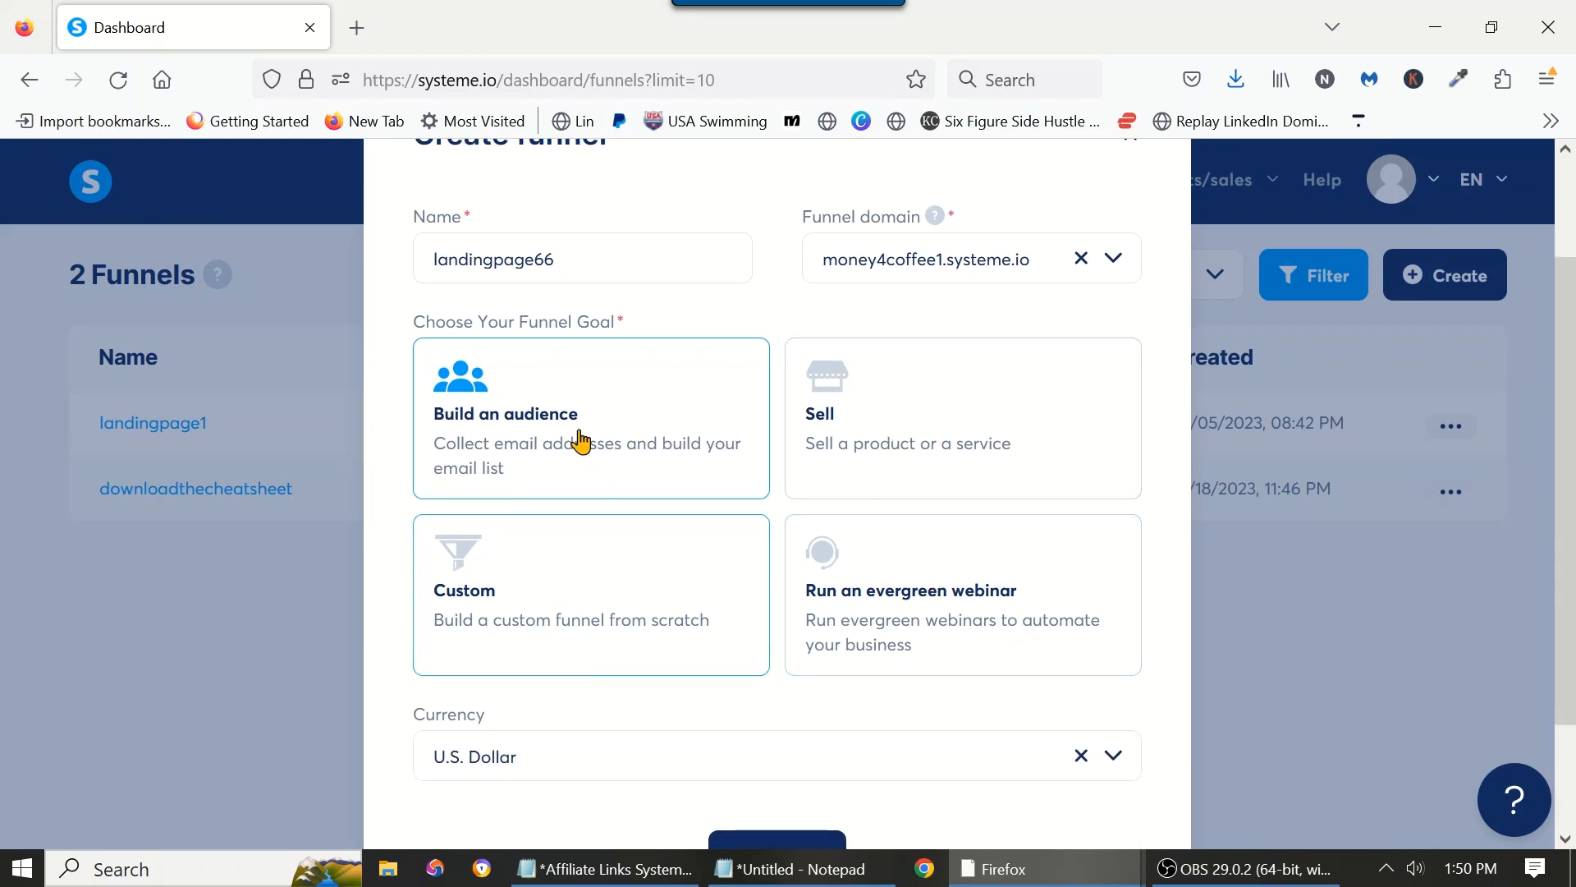
pyautogui.scroll(-2, 735, 460)
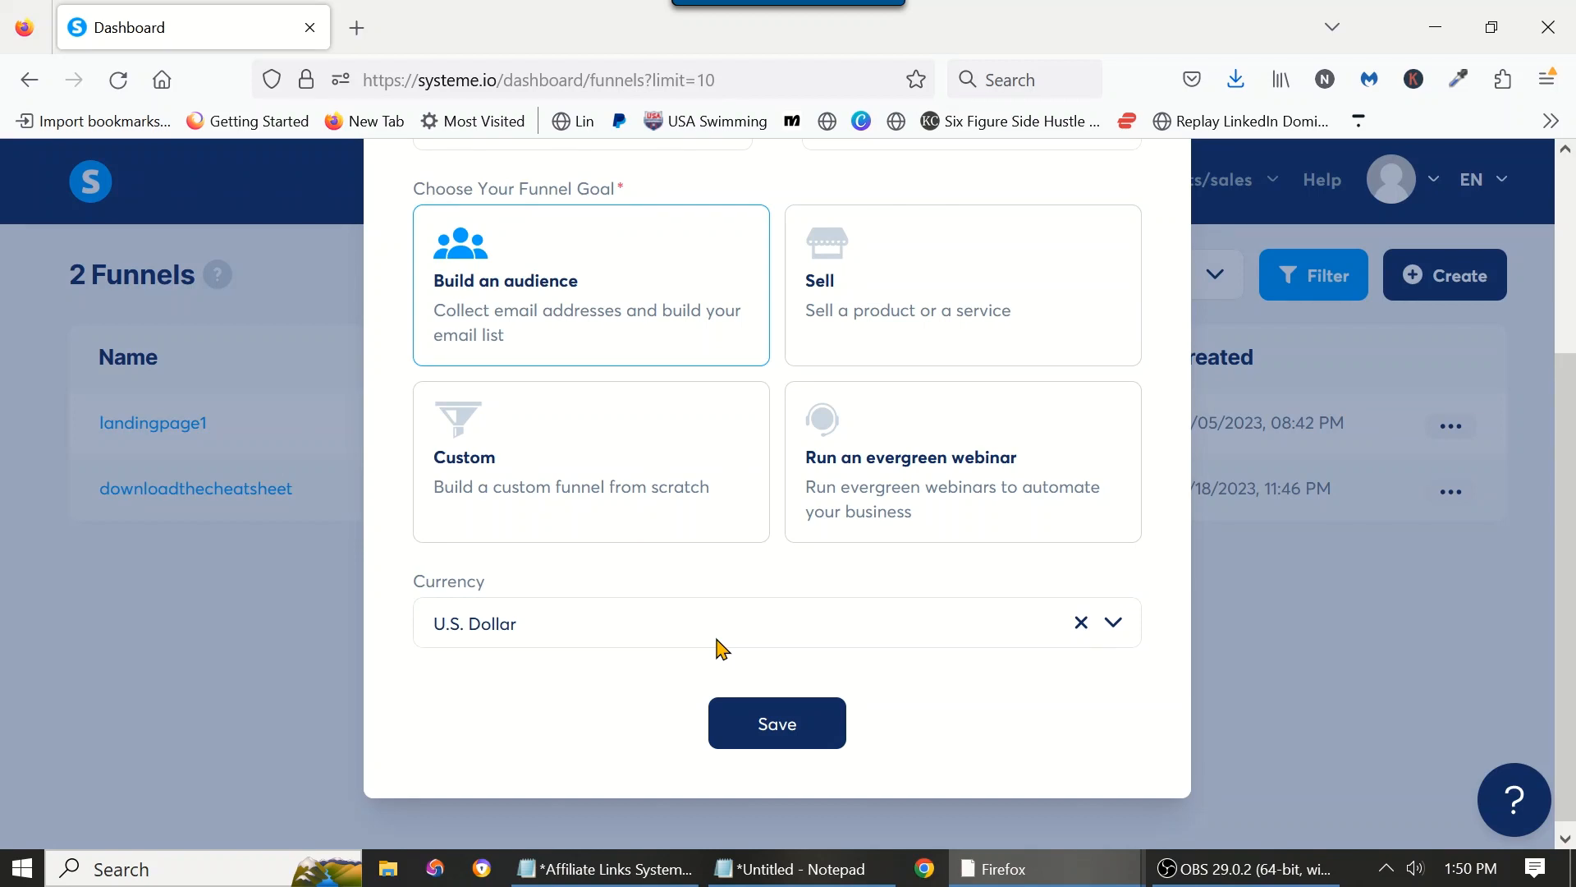
pyautogui.click(771, 722)
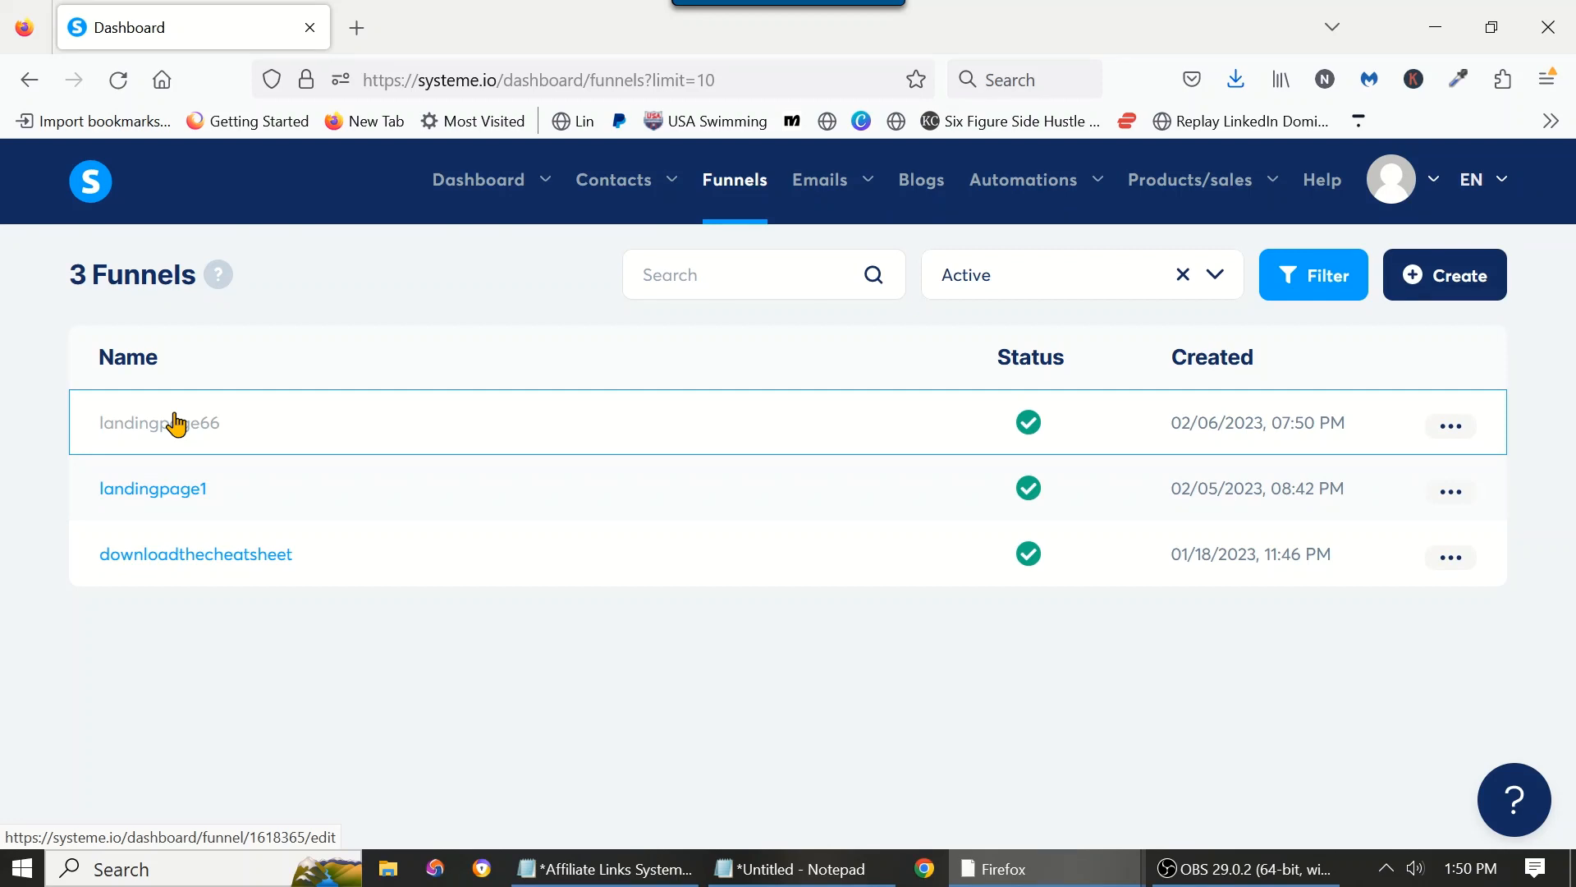
# Step: Open the landingpage66 funnel and delete its default Squeeze page and Thank You steps
pyautogui.click(177, 424)
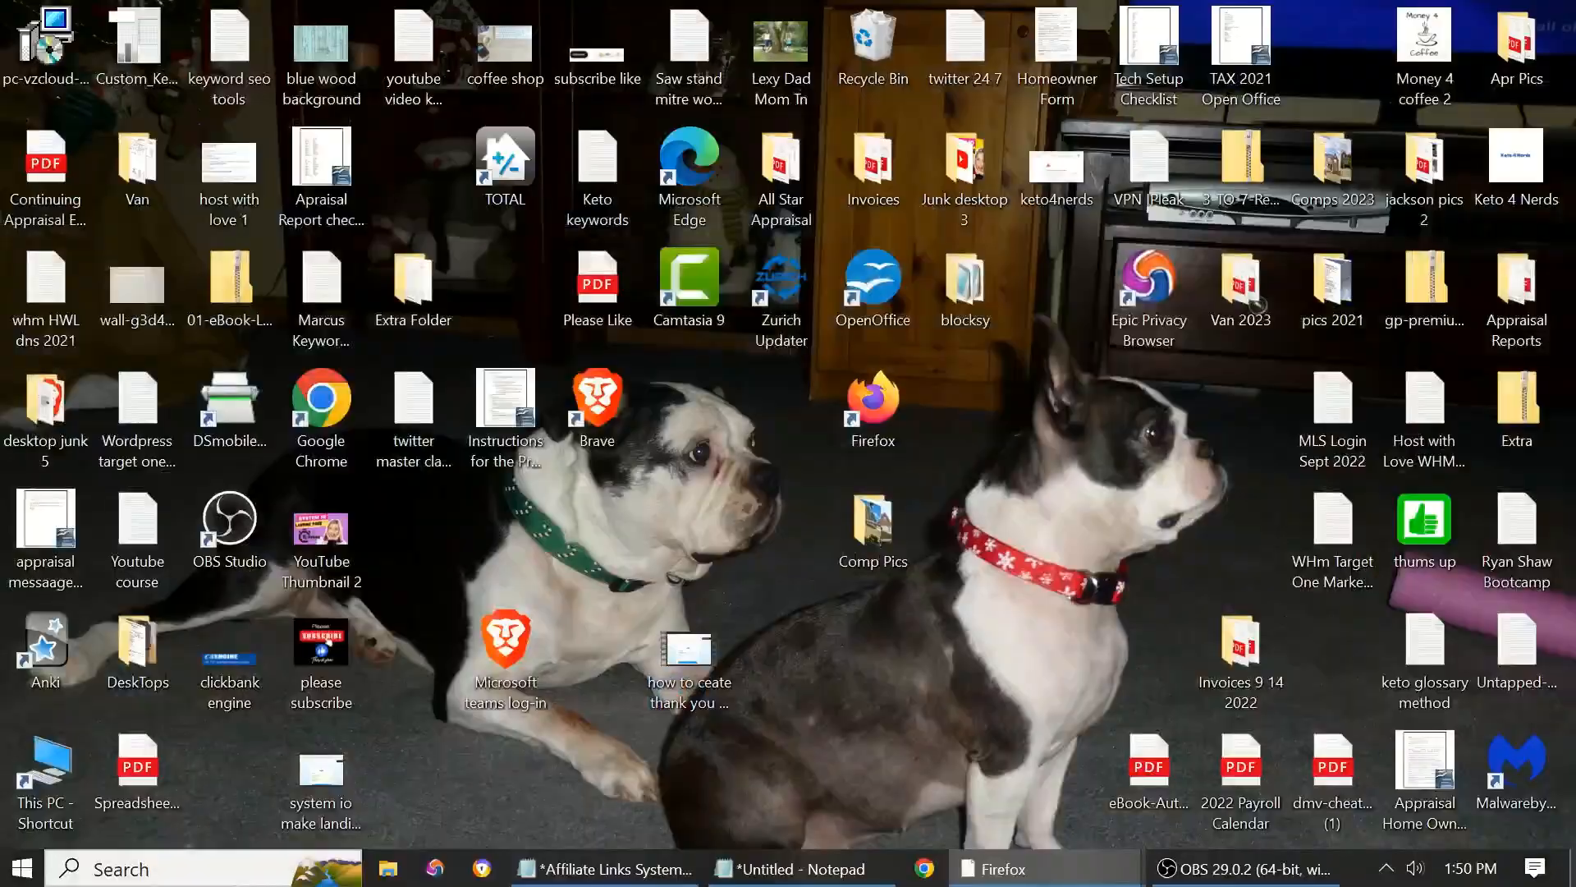
pyautogui.click(1572, 868)
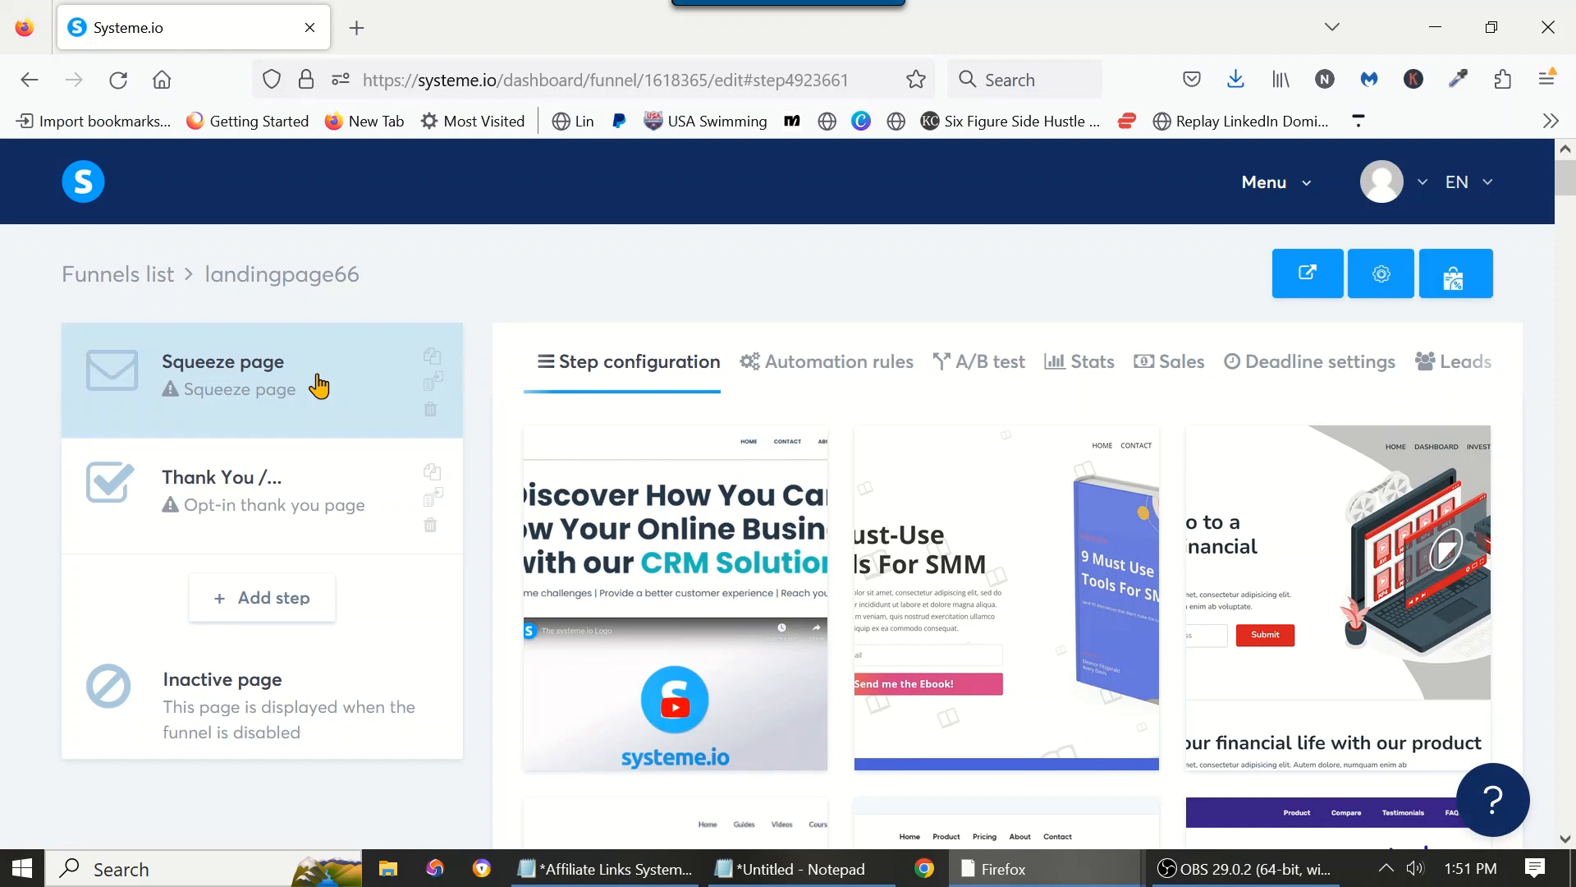
pyautogui.click(430, 410)
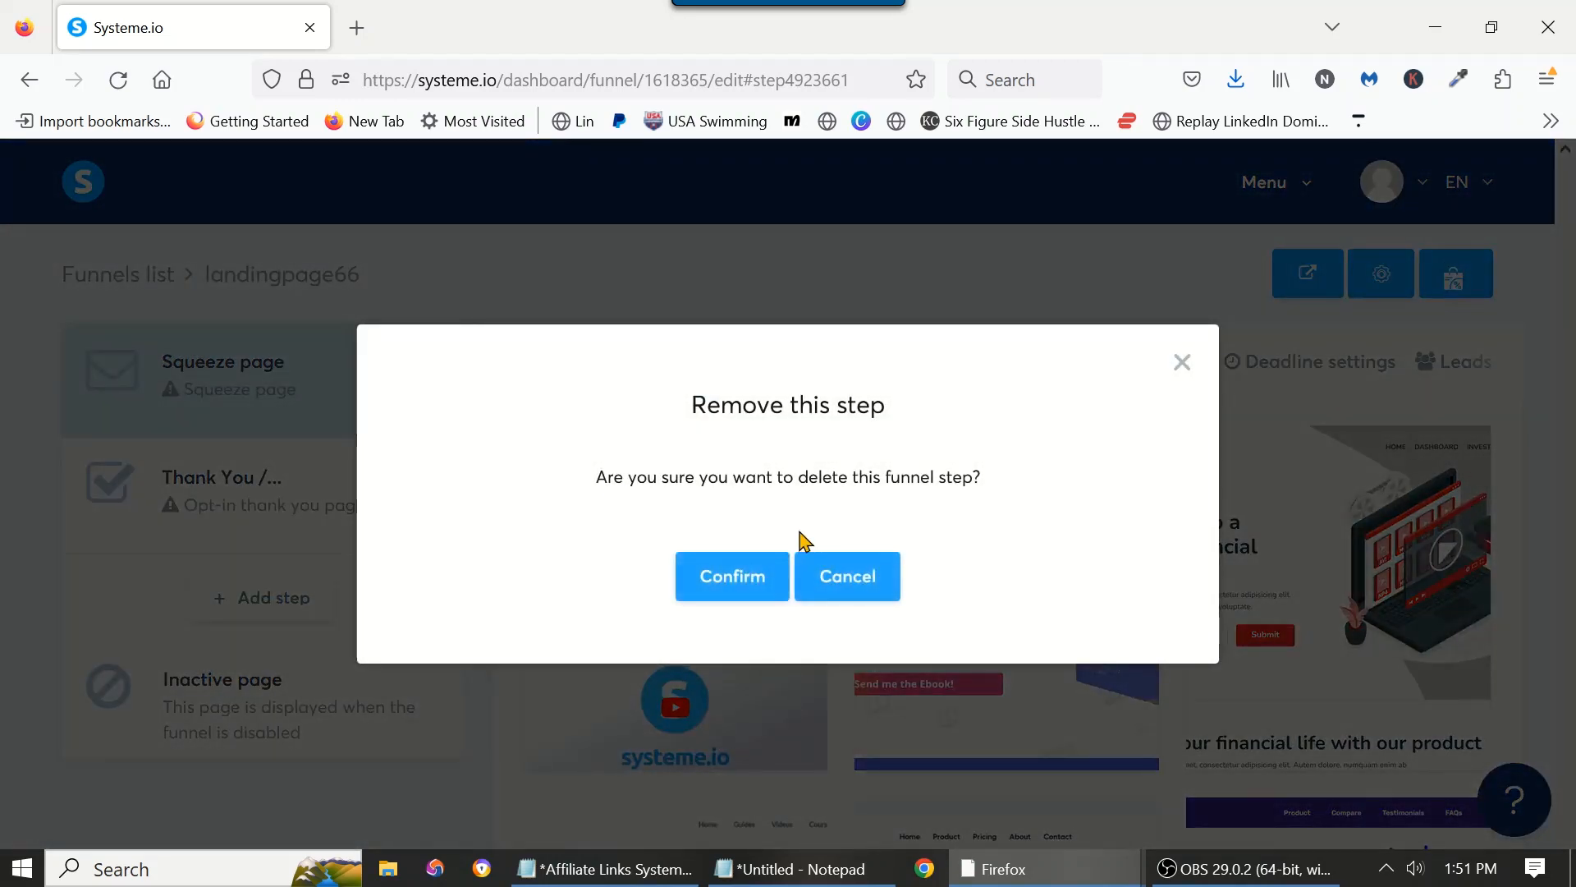
pyautogui.click(746, 577)
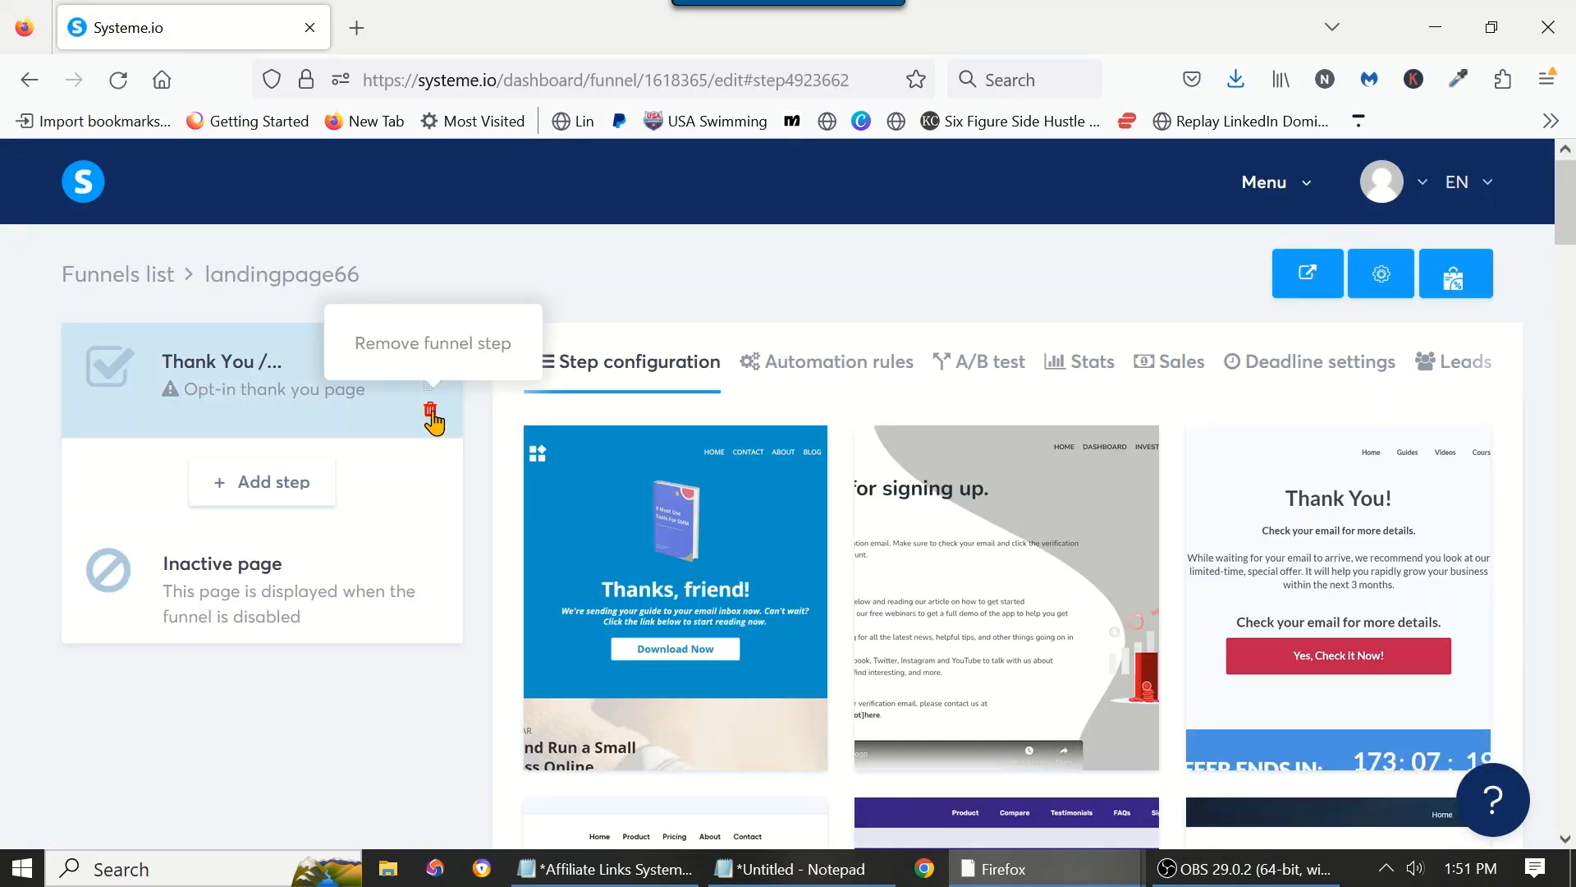
pyautogui.click(430, 410)
pyautogui.click(703, 573)
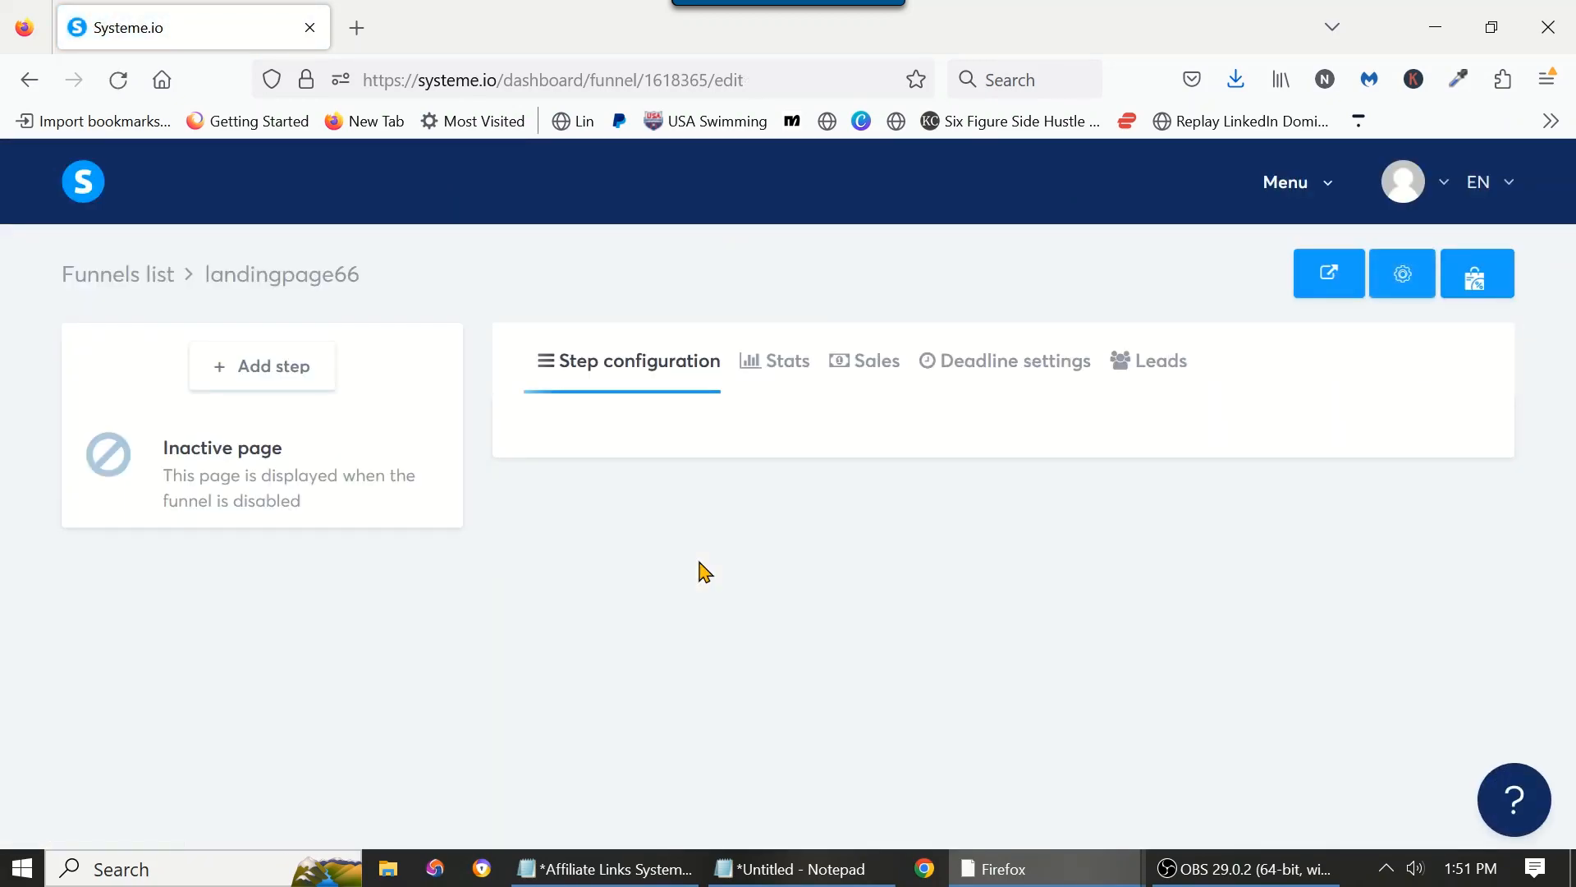
# Step: Begin adding a new step to the landingpage66 funnel and name it optinpage55
pyautogui.click(288, 380)
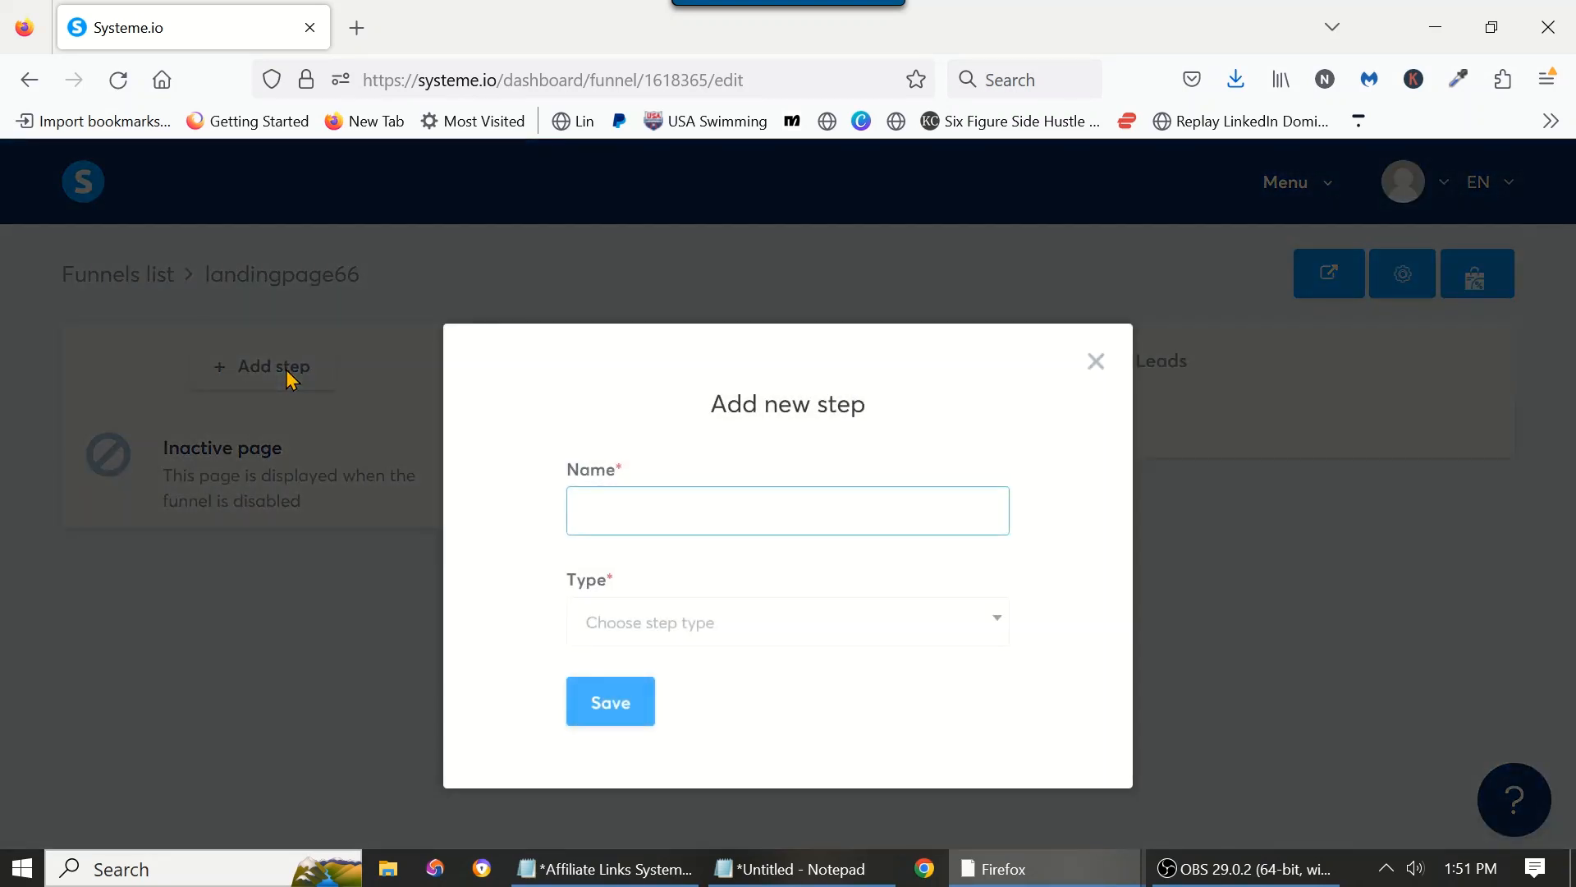
pyautogui.click(616, 504)
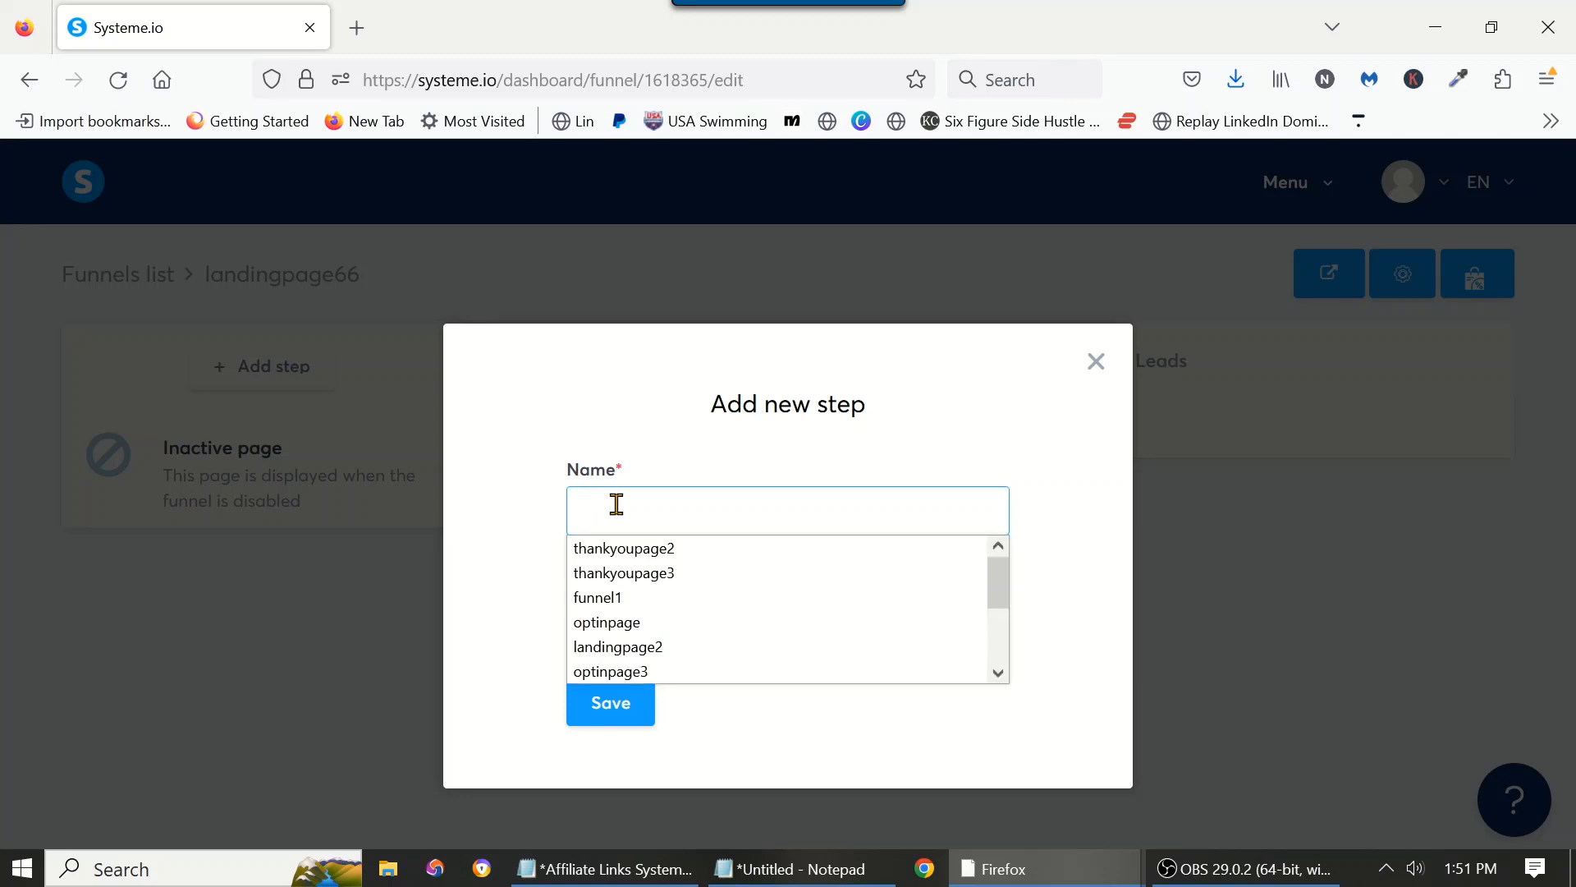
pyautogui.write('opti')
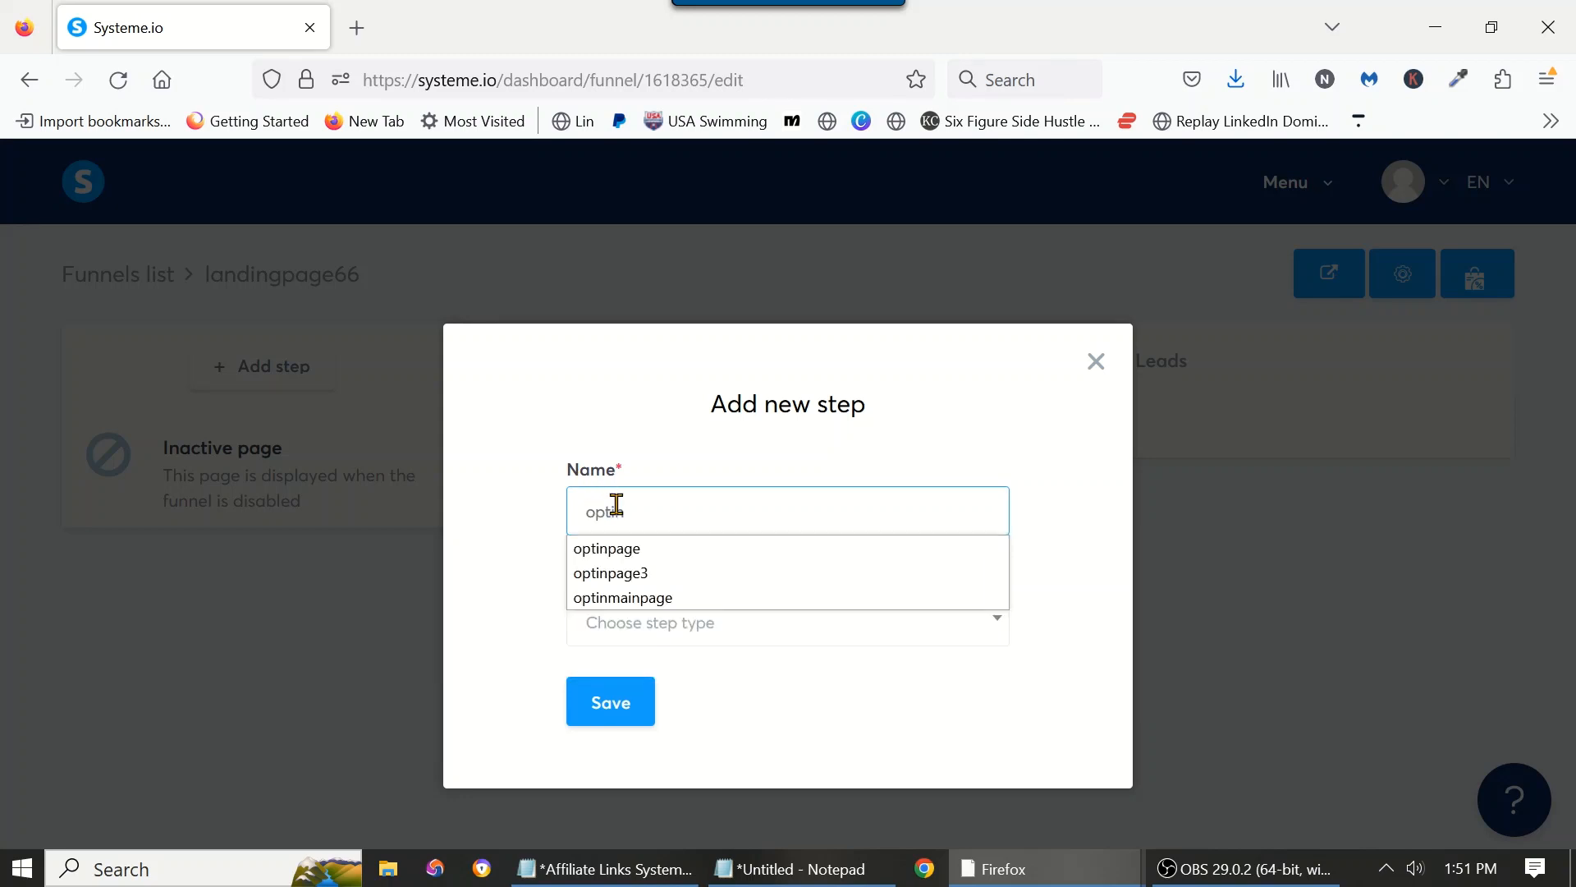
pyautogui.write('page')
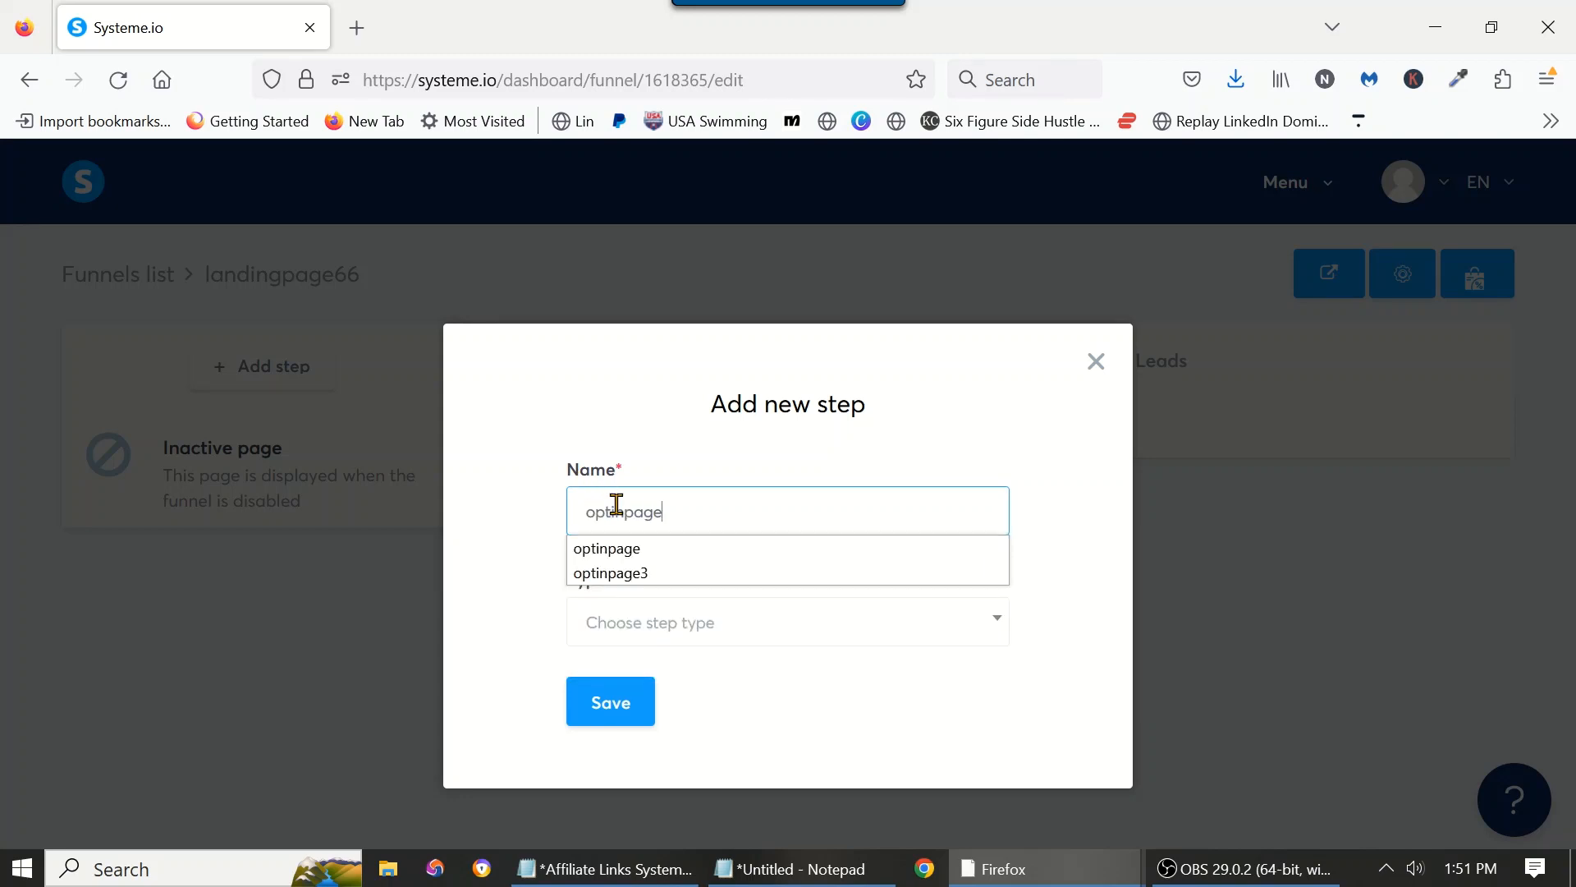
pyautogui.write('55')
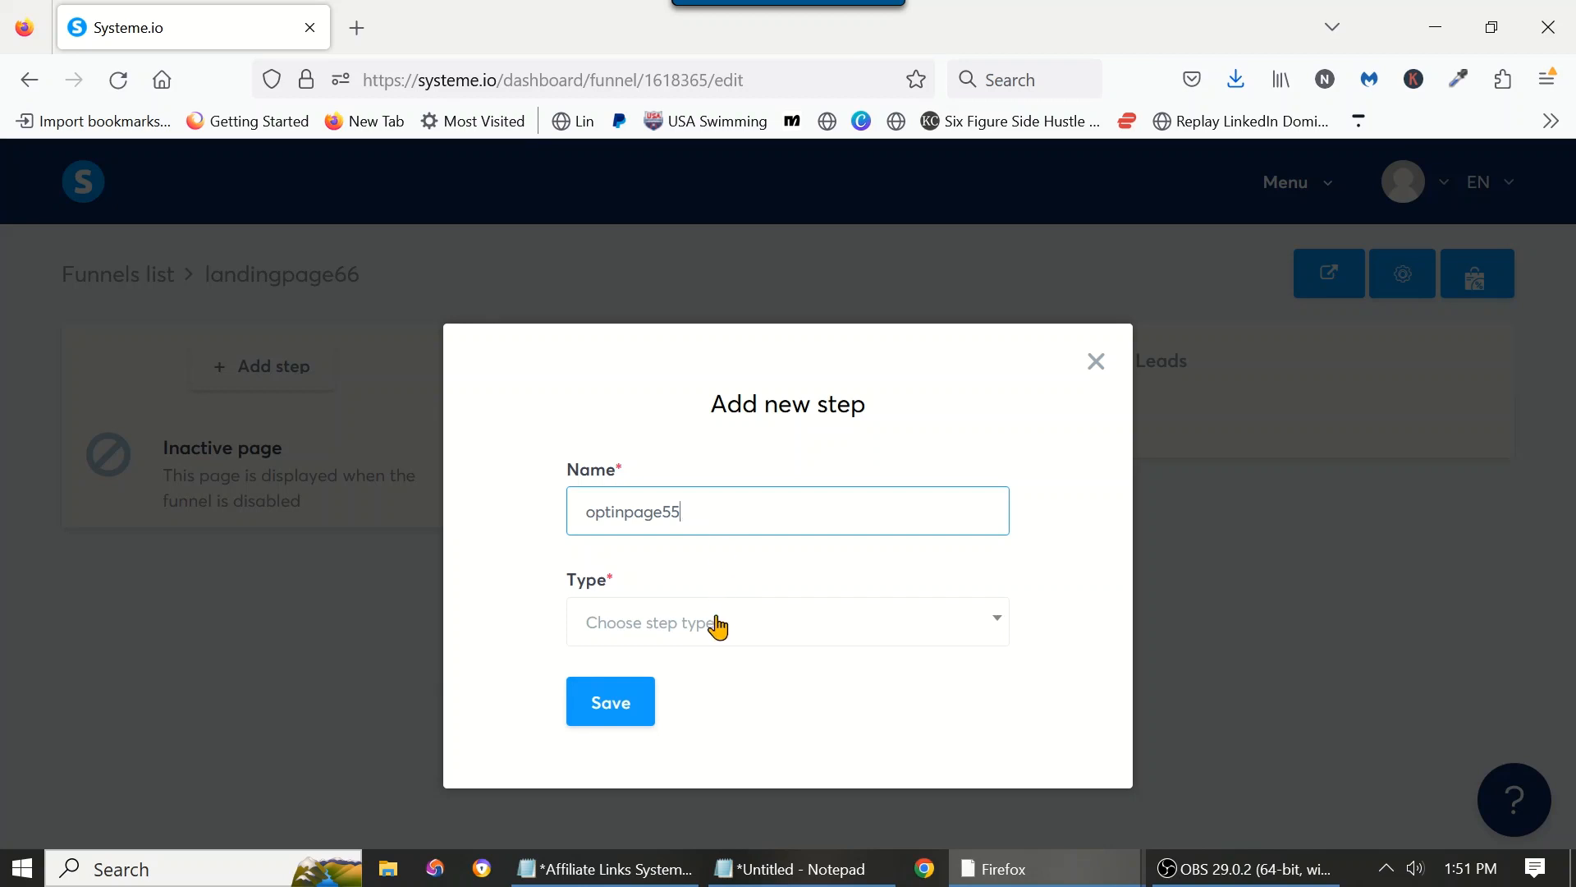
# Step: Set the type of the new optinpage55 step to Squeeze page and save the step
pyautogui.click(769, 621)
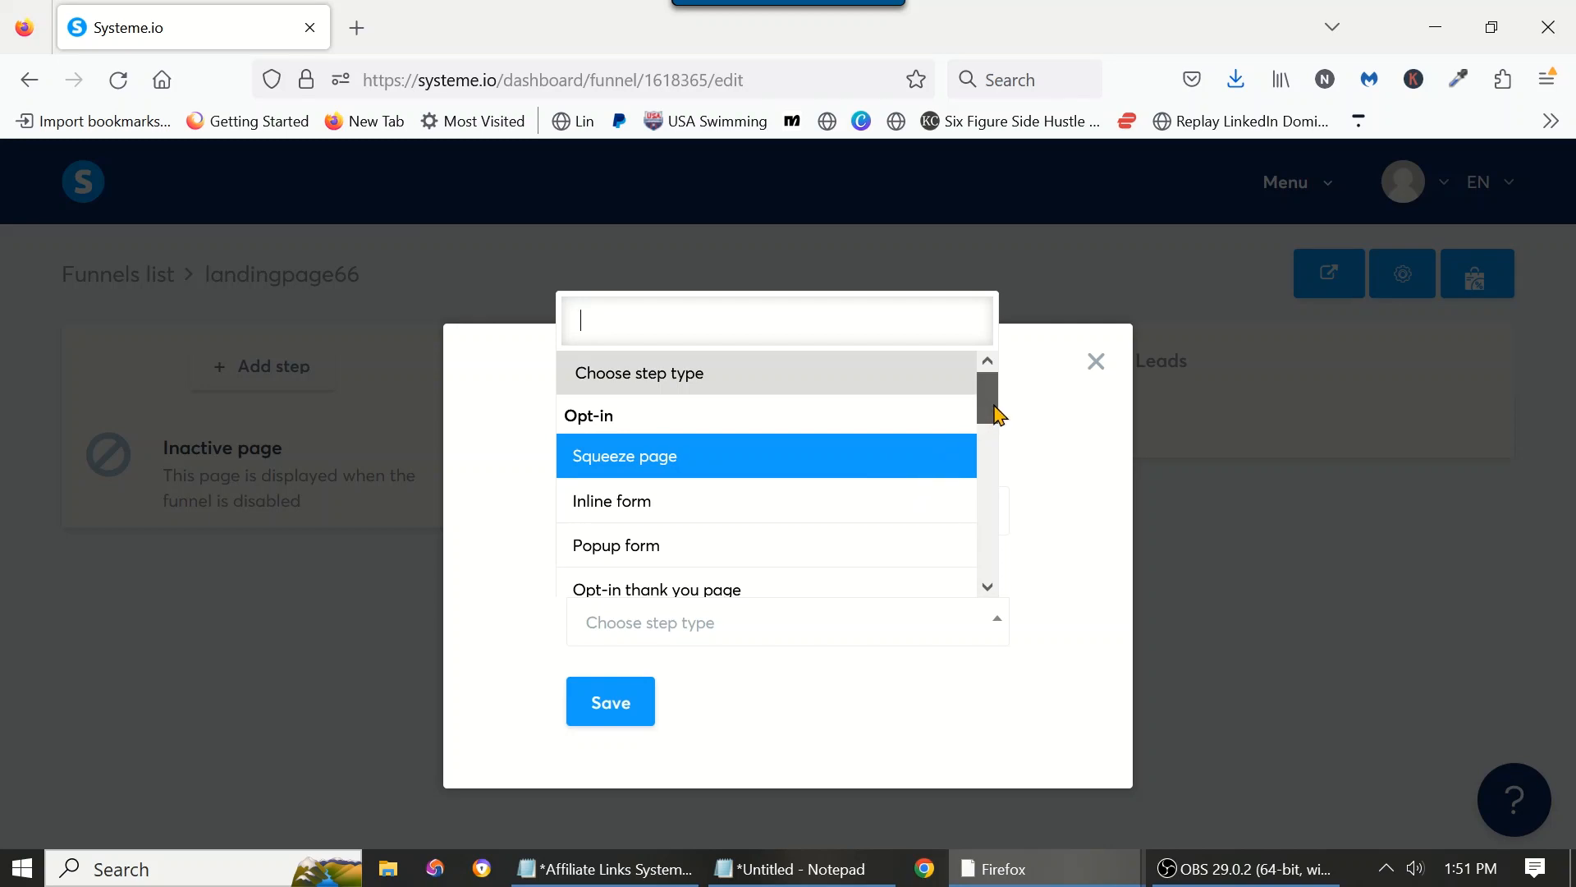
pyautogui.scroll(-1, 998, 417)
pyautogui.moveTo(998, 417); pyautogui.dragTo(988, 580)
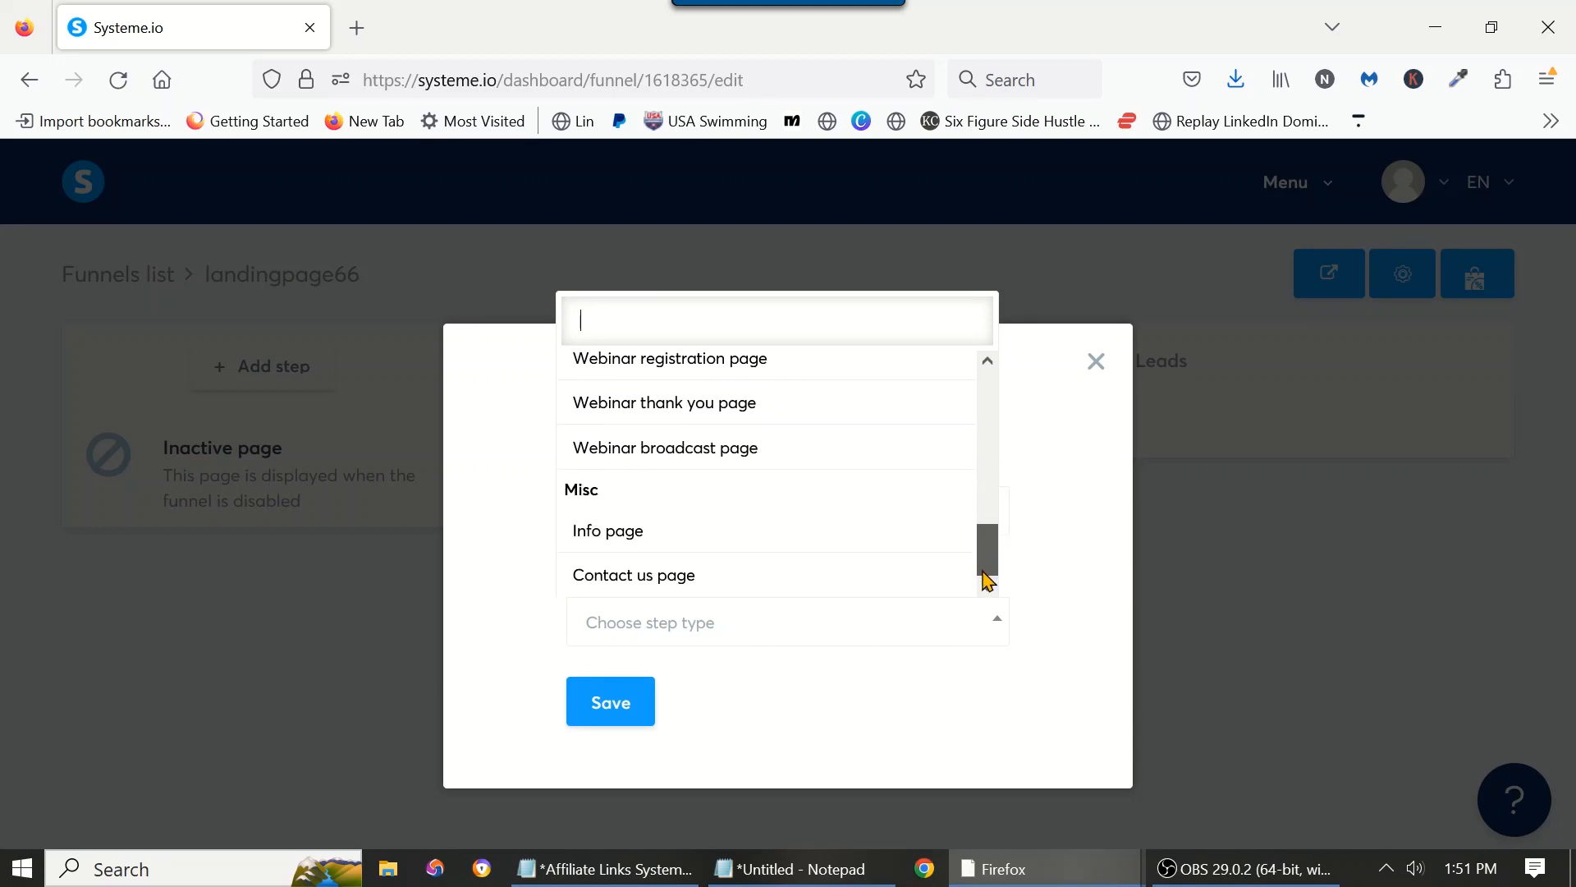
pyautogui.moveTo(988, 580); pyautogui.dragTo(988, 396)
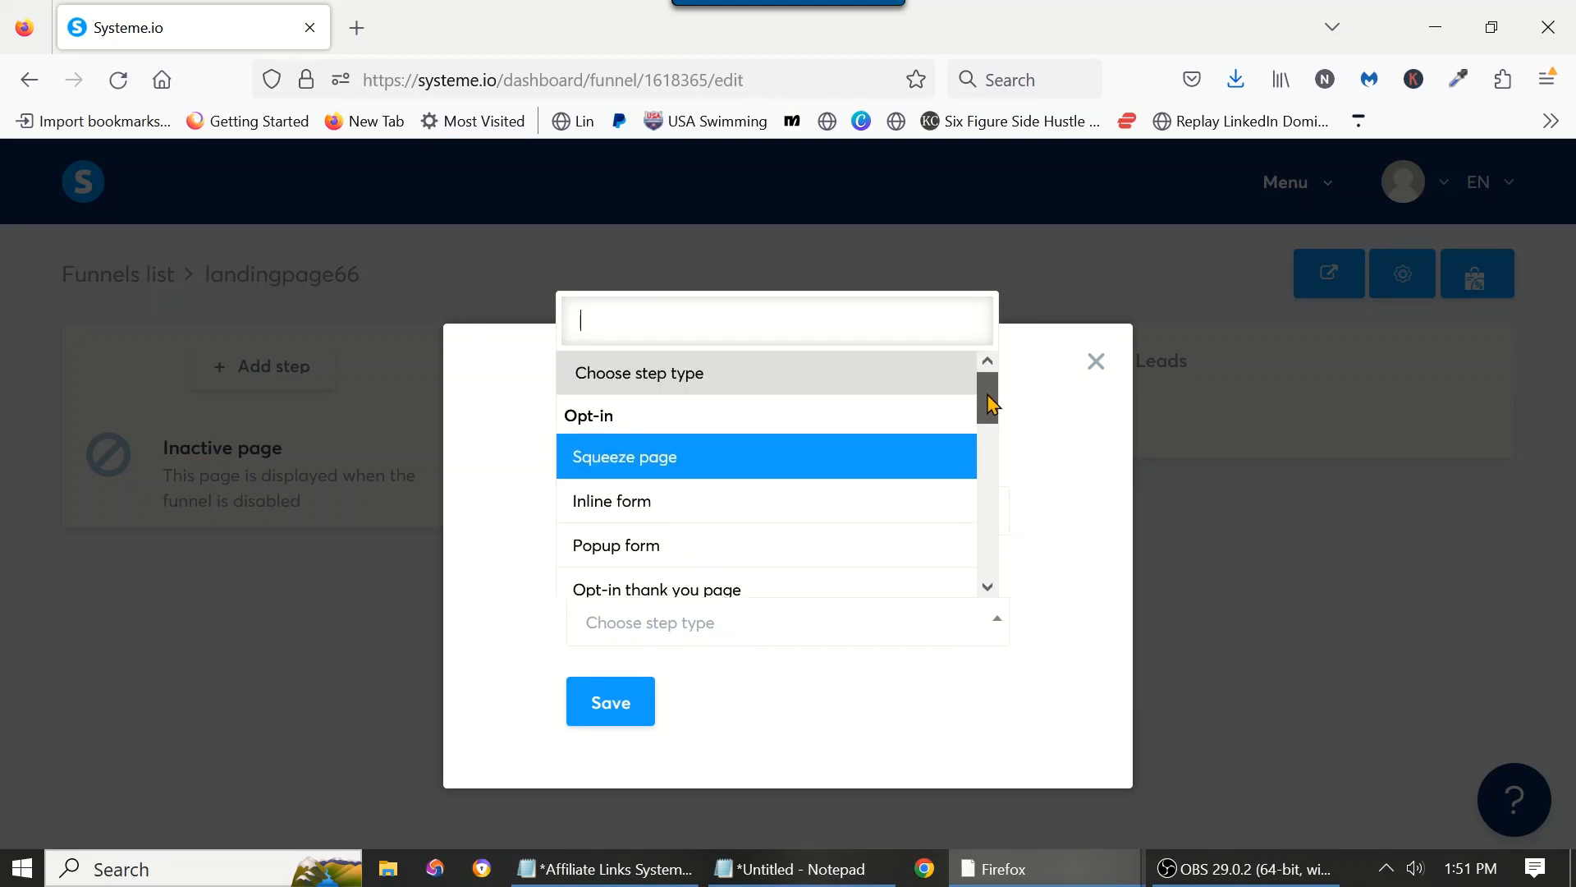
pyautogui.click(743, 459)
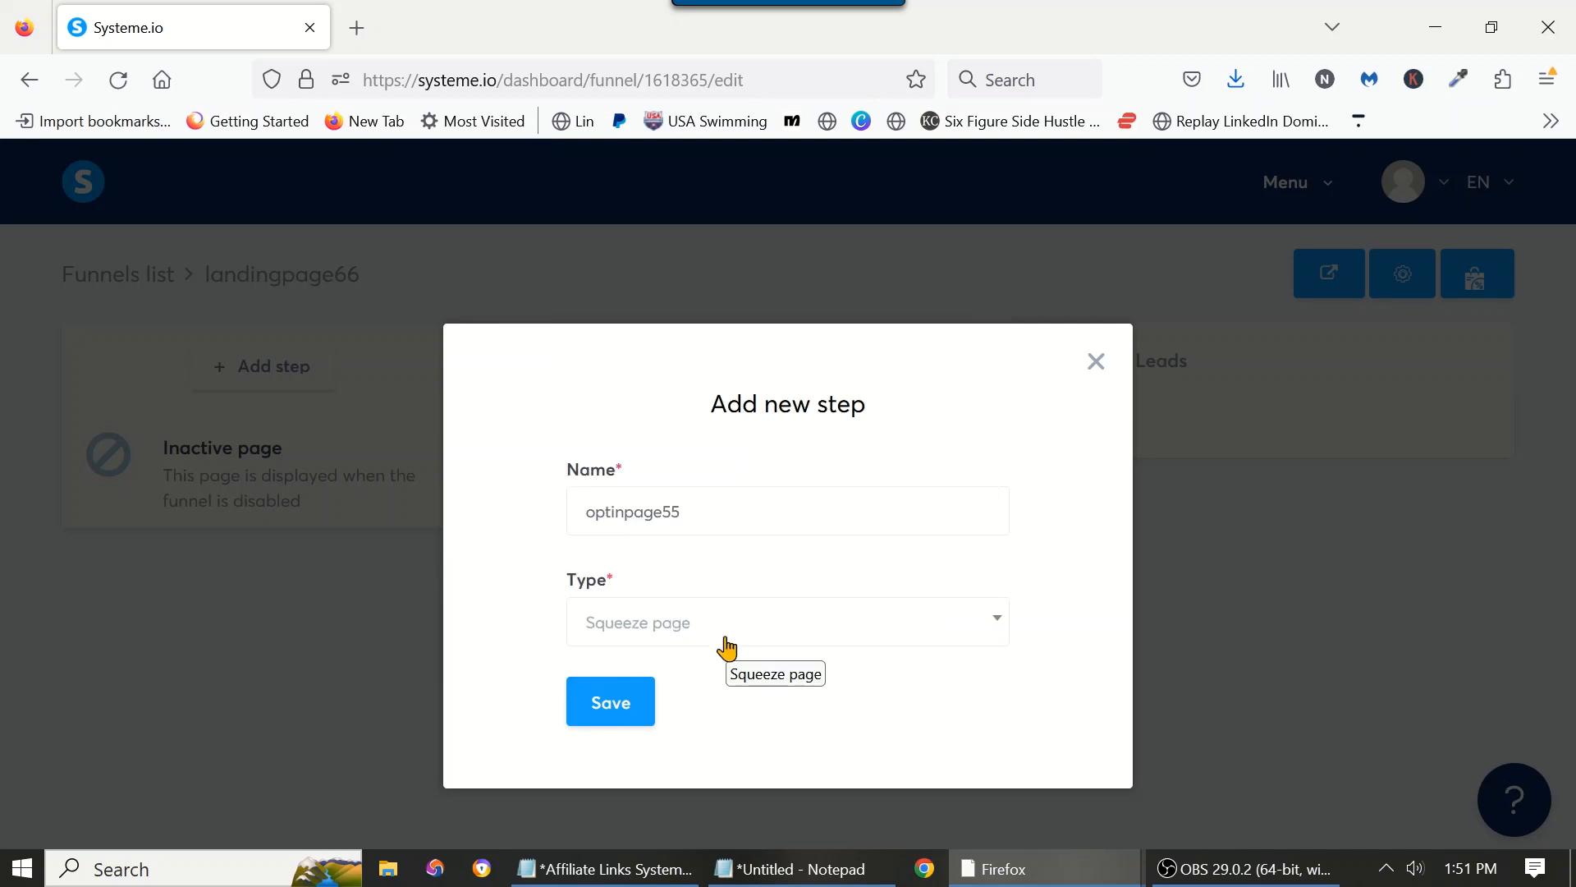
pyautogui.click(610, 715)
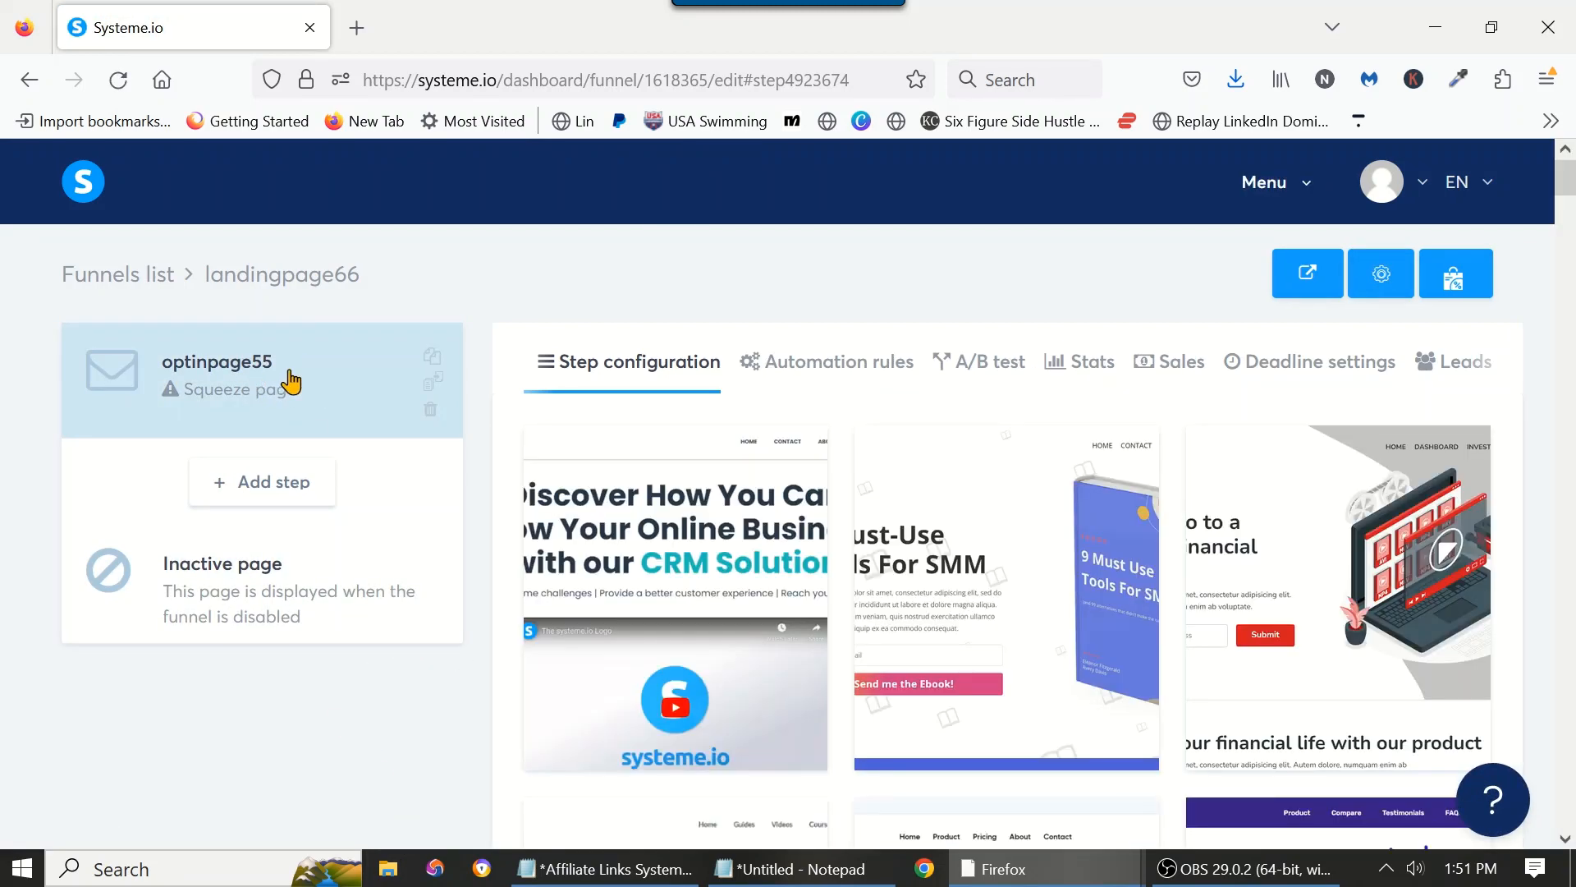
# Step: Browse the squeeze page templates and select the "Stop Procrastinating. Start Financial Planning." template for optinpage55
pyautogui.moveTo(894, 597)
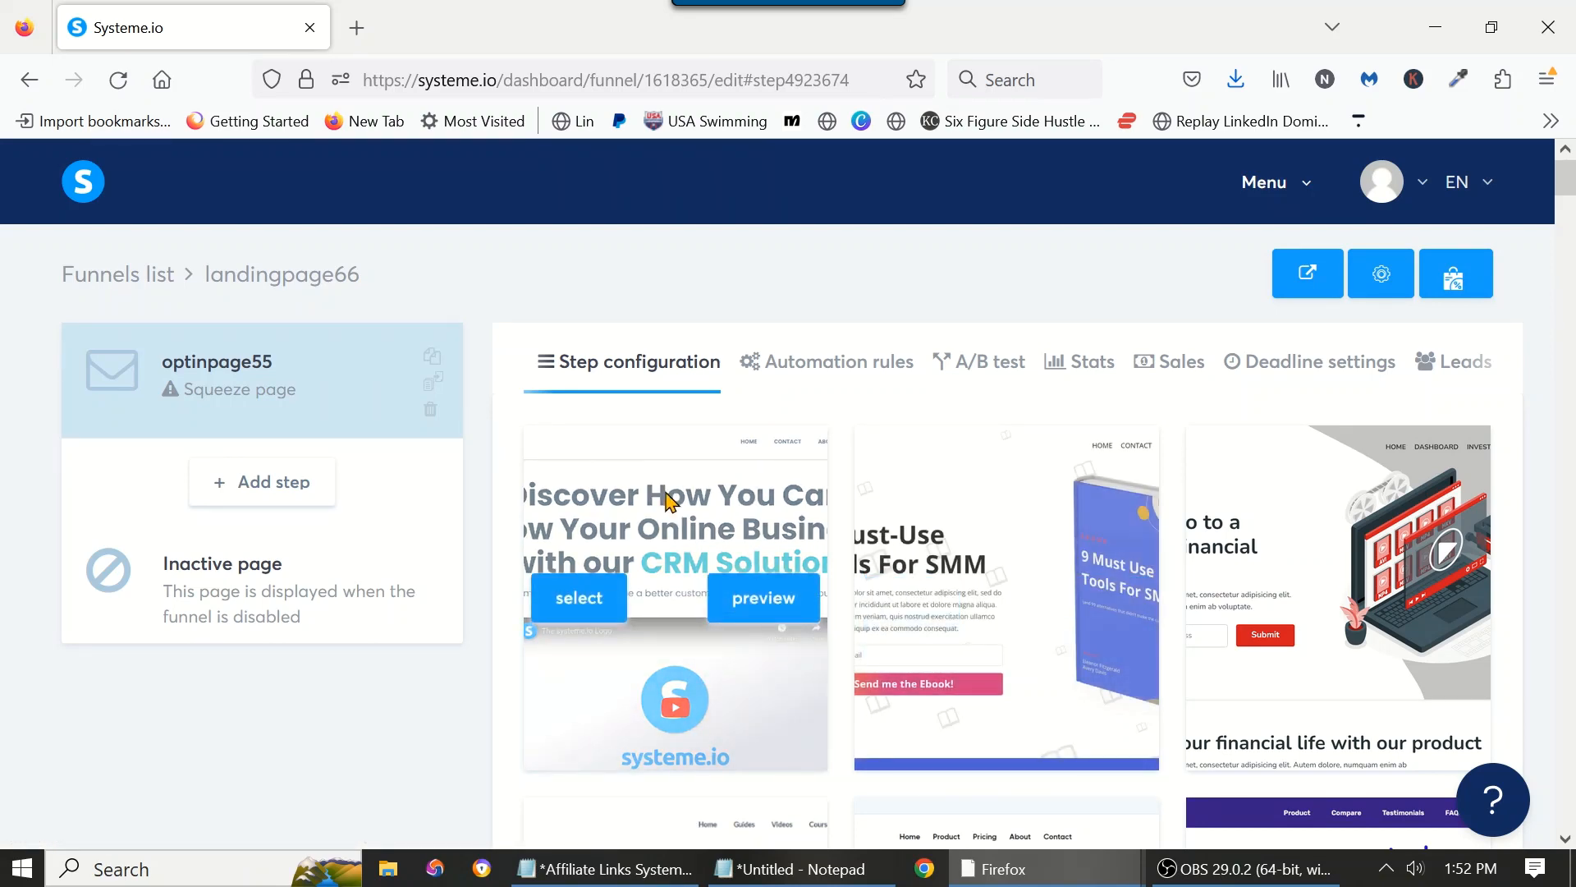
pyautogui.scroll(-5, 1142, 726)
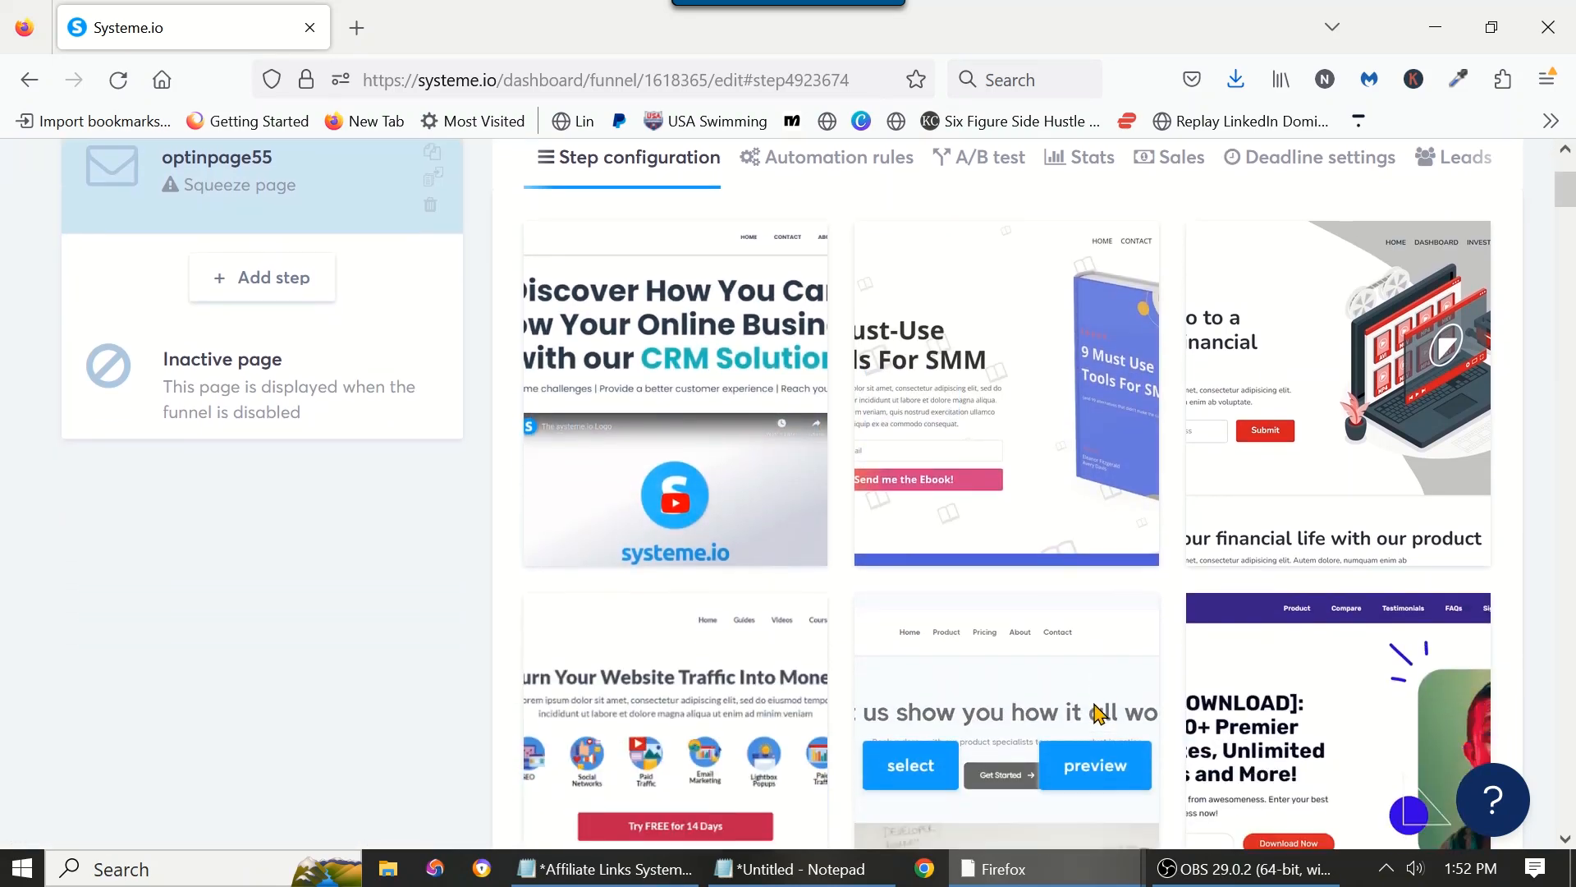
pyautogui.scroll(-13, 1100, 714)
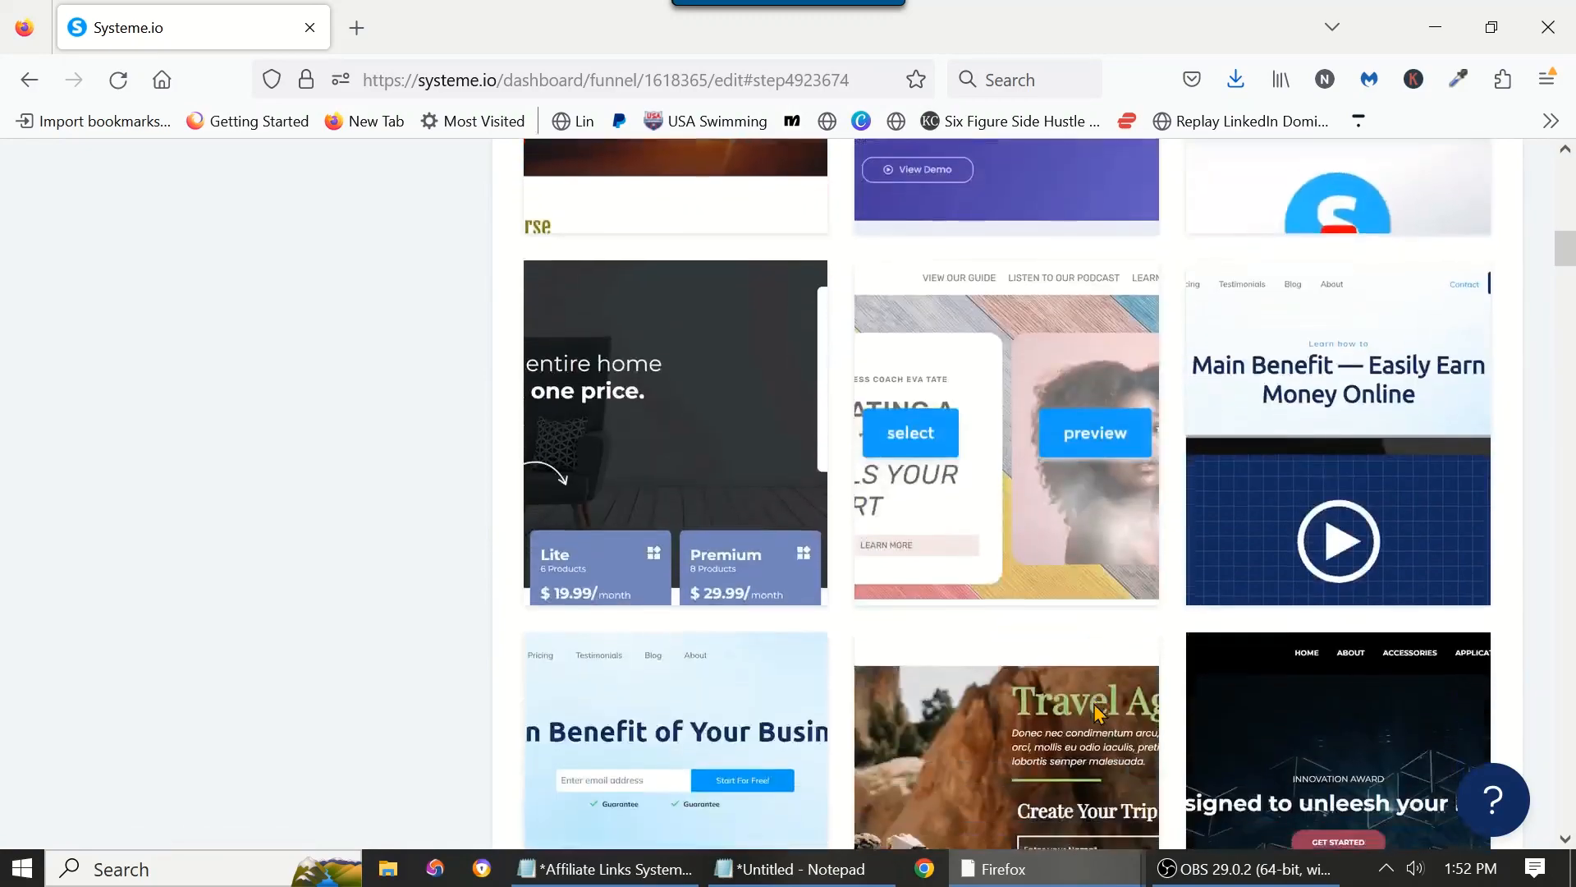
pyautogui.scroll(-9, 1100, 714)
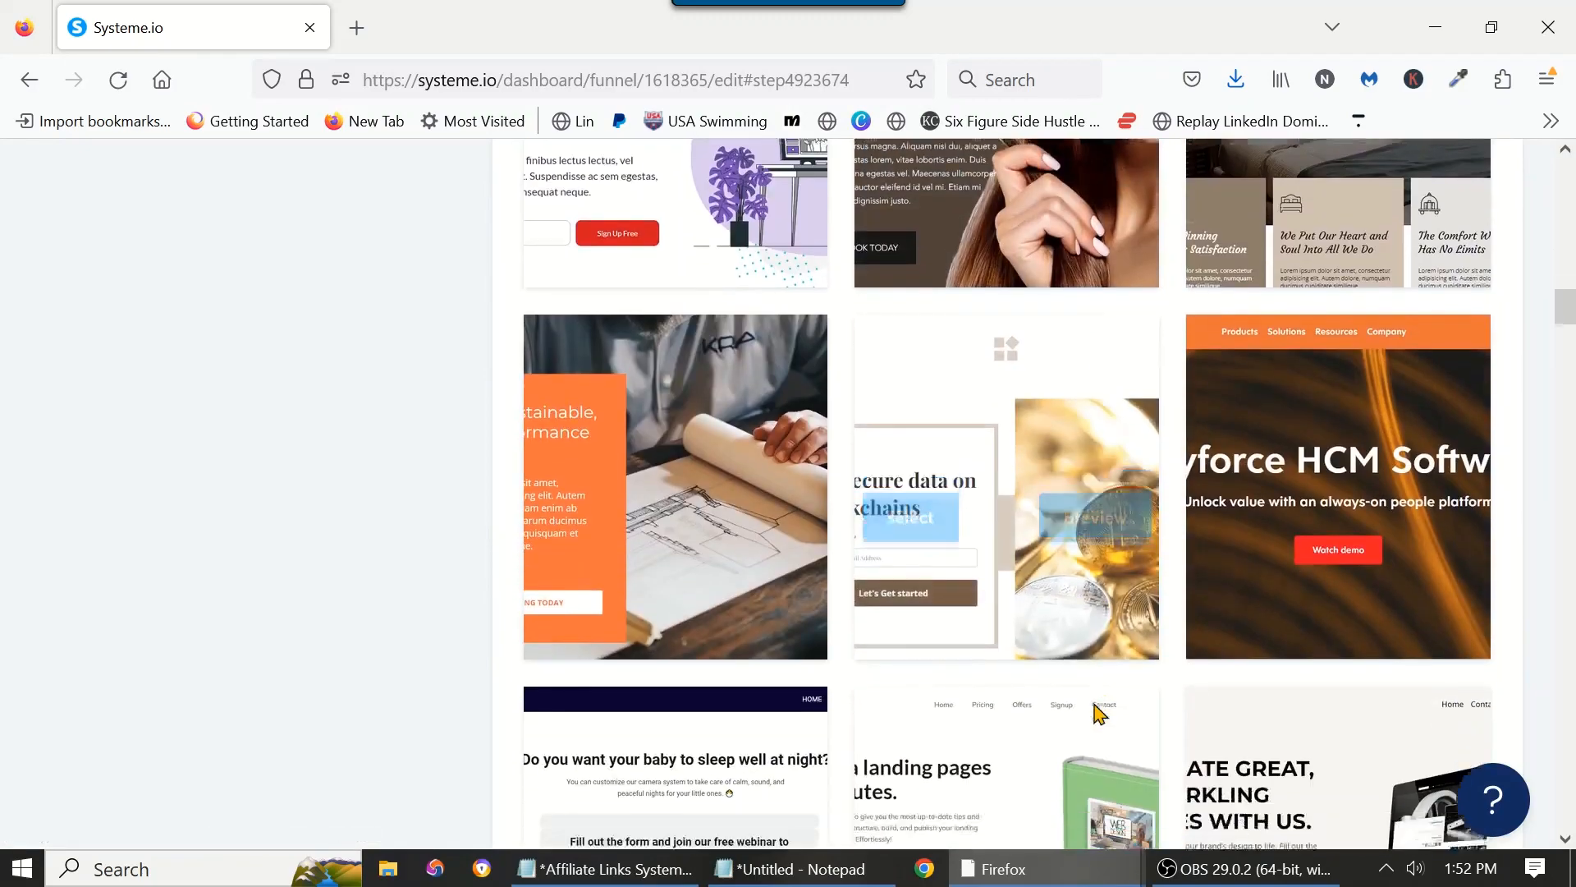
pyautogui.scroll(-8, 1100, 714)
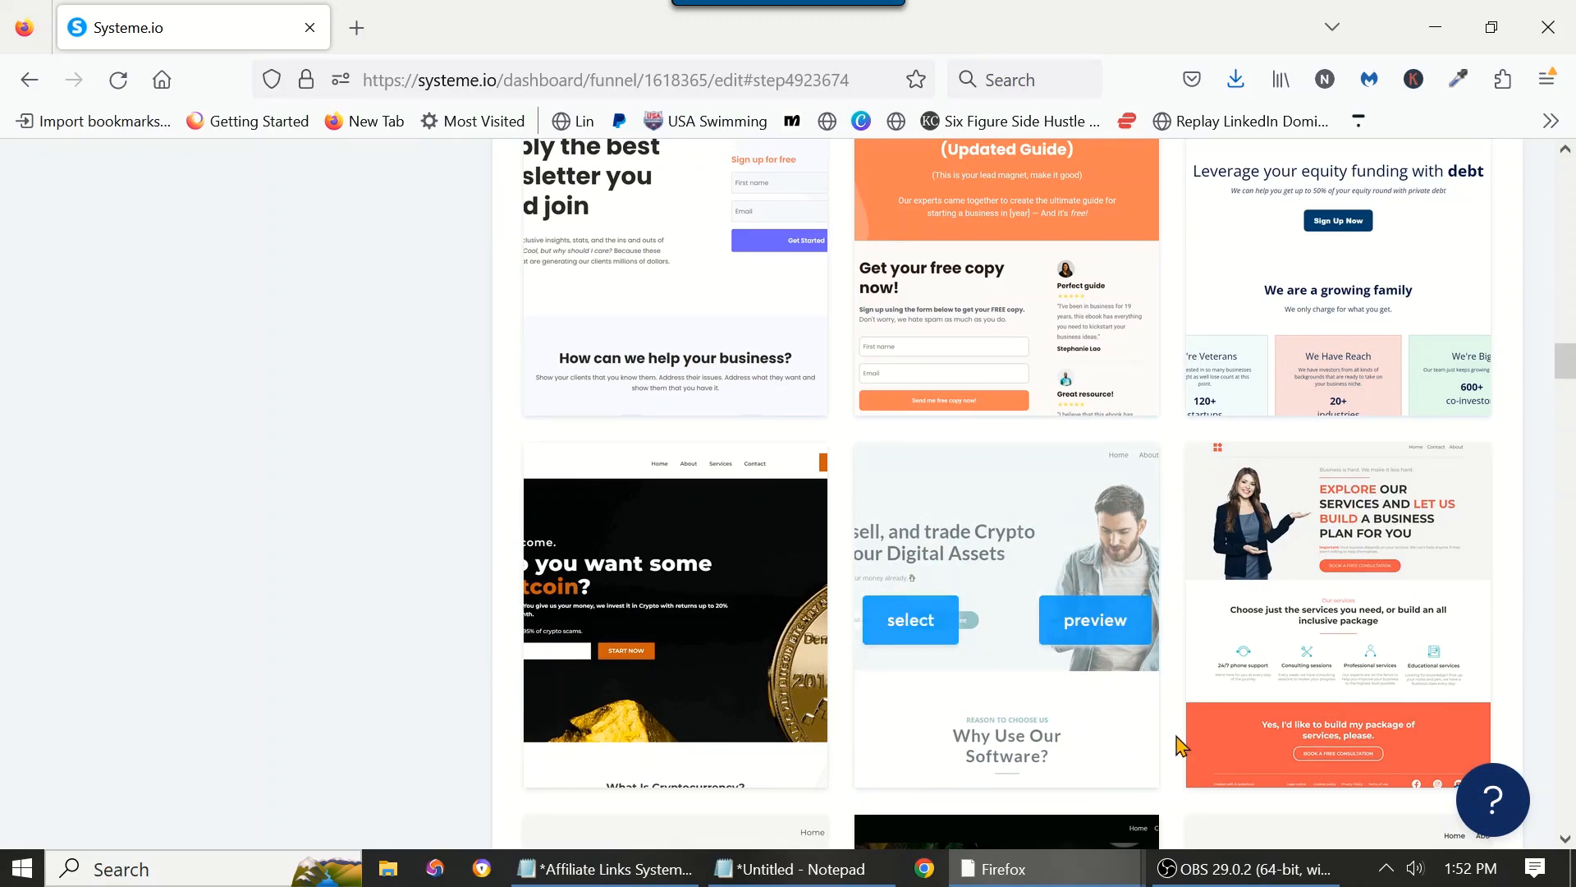
pyautogui.scroll(-5, 1110, 739)
pyautogui.scroll(-8, 1110, 739)
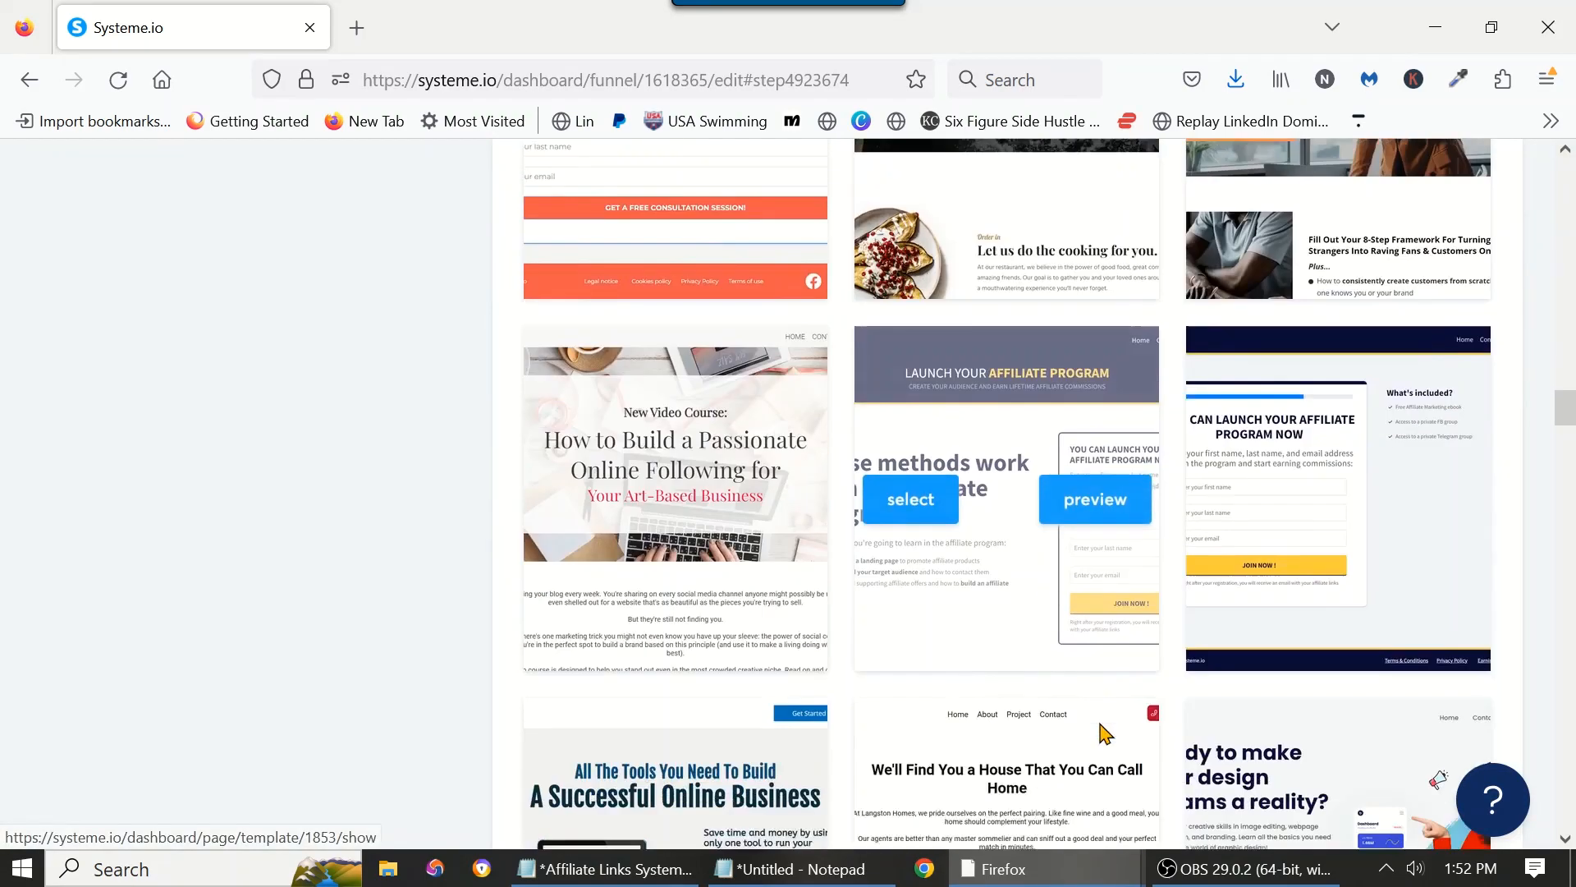
pyautogui.scroll(-9, 1101, 733)
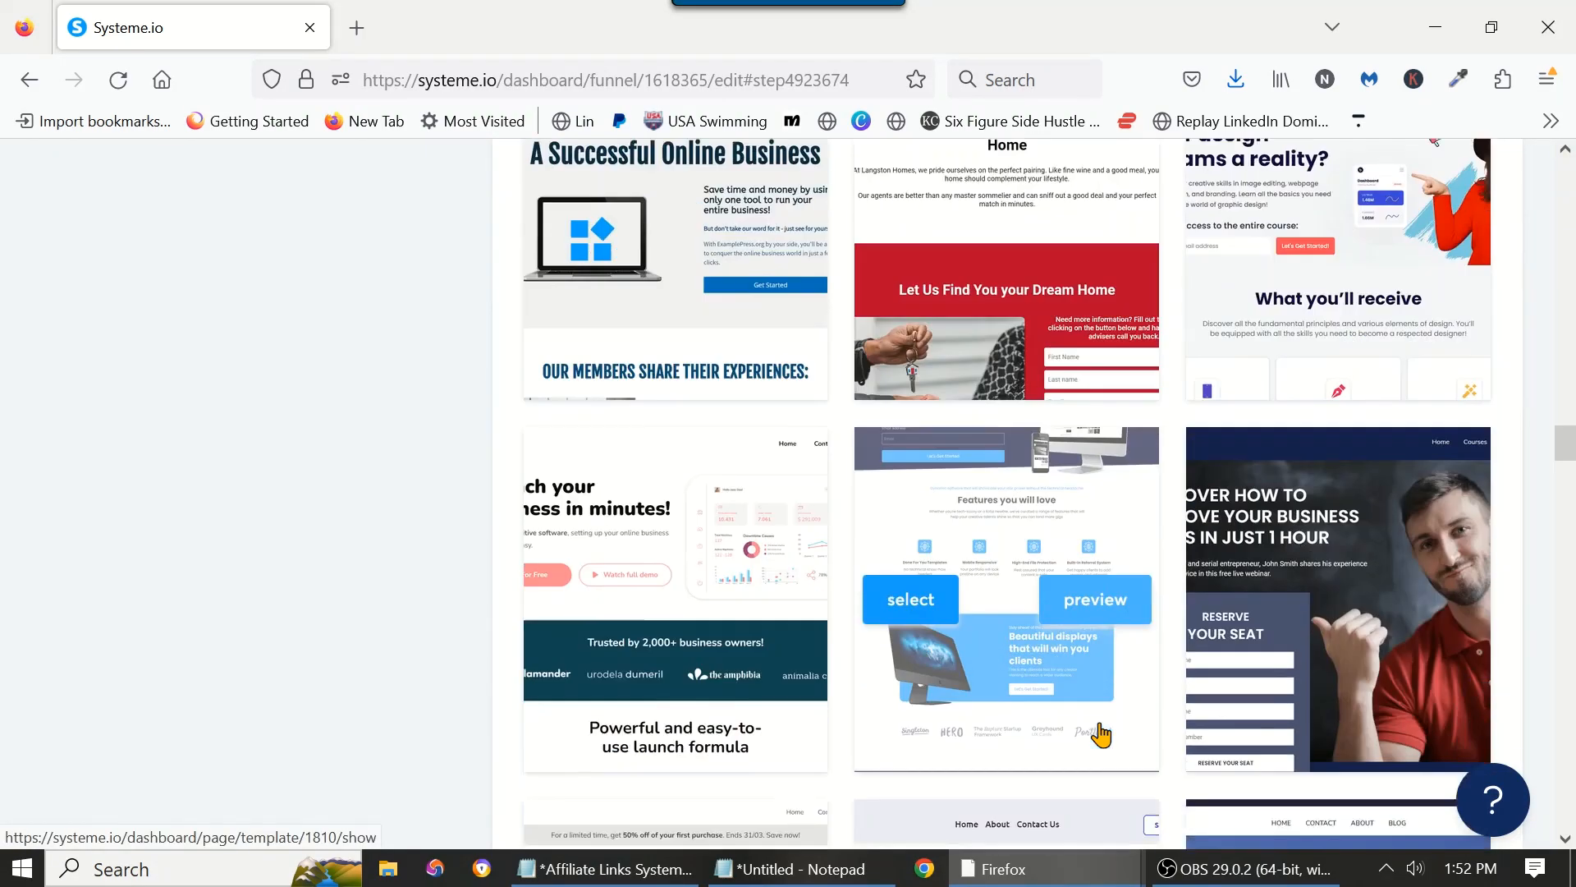
pyautogui.scroll(-8, 1103, 733)
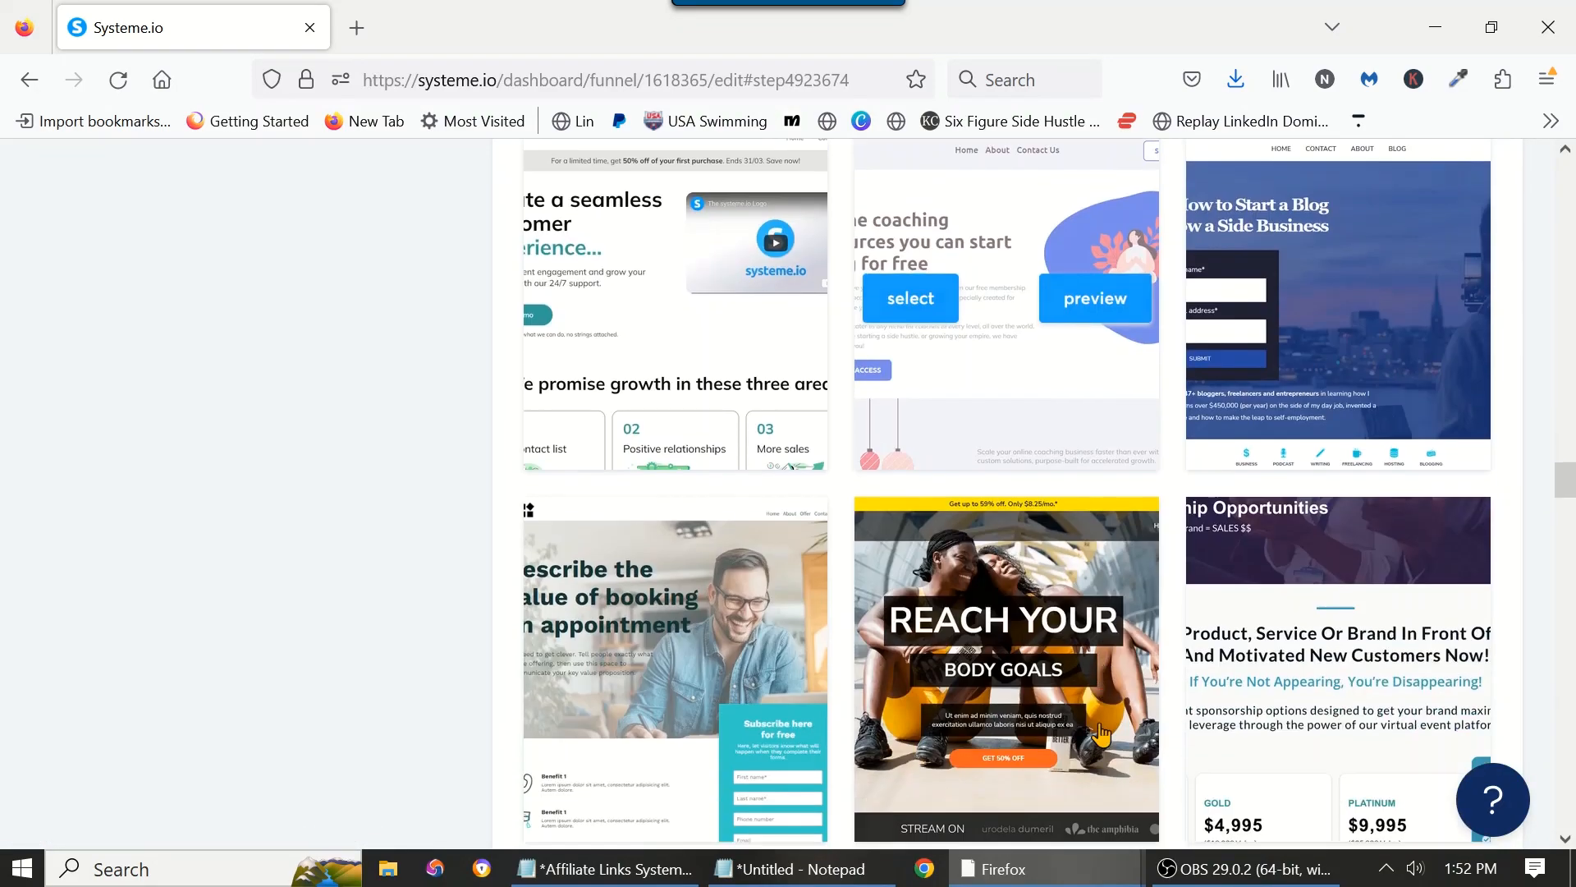
pyautogui.scroll(-8, 1101, 733)
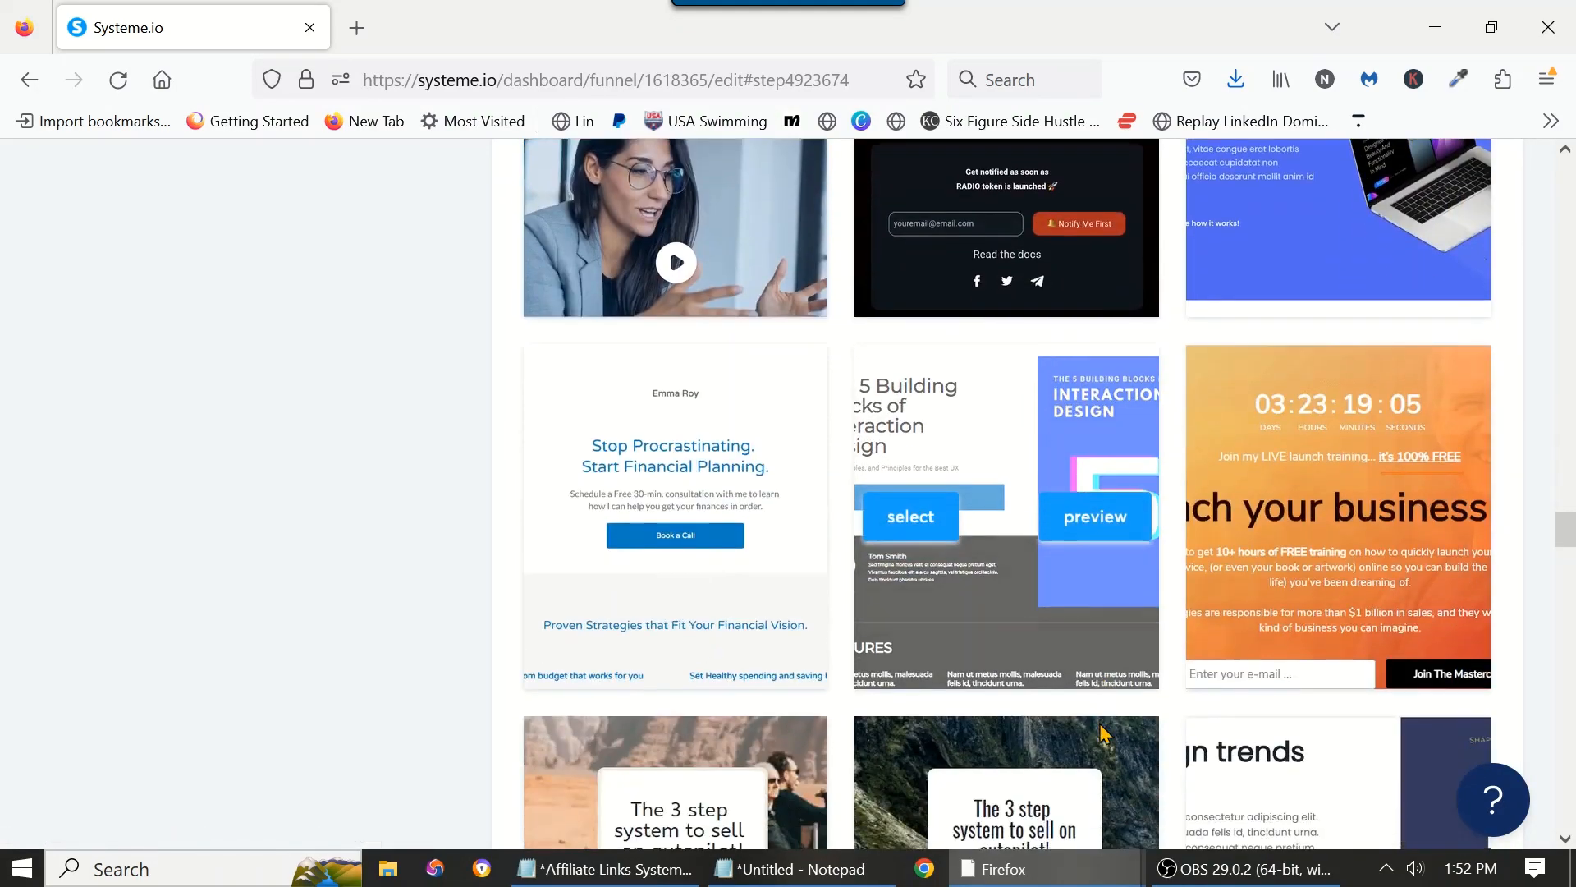
pyautogui.click(598, 525)
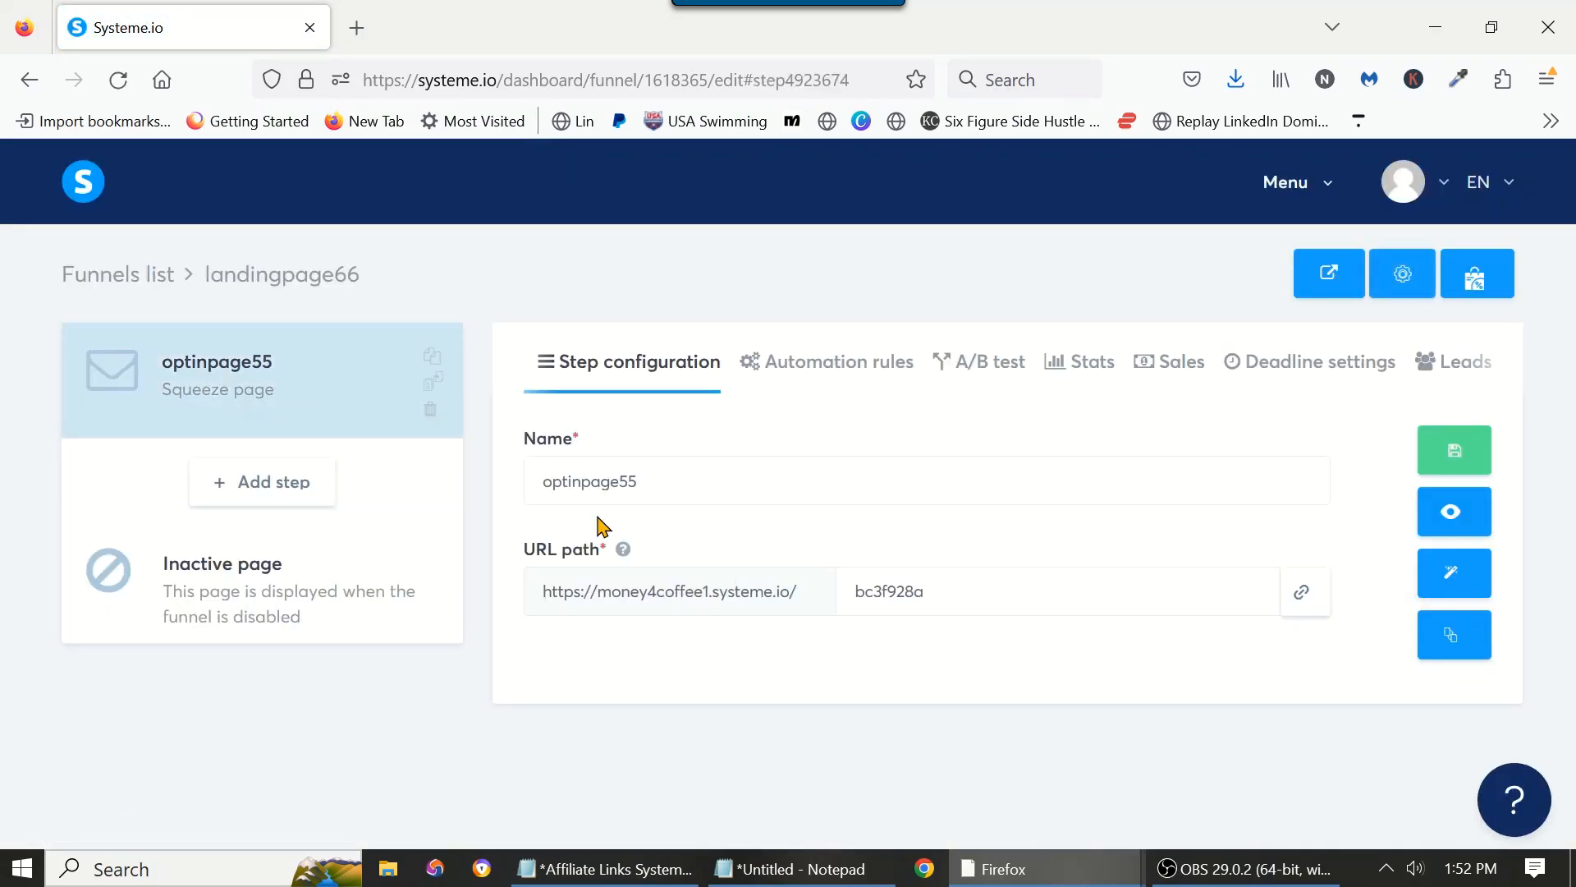
# Step: Replace the URL path of the optinpage55 step with nich55 and save the step configuration
pyautogui.click(1031, 595)
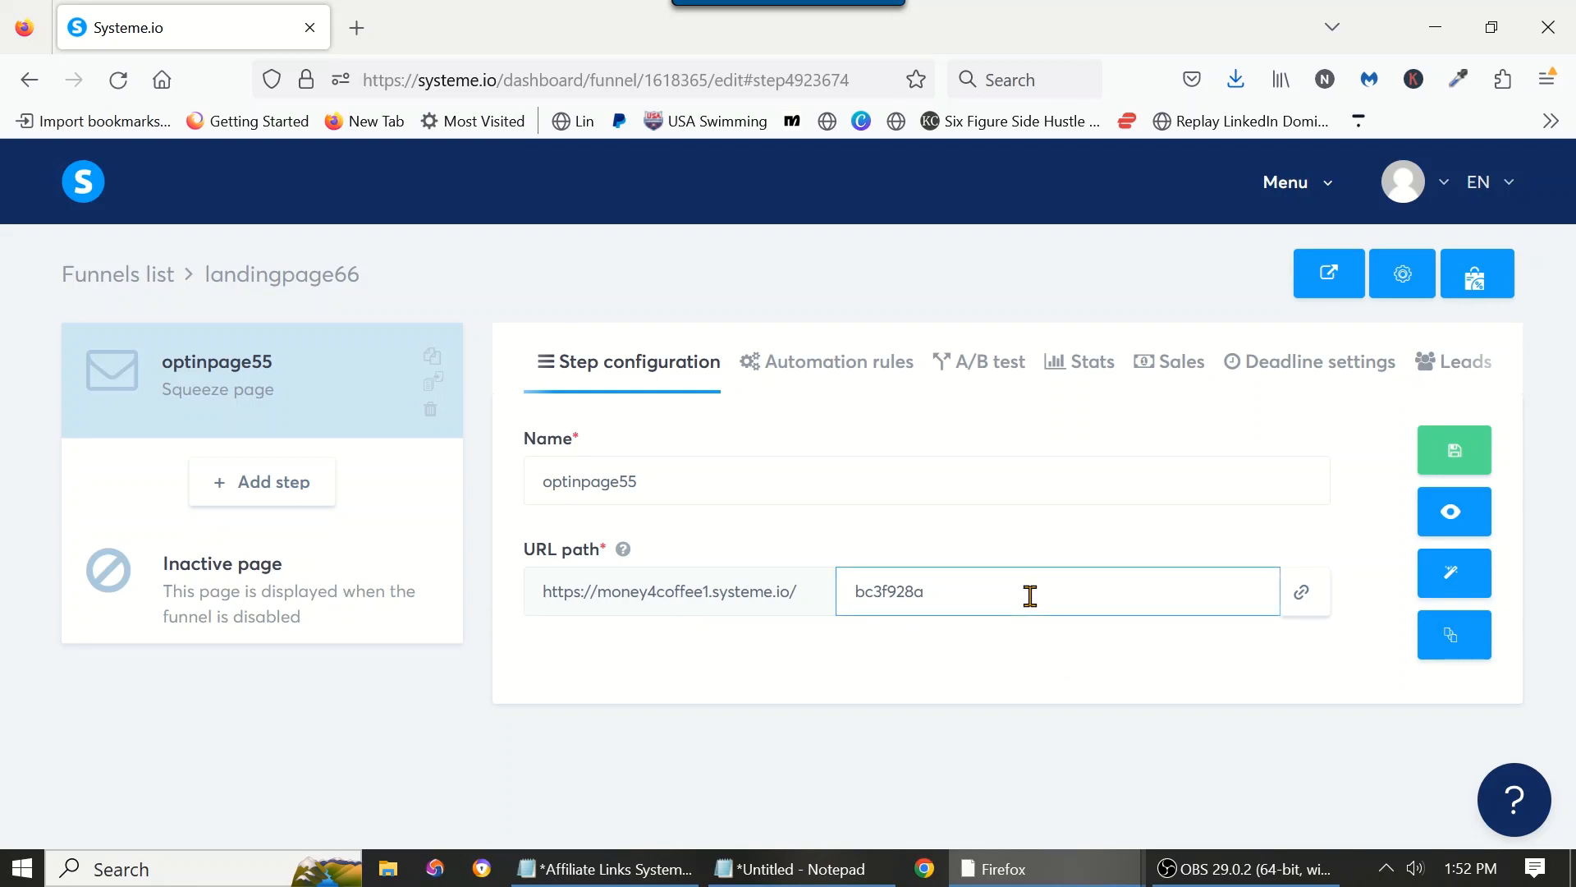
pyautogui.press('BackSpace')
pyautogui.press('BackSpace')
pyautogui.press('BackSpace')
pyautogui.press('BackSpace')
pyautogui.press('BackSpace')
pyautogui.press('BackSpace')
pyautogui.press('BackSpace')
pyautogui.click(1450, 462)
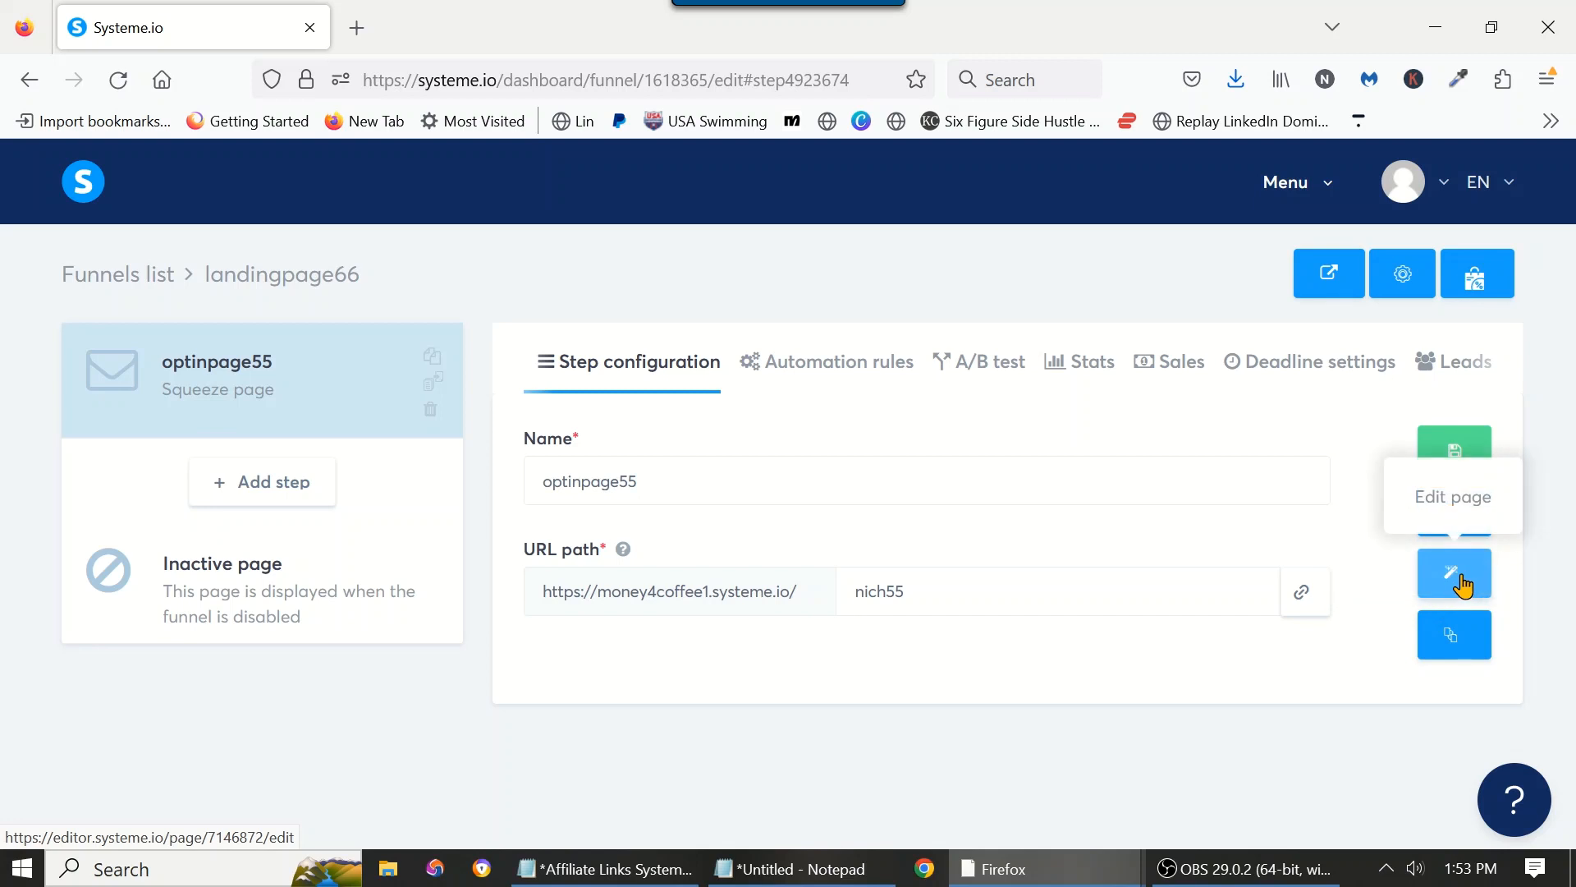
# Step: Open the optinpage55 page for editing and delete the name text above the headline, confirming the deletion
pyautogui.click(1462, 581)
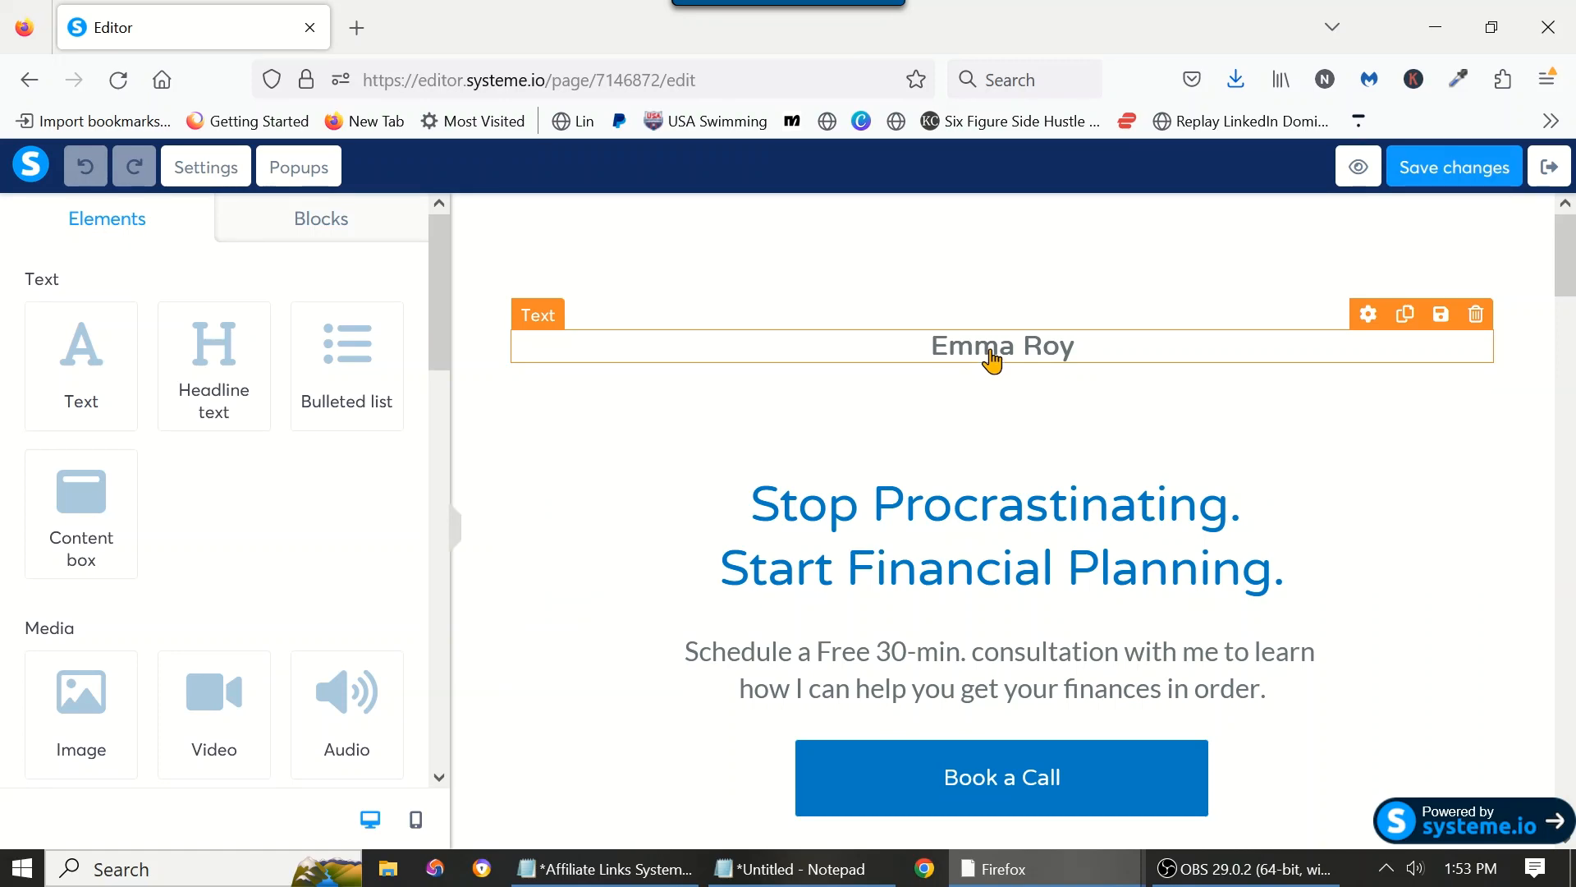
pyautogui.click(1479, 317)
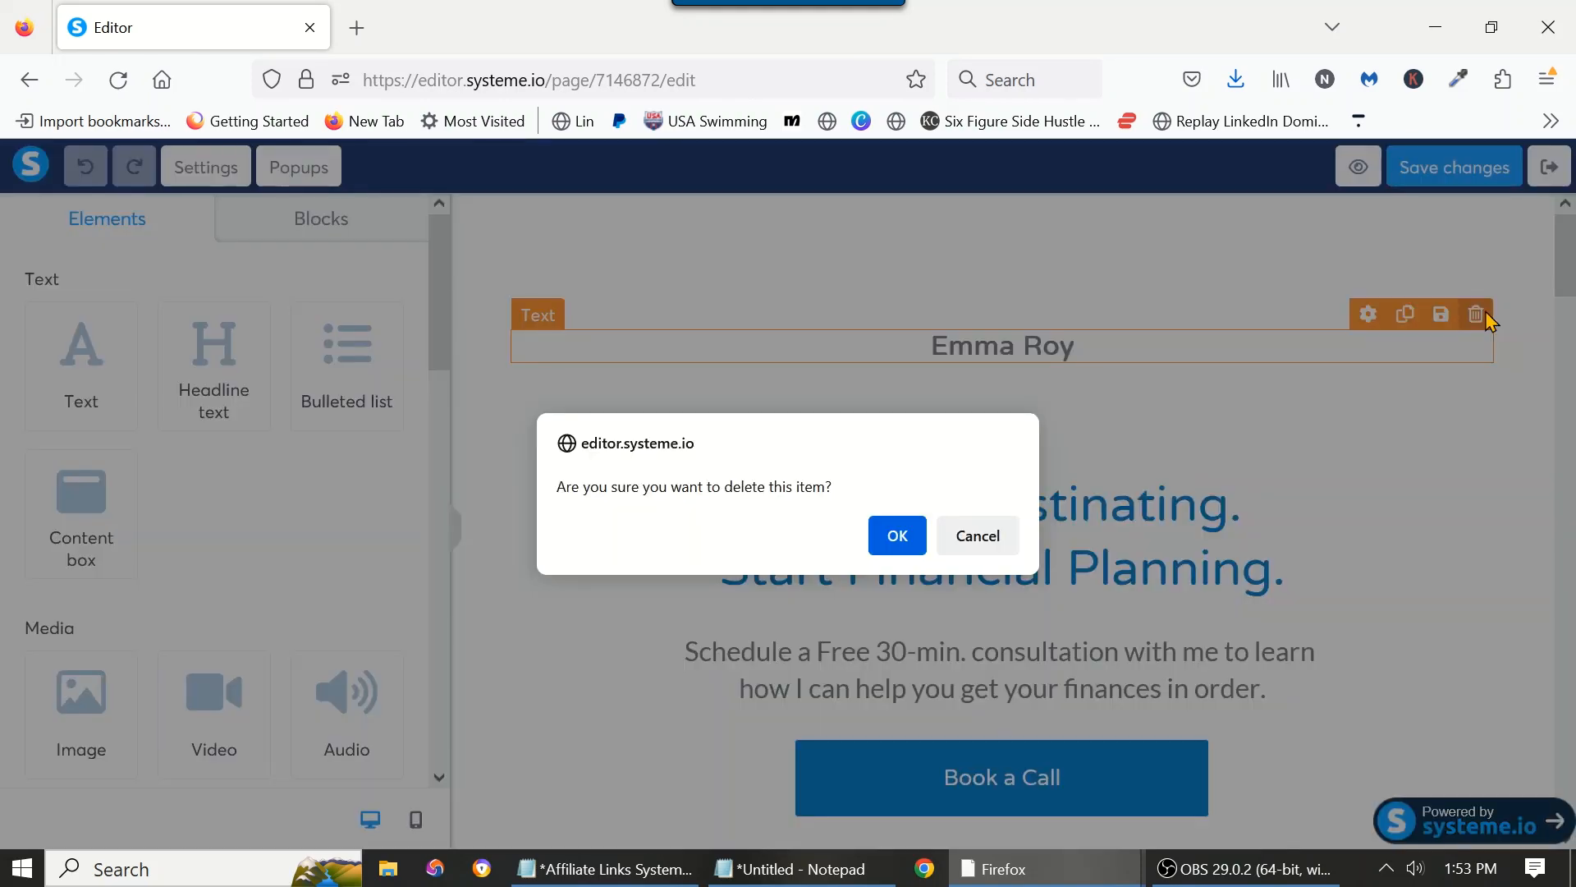
pyautogui.click(889, 537)
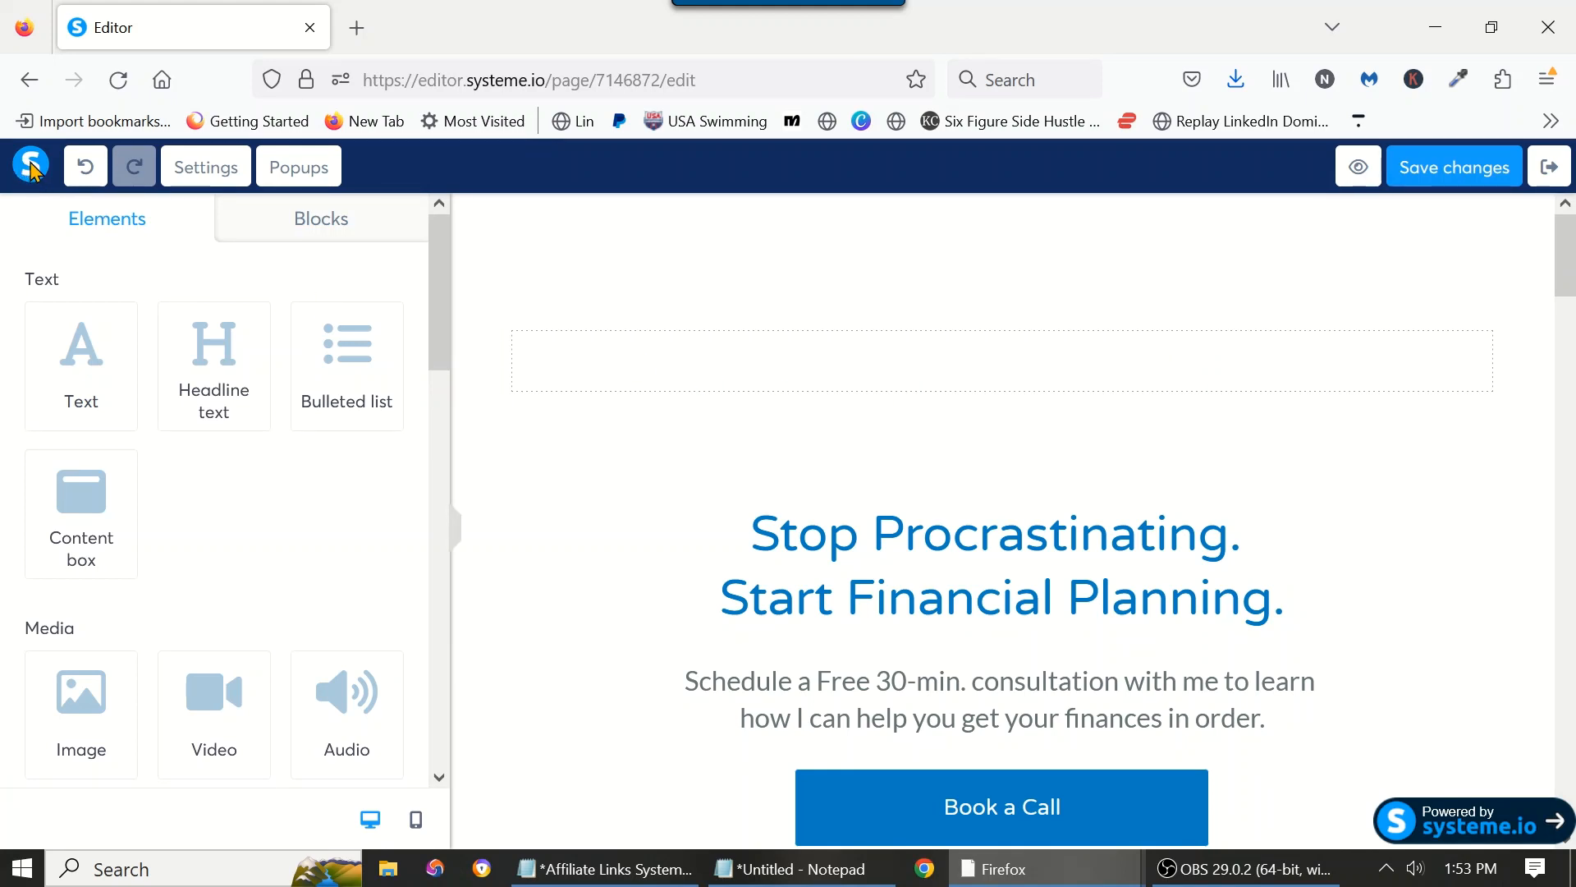
# Step: Undo the deletion of the name text and redo it
pyautogui.click(87, 179)
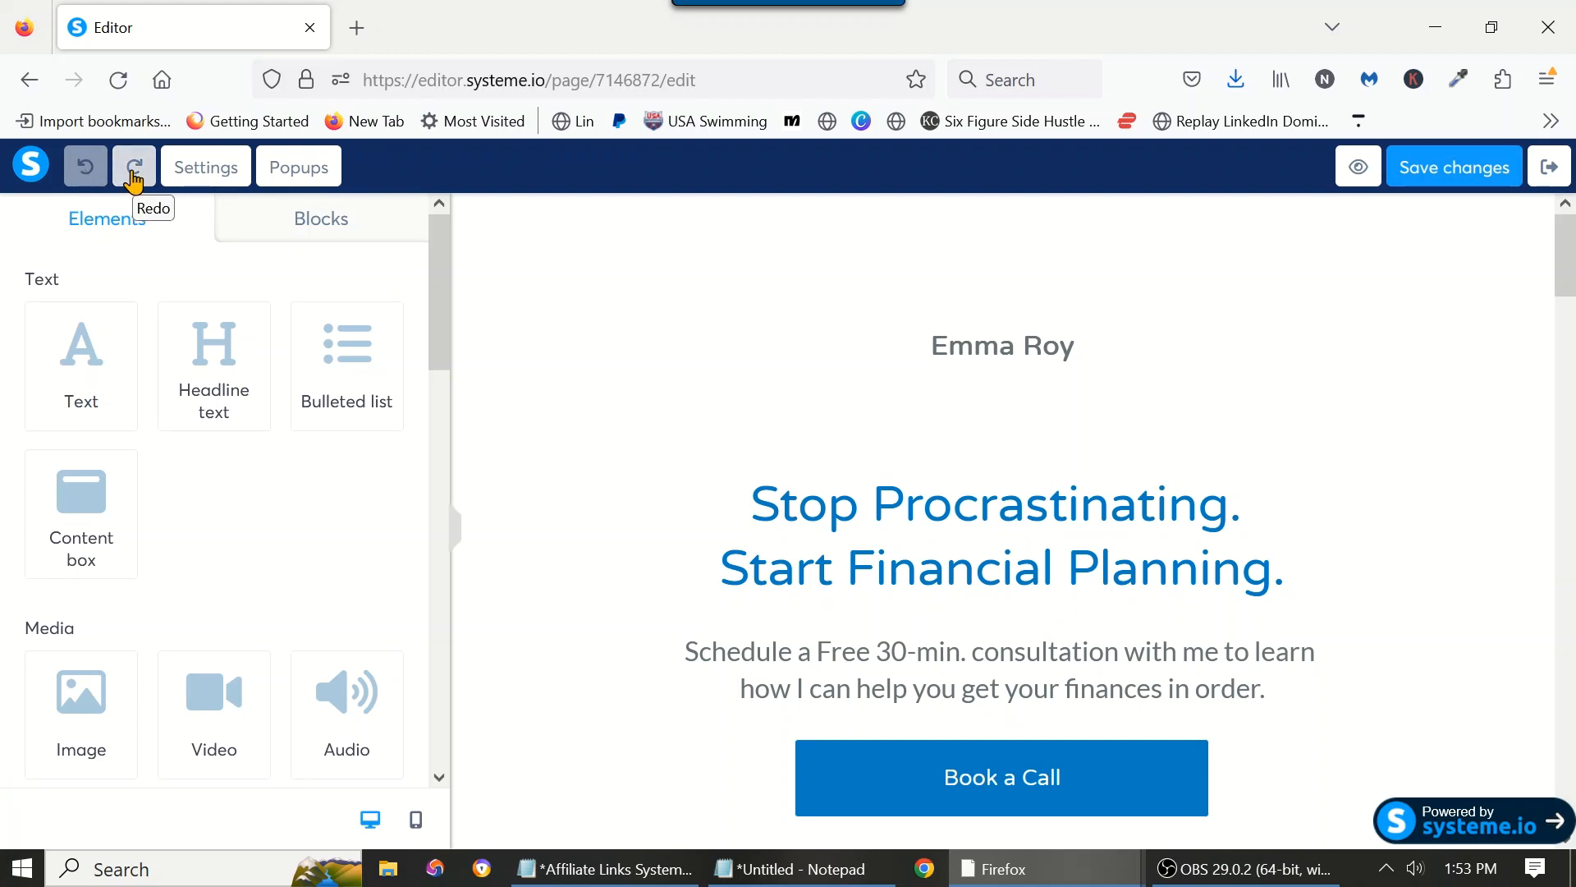
pyautogui.click(134, 173)
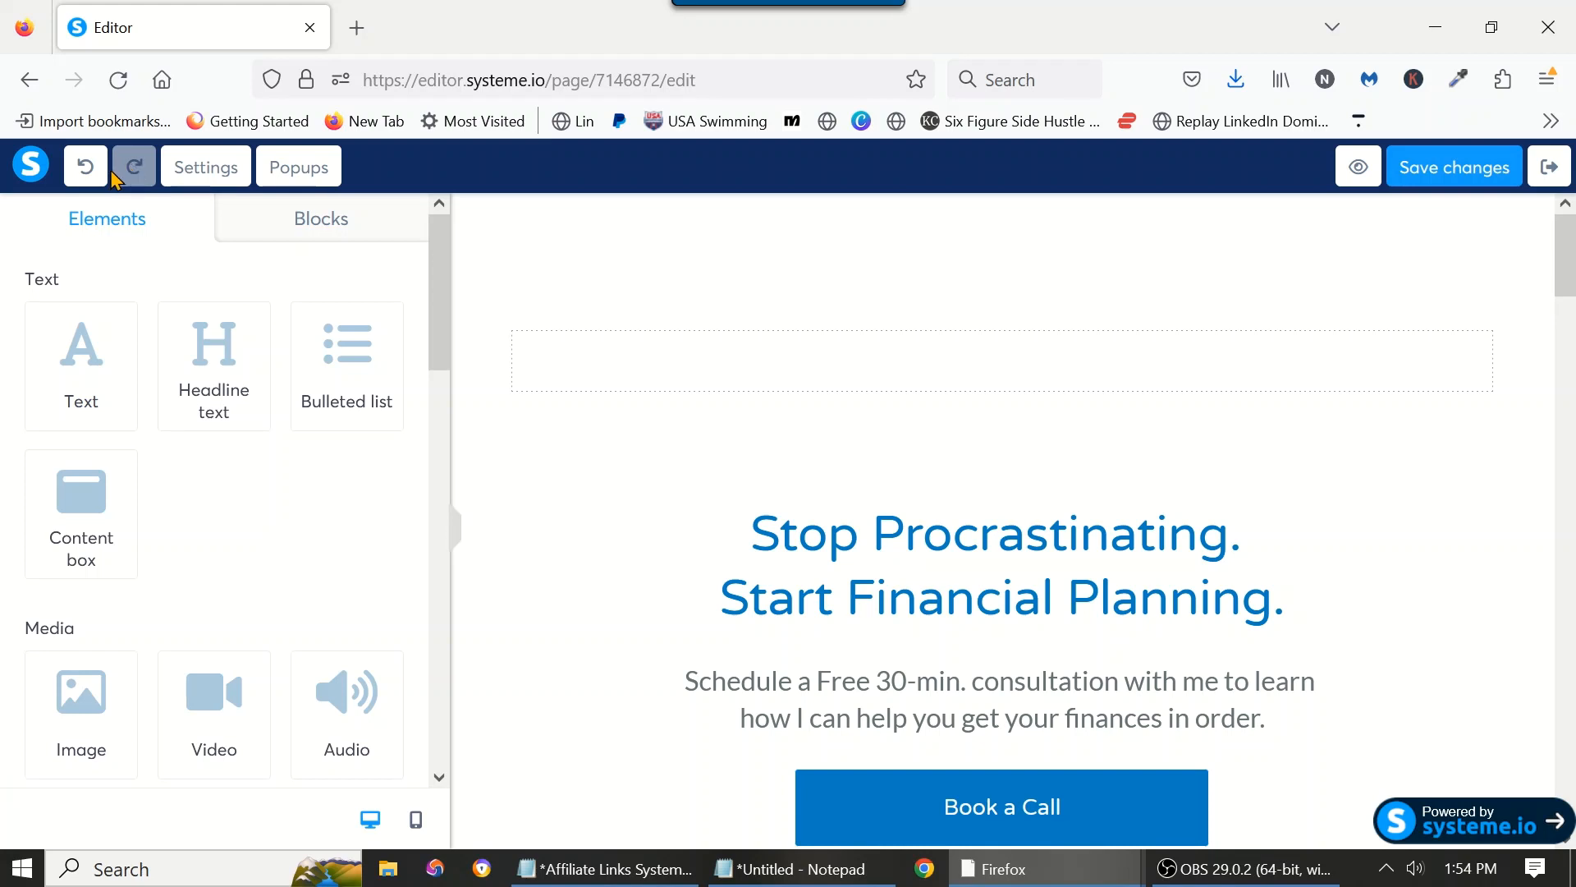
# Step: Delete the empty row above the "Stop Procrastinating" headline and confirm the deletion
pyautogui.moveTo(1210, 369)
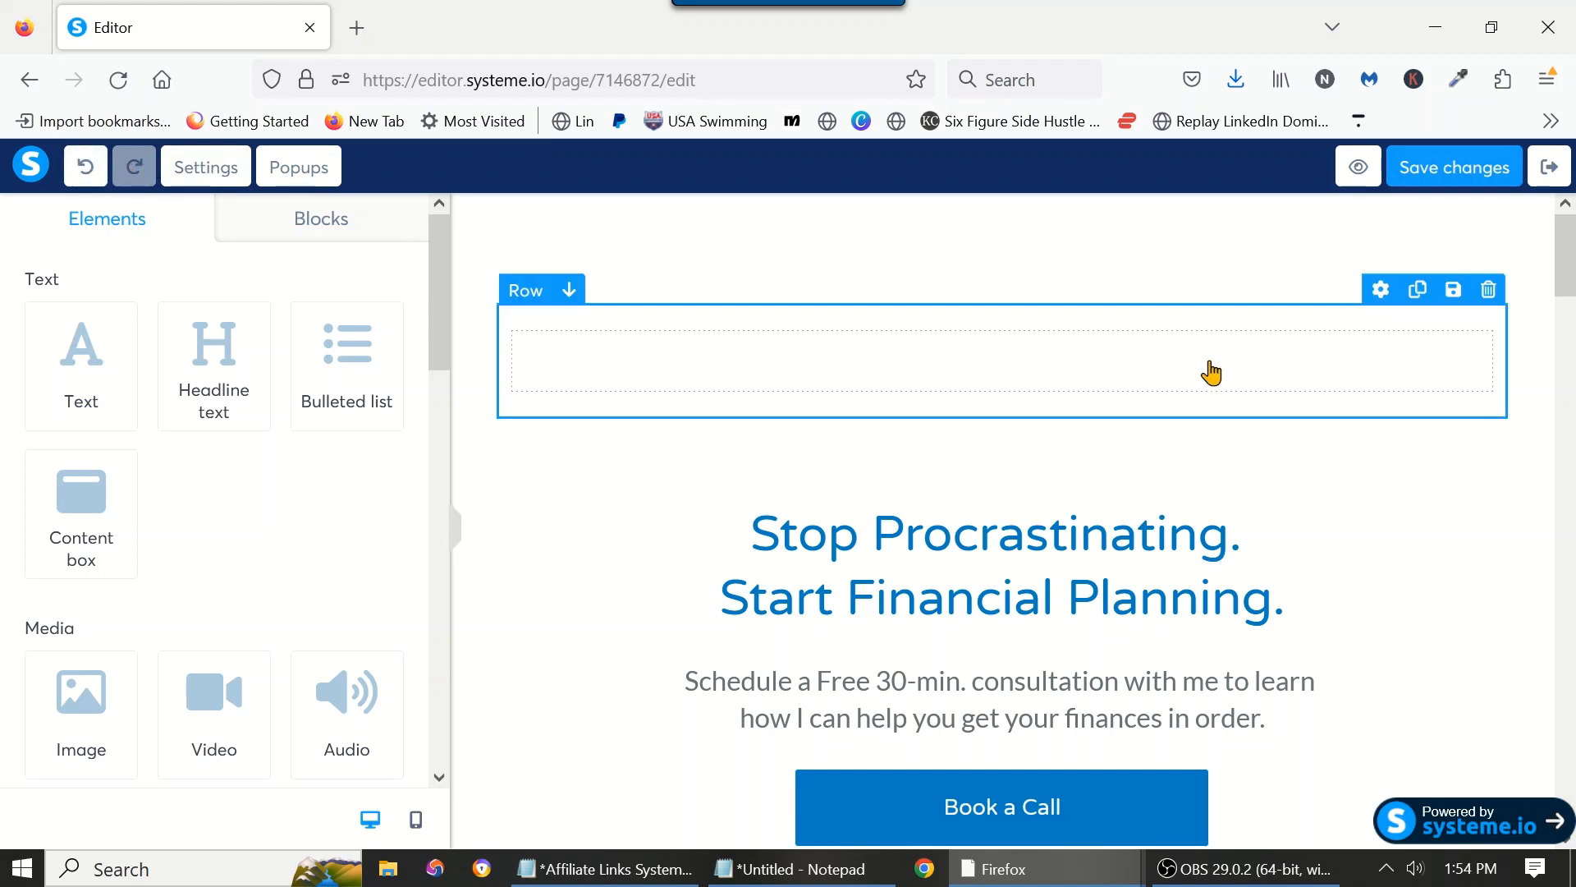
pyautogui.click(1489, 291)
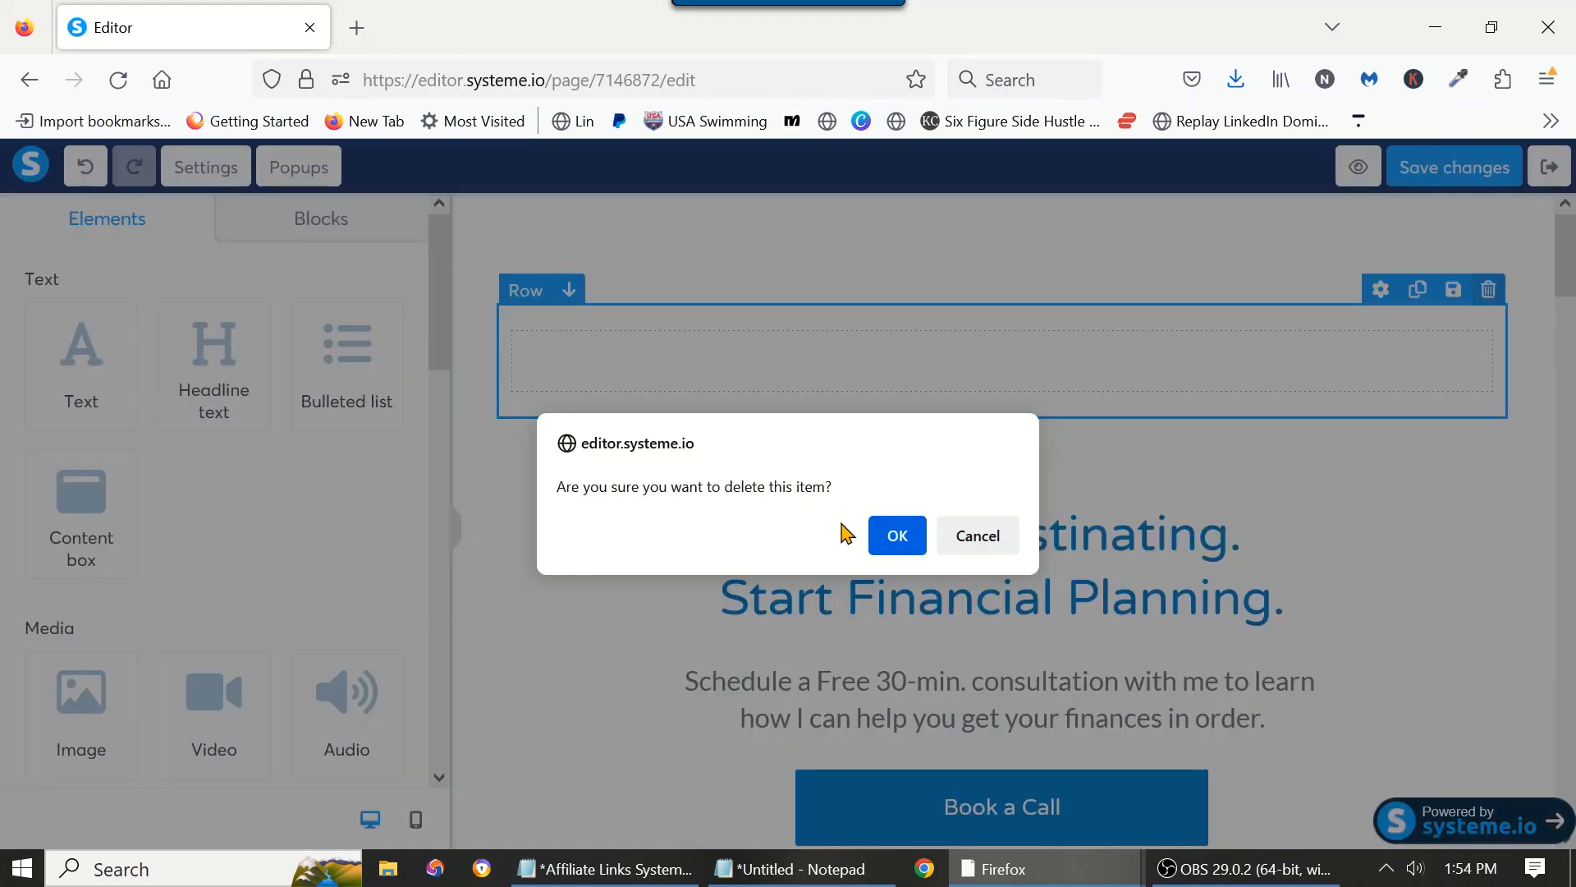
pyautogui.click(897, 546)
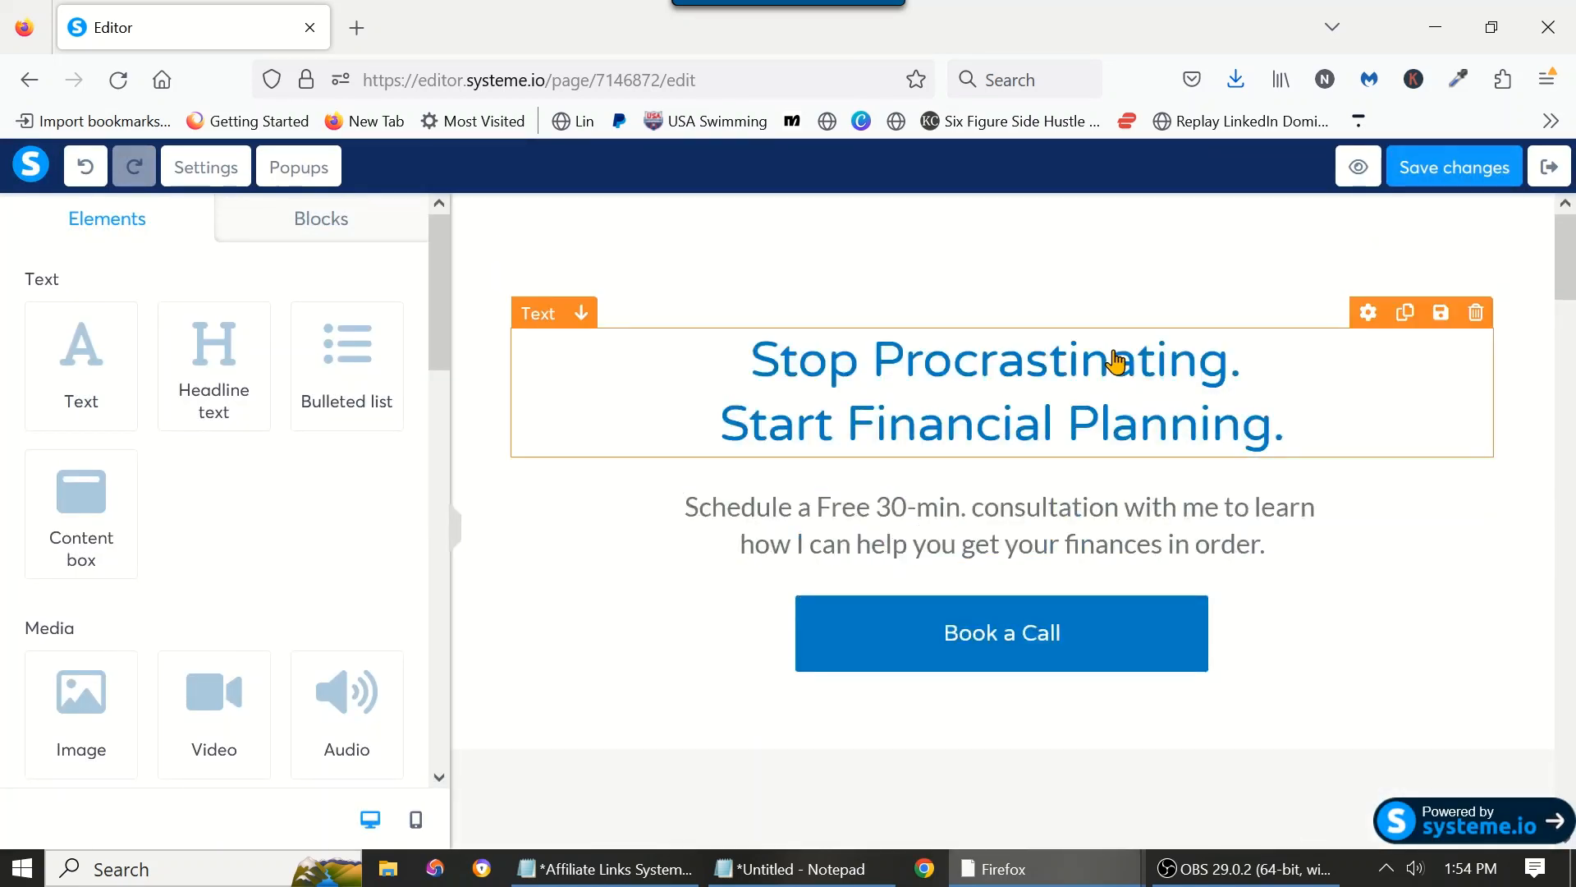
# Step: Change the headline's second line to "Start Financial Planning today", removing its final period
pyautogui.tripleClick(1301, 431)
pyautogui.click(1300, 431)
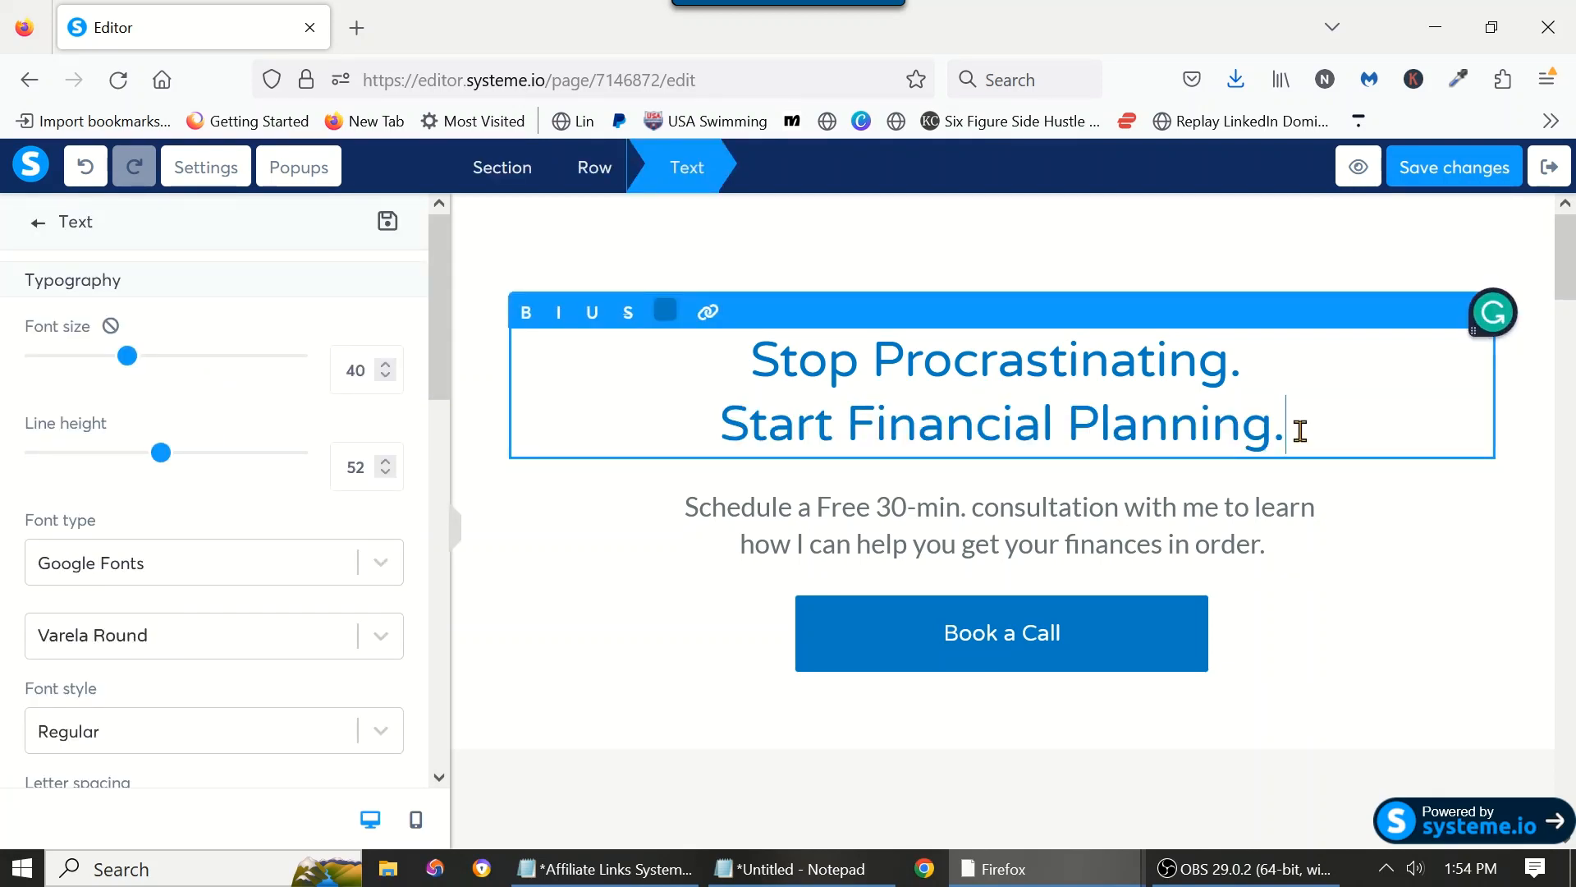
pyautogui.press('BackSpace')
pyautogui.press('BackSpace')
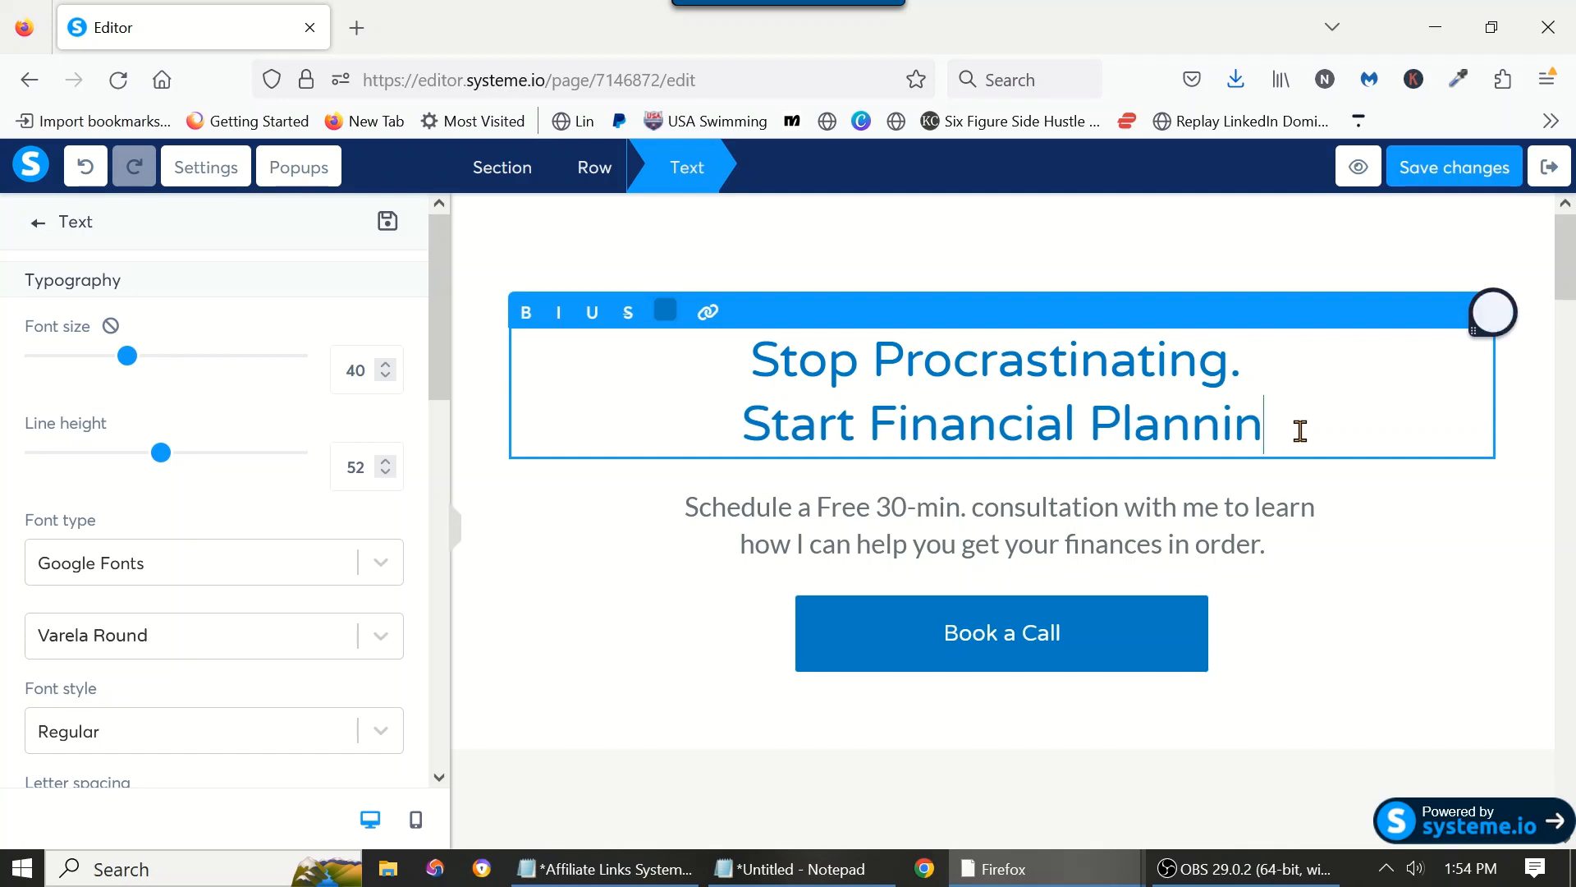
pyautogui.write('g t')
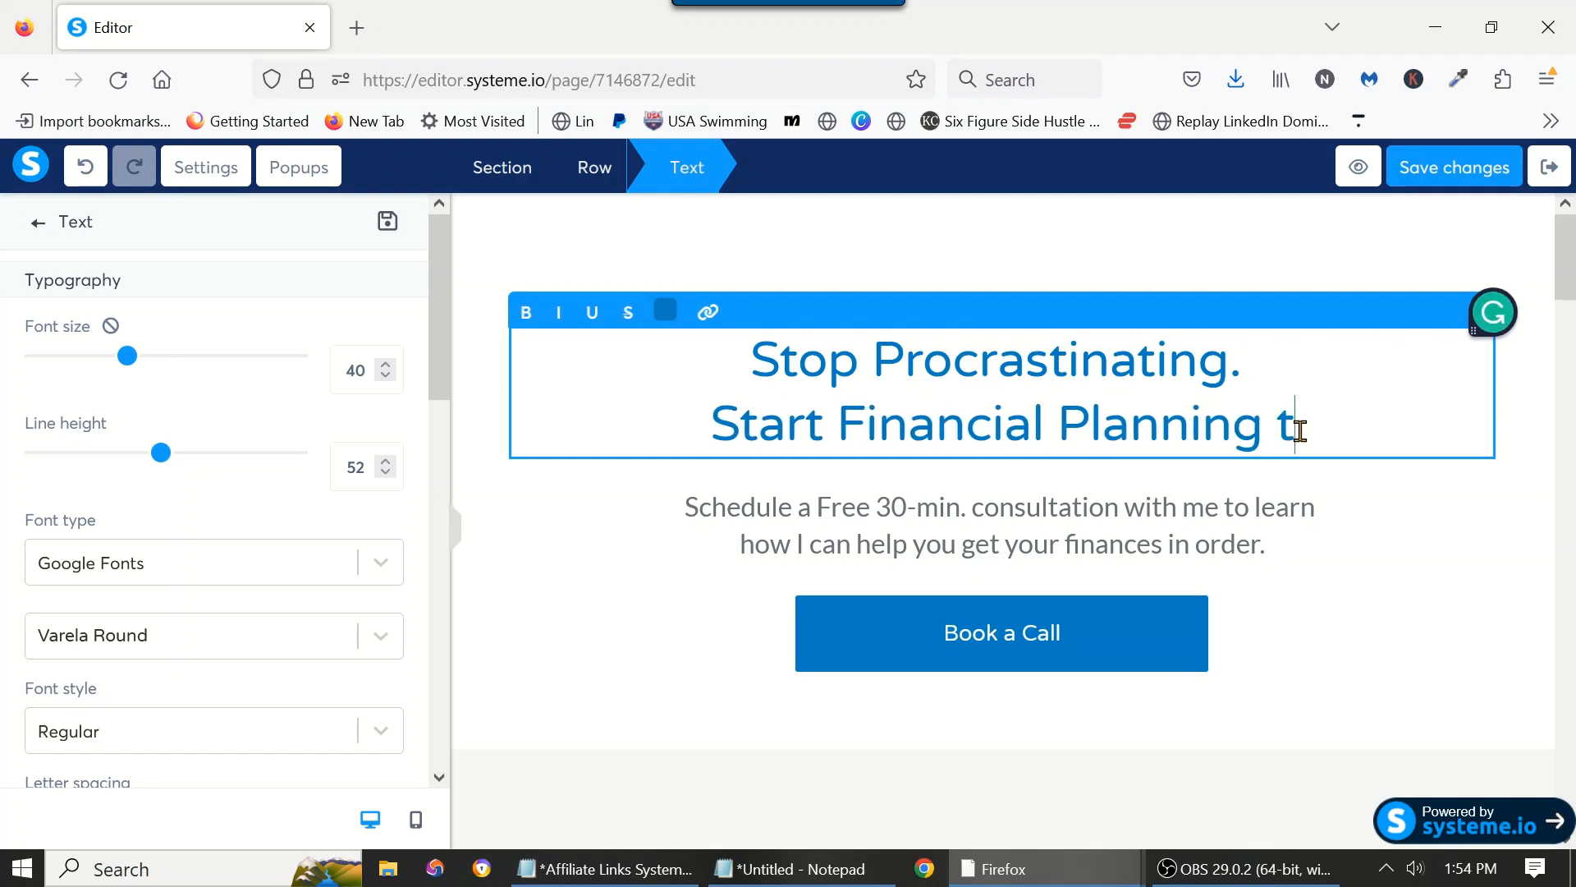
pyautogui.write('oday')
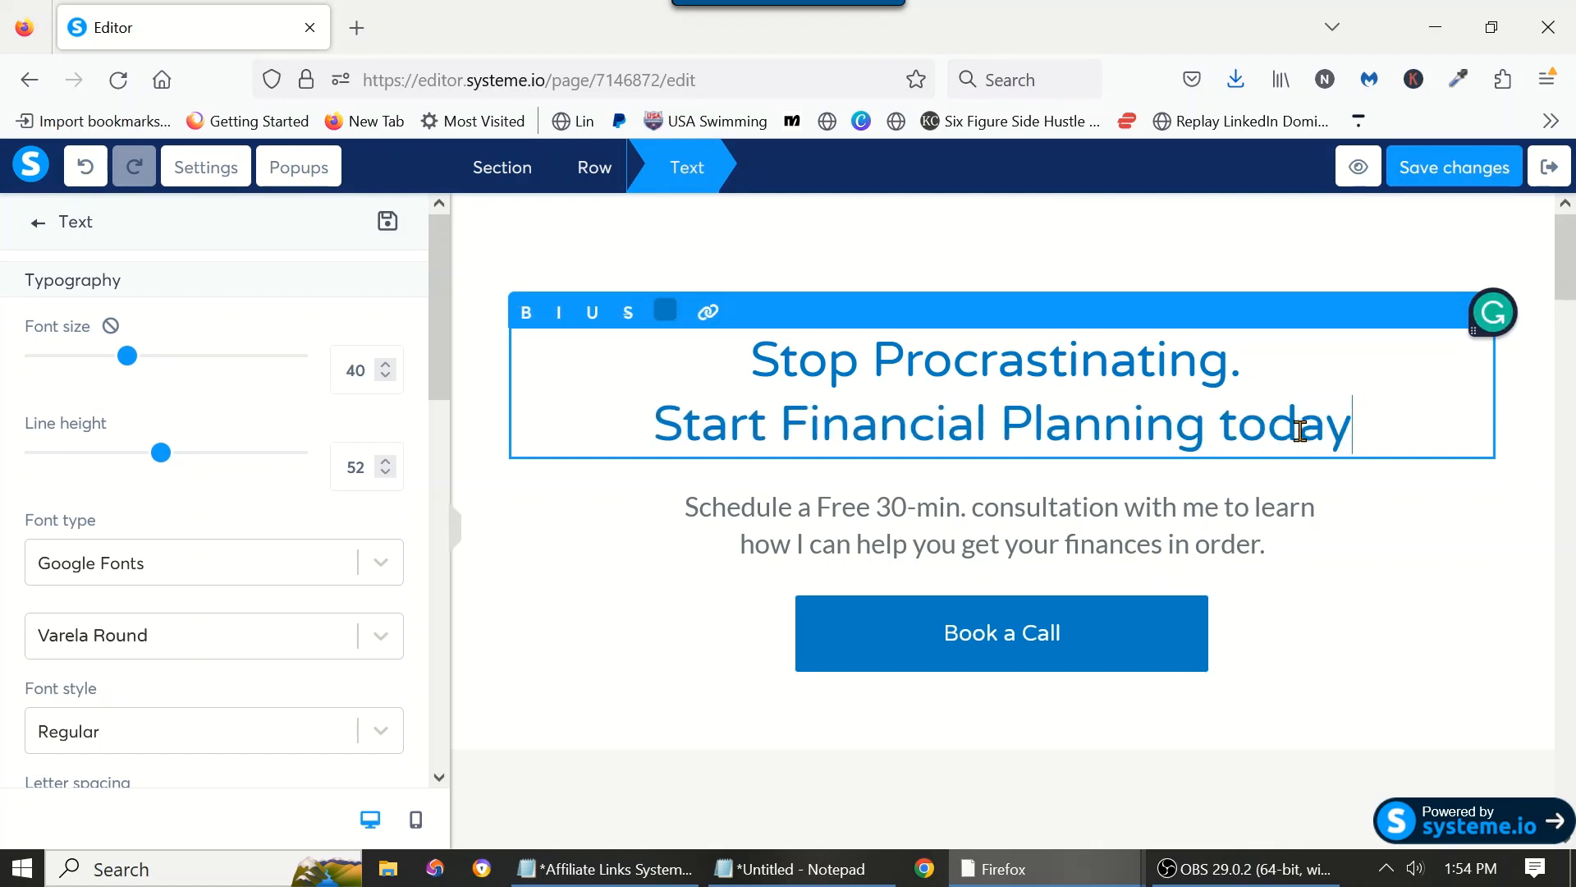
# Step: Recolor the entire two-line headline with the default red, hex D0021B
pyautogui.moveTo(1386, 420); pyautogui.dragTo(628, 375)
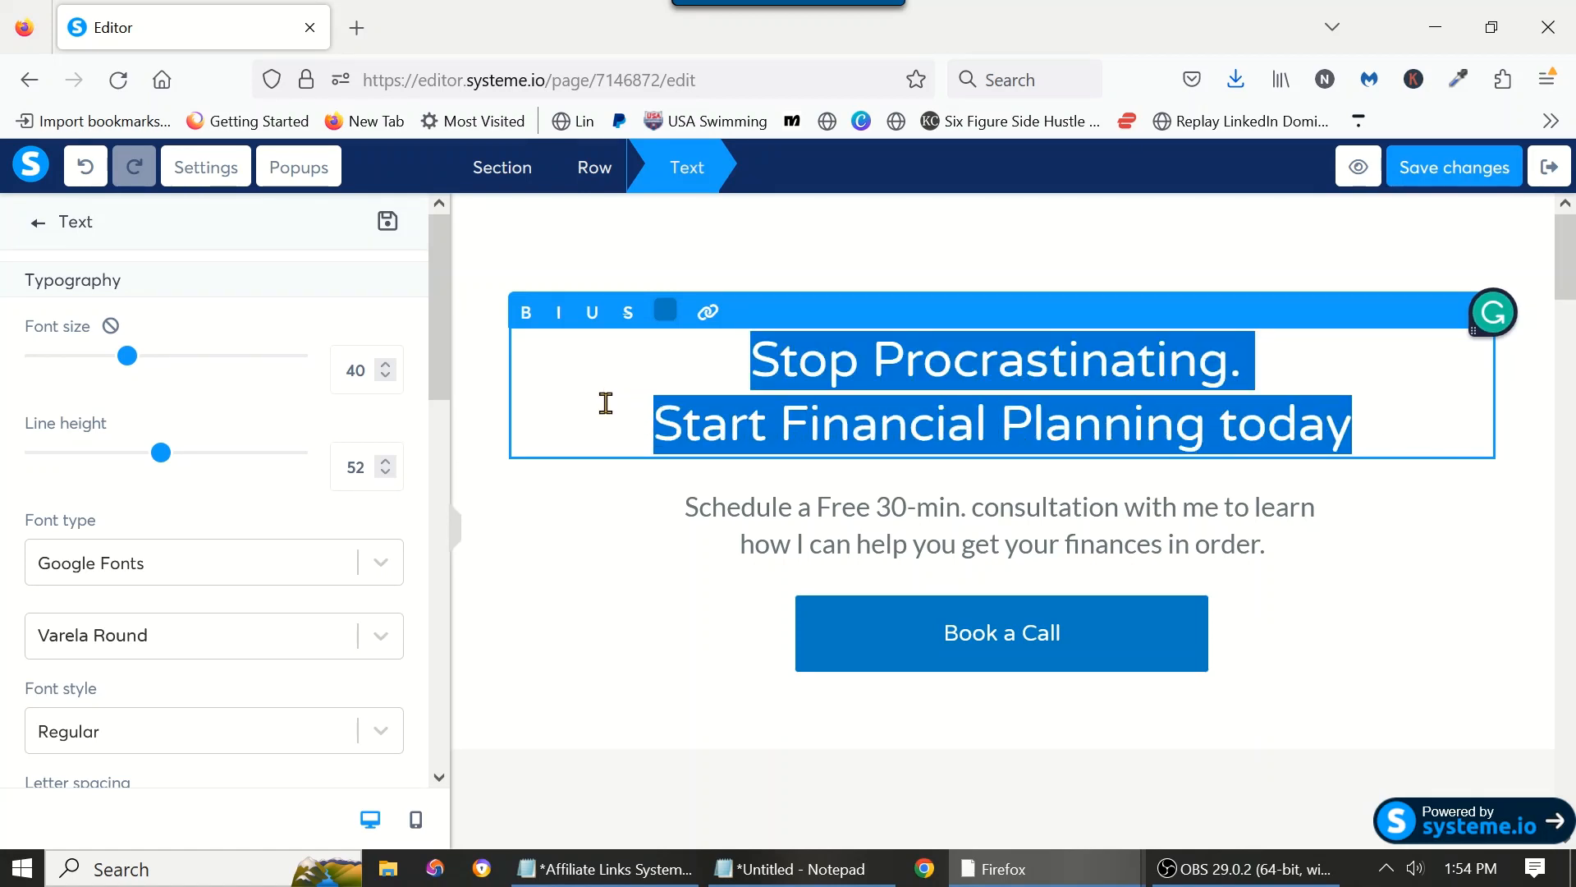
pyautogui.click(666, 311)
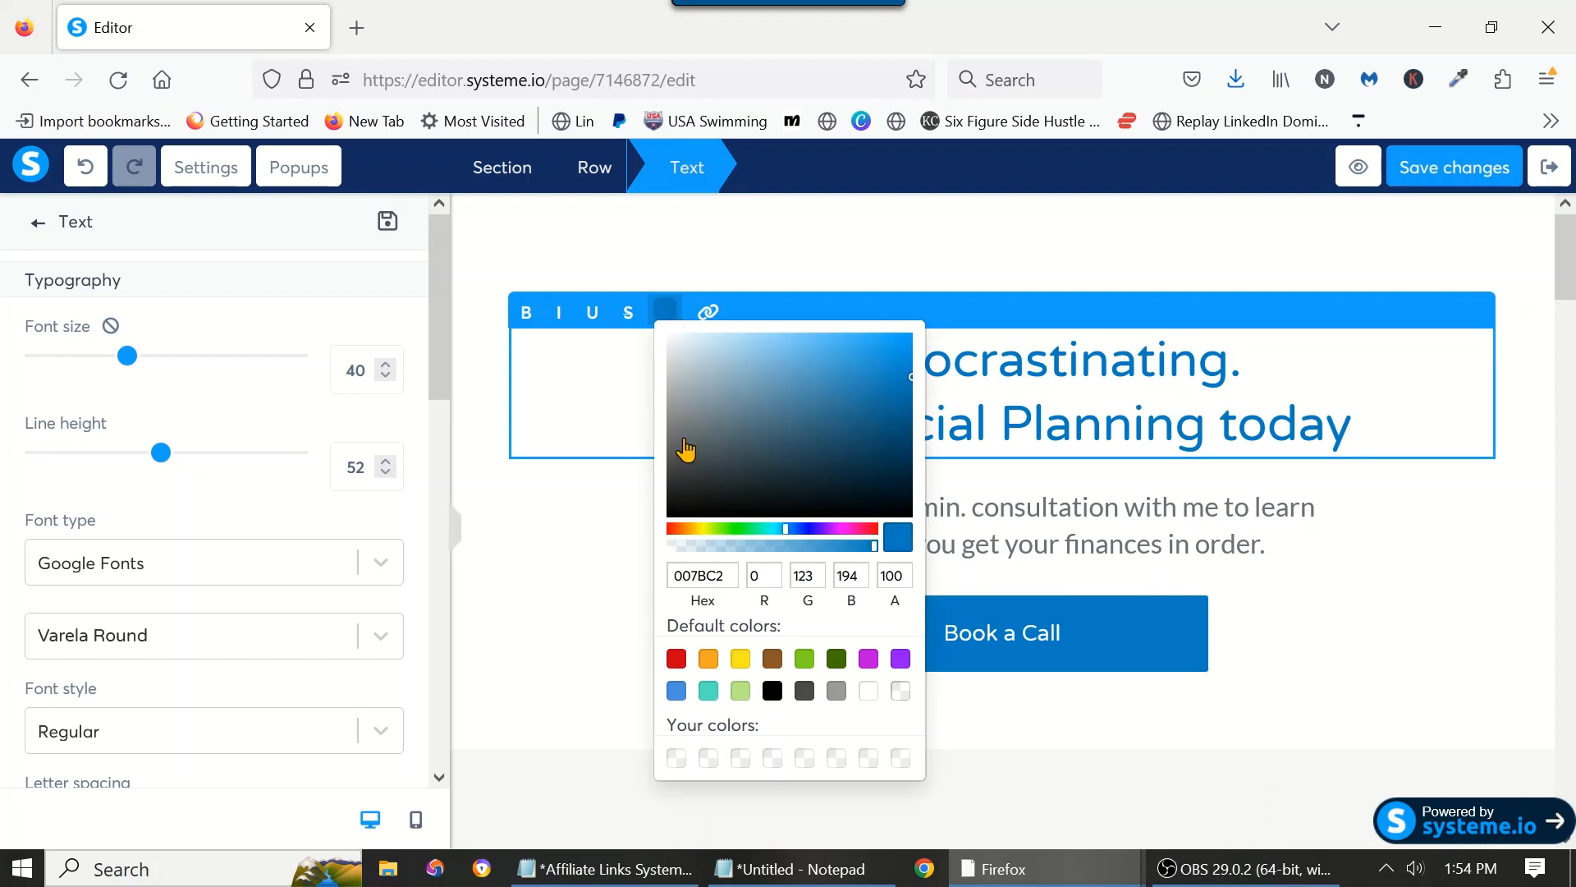
pyautogui.click(676, 658)
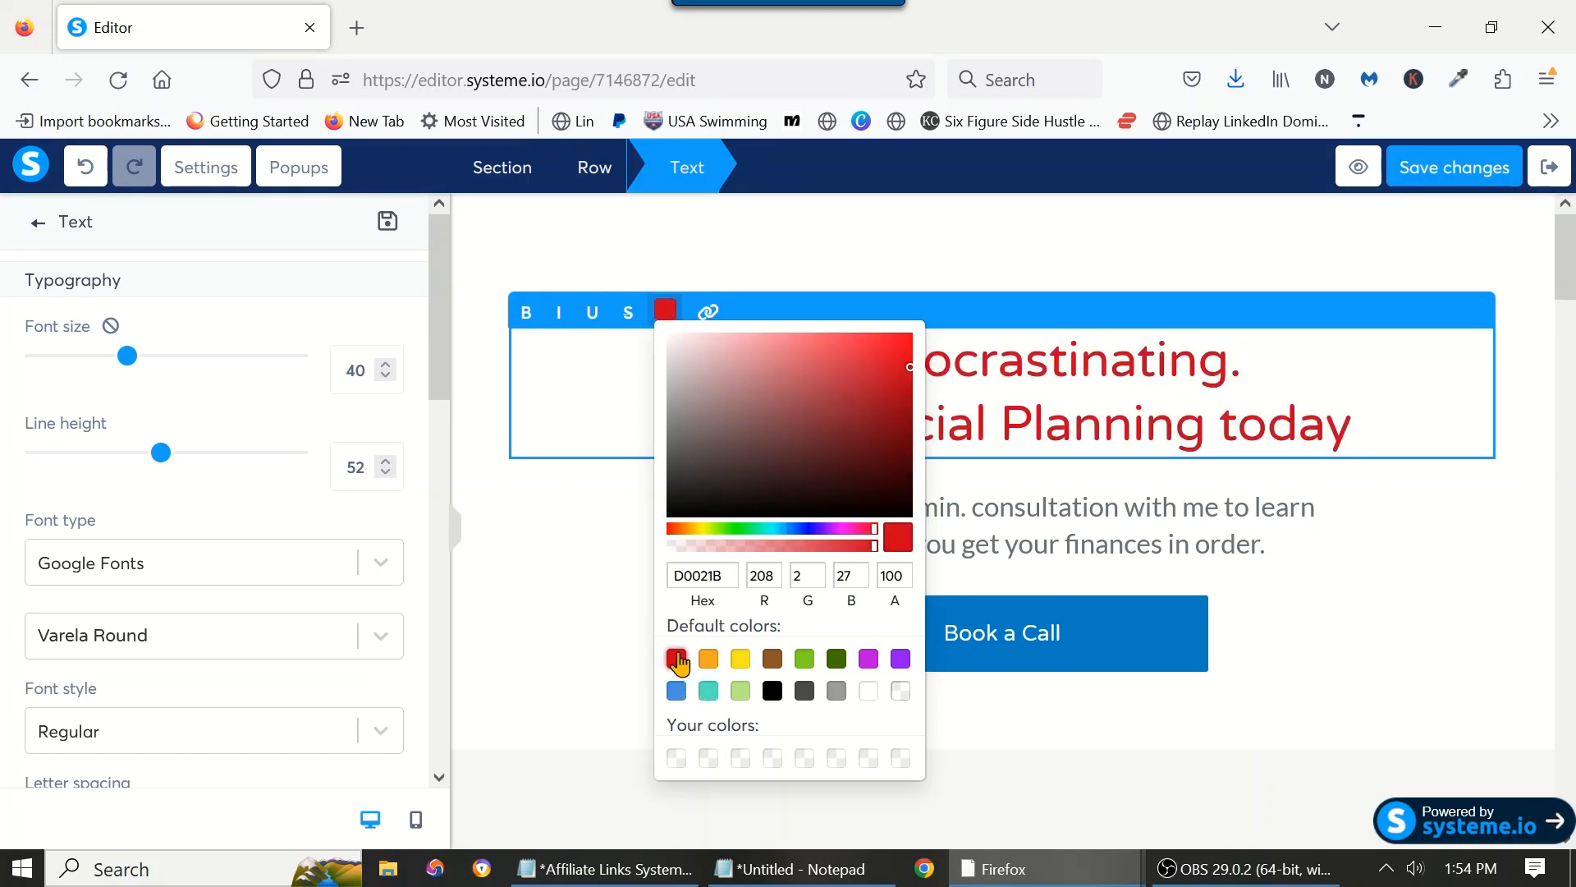
pyautogui.click(1311, 421)
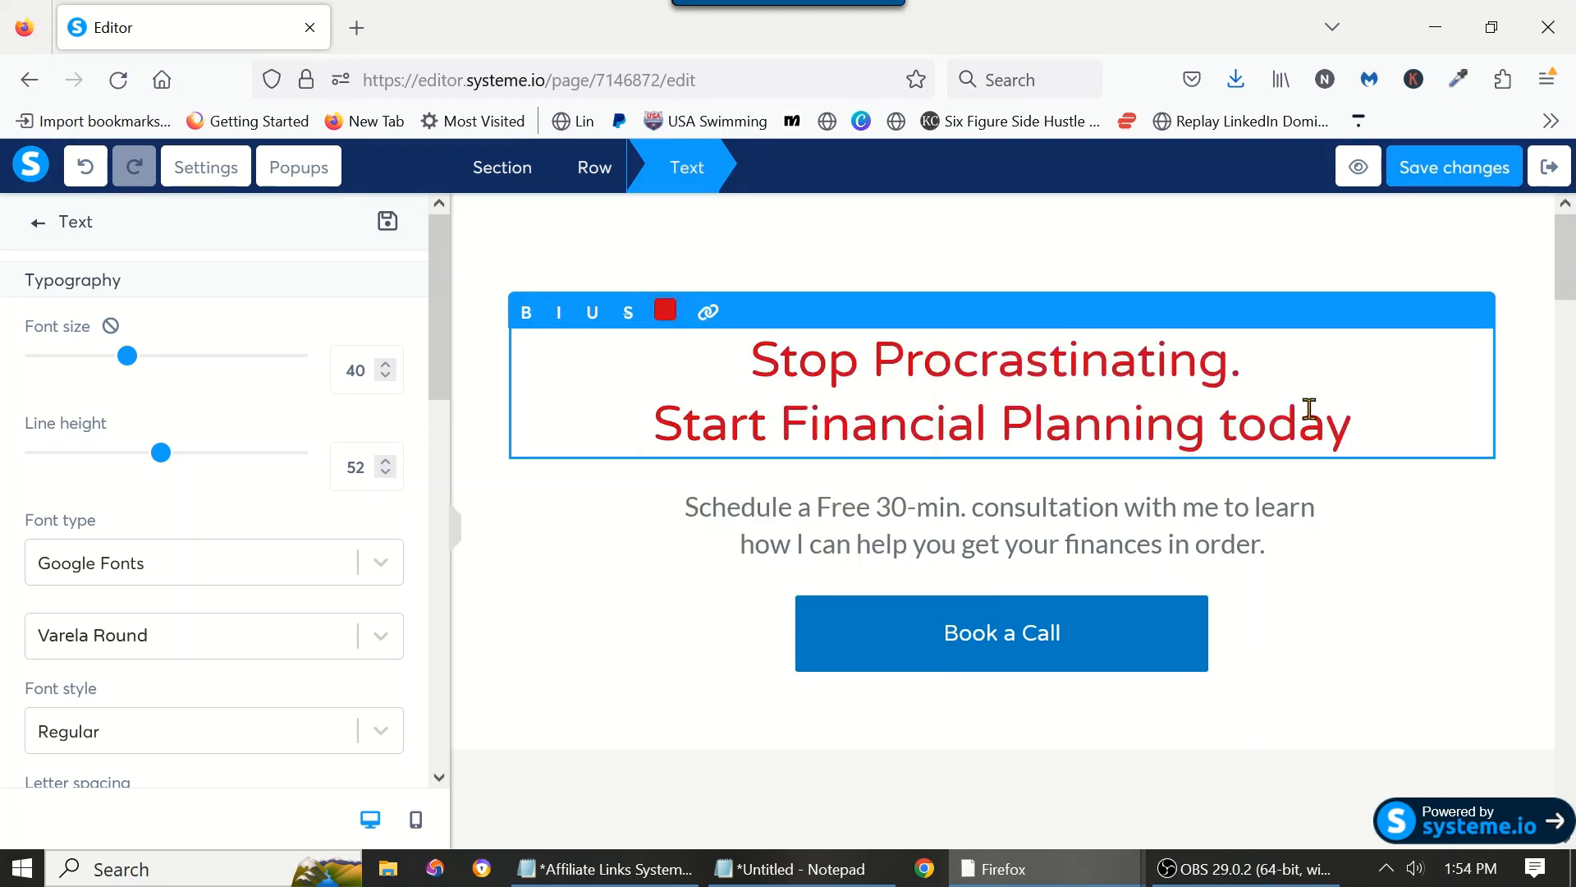
# Step: Reduce the headline's font size to 36
pyautogui.click(387, 376)
pyautogui.click(387, 376)
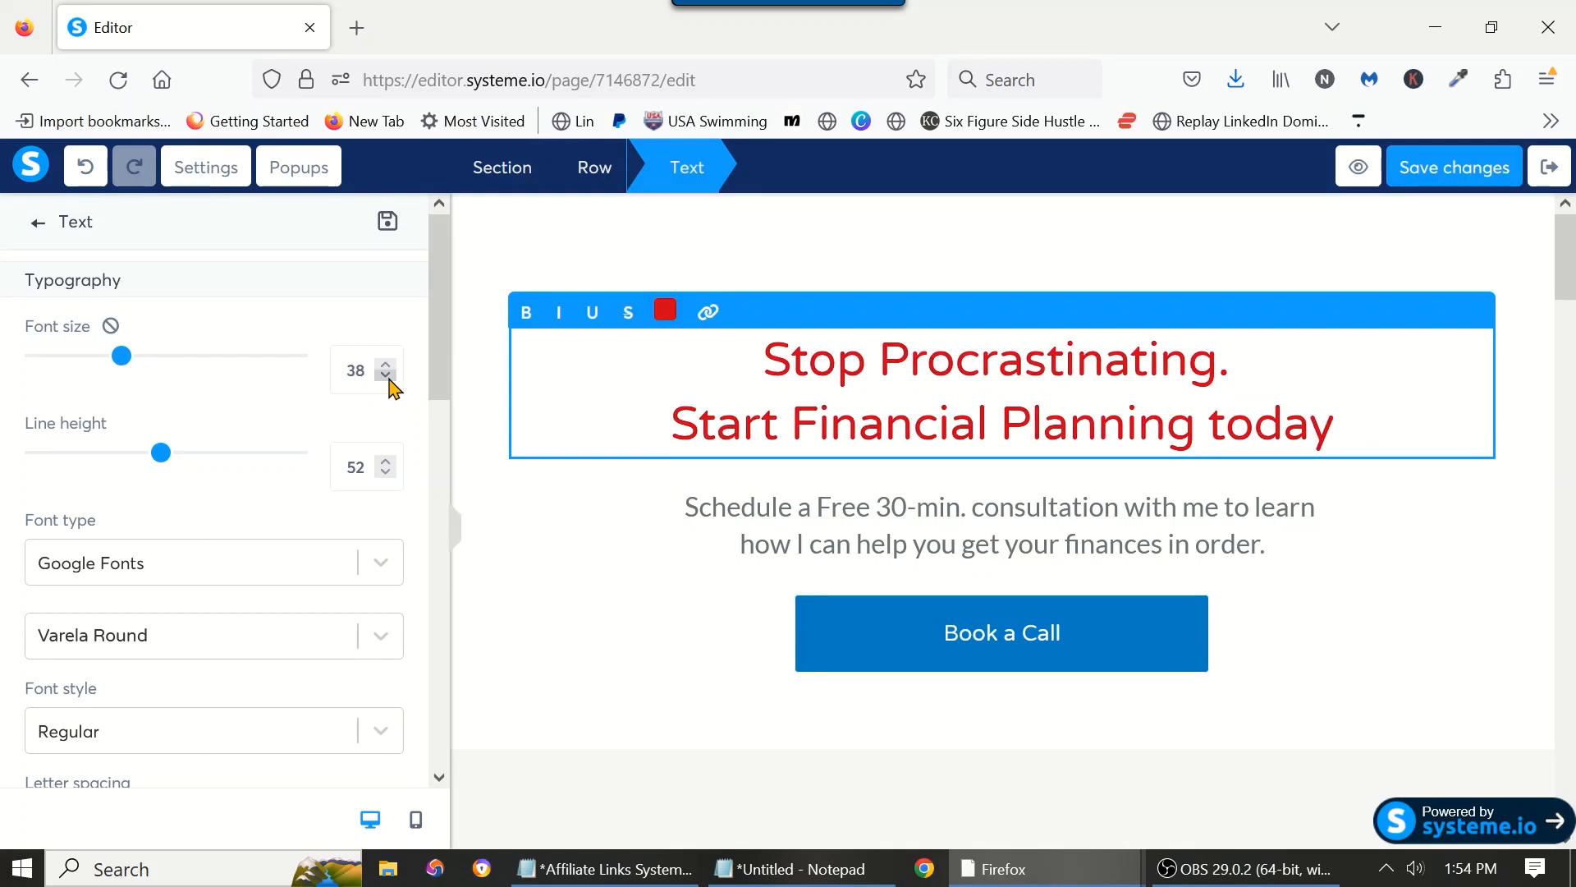
pyautogui.click(388, 376)
pyautogui.click(388, 376)
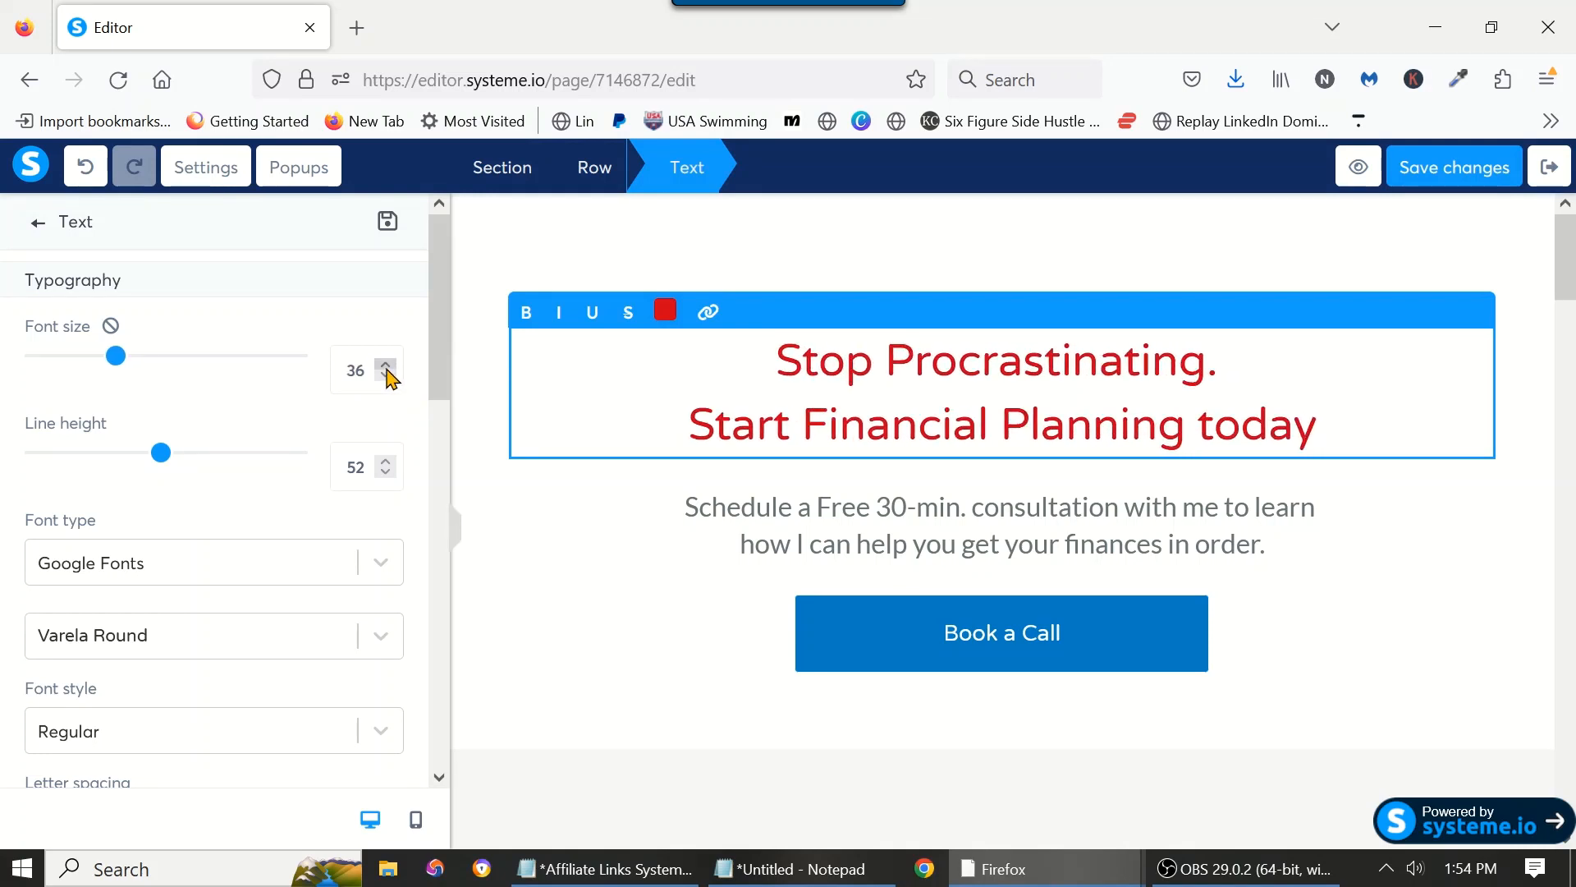
# Step: Set the headline's font size to 37 and close its text settings
pyautogui.click(386, 364)
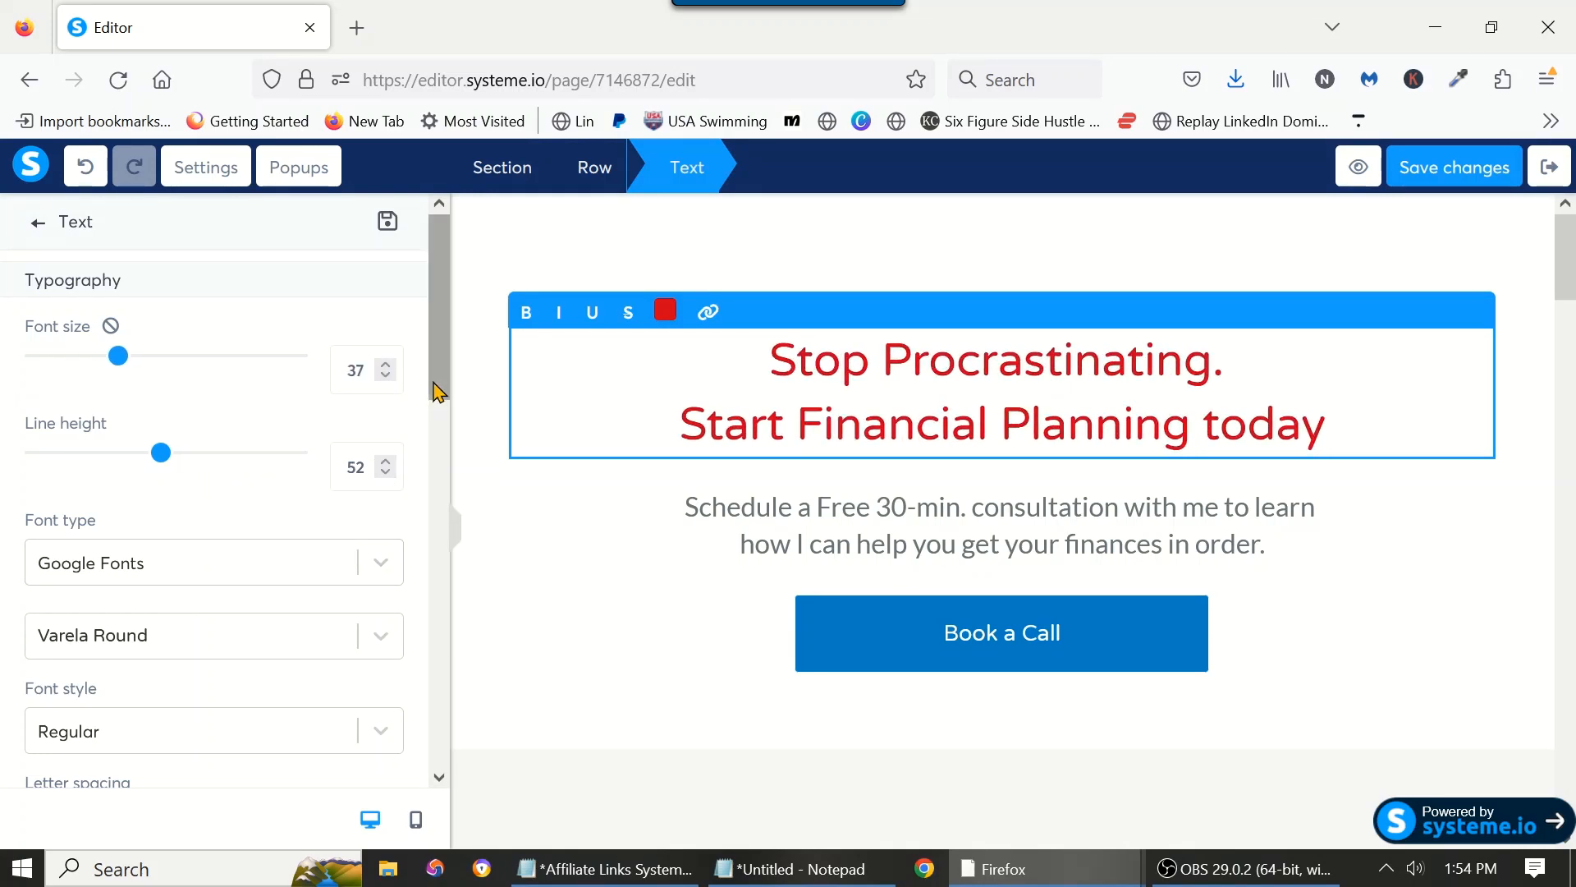
pyautogui.moveTo(436, 404); pyautogui.dragTo(414, 588)
pyautogui.scroll(5, 415, 579)
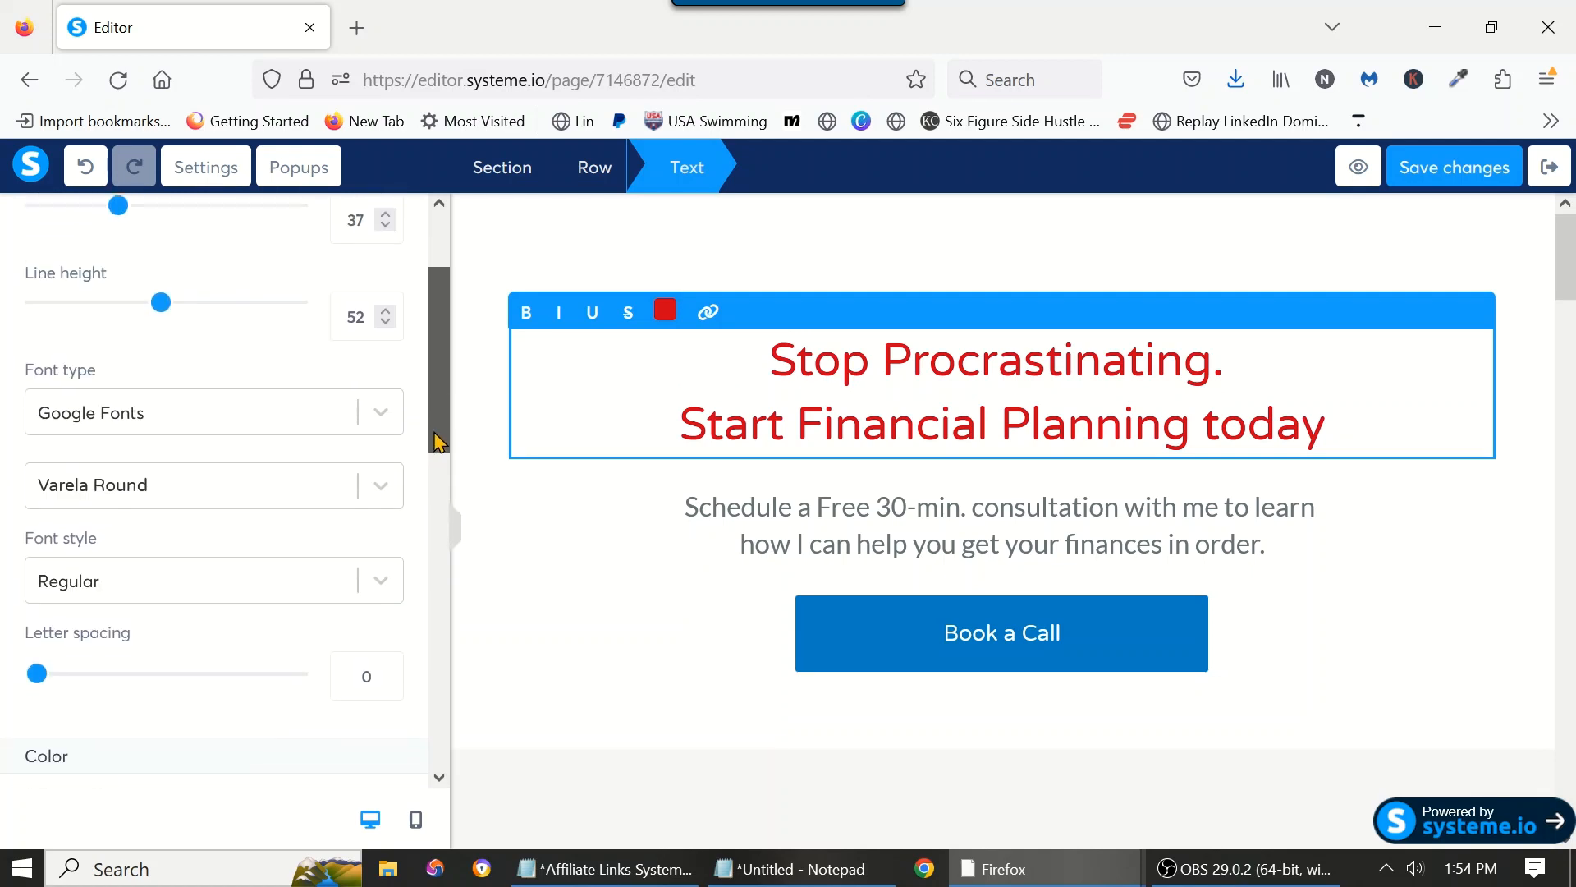
pyautogui.press('Escape')
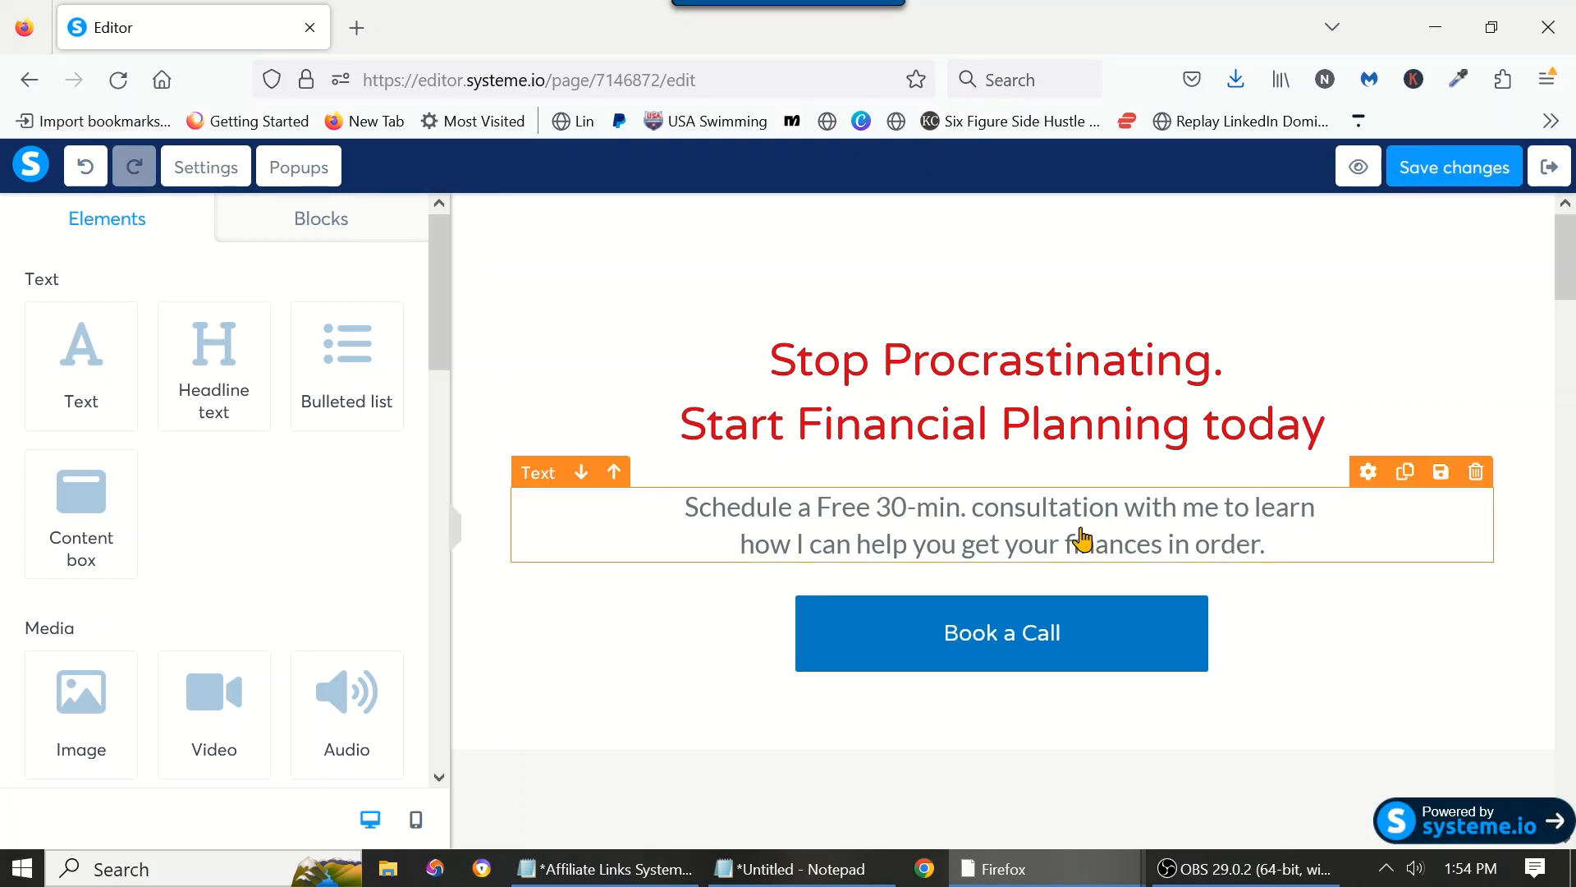
# Step: Delete the "Proven Strategies that Fit Your Financial Vision" section and confirm the deletion
pyautogui.scroll(-2, 1082, 539)
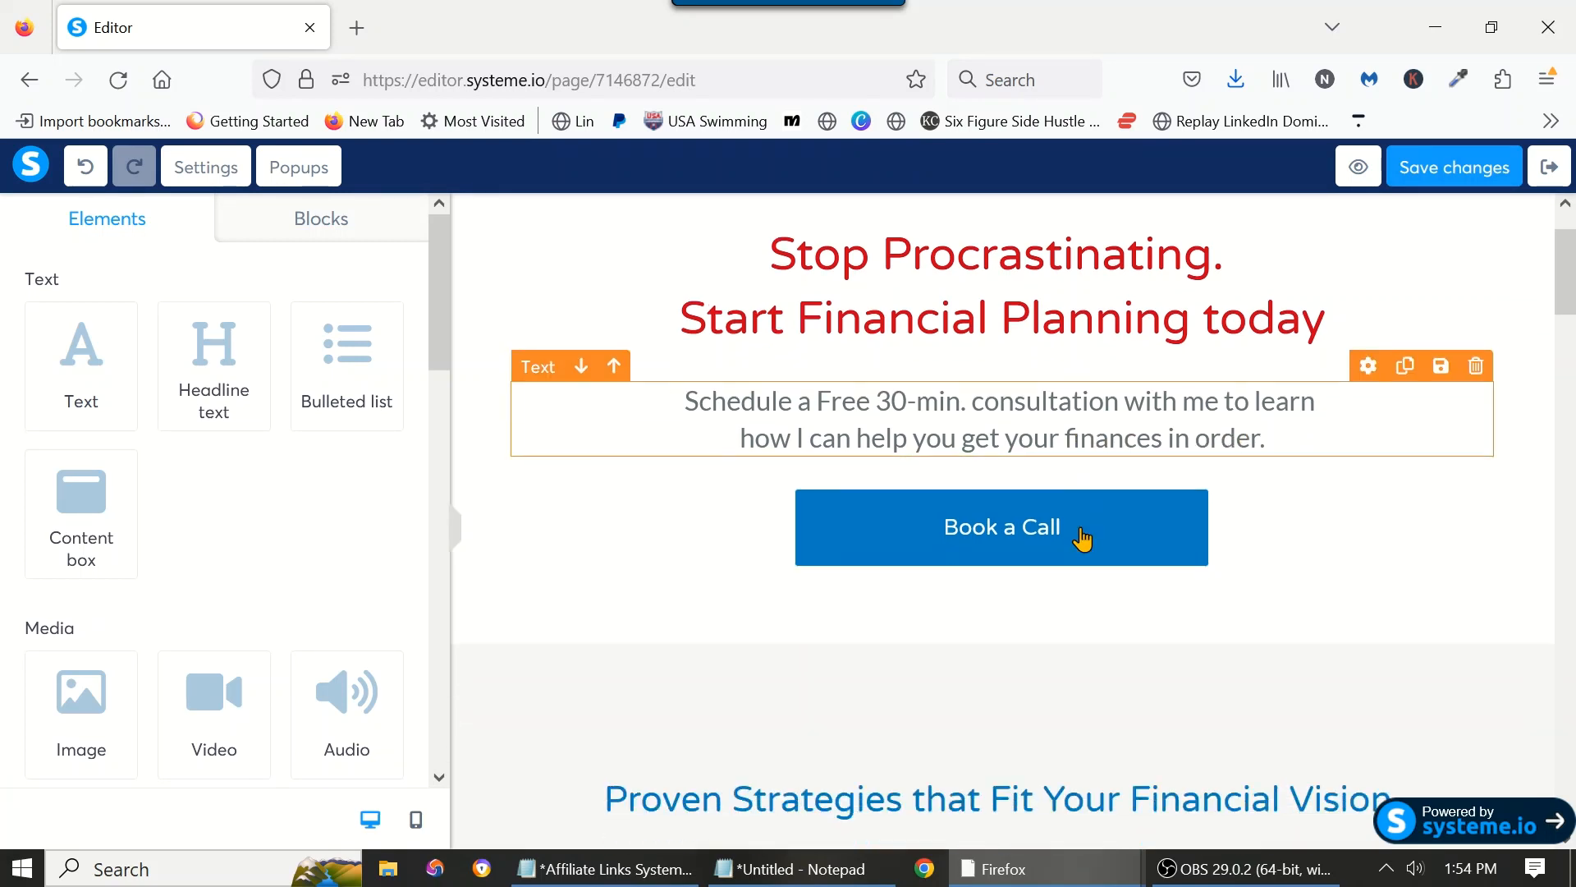
pyautogui.click(975, 518)
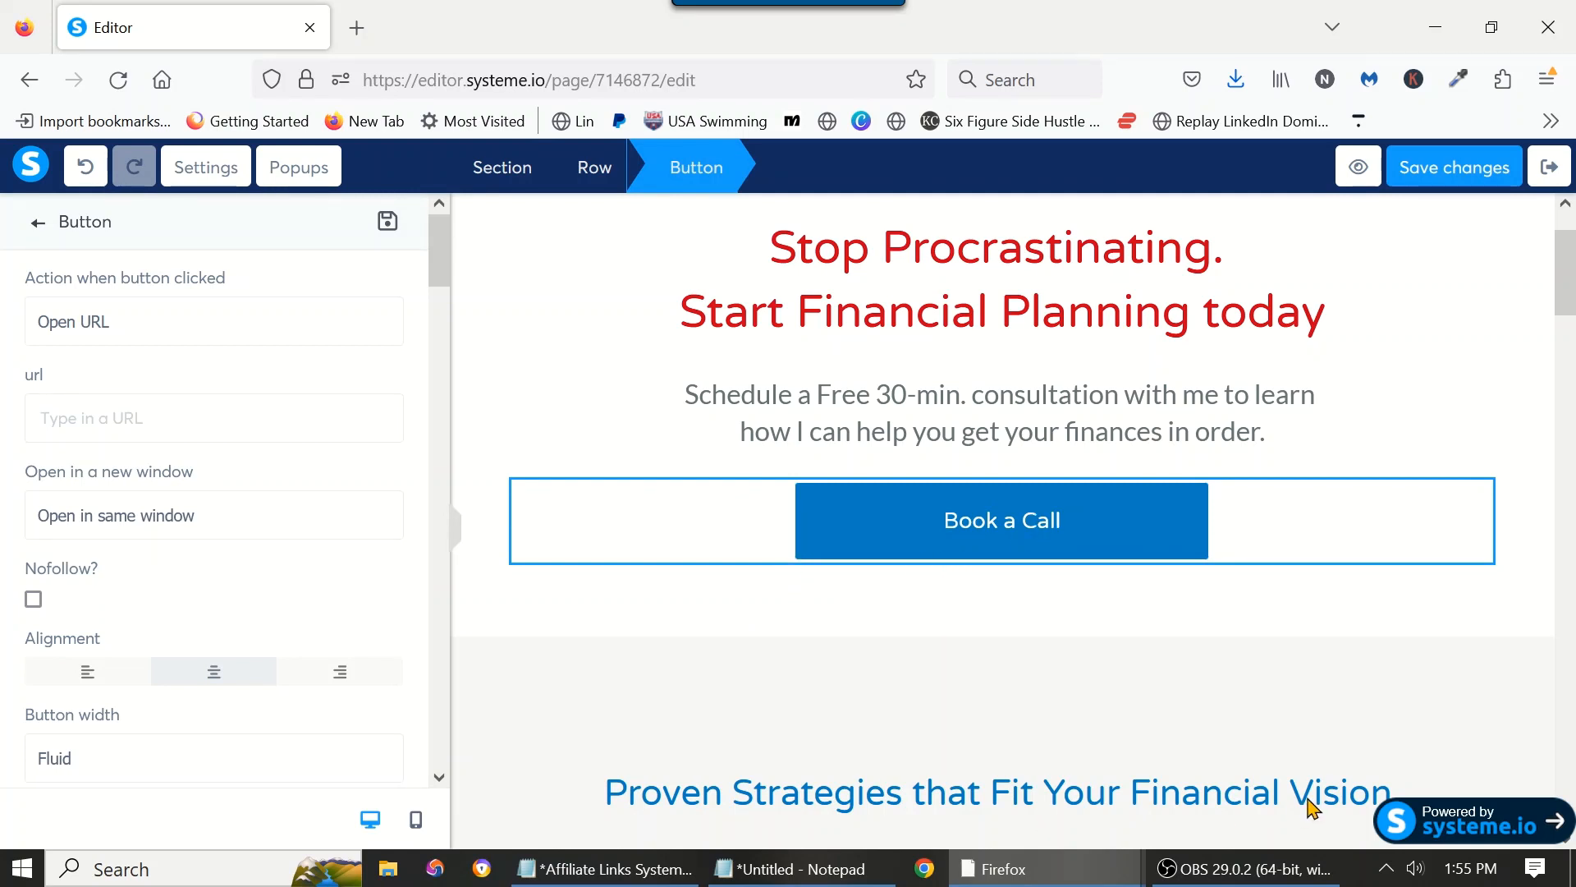
pyautogui.click(1271, 722)
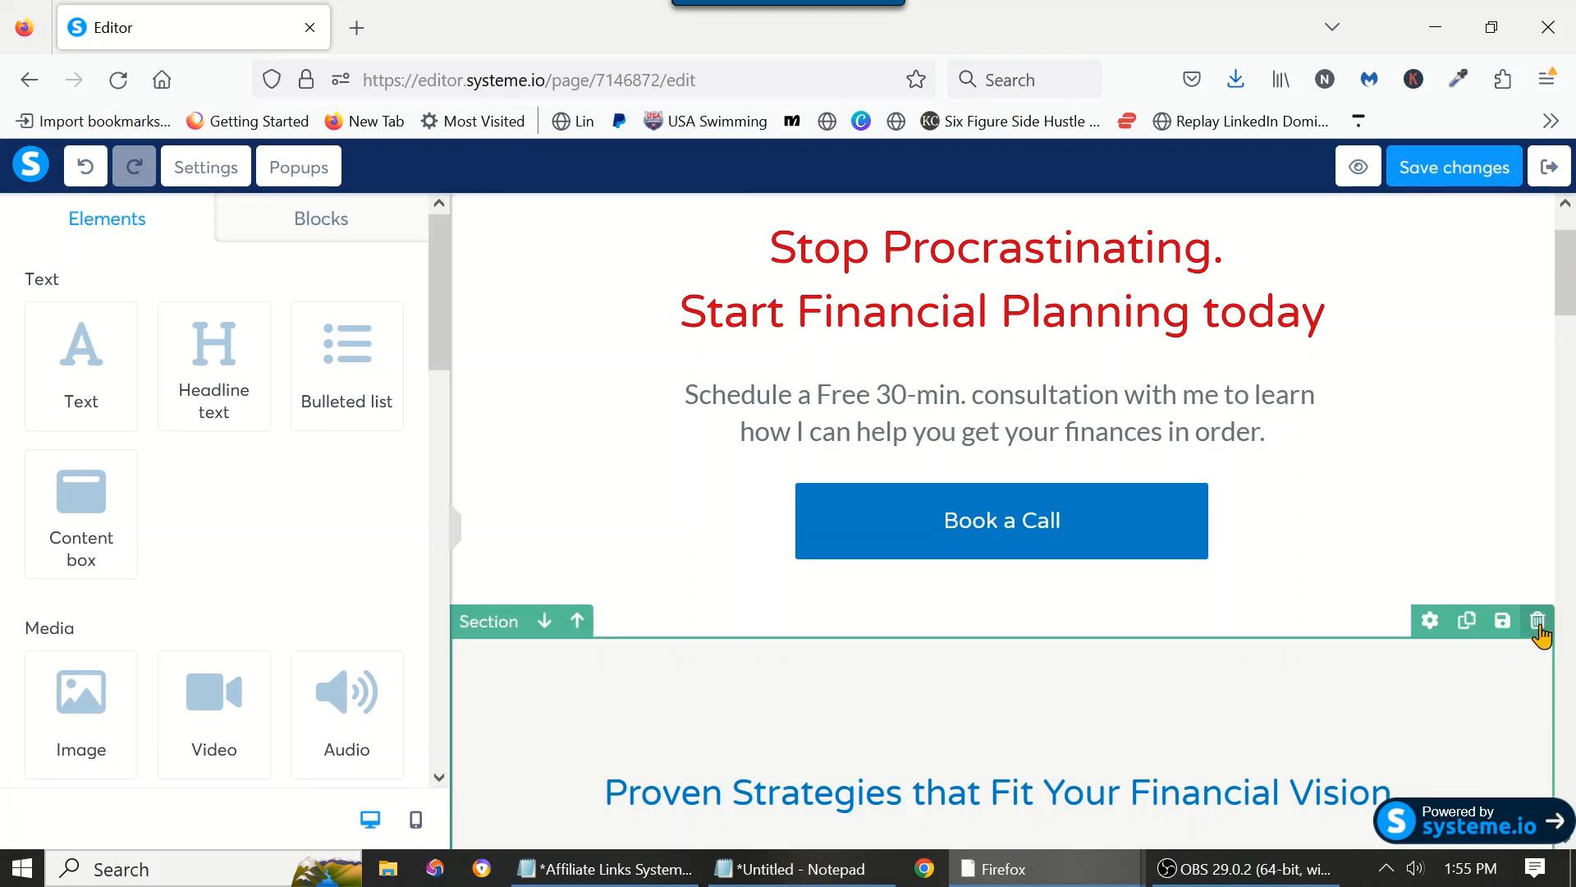
pyautogui.click(1538, 624)
pyautogui.click(897, 536)
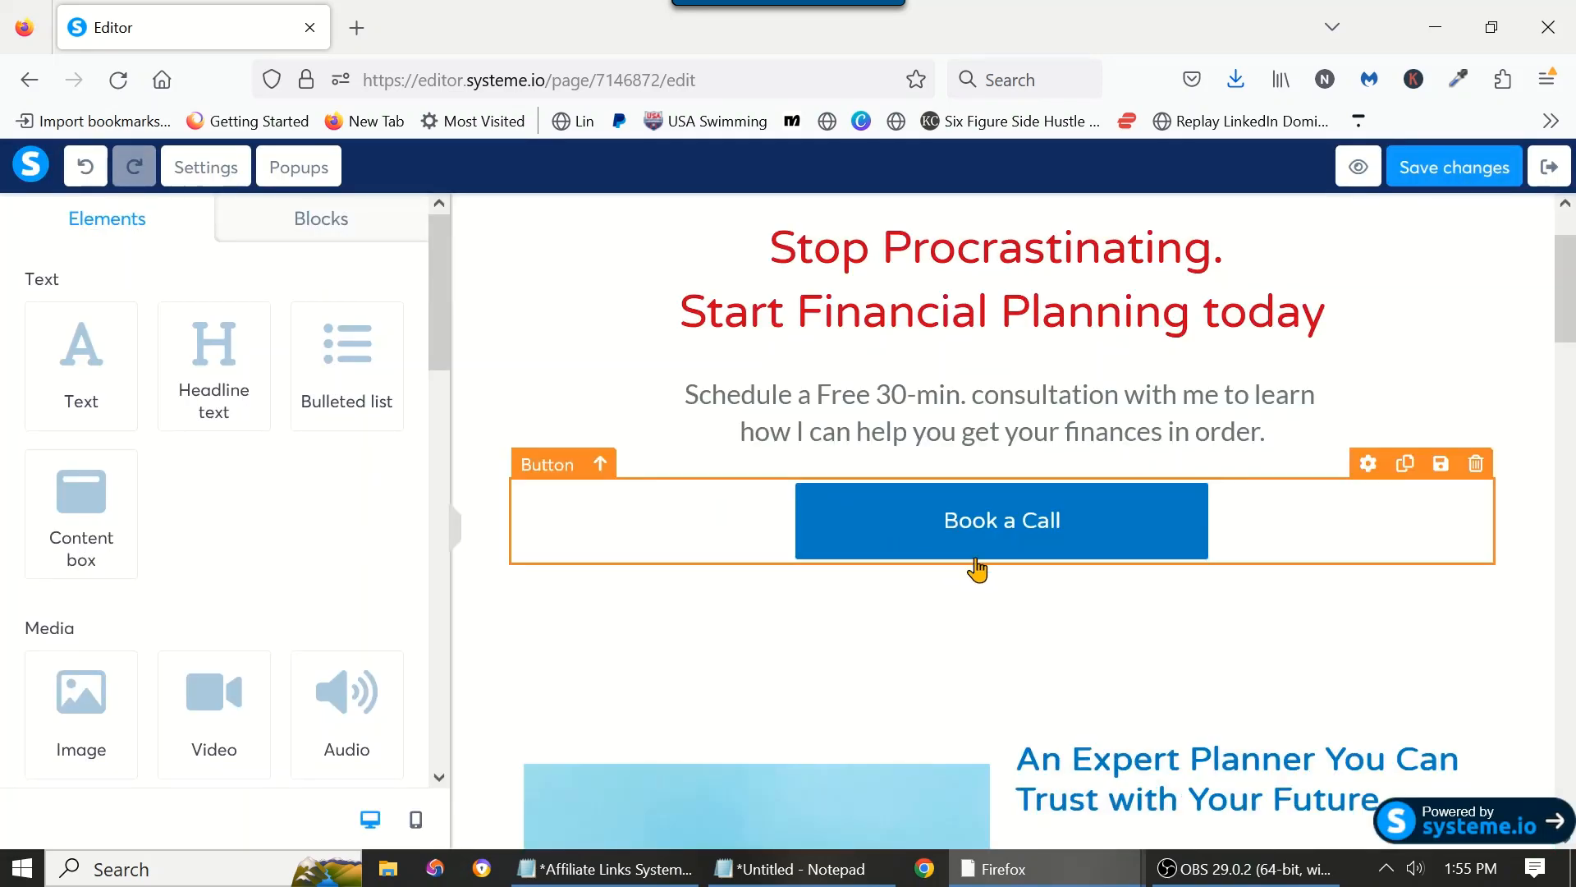
# Step: Delete the "An Expert Planner You Can Trust with Your Future" section and confirm the deletion
pyautogui.scroll(-3, 1067, 583)
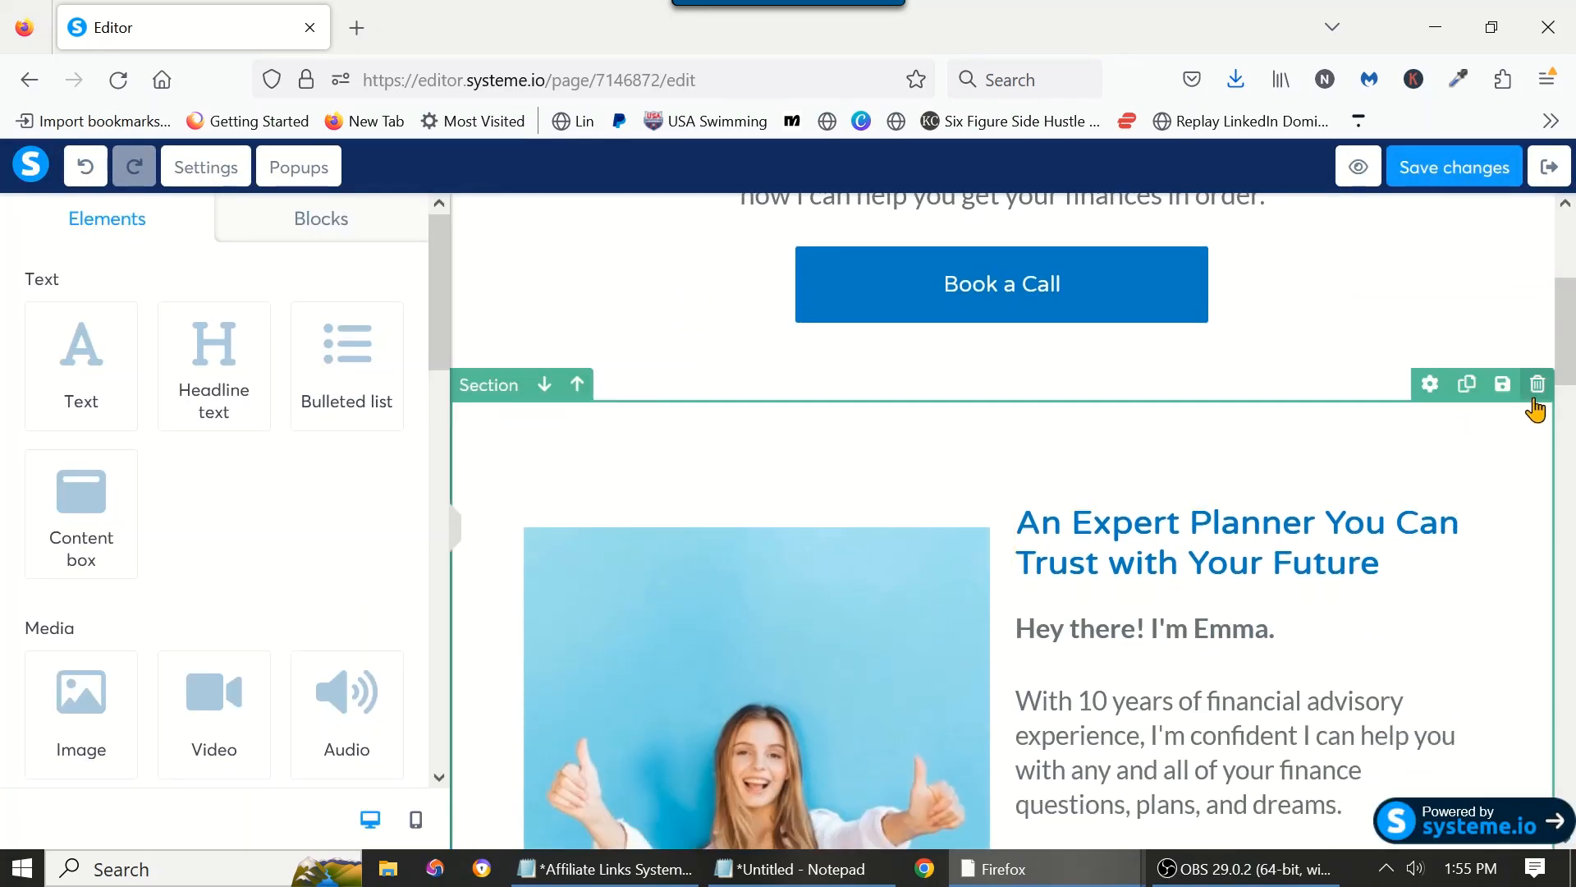
pyautogui.click(1539, 384)
pyautogui.click(918, 541)
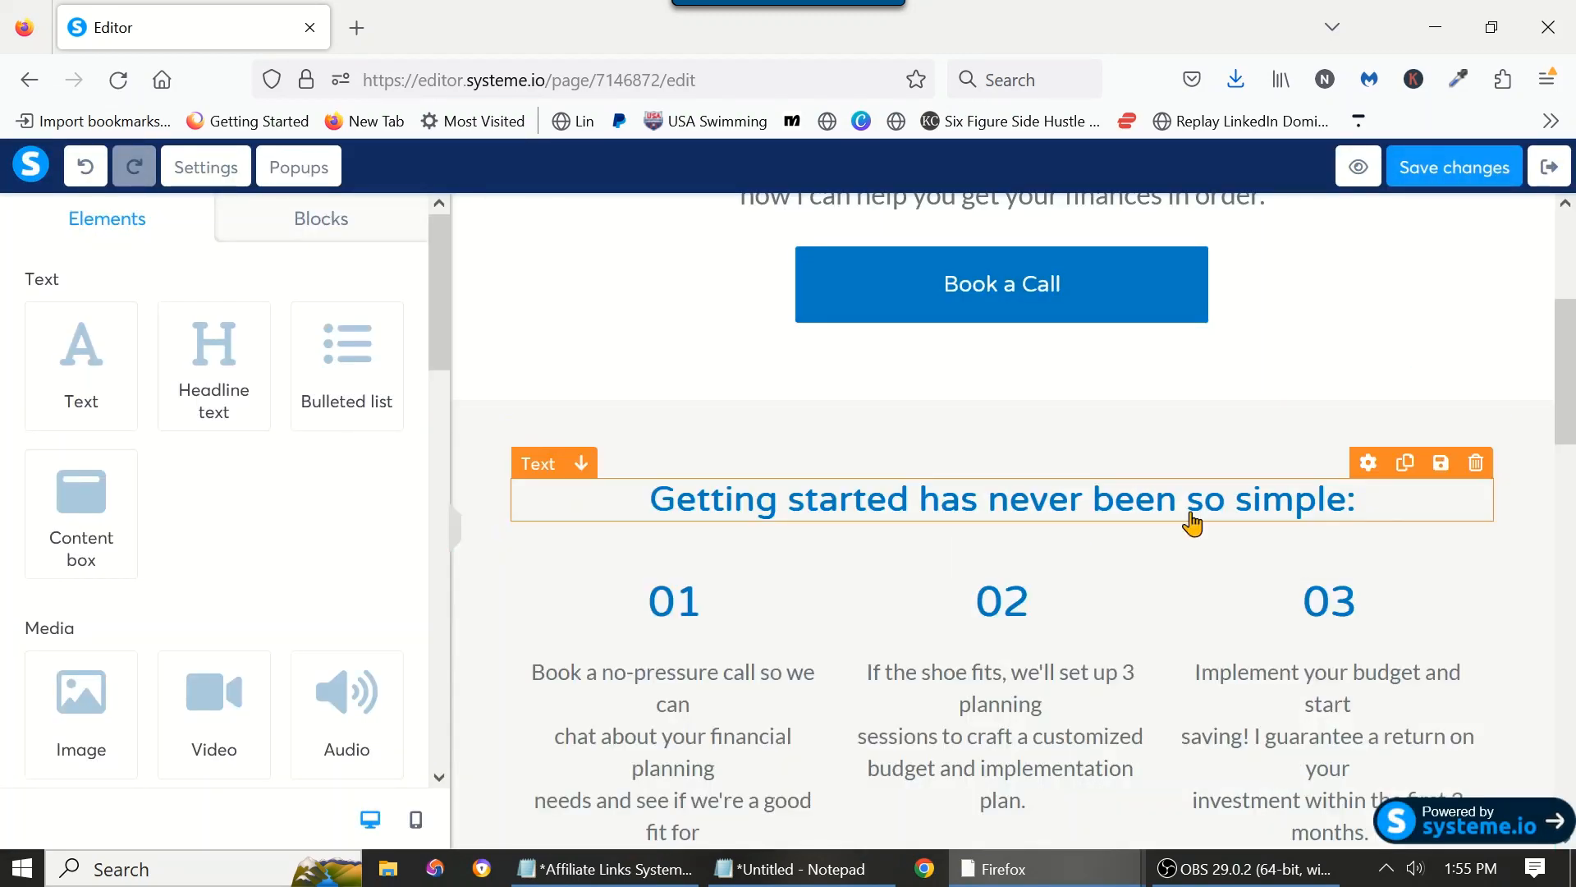
# Step: Delete the "Getting started has never been so simple" section and the testimonial section below it
pyautogui.click(1539, 385)
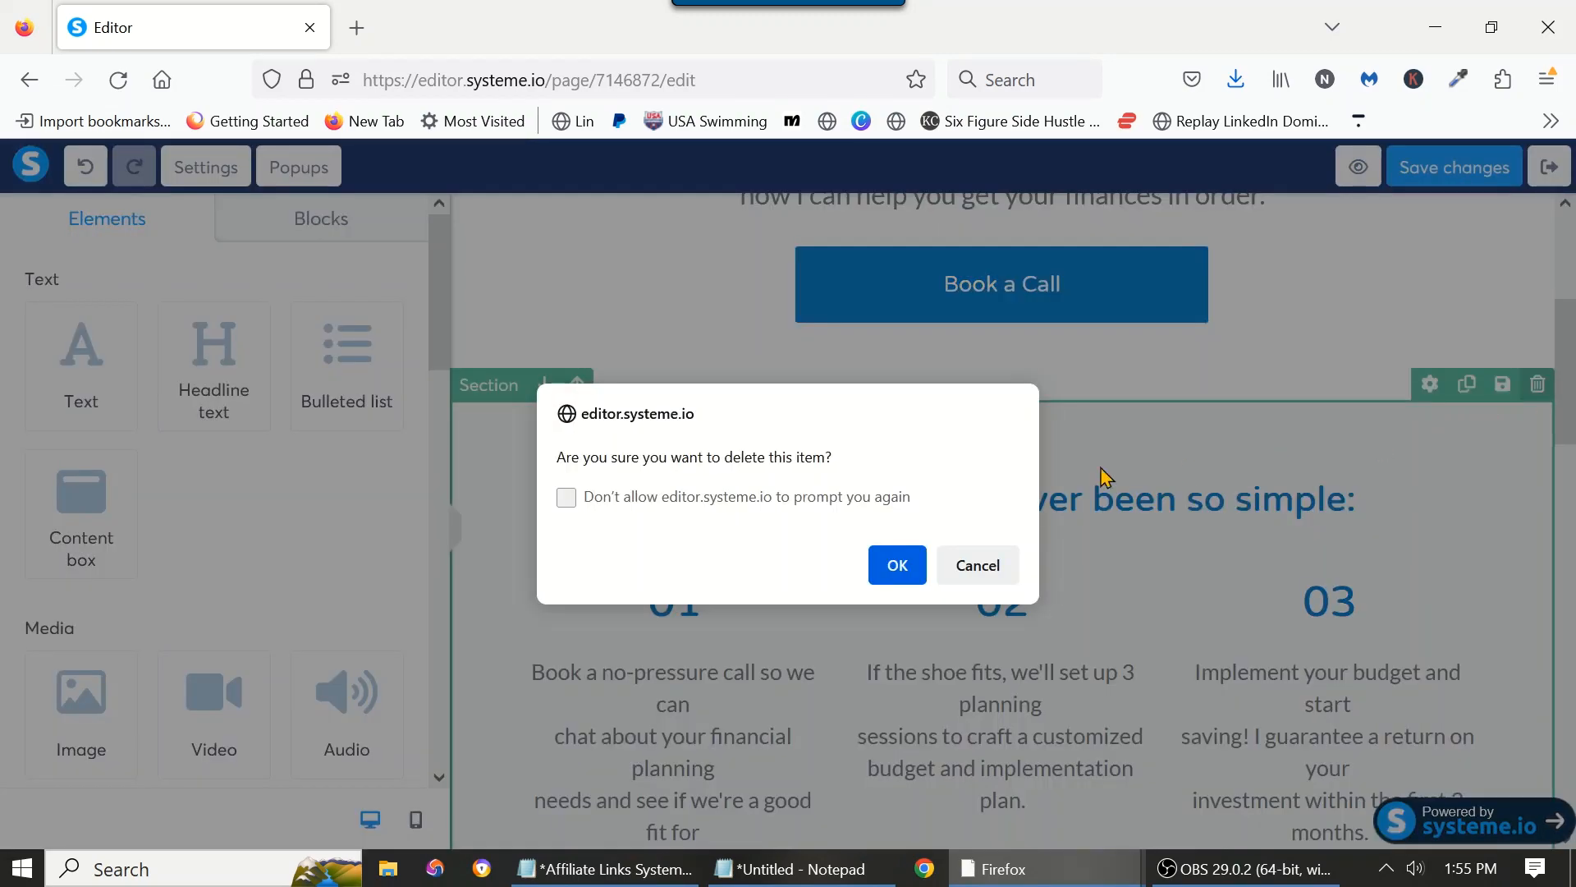
pyautogui.click(897, 567)
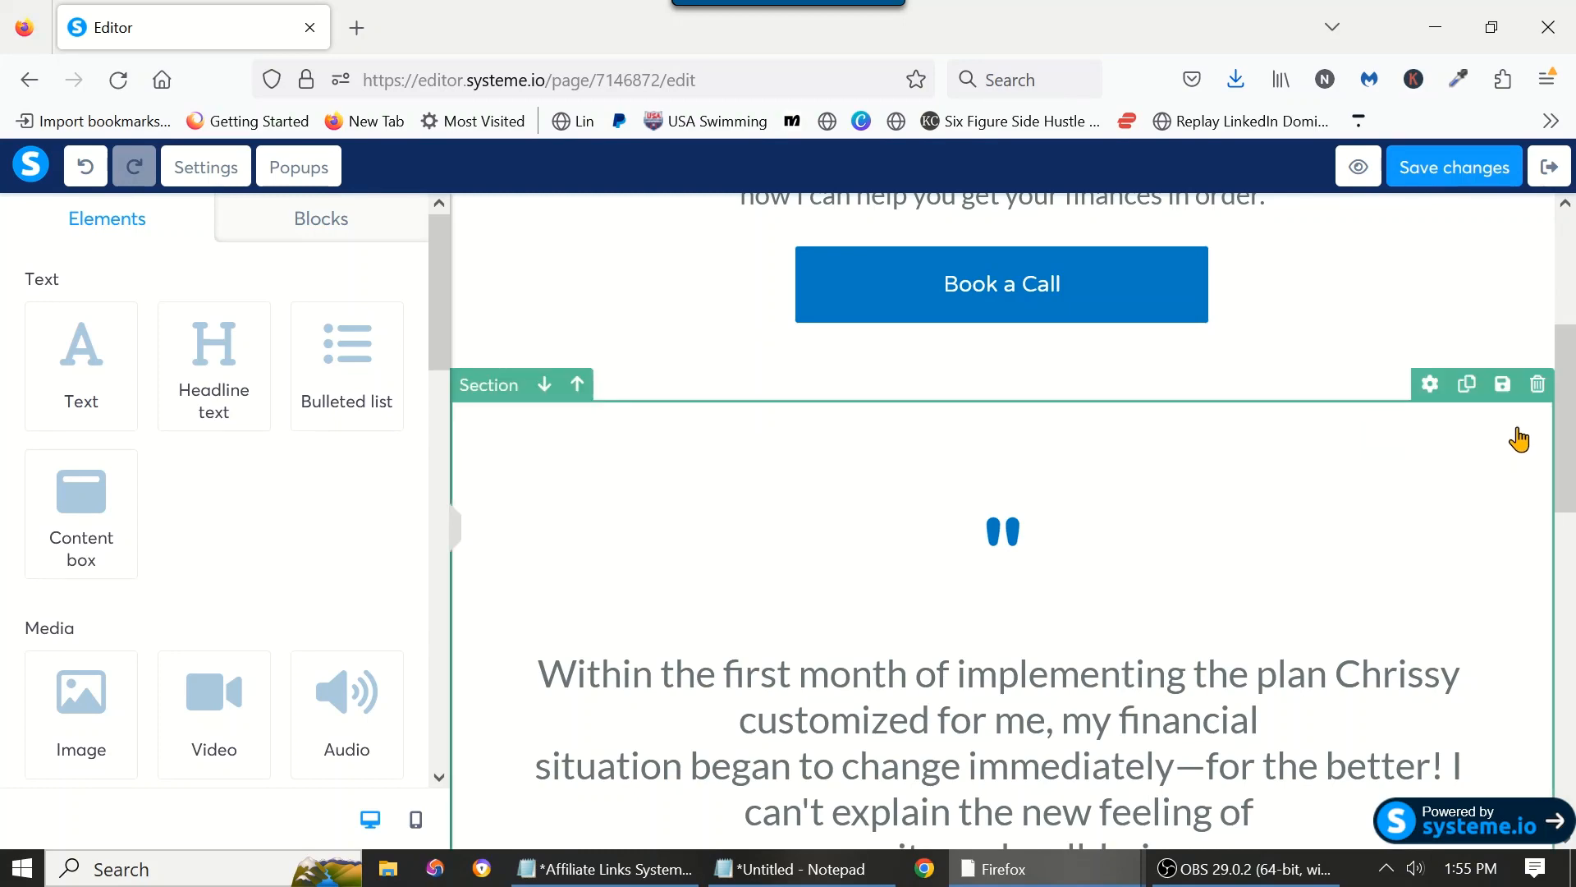
pyautogui.click(1539, 385)
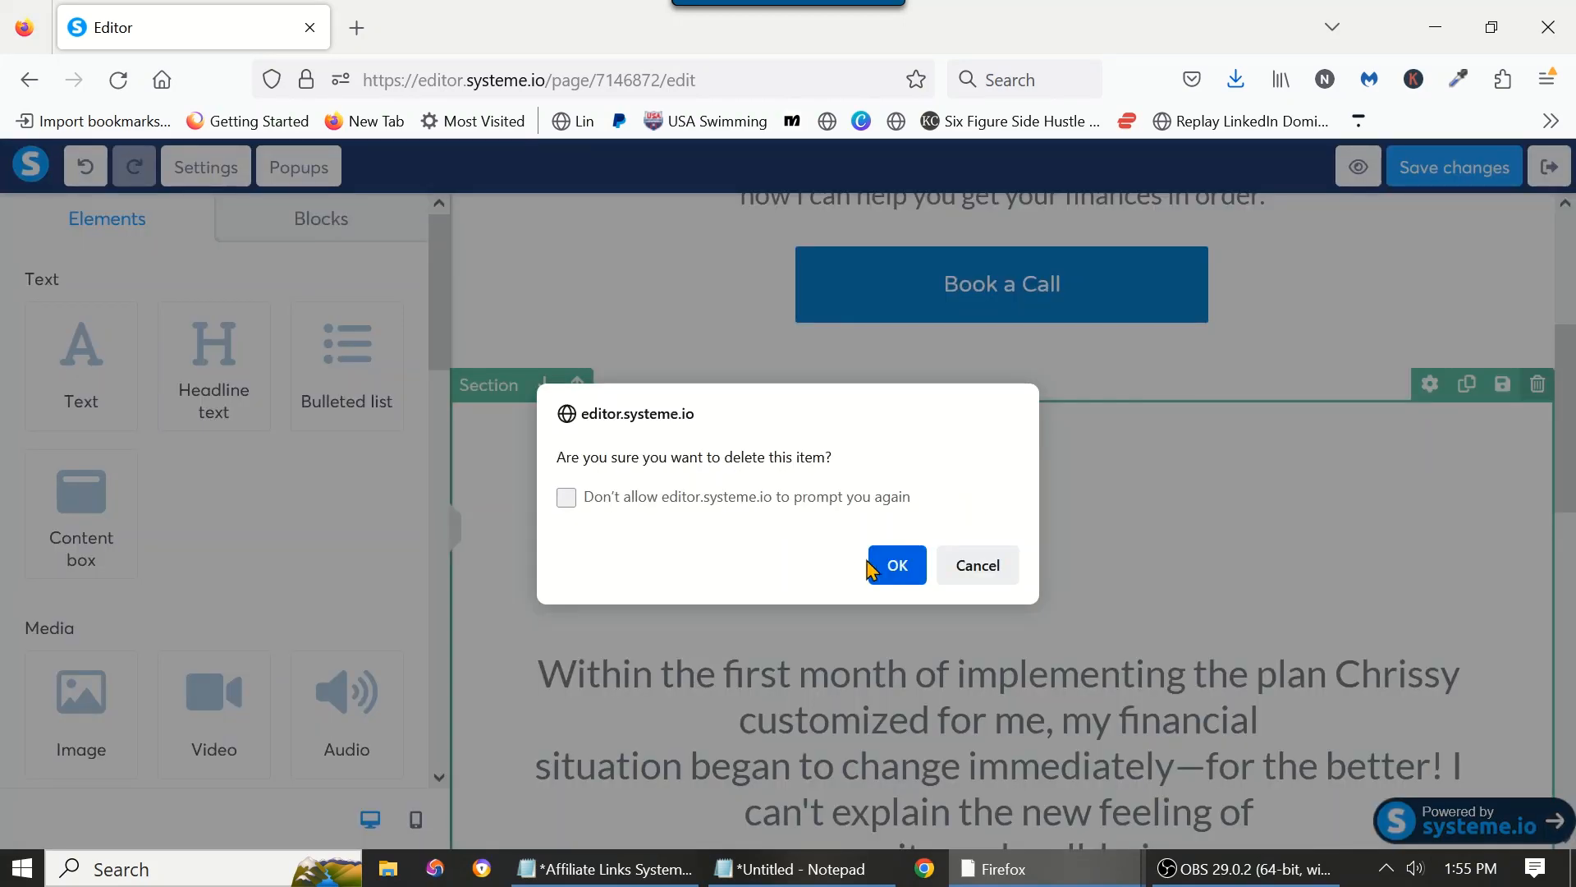
pyautogui.click(873, 566)
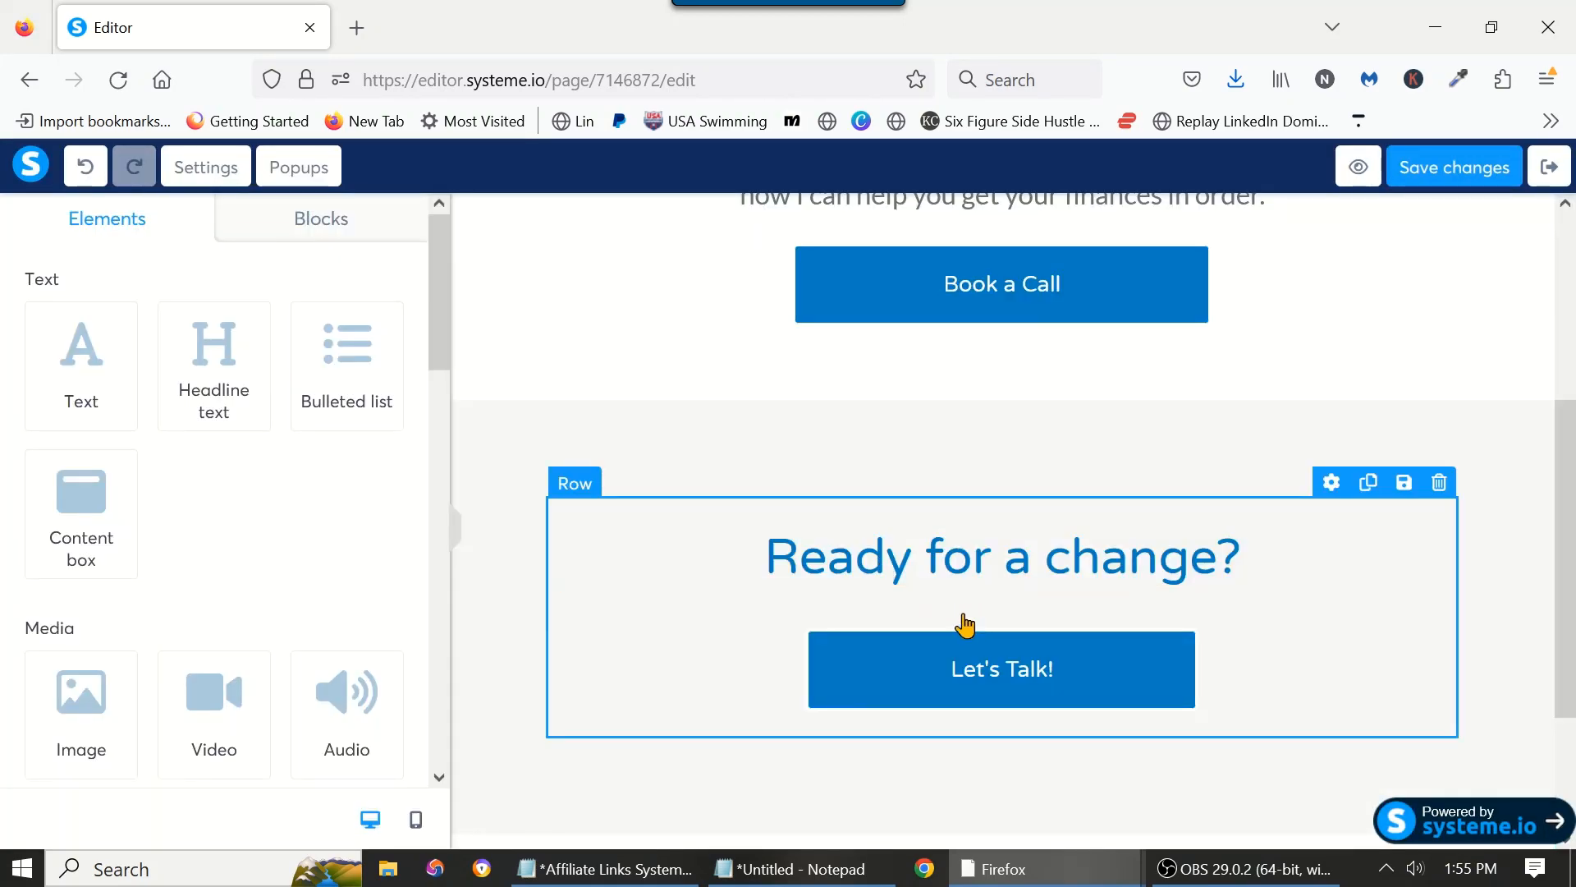
# Step: Delete the "Ready for a change?" section and confirm the deletion
pyautogui.scroll(3, 809, 554)
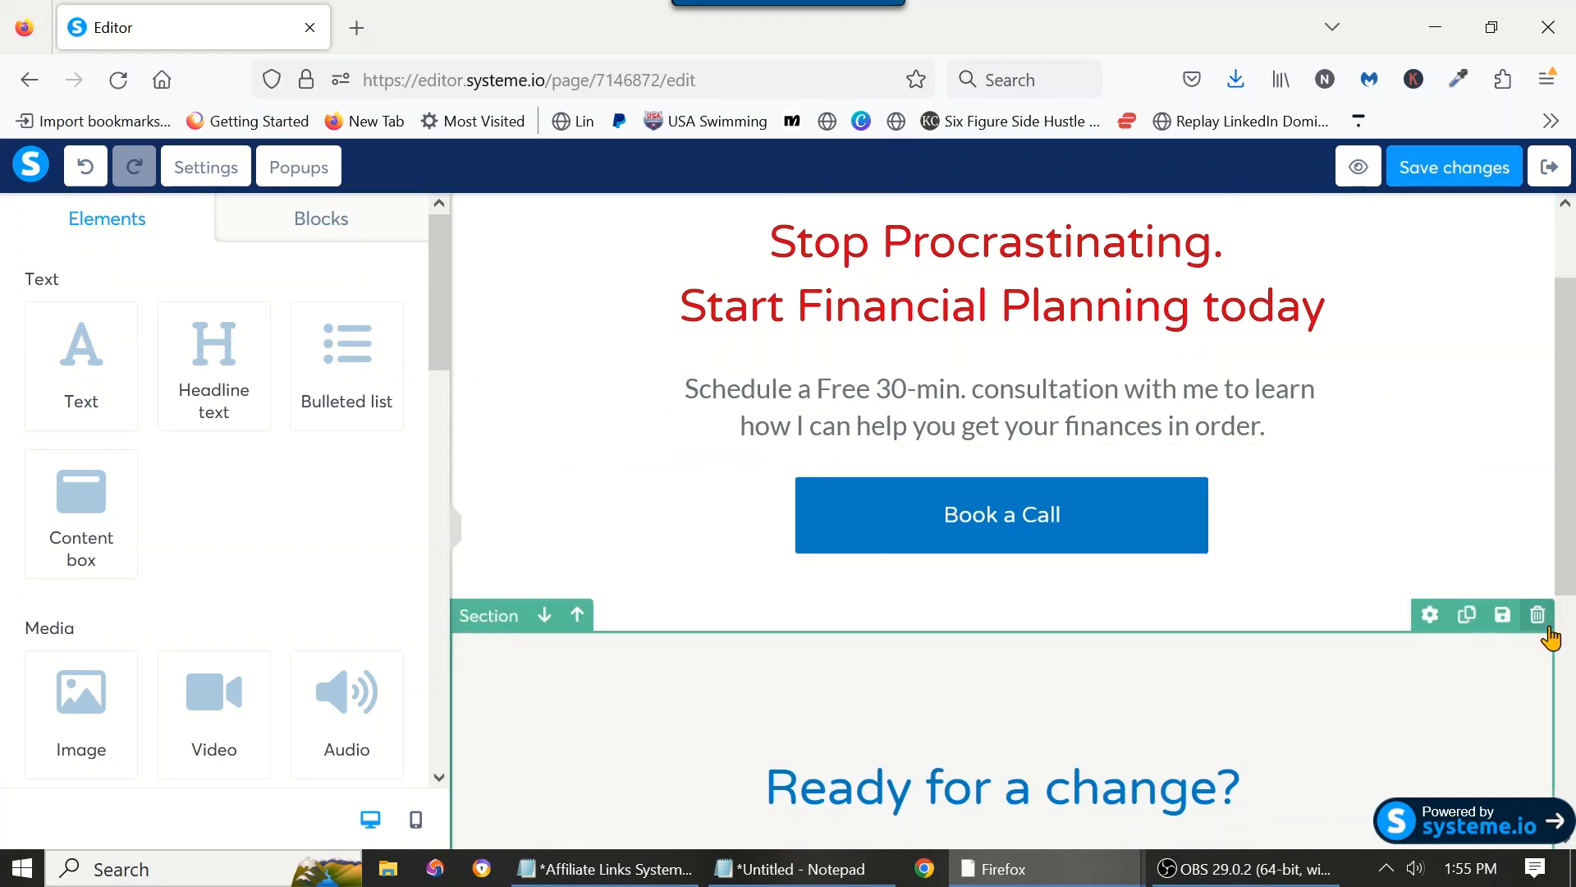
pyautogui.click(1539, 616)
pyautogui.click(899, 542)
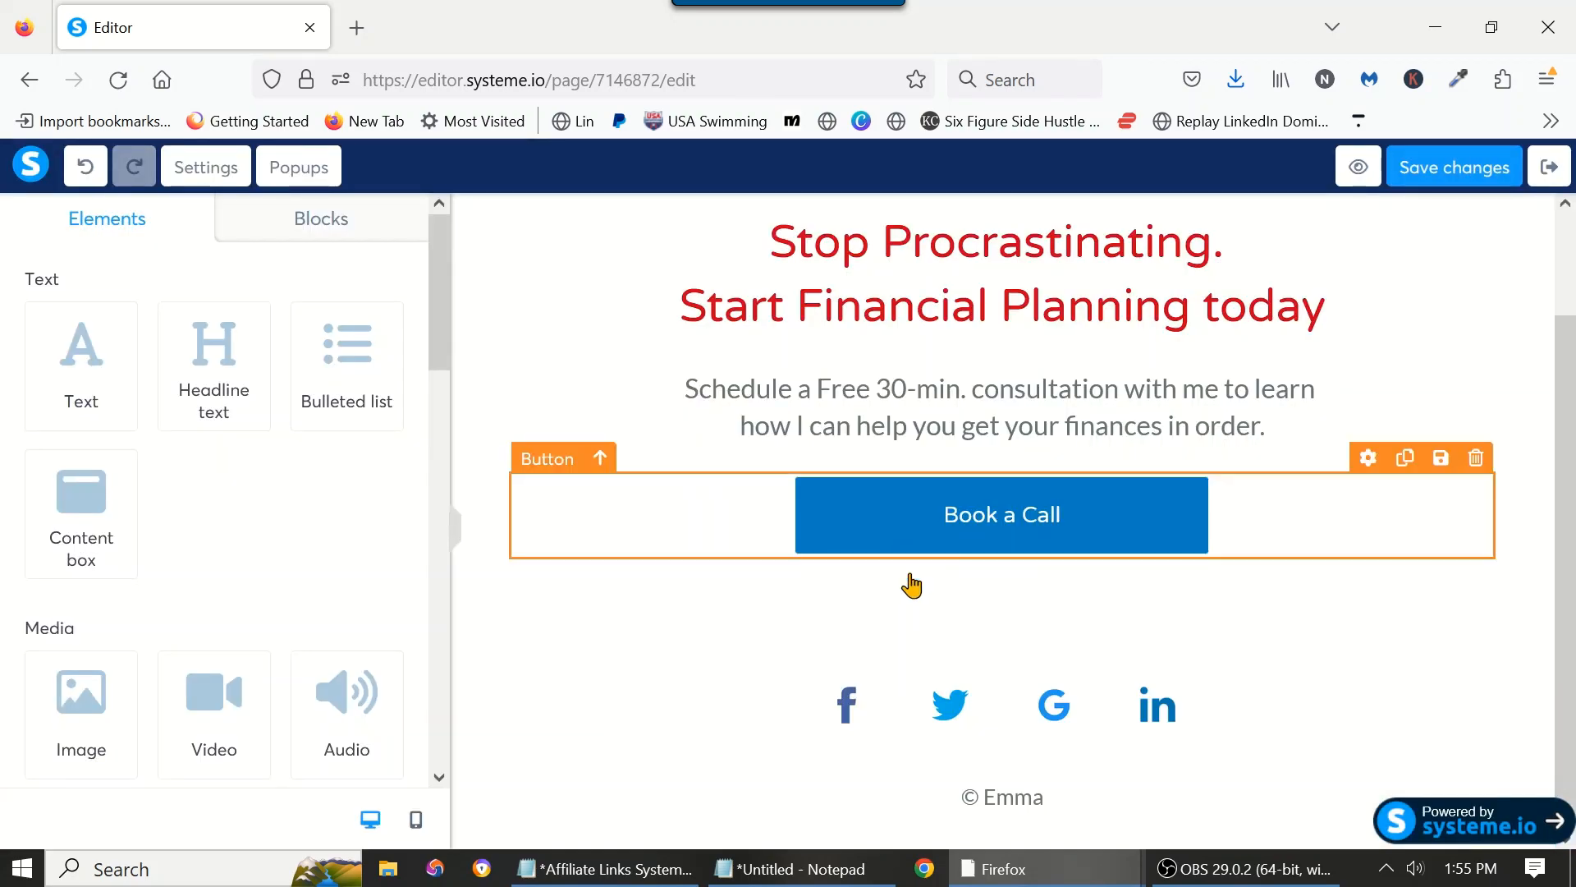
# Step: Delete the footer's social media icon row and its copyright text, confirming both deletions
pyautogui.click(1488, 622)
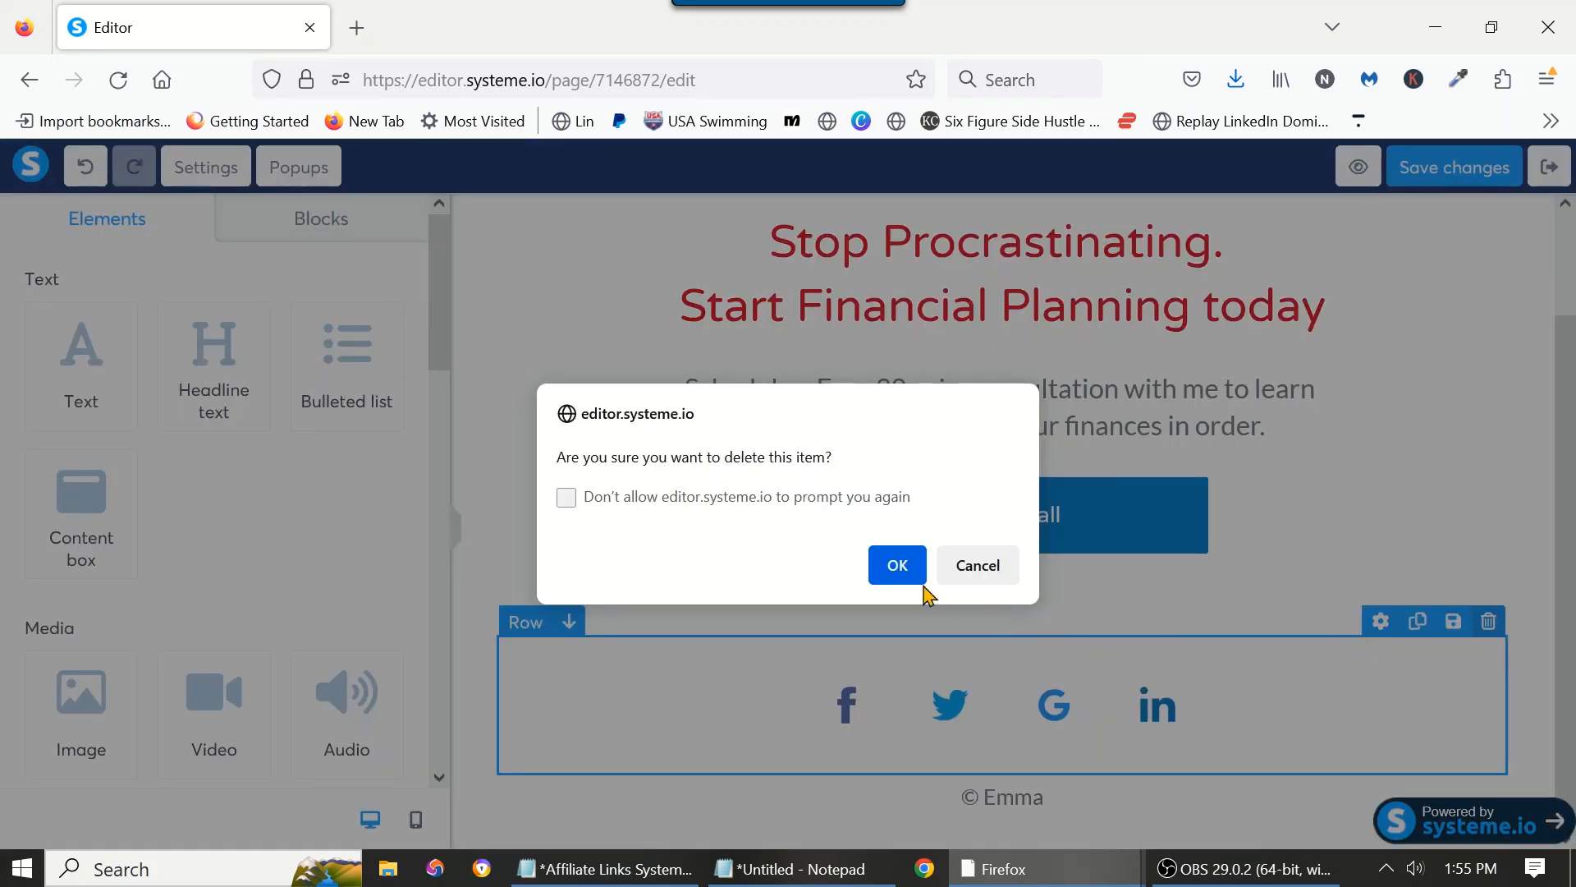
pyautogui.click(875, 575)
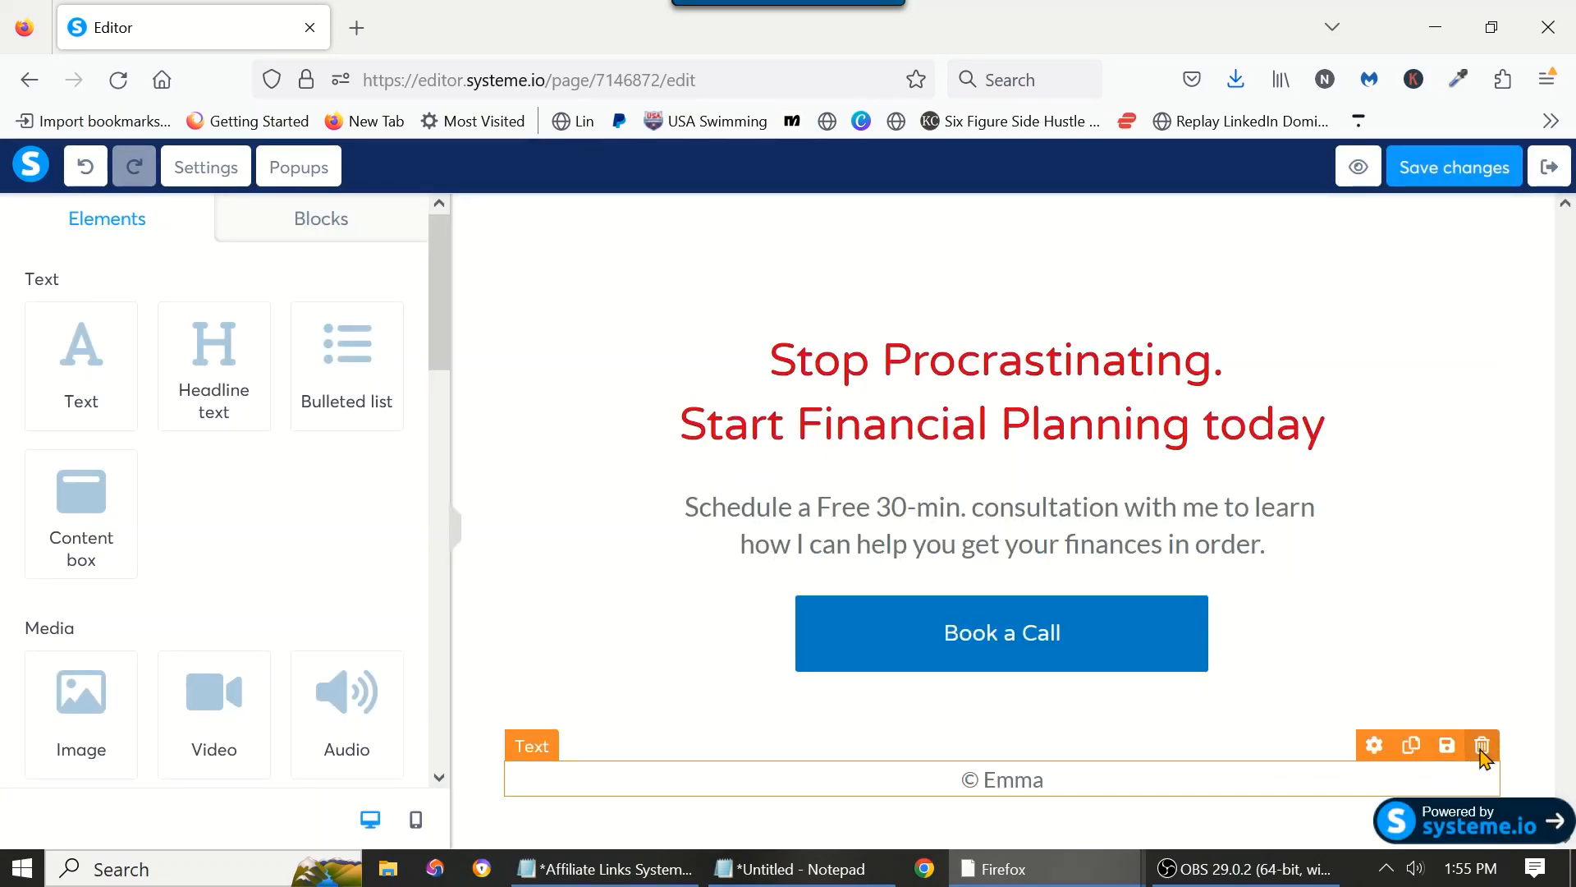
pyautogui.click(1482, 747)
pyautogui.click(894, 535)
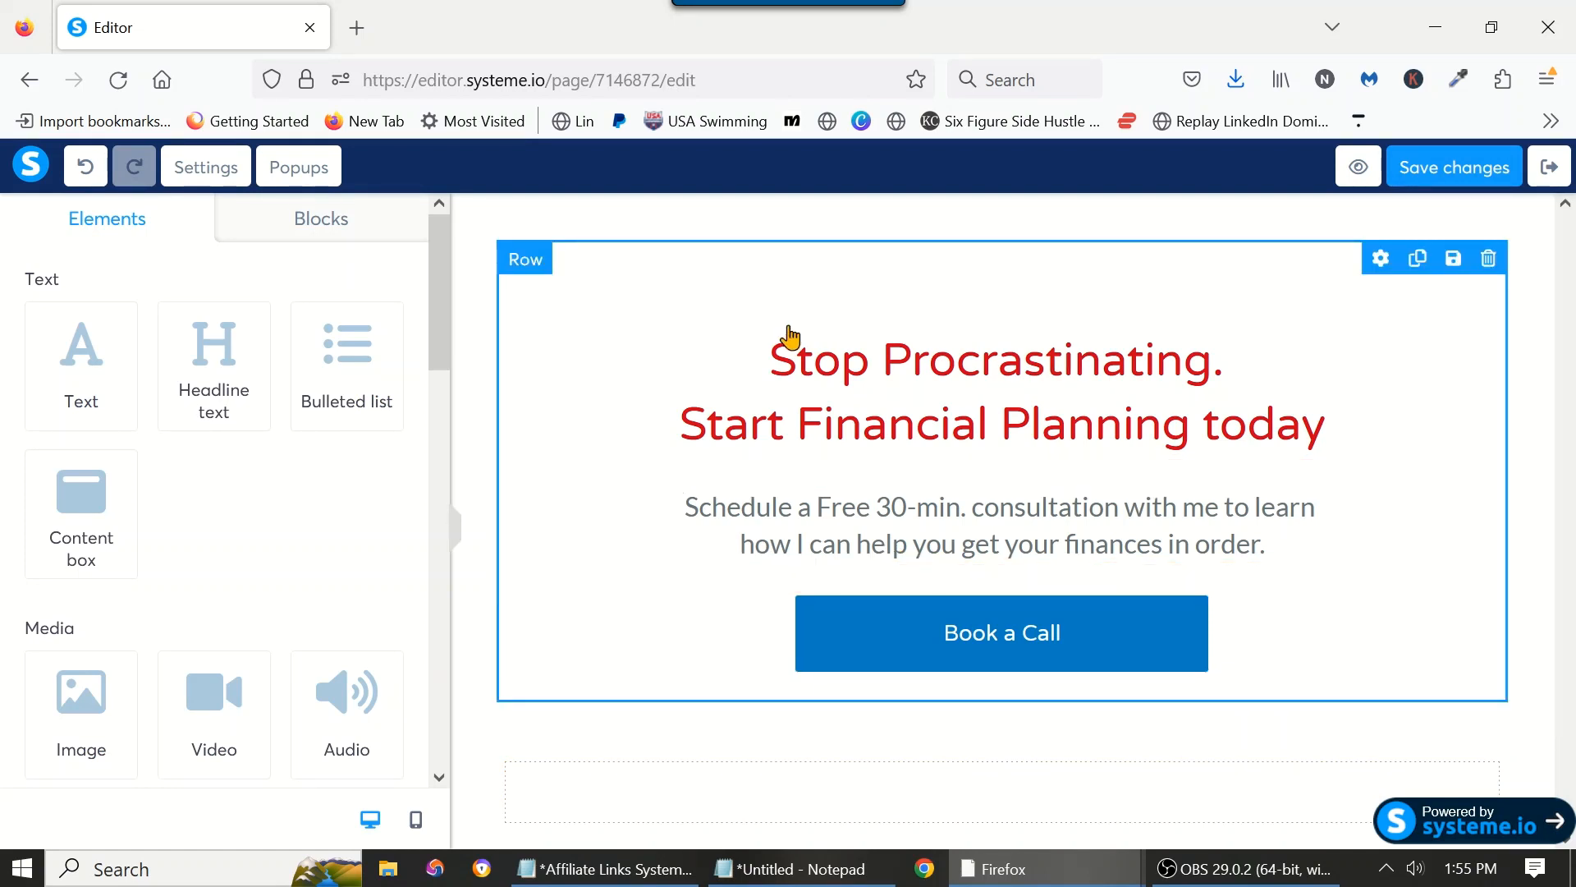
pyautogui.click(878, 628)
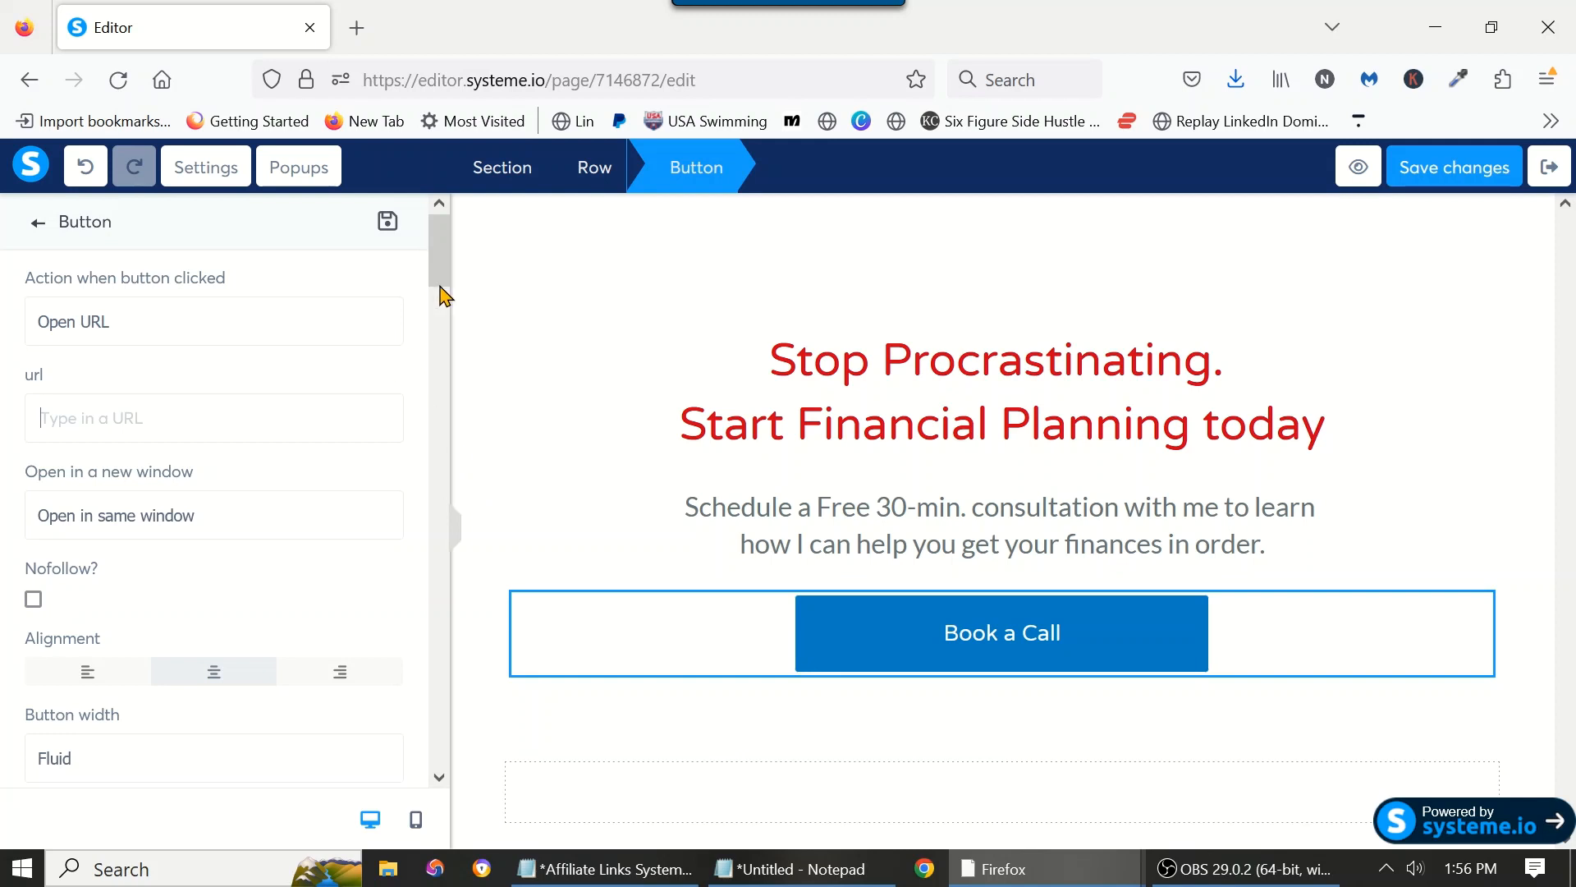
pyautogui.moveTo(443, 296); pyautogui.dragTo(413, 222)
pyautogui.press('Escape')
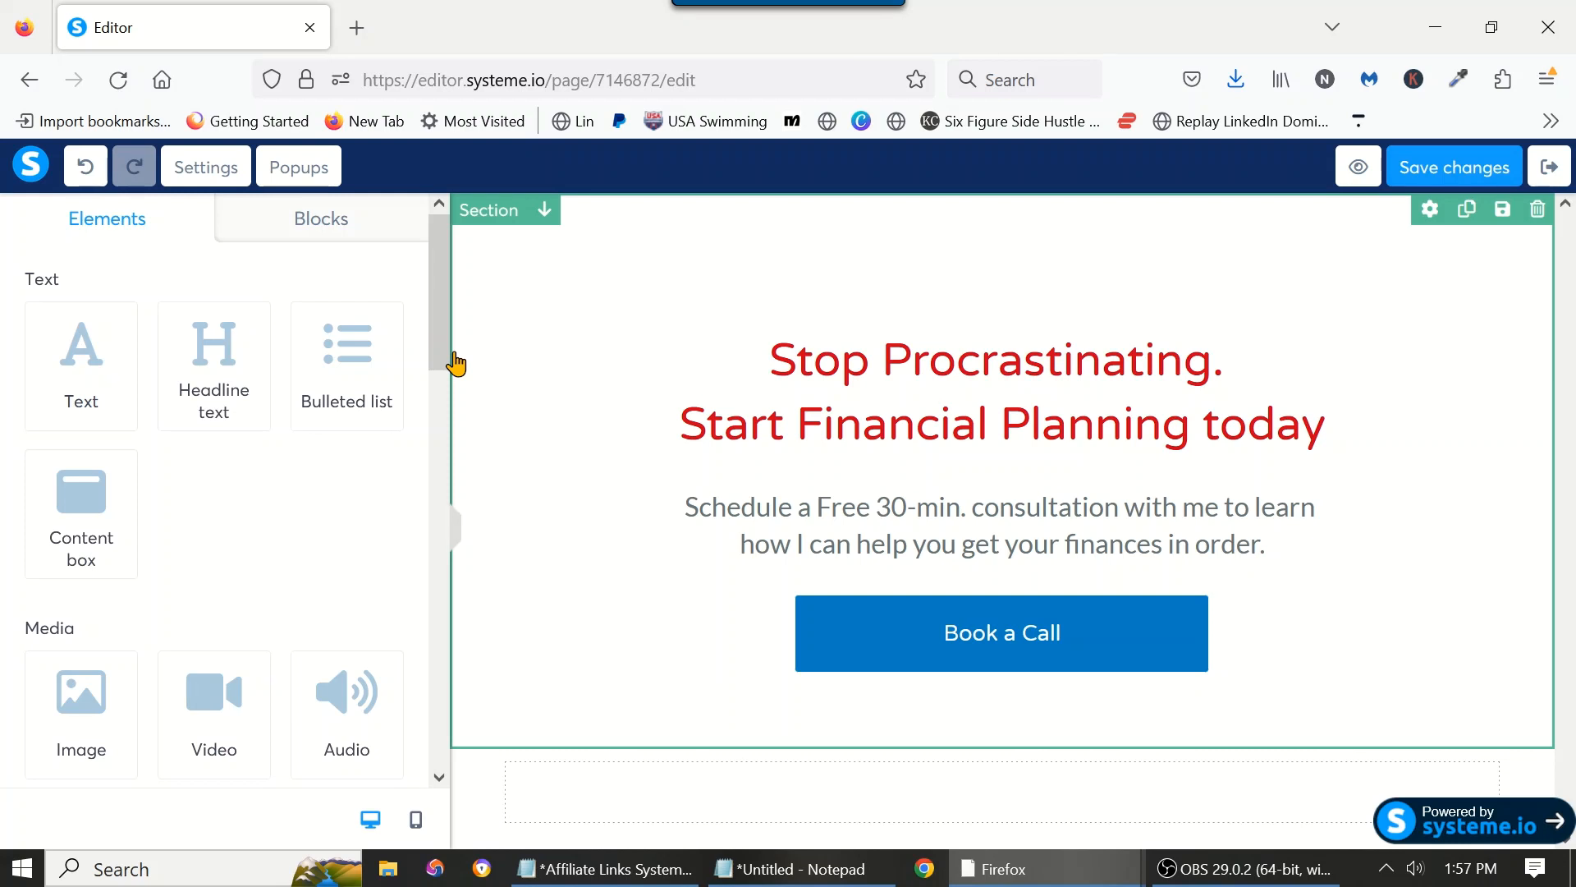
# Step: Add a form input element to the headline section and place it directly above the "Book a Call" button
pyautogui.moveTo(435, 340); pyautogui.dragTo(434, 271)
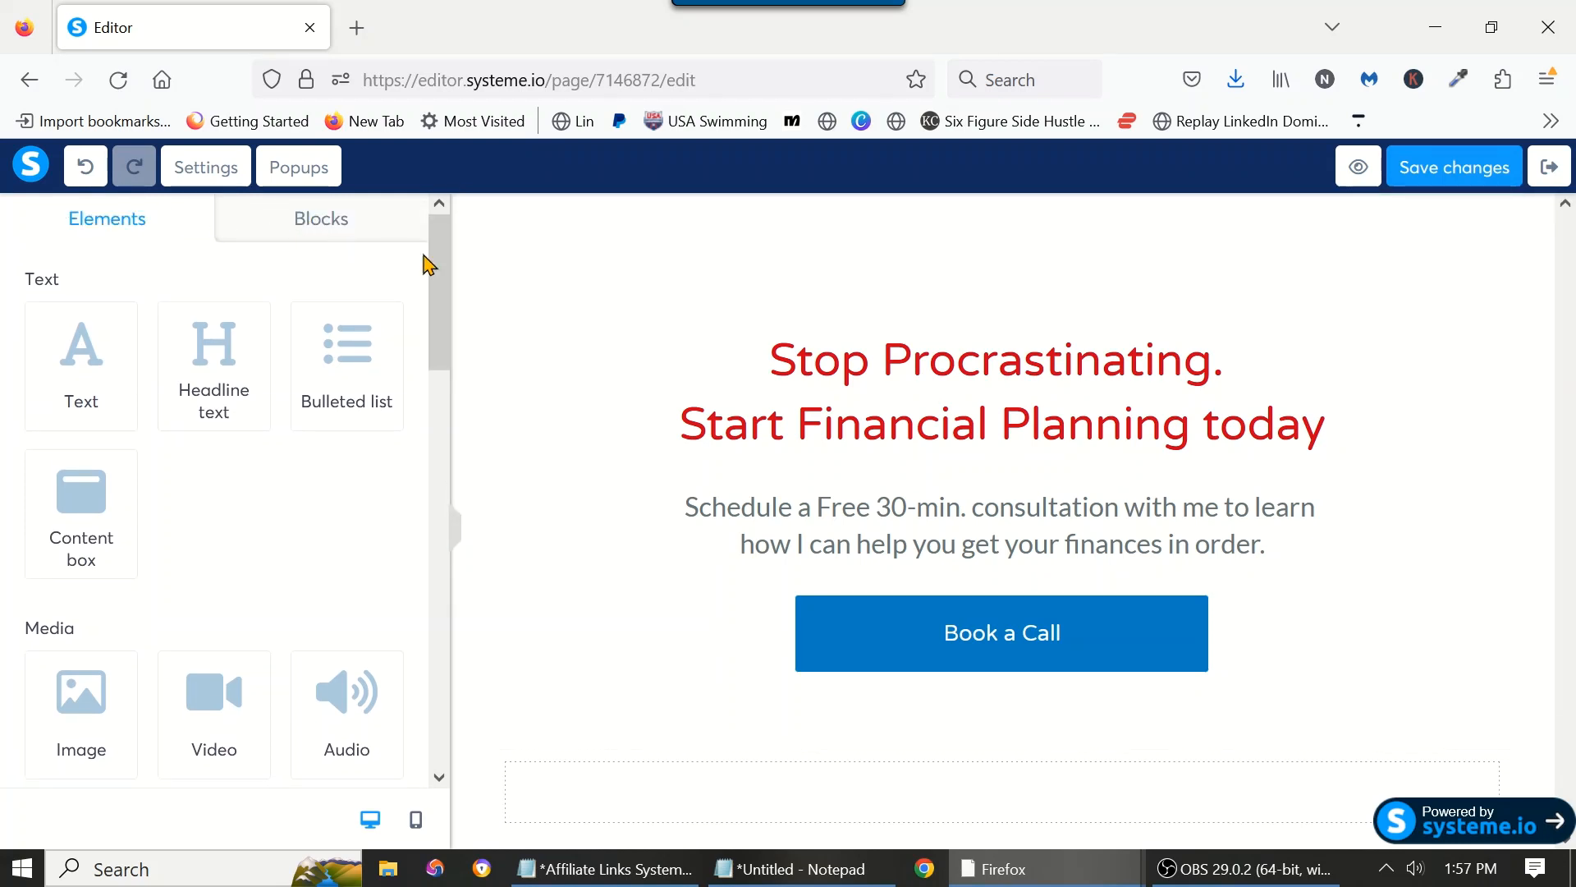
pyautogui.scroll(-5, 431, 328)
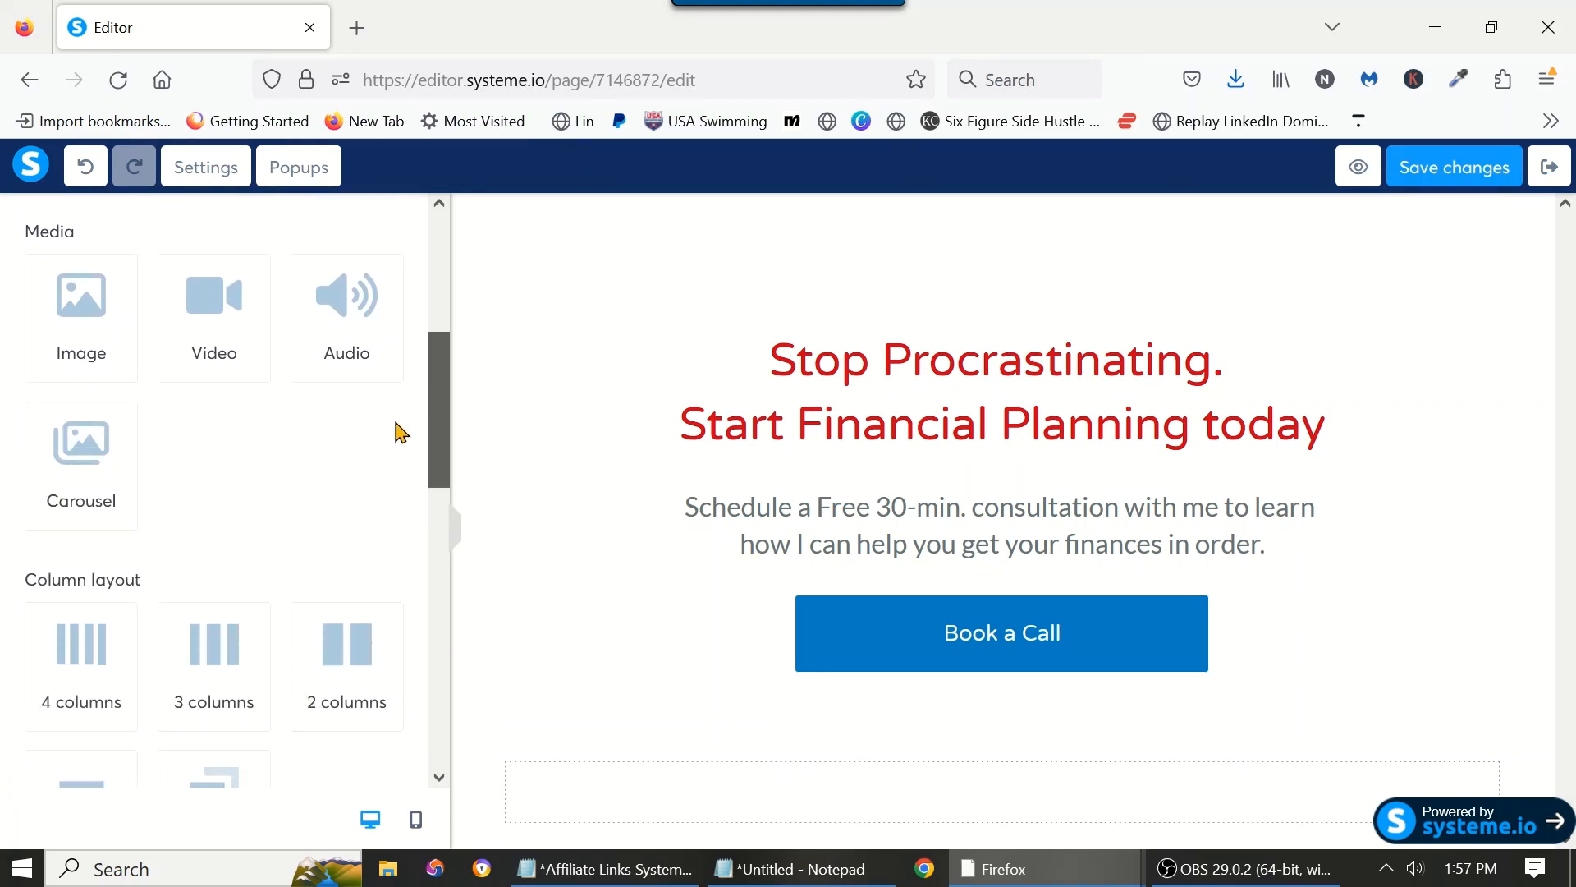
pyautogui.scroll(-2, 394, 443)
pyautogui.scroll(-6, 382, 492)
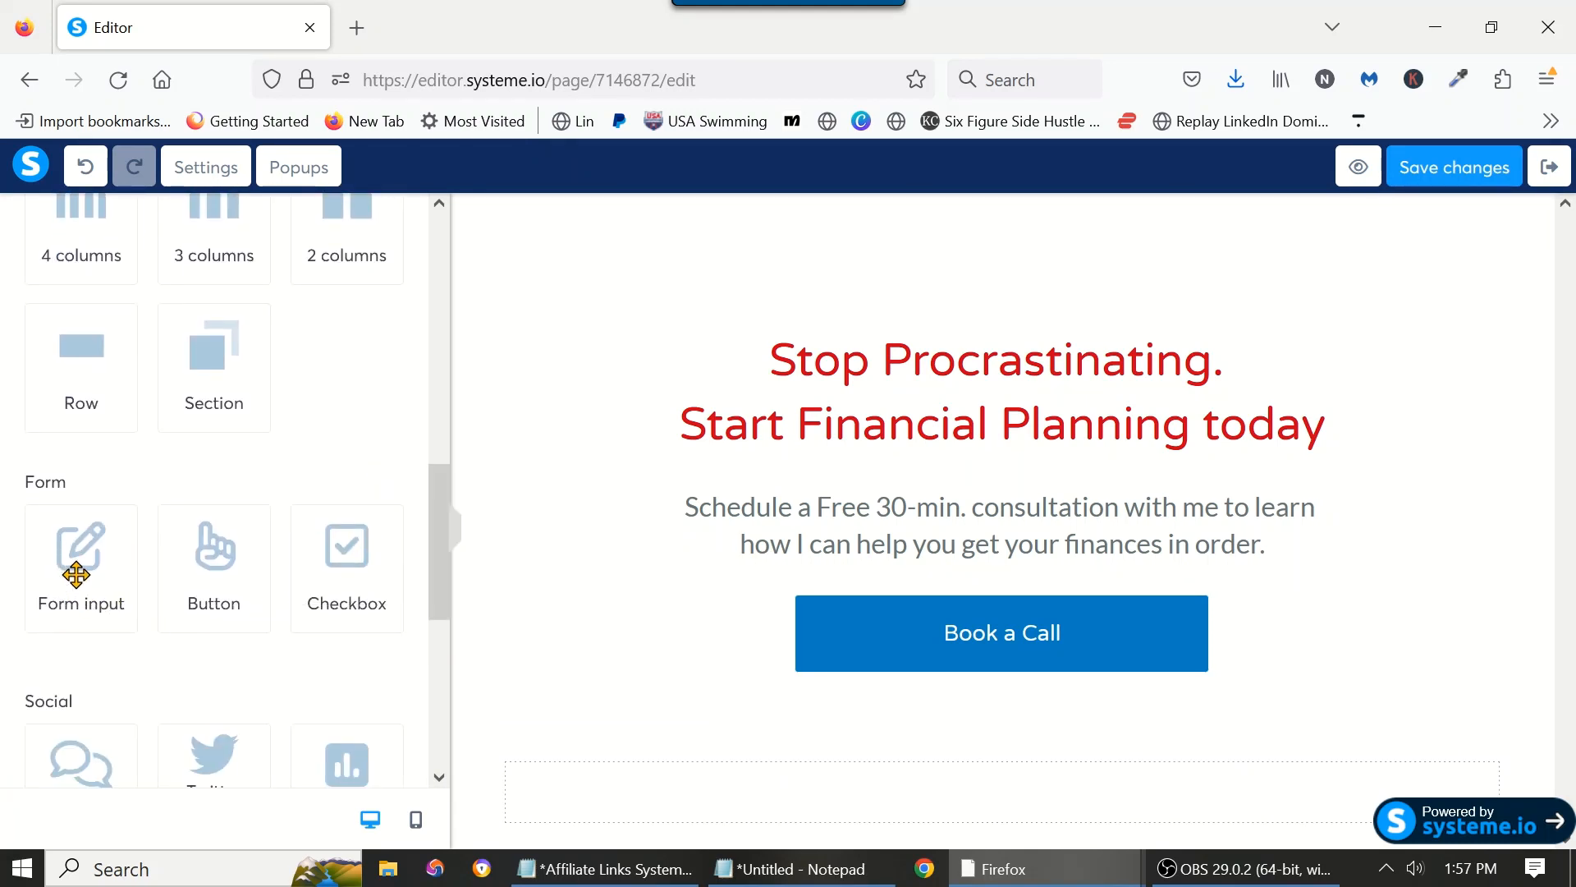
pyautogui.moveTo(75, 575); pyautogui.dragTo(900, 653)
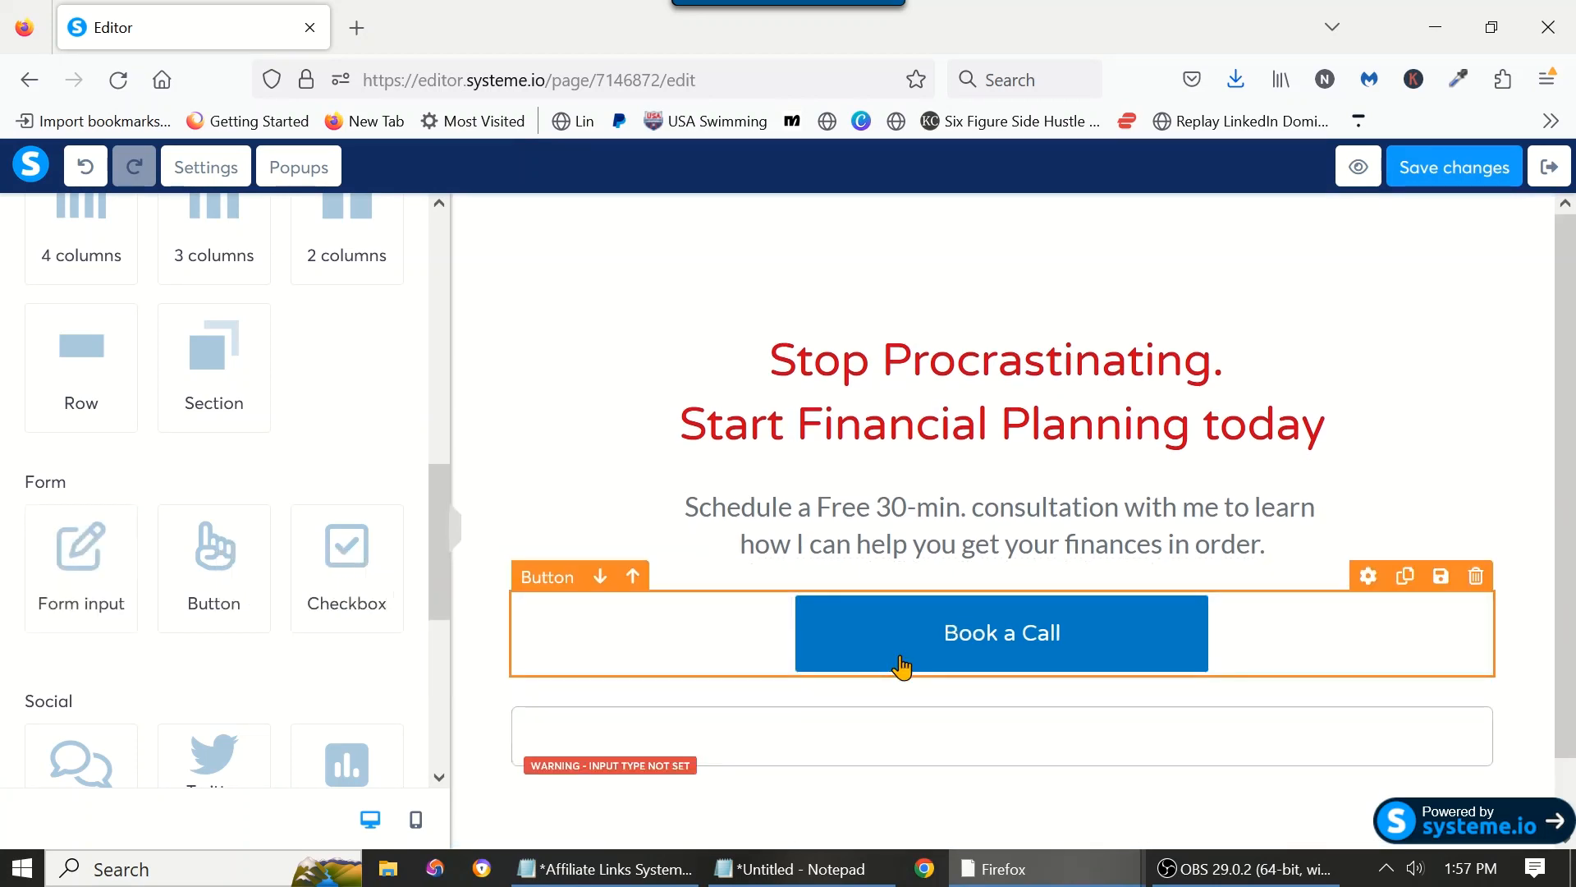
pyautogui.scroll(-1, 902, 667)
pyautogui.click(901, 654)
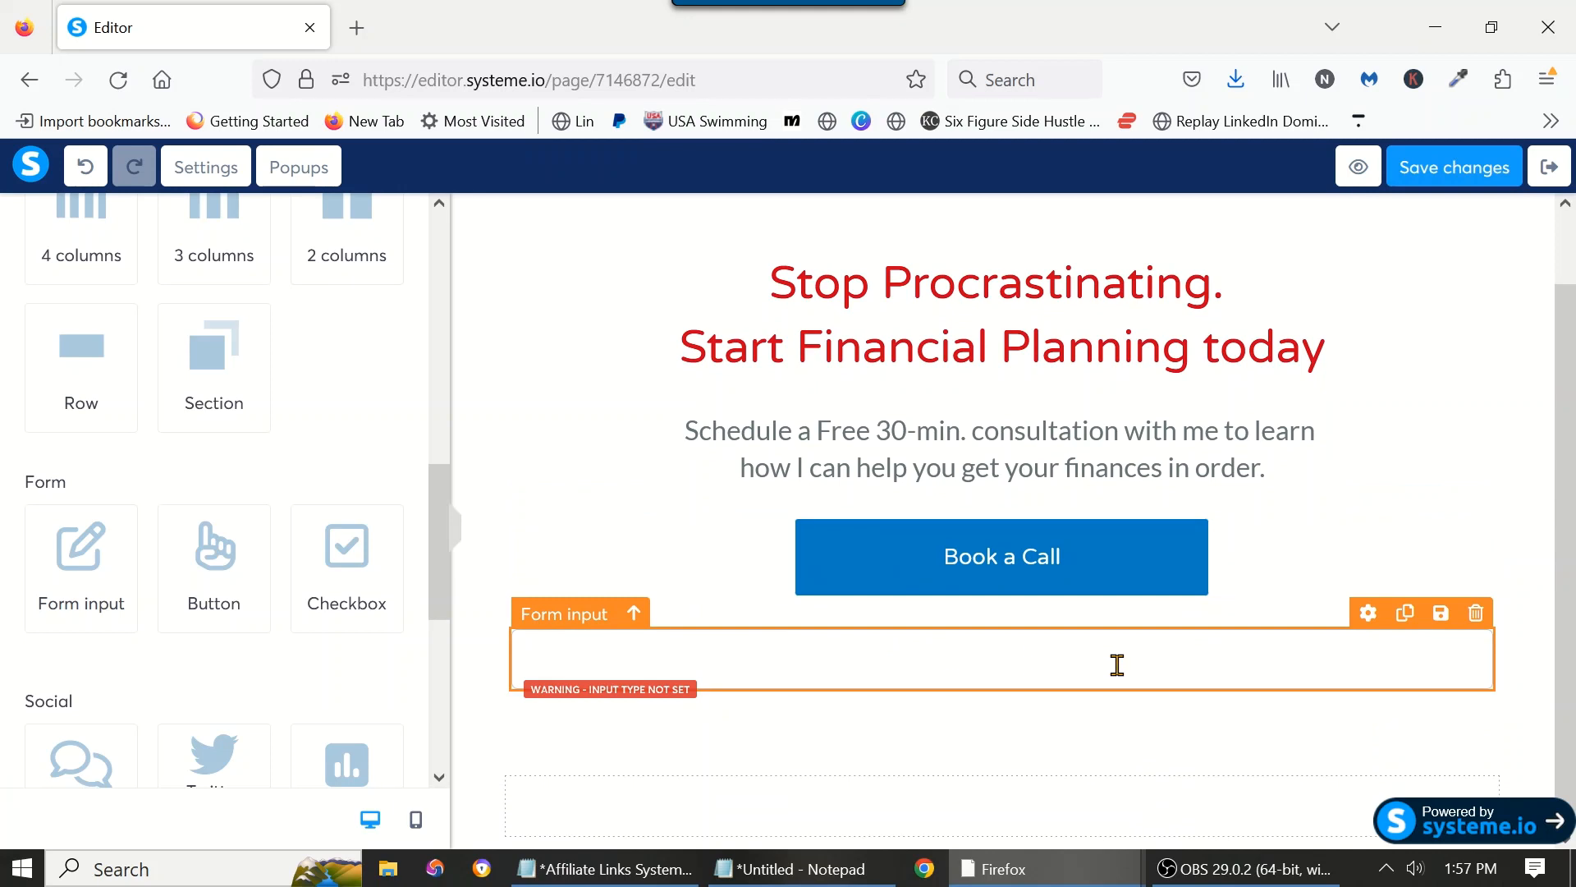
pyautogui.click(637, 626)
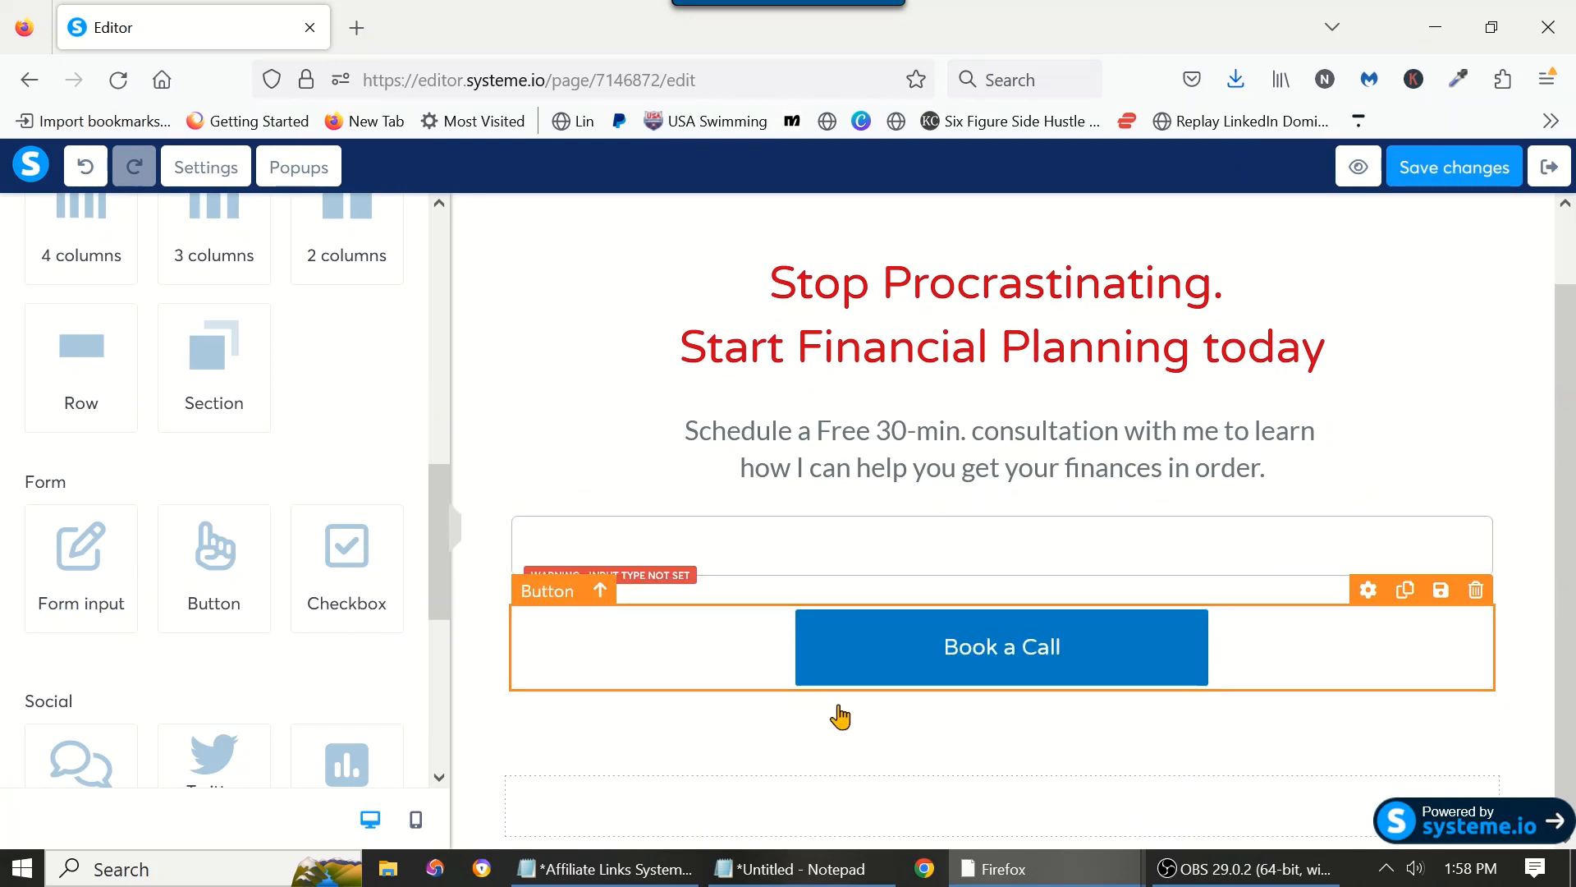
# Step: Set the form input's margins to 36 at the top, 9 at the bottom and 152 on the left
pyautogui.click(775, 565)
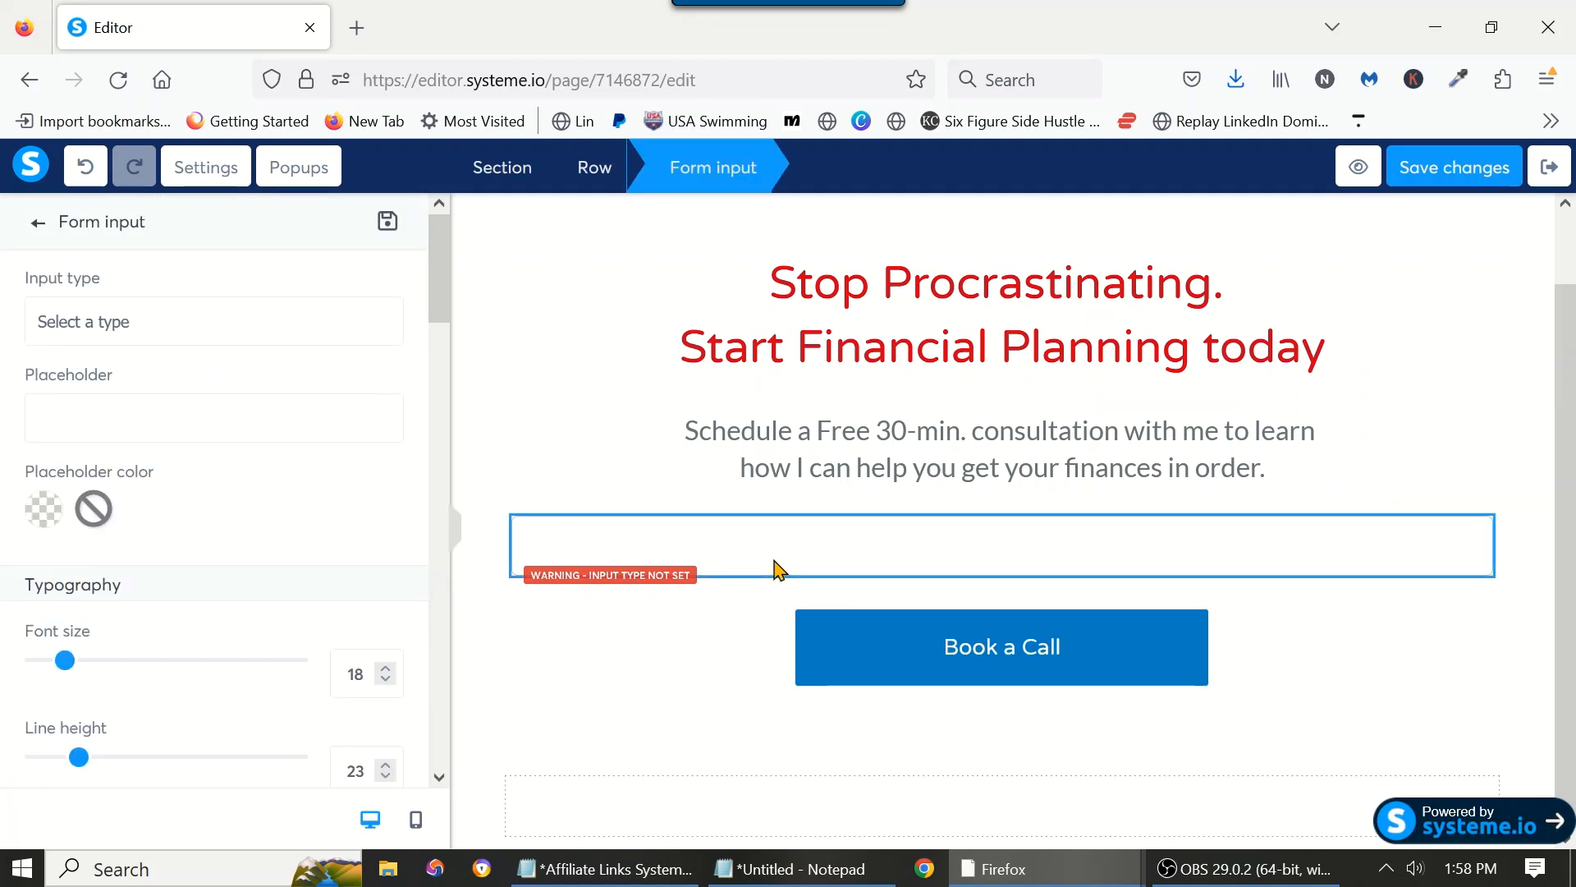
pyautogui.click(790, 549)
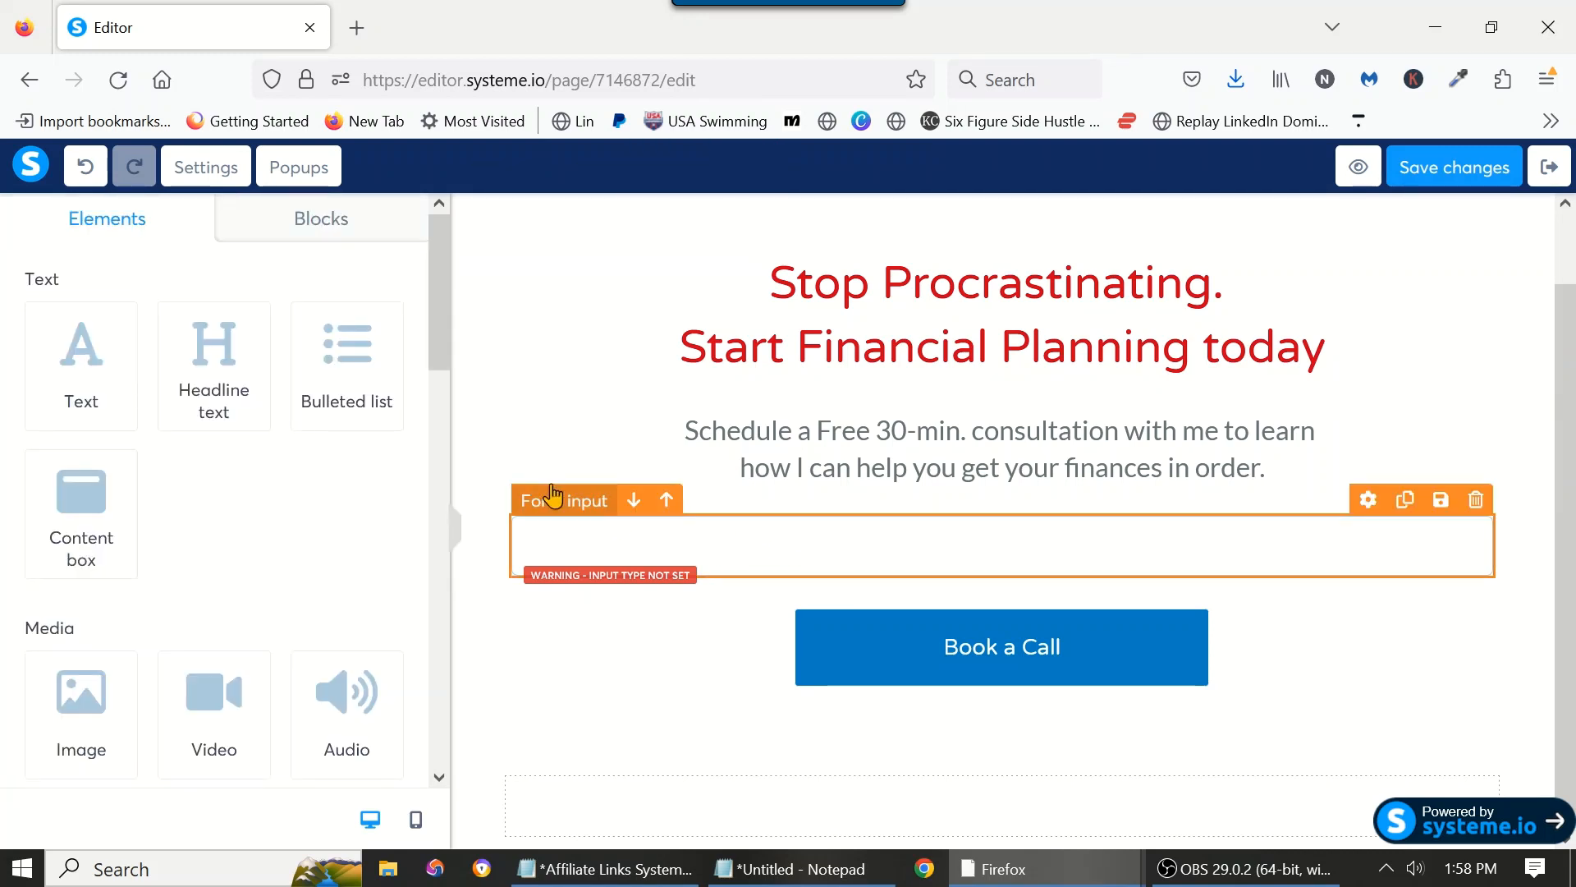
pyautogui.moveTo(441, 352); pyautogui.dragTo(444, 436)
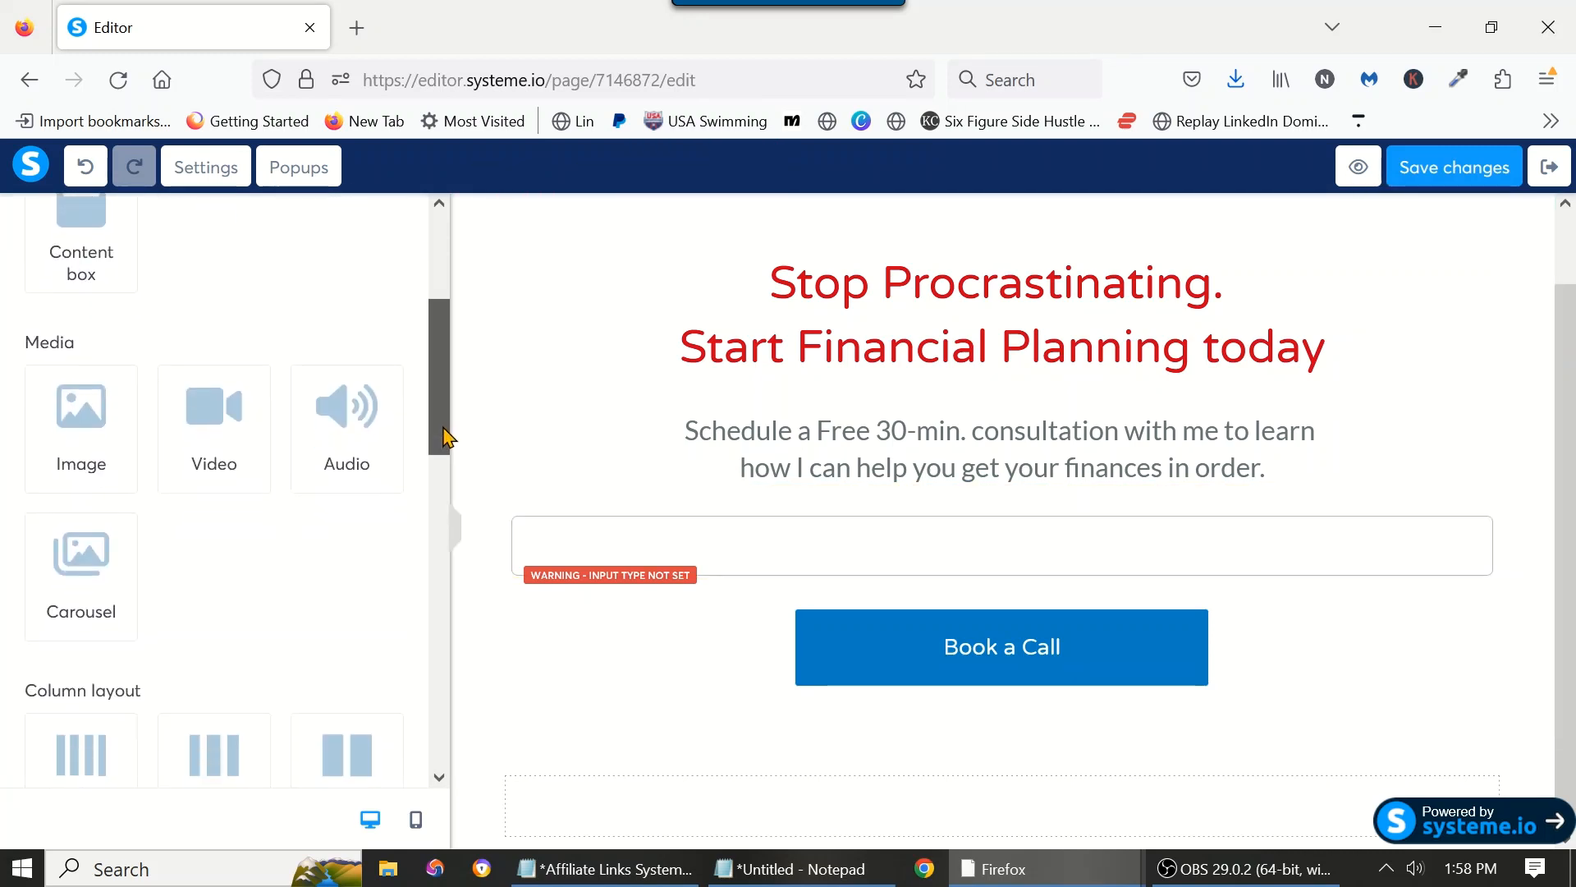
pyautogui.click(616, 547)
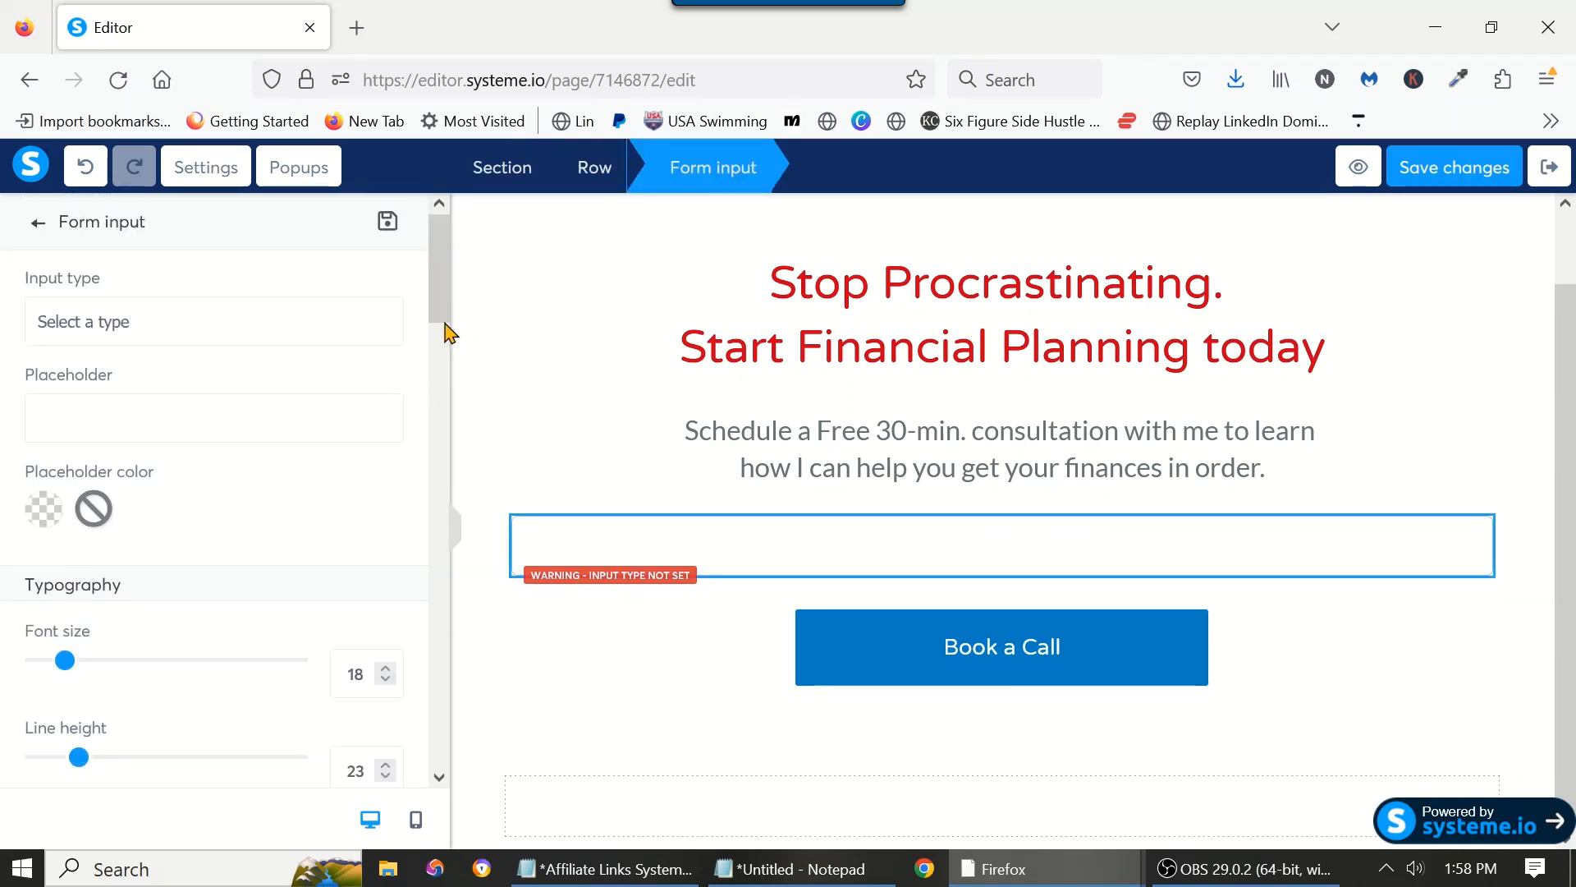
pyautogui.moveTo(448, 332); pyautogui.dragTo(433, 454)
pyautogui.moveTo(71, 585)
pyautogui.mouseDown()
pyautogui.moveTo(108, 598)
pyautogui.moveTo(85, 591)
pyautogui.mouseUp()
pyautogui.moveTo(35, 677)
pyautogui.mouseDown()
pyautogui.moveTo(63, 687)
pyautogui.moveTo(49, 689)
pyautogui.mouseUp()
pyautogui.moveTo(35, 781); pyautogui.dragTo(234, 781)
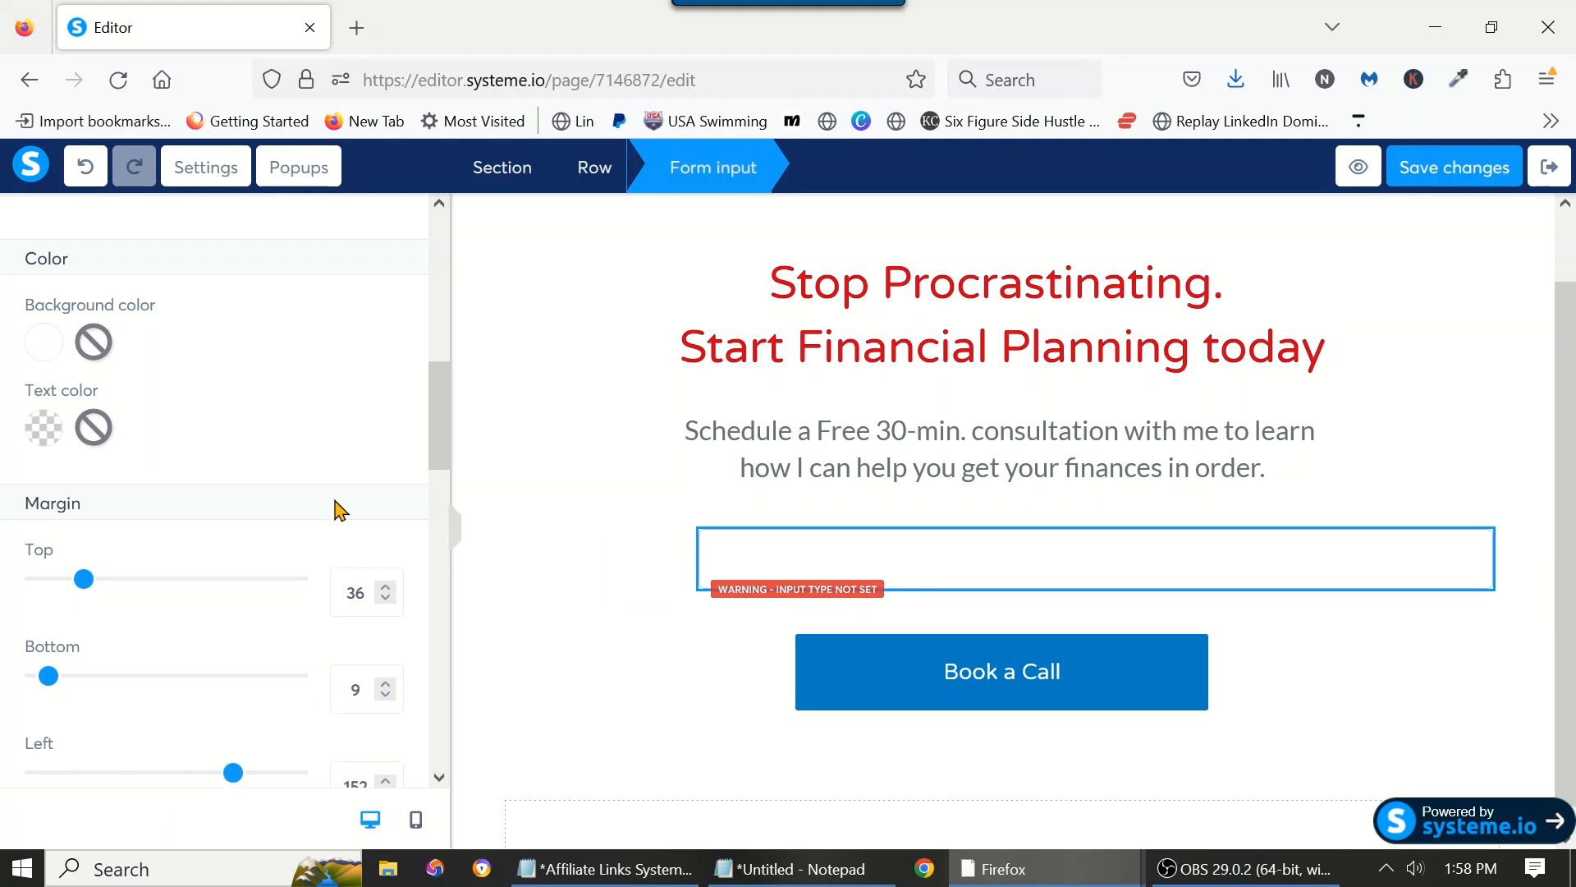
# Step: Set the form input's right margin to 149 and close its settings
pyautogui.scroll(-4, 443, 443)
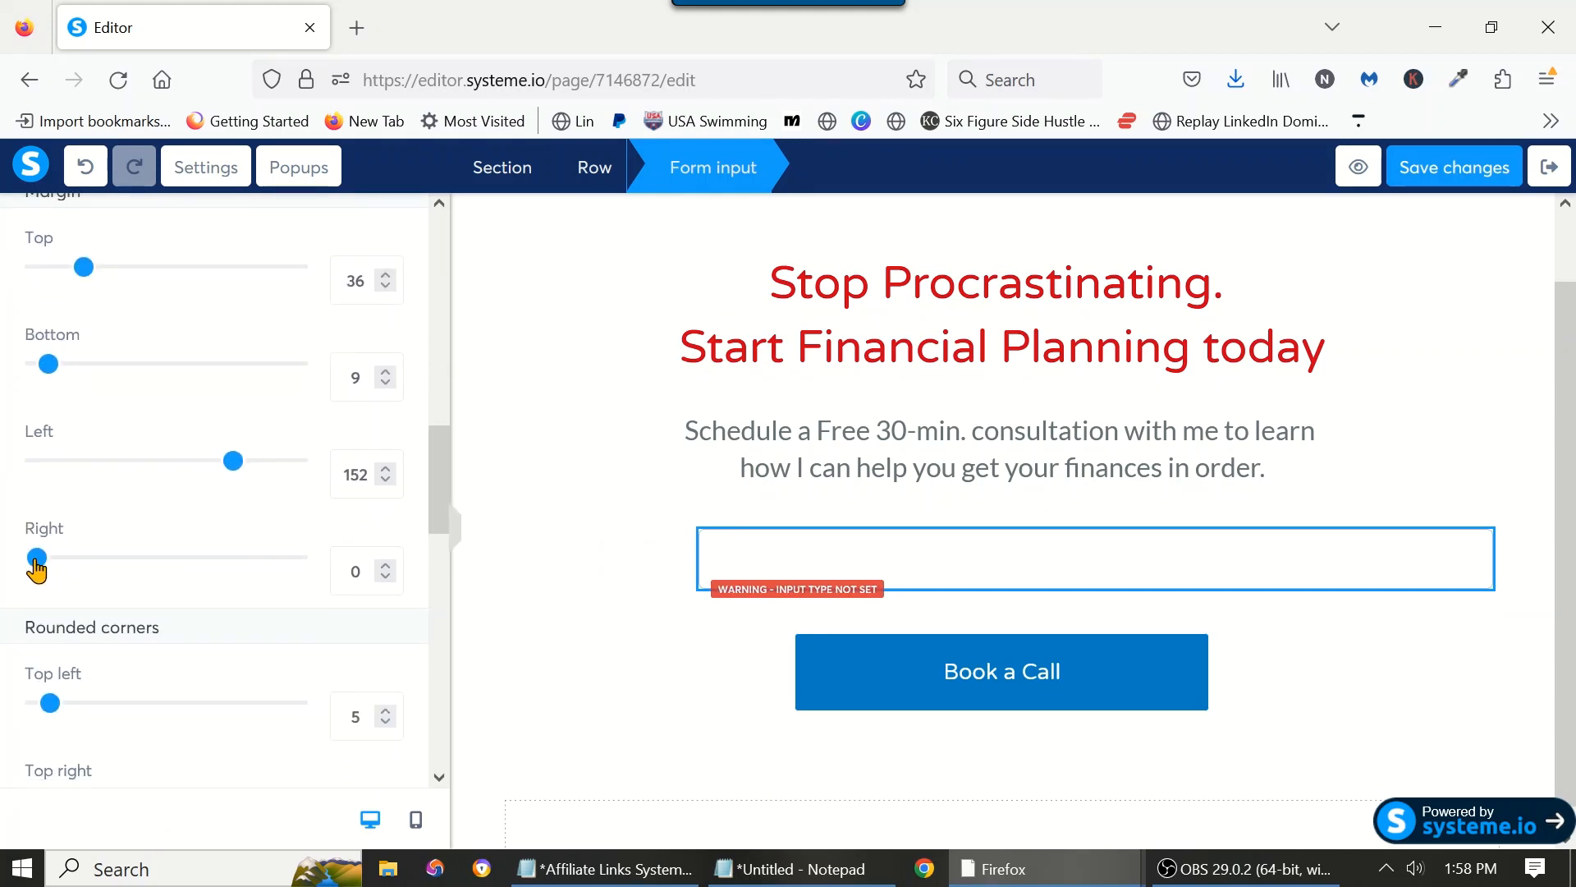
pyautogui.moveTo(36, 558); pyautogui.dragTo(232, 601)
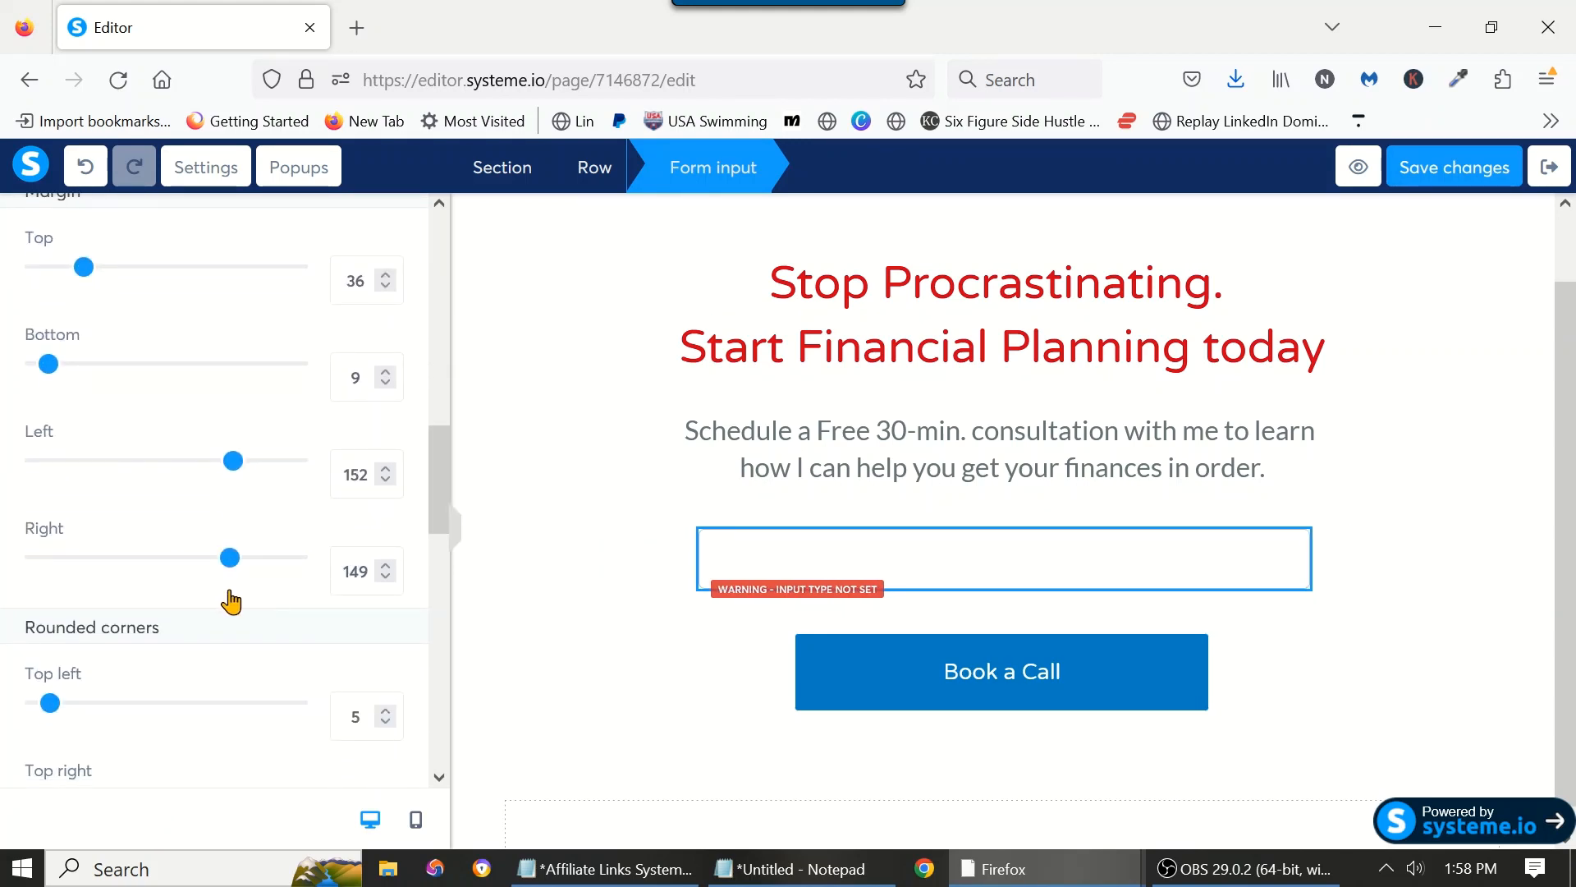
pyautogui.click(888, 561)
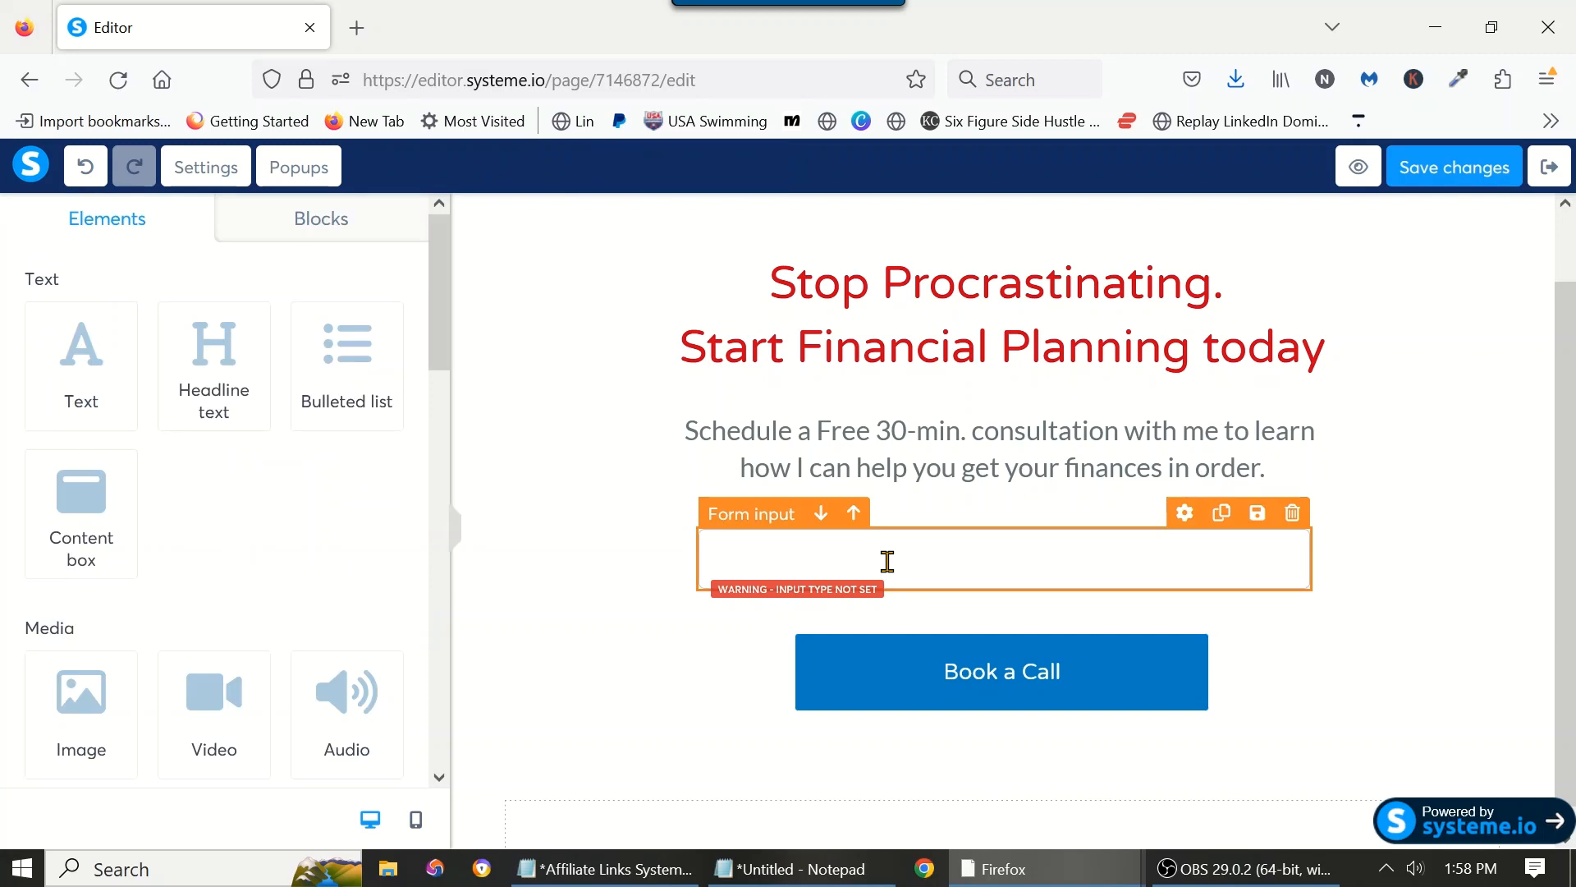
pyautogui.click(1038, 566)
pyautogui.click(932, 539)
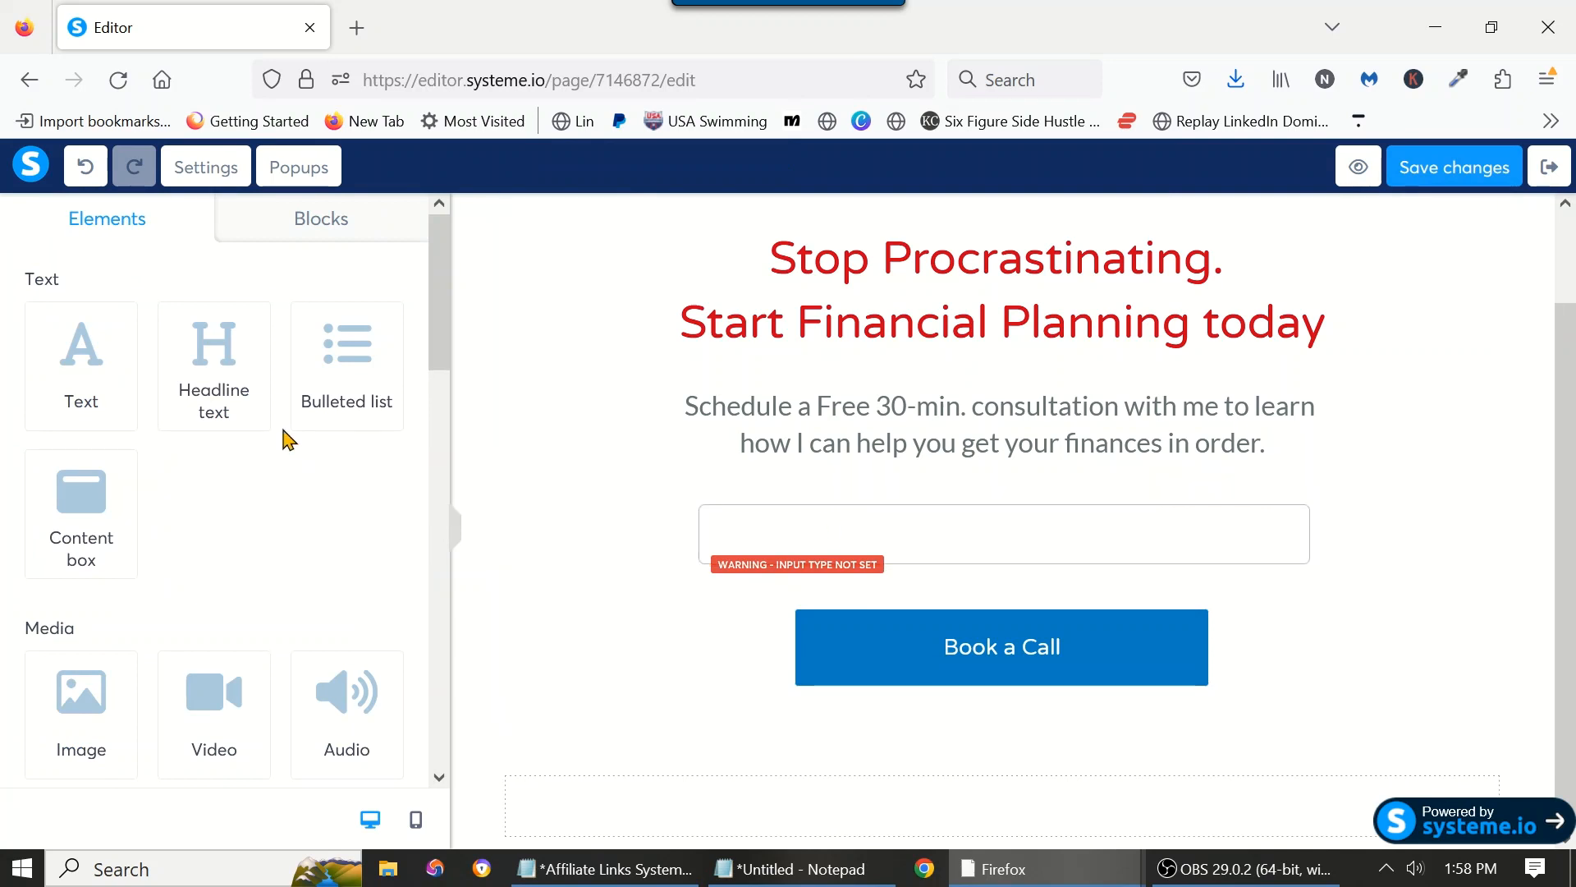
# Step: Set the input type of the form input above the "Book a Call" button to Email
pyautogui.click(755, 530)
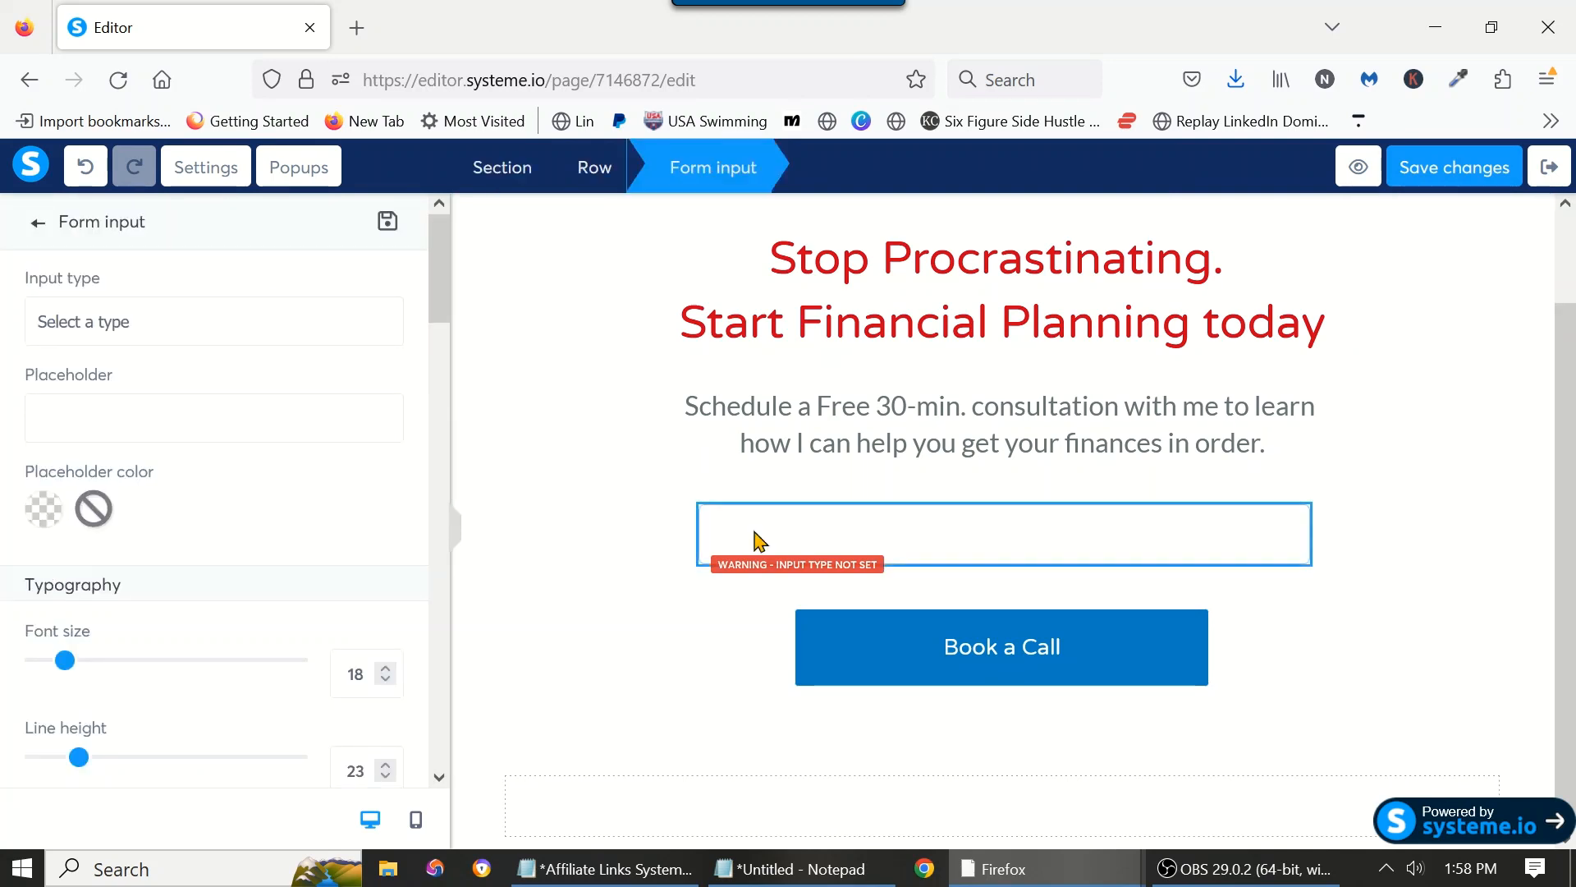
pyautogui.click(149, 321)
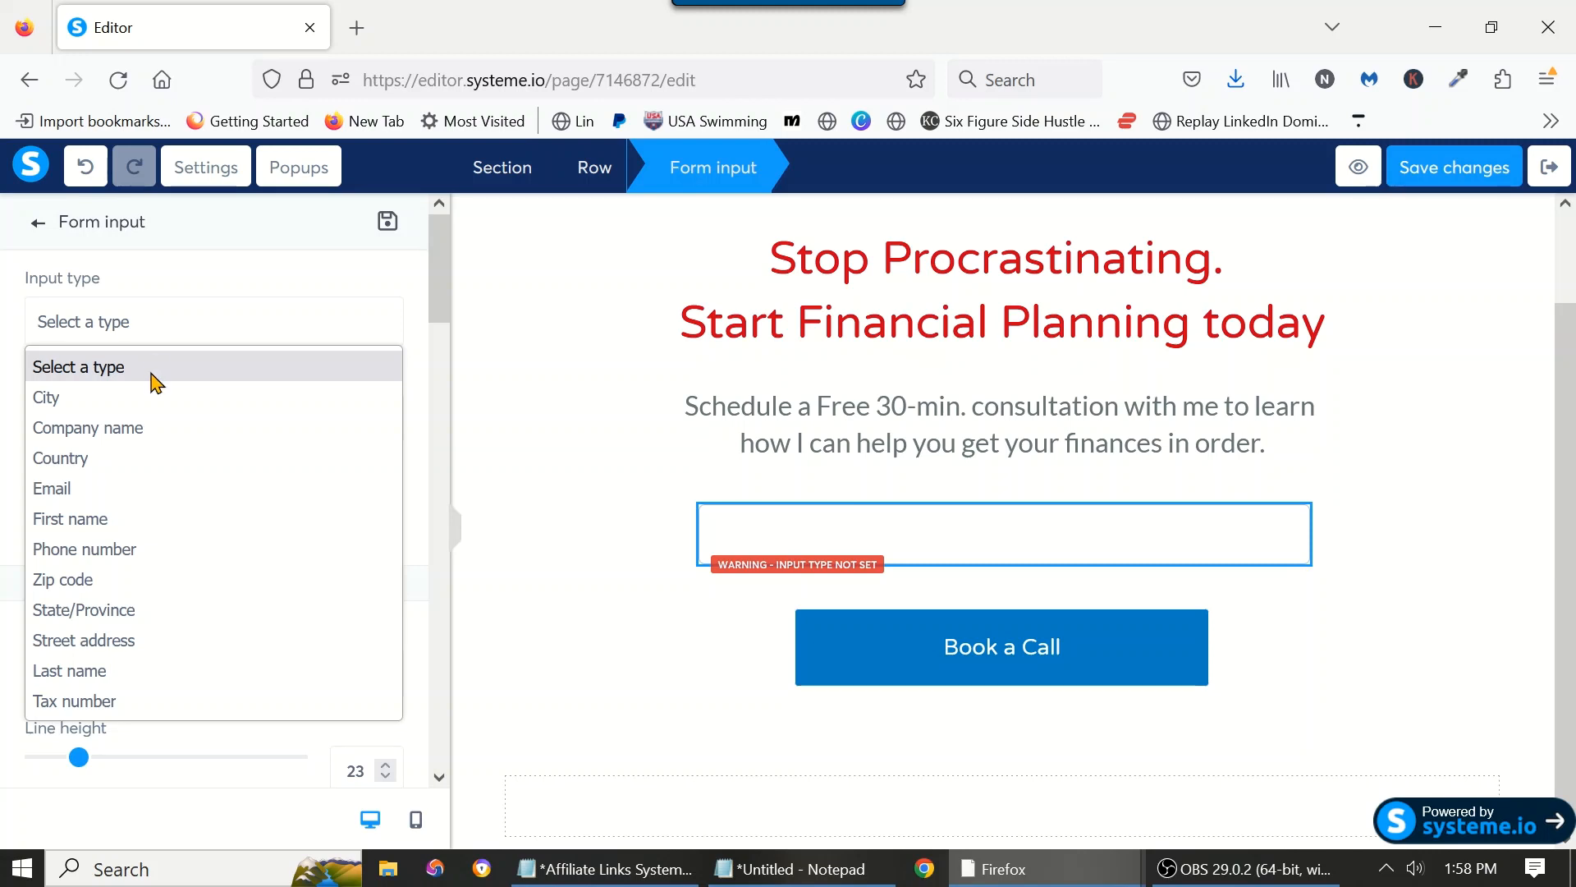
pyautogui.click(136, 487)
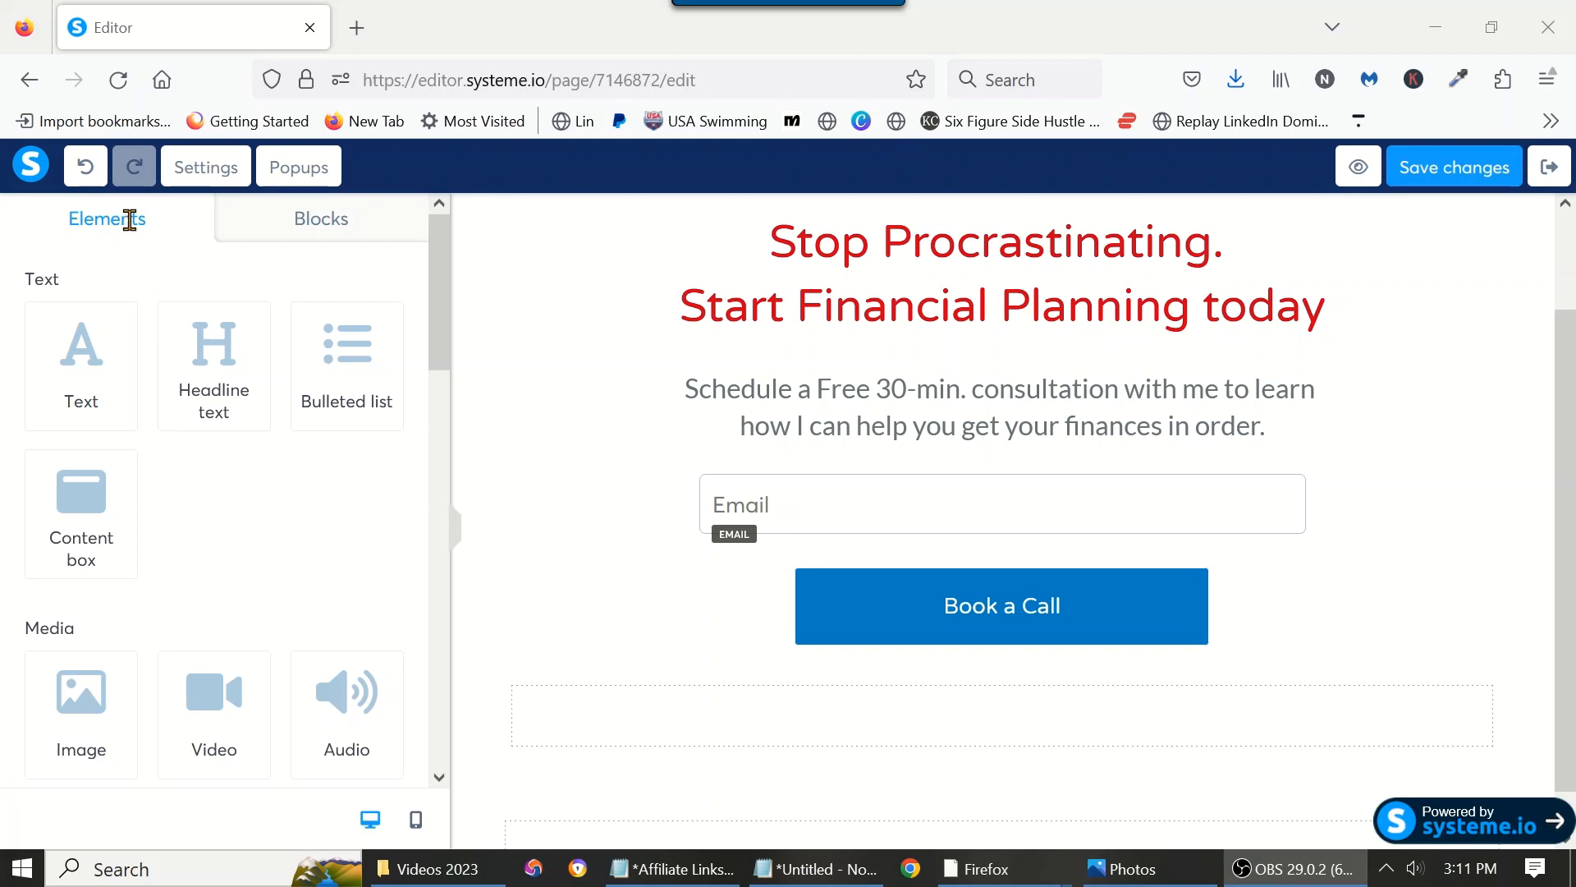
# Step: Add a second form input element between the Email input and the "Book a Call" button
pyautogui.scroll(-5, 435, 305)
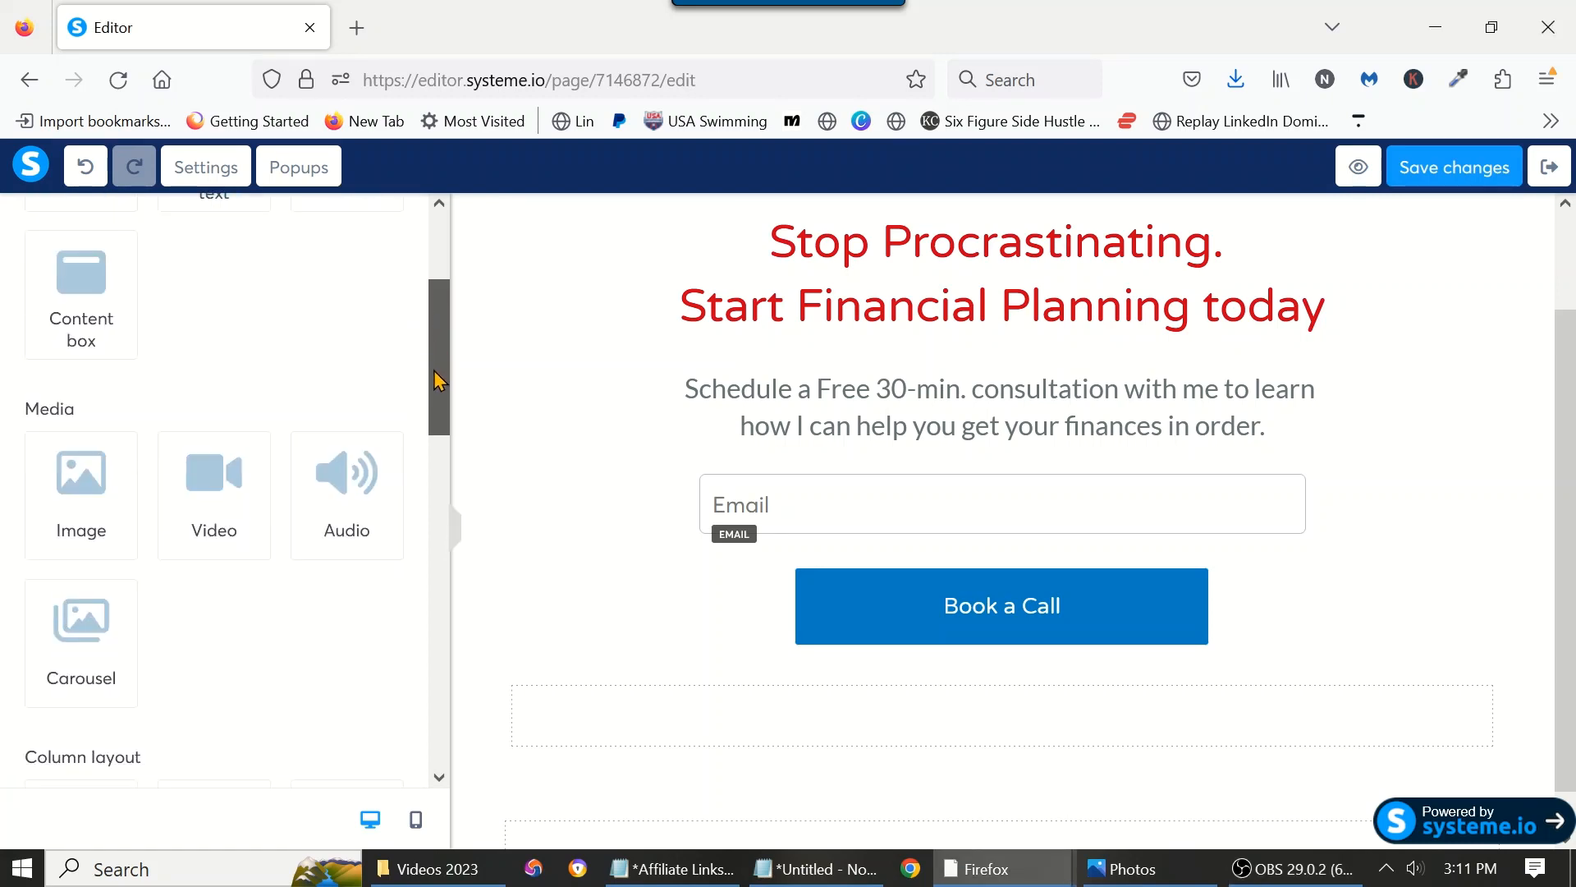
pyautogui.moveTo(439, 379); pyautogui.dragTo(411, 542)
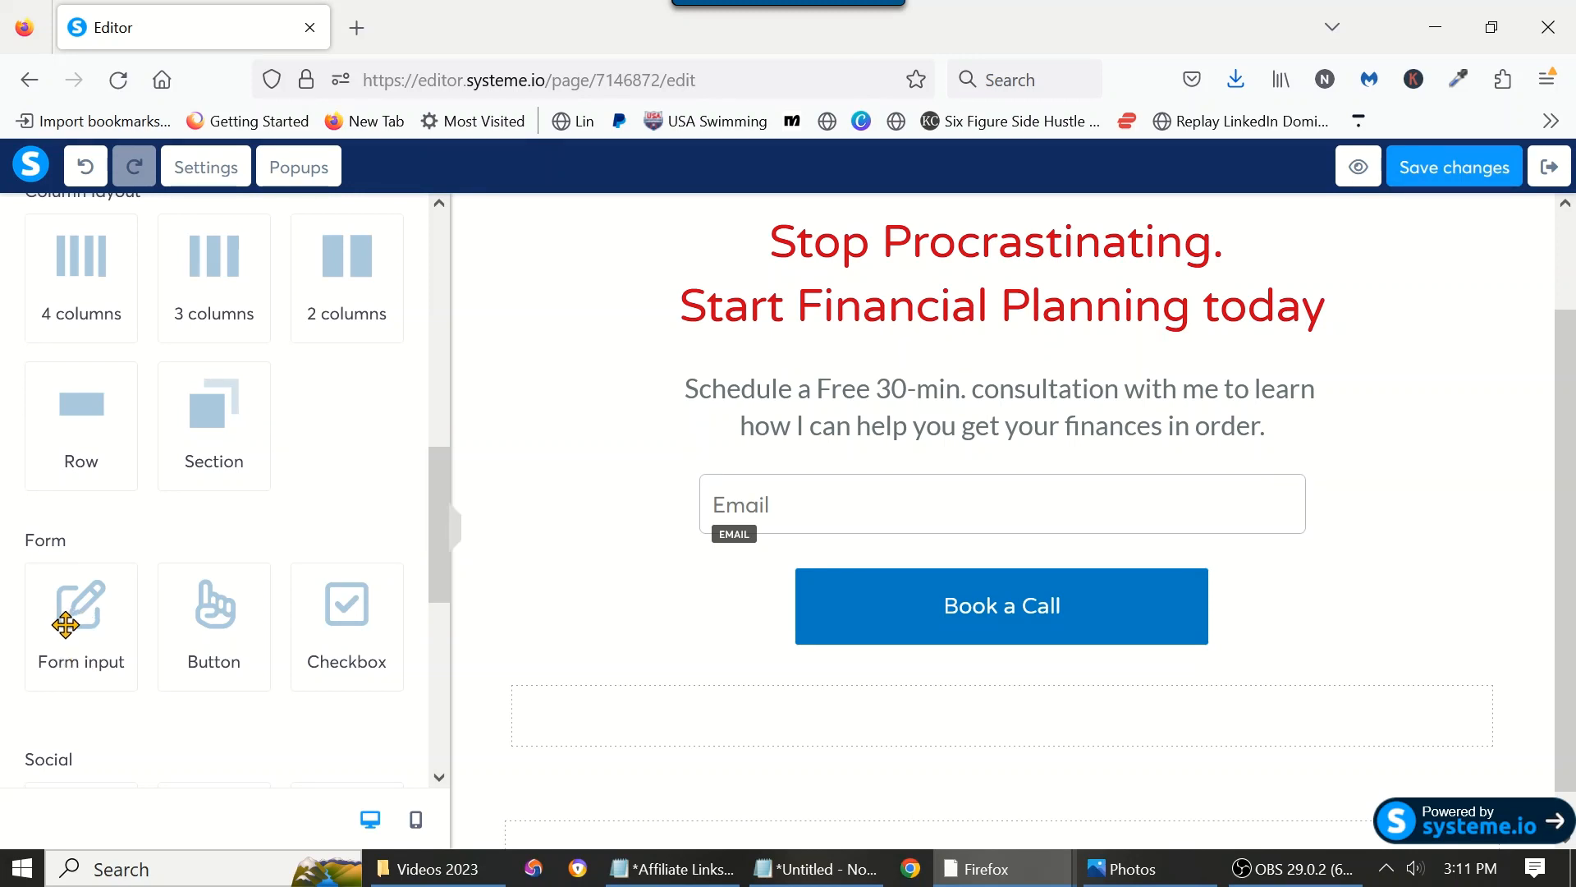
pyautogui.moveTo(64, 624); pyautogui.dragTo(831, 522)
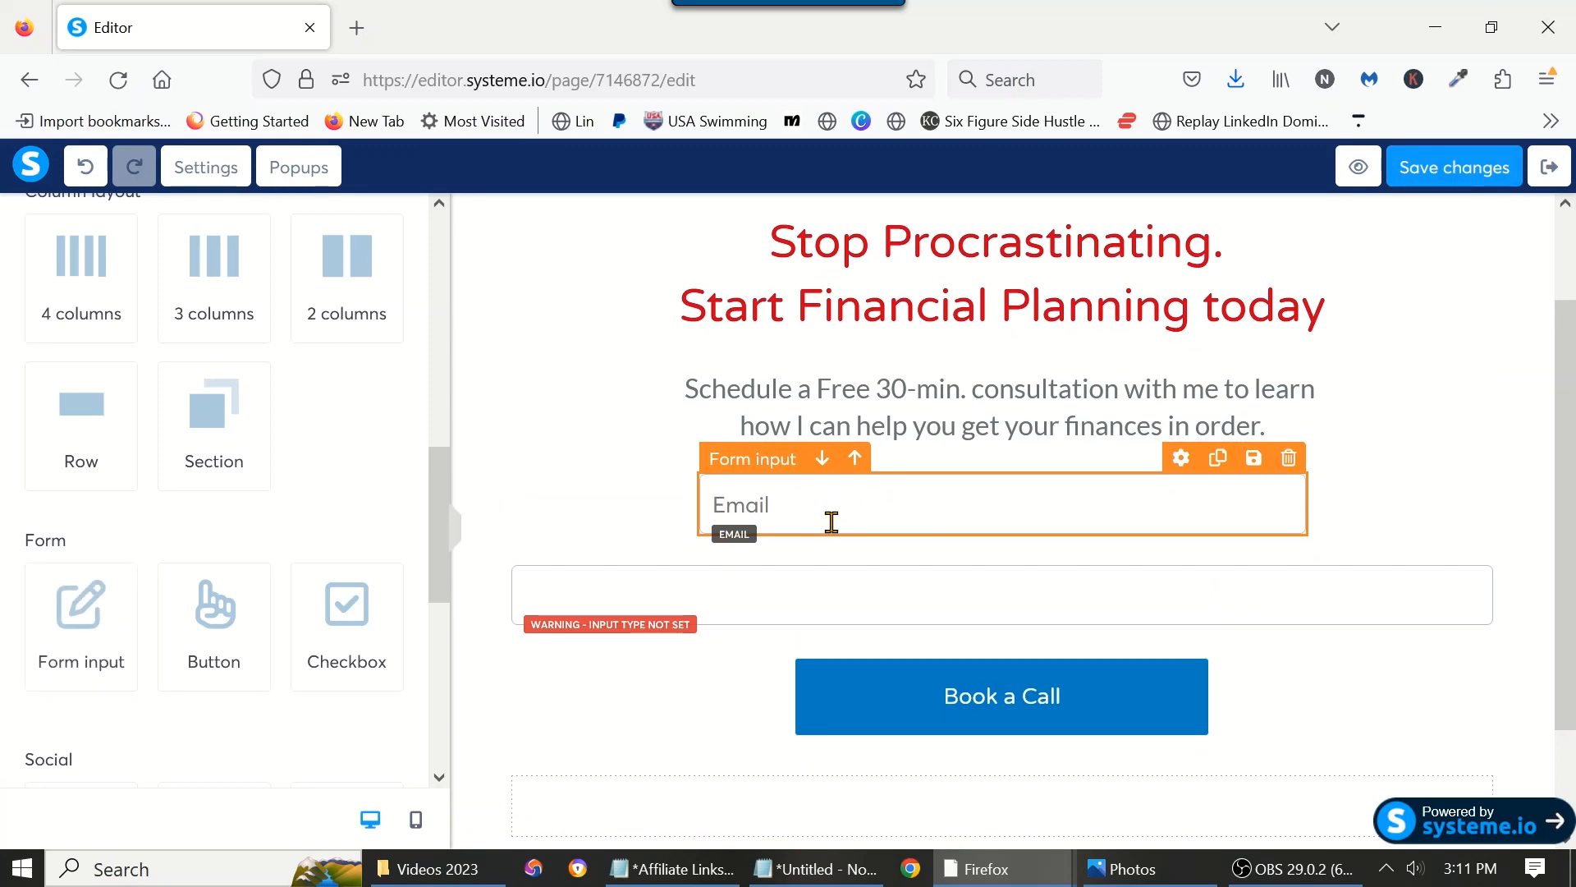
# Step: Set the new form input's left margin to 152 and right margin to 153, then close its settings
pyautogui.scroll(-2, 838, 679)
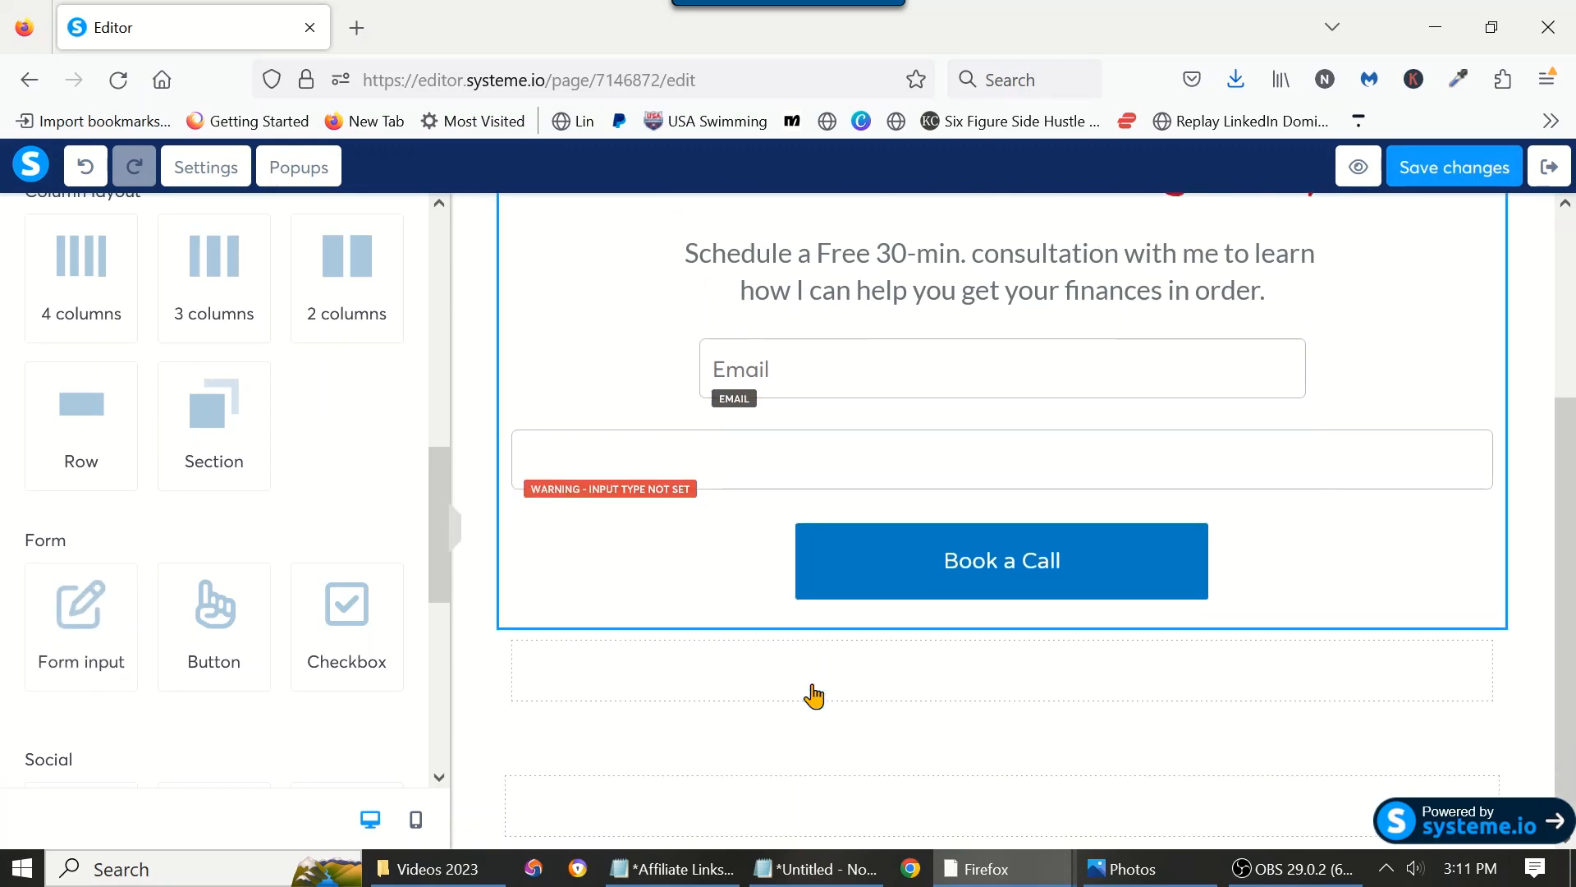
pyautogui.scroll(4, 813, 693)
pyautogui.scroll(-1, 841, 683)
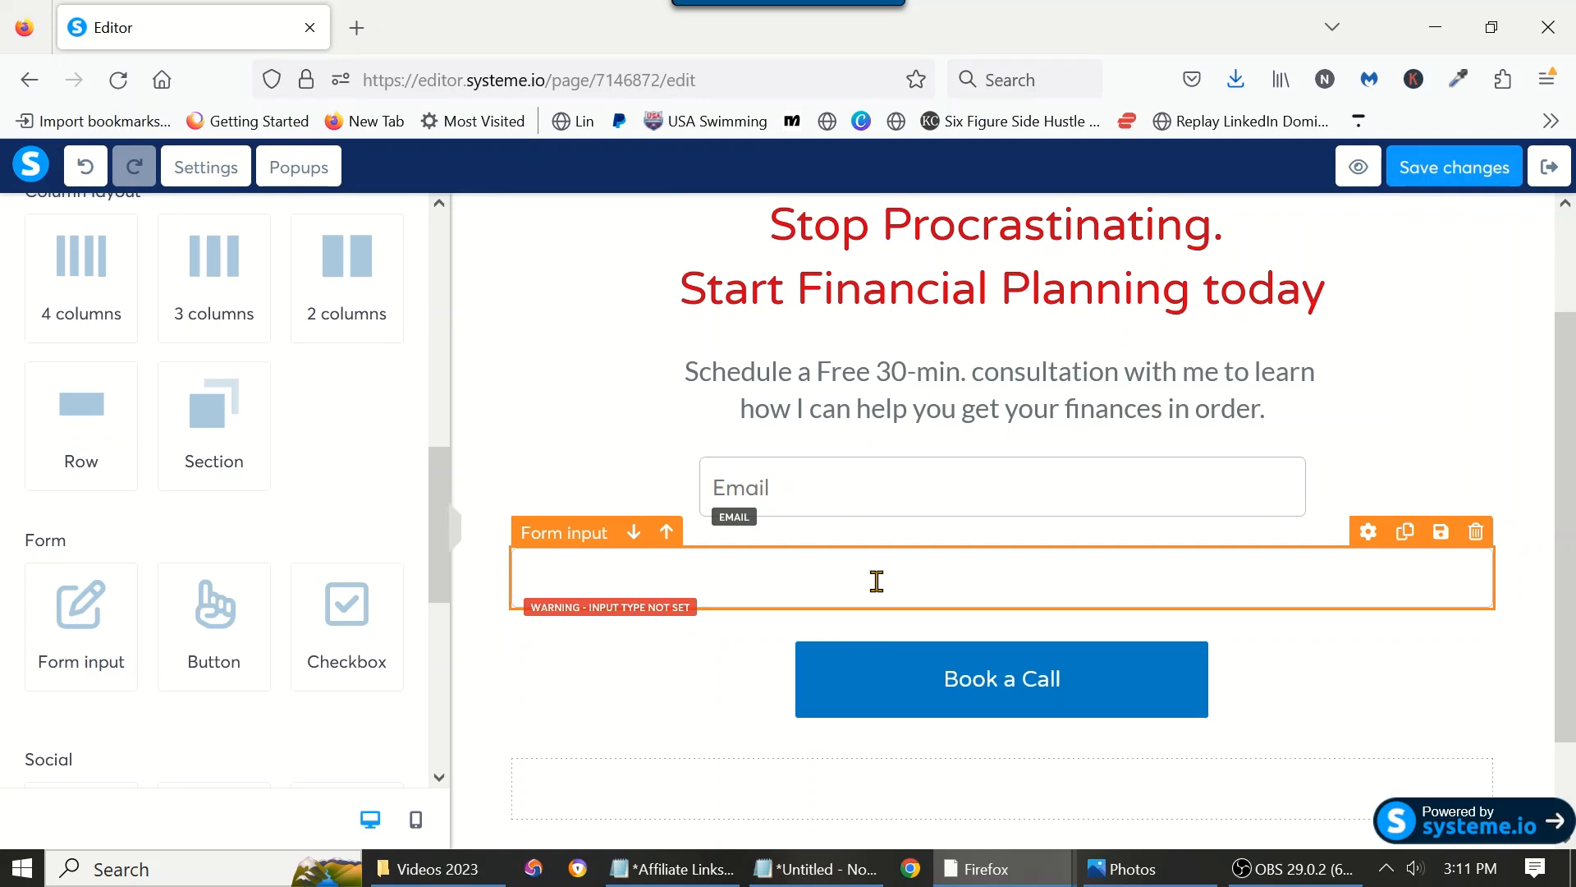
pyautogui.click(880, 579)
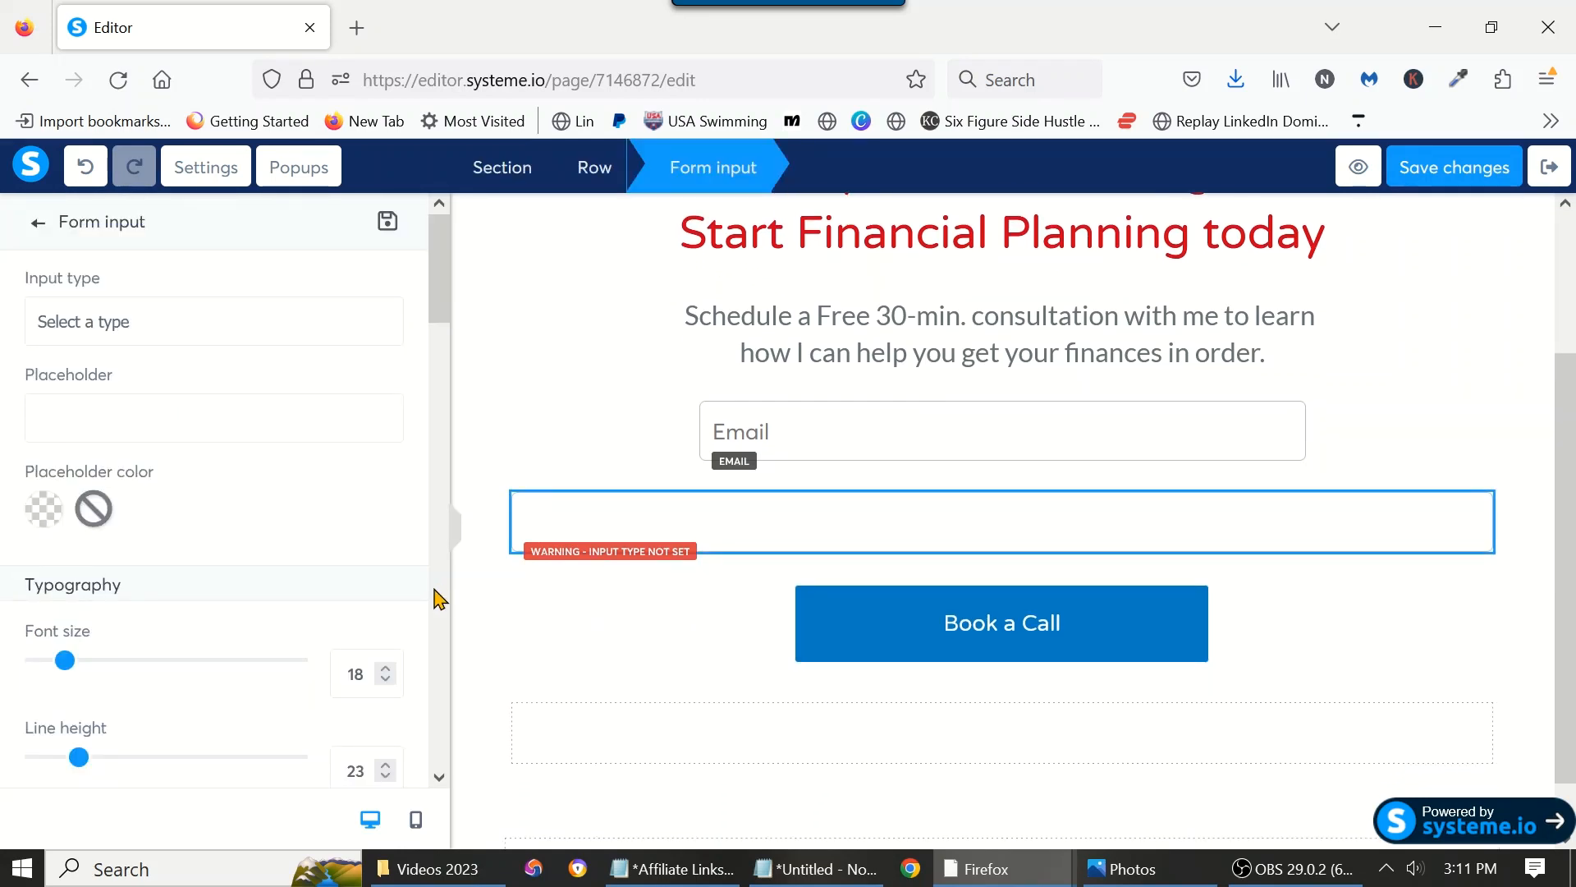
pyautogui.moveTo(438, 321); pyautogui.dragTo(438, 489)
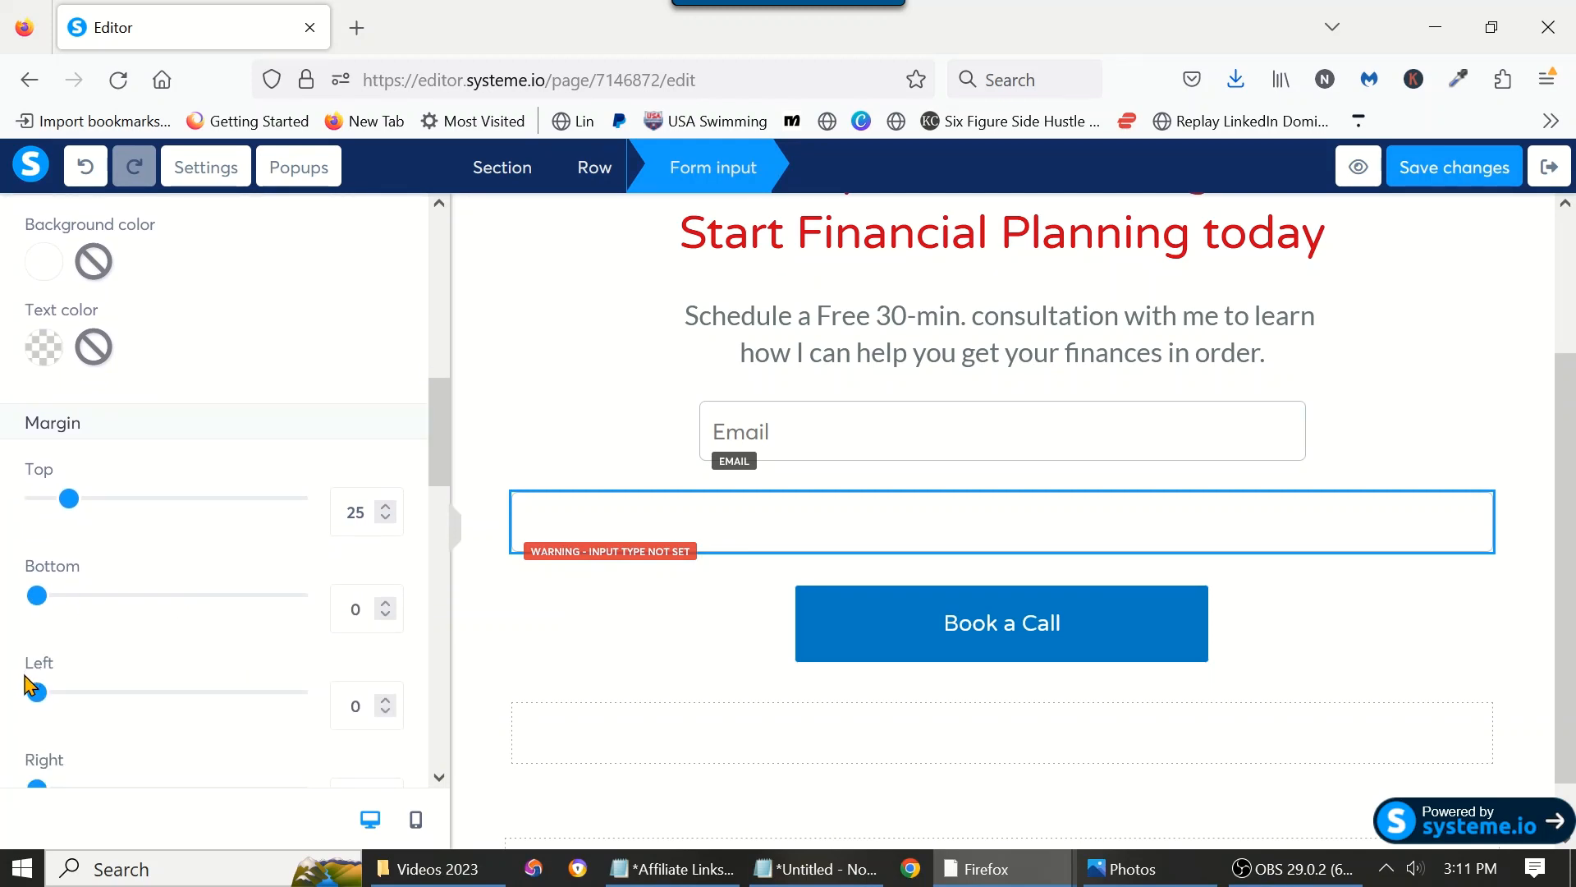
pyautogui.moveTo(37, 692); pyautogui.dragTo(232, 662)
pyautogui.moveTo(440, 472); pyautogui.dragTo(439, 506)
pyautogui.moveTo(42, 633); pyautogui.dragTo(237, 645)
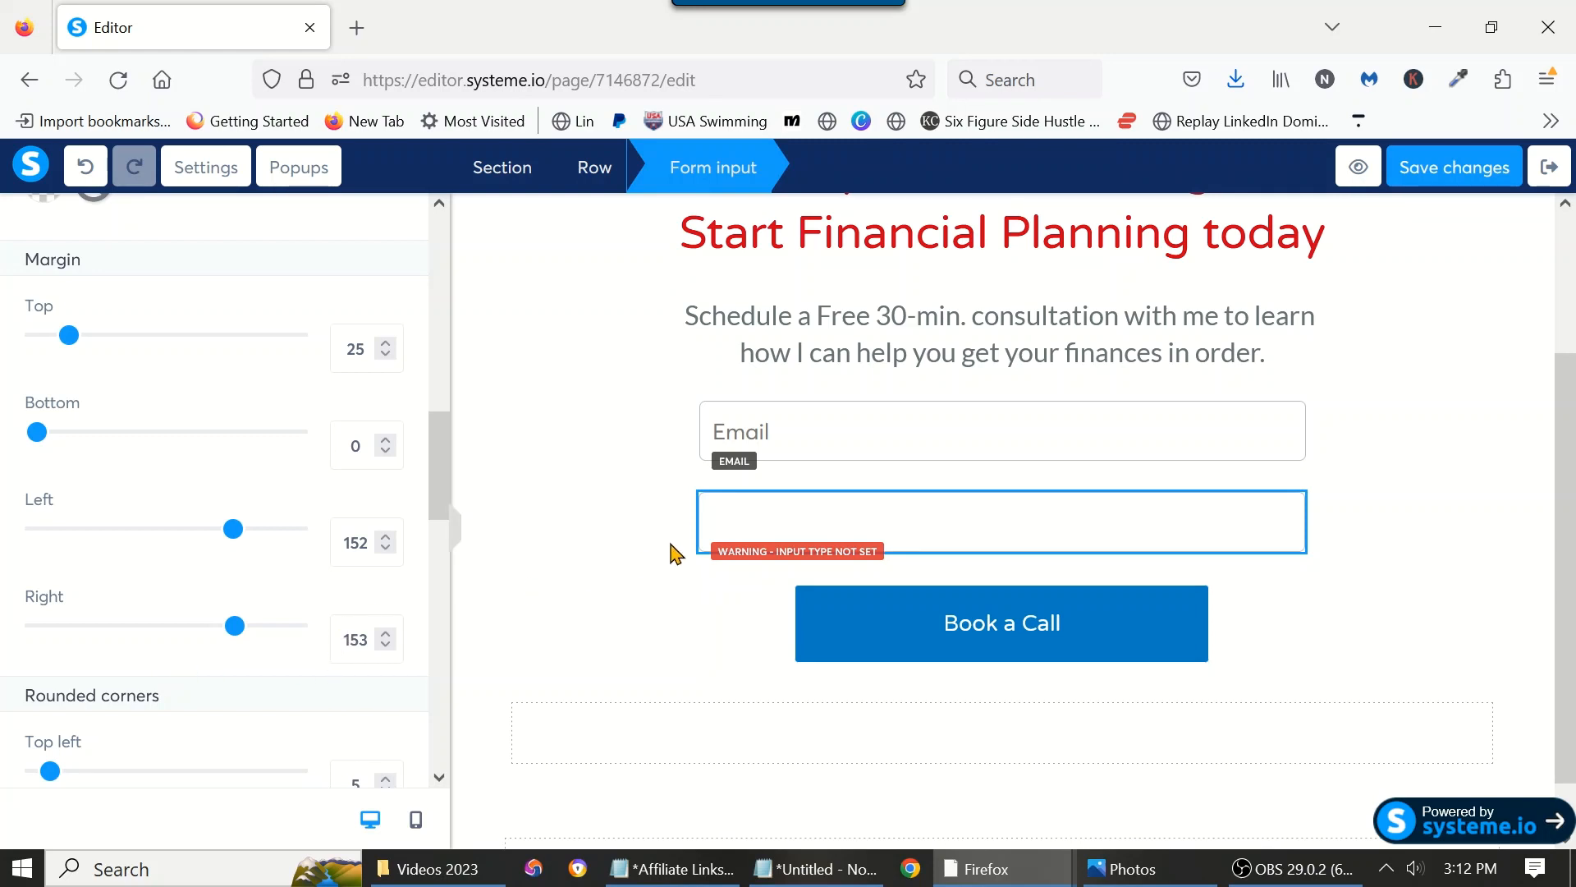
pyautogui.press('Escape')
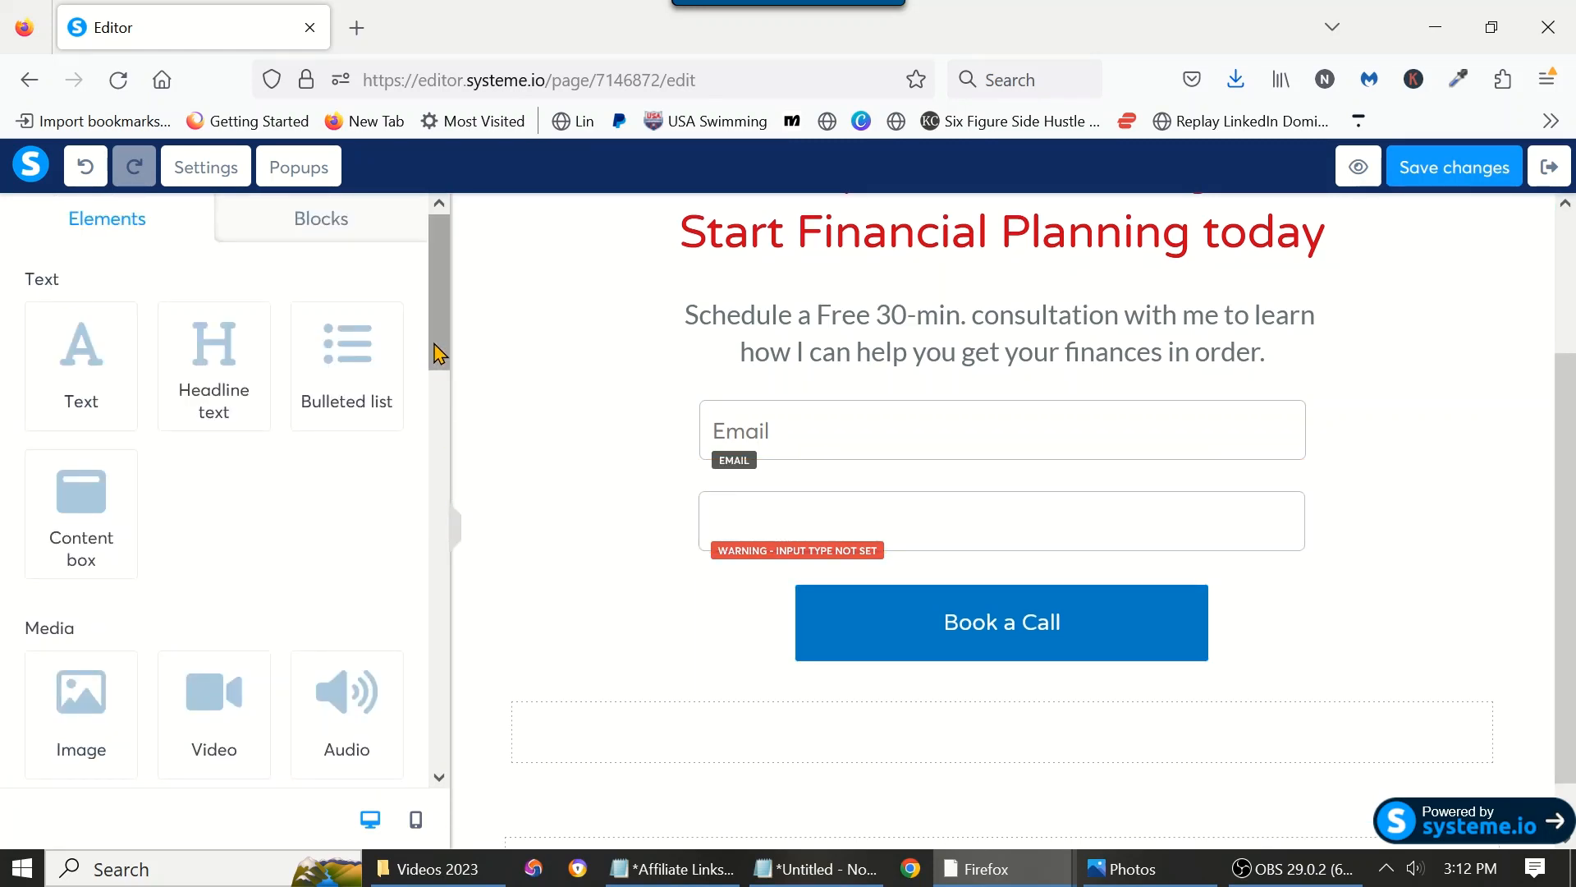
# Step: Set the second form input's type to First name and move it above the Email input
pyautogui.click(732, 530)
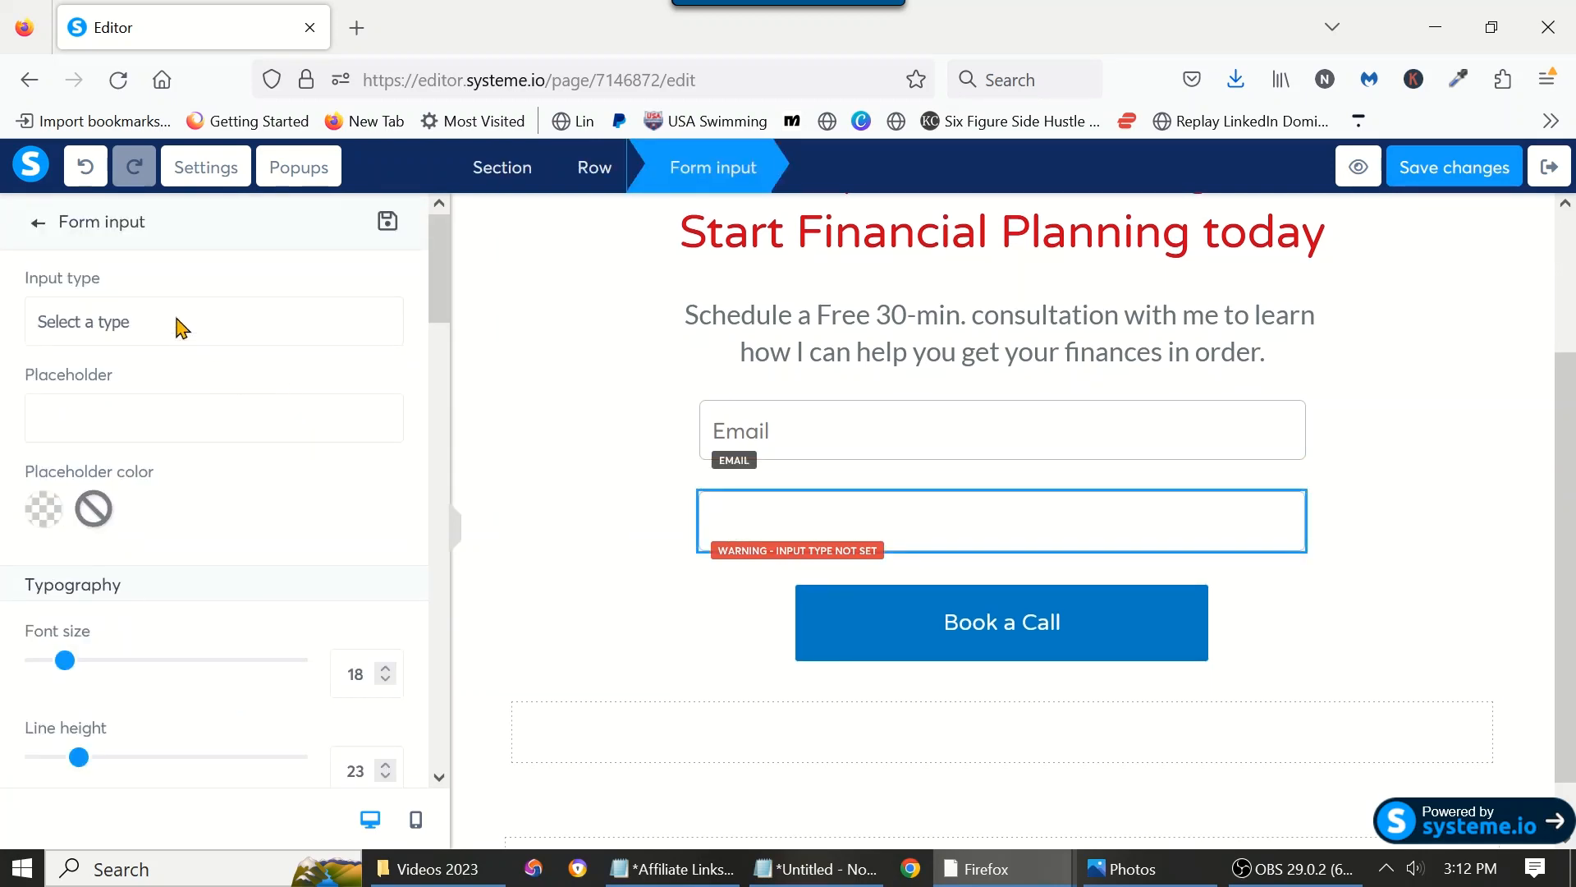
pyautogui.click(177, 327)
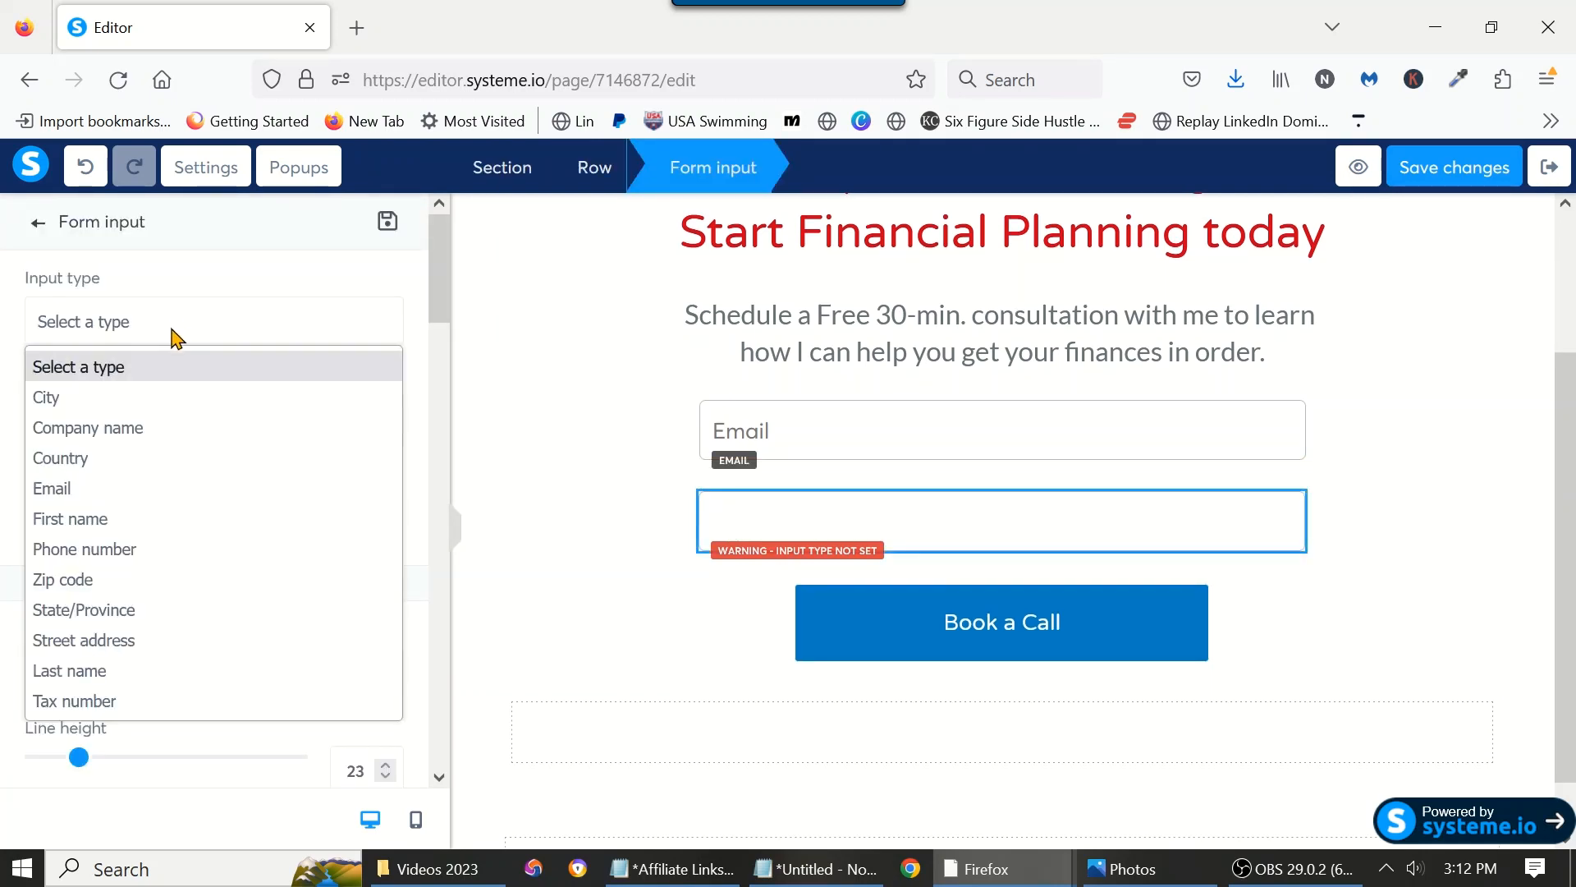
pyautogui.click(123, 525)
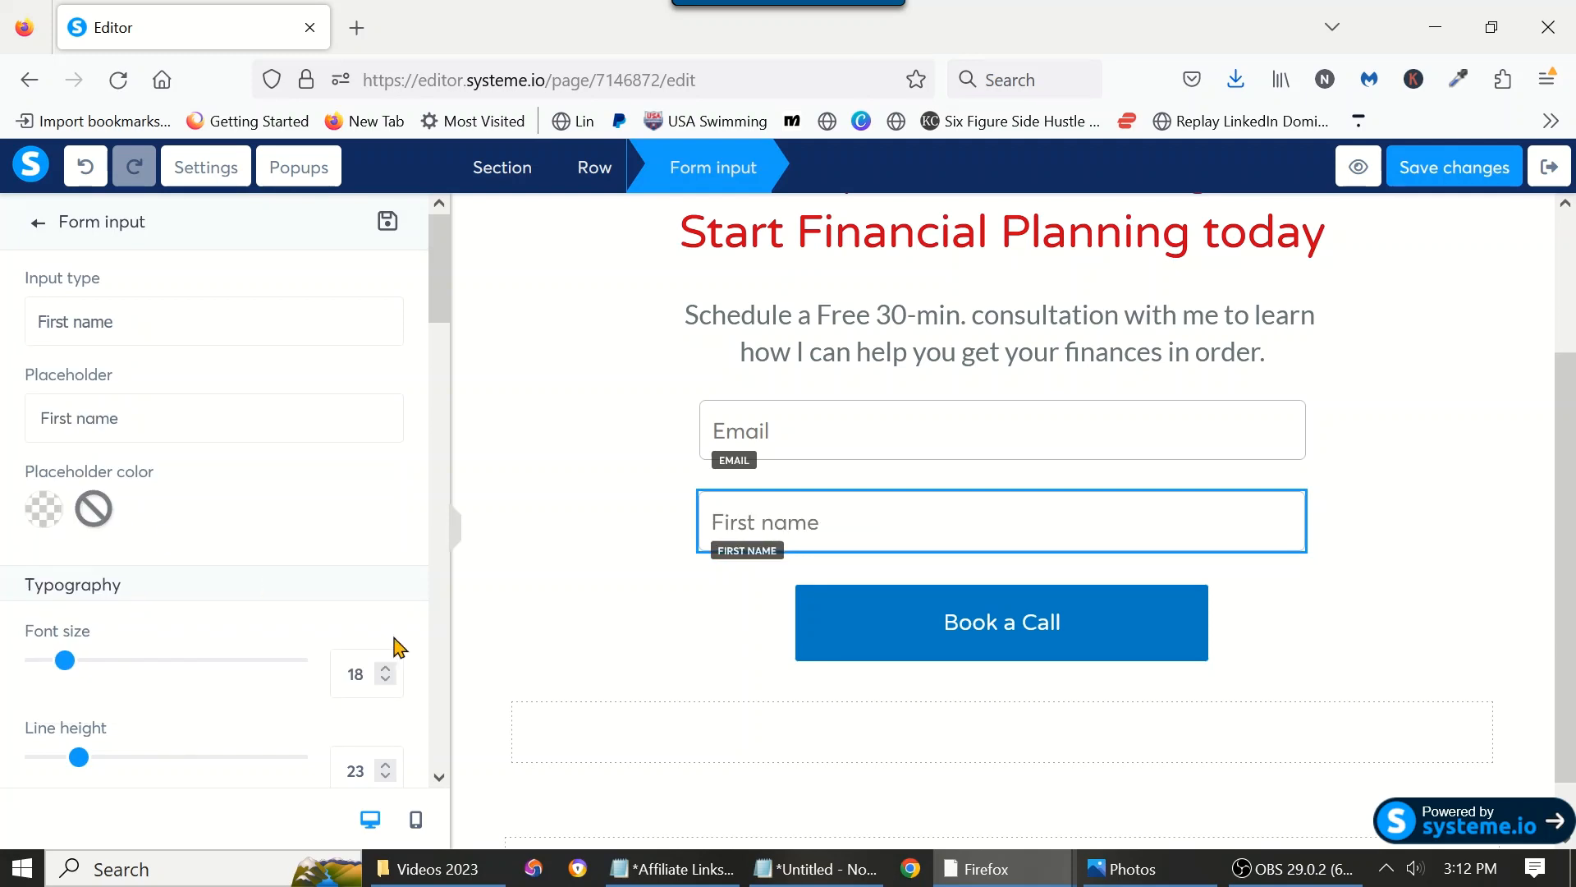
pyautogui.click(1390, 593)
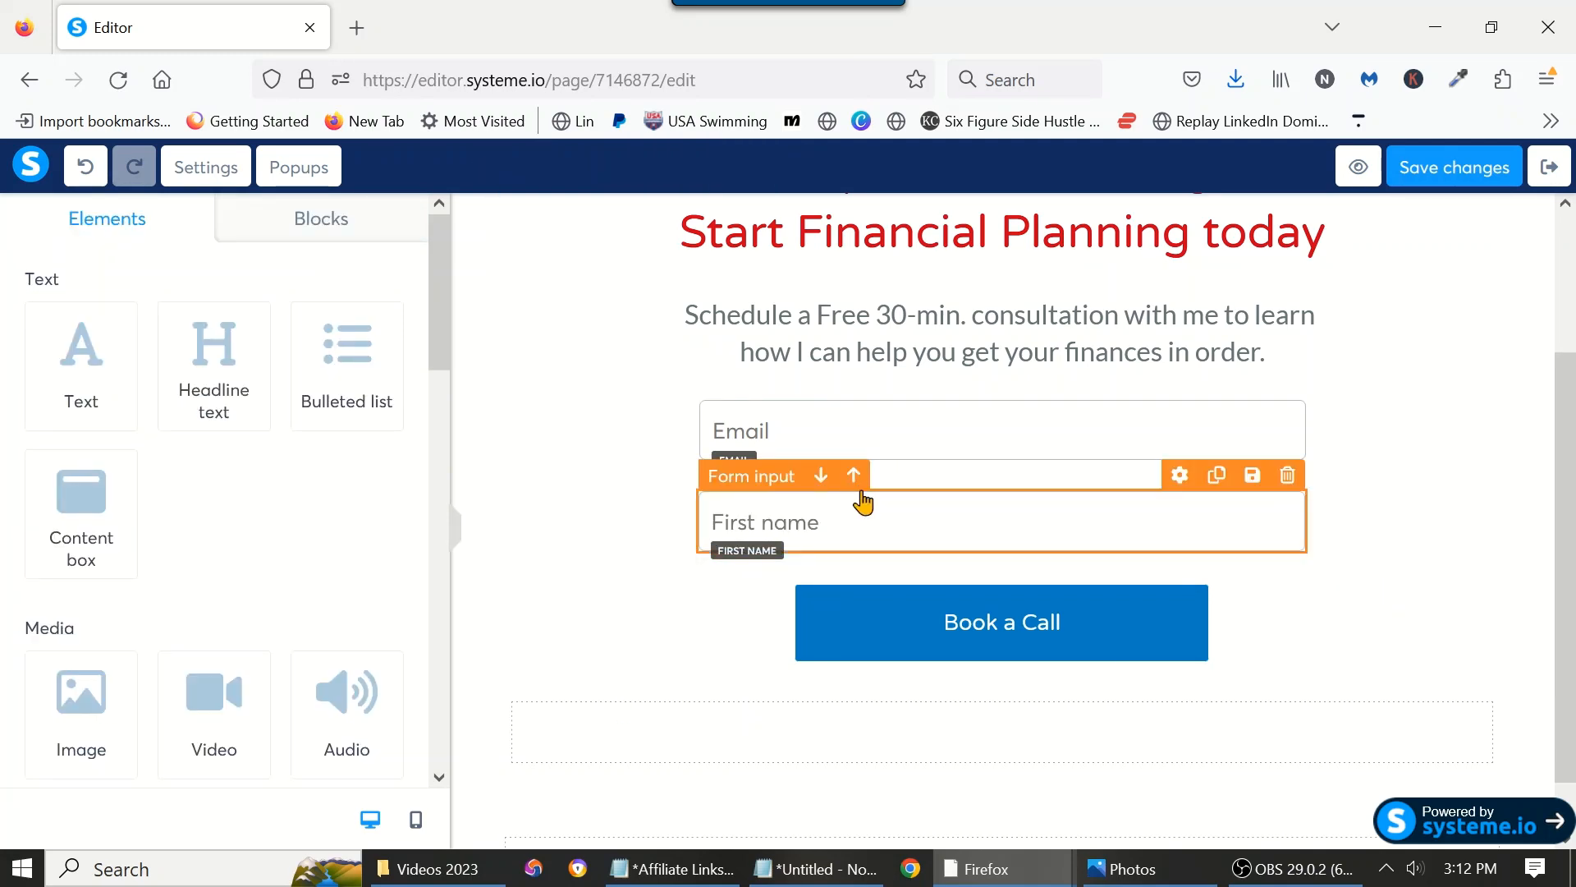
pyautogui.click(857, 482)
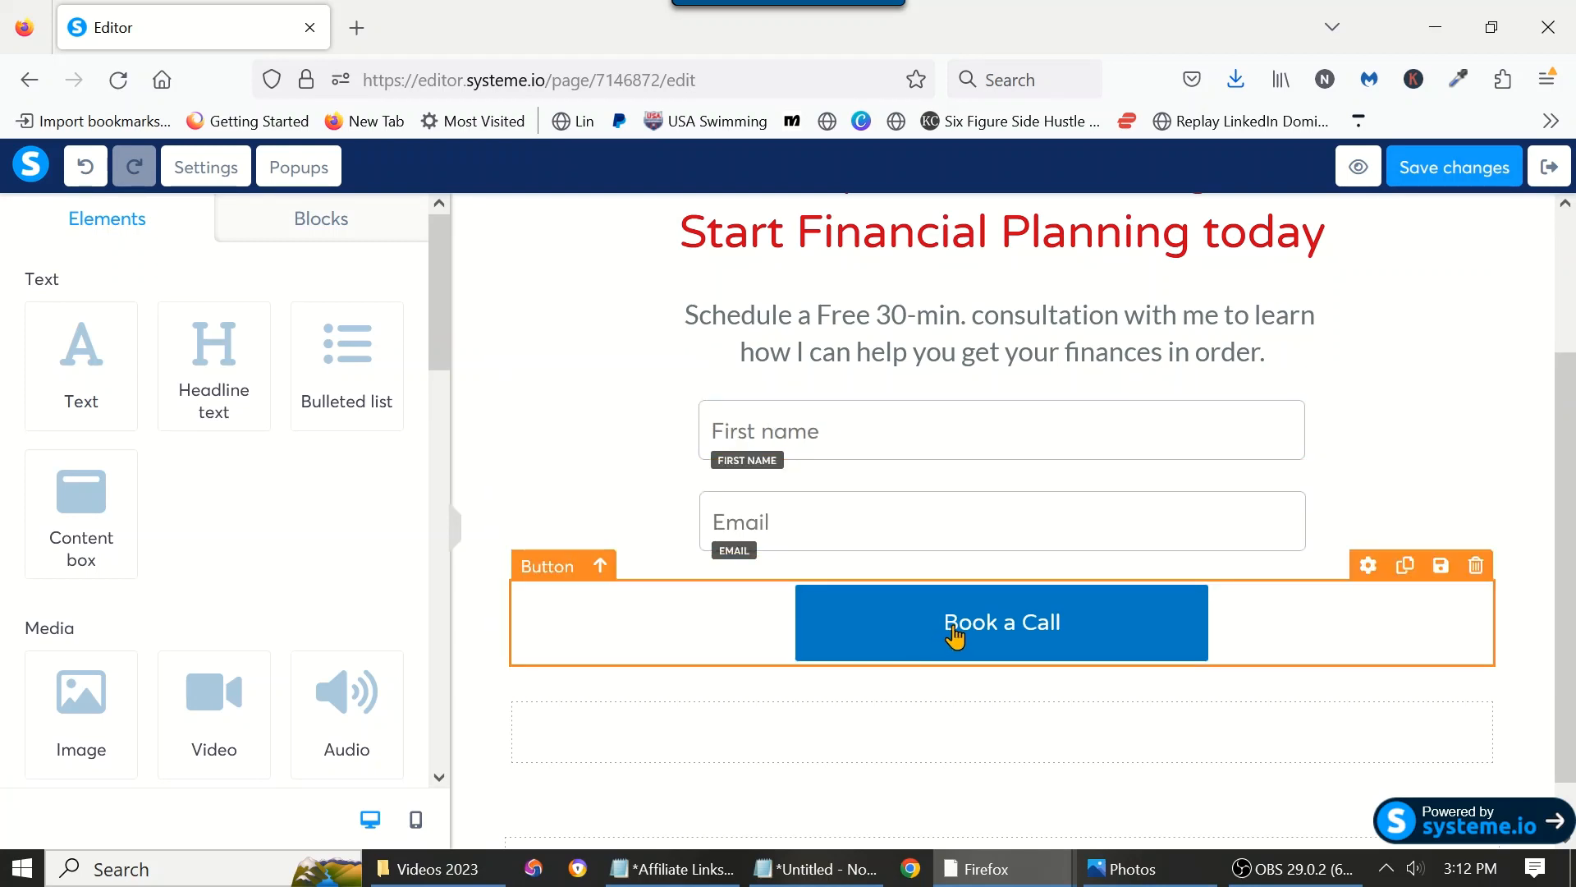
pyautogui.click(1051, 634)
pyautogui.scroll(-1, 1048, 627)
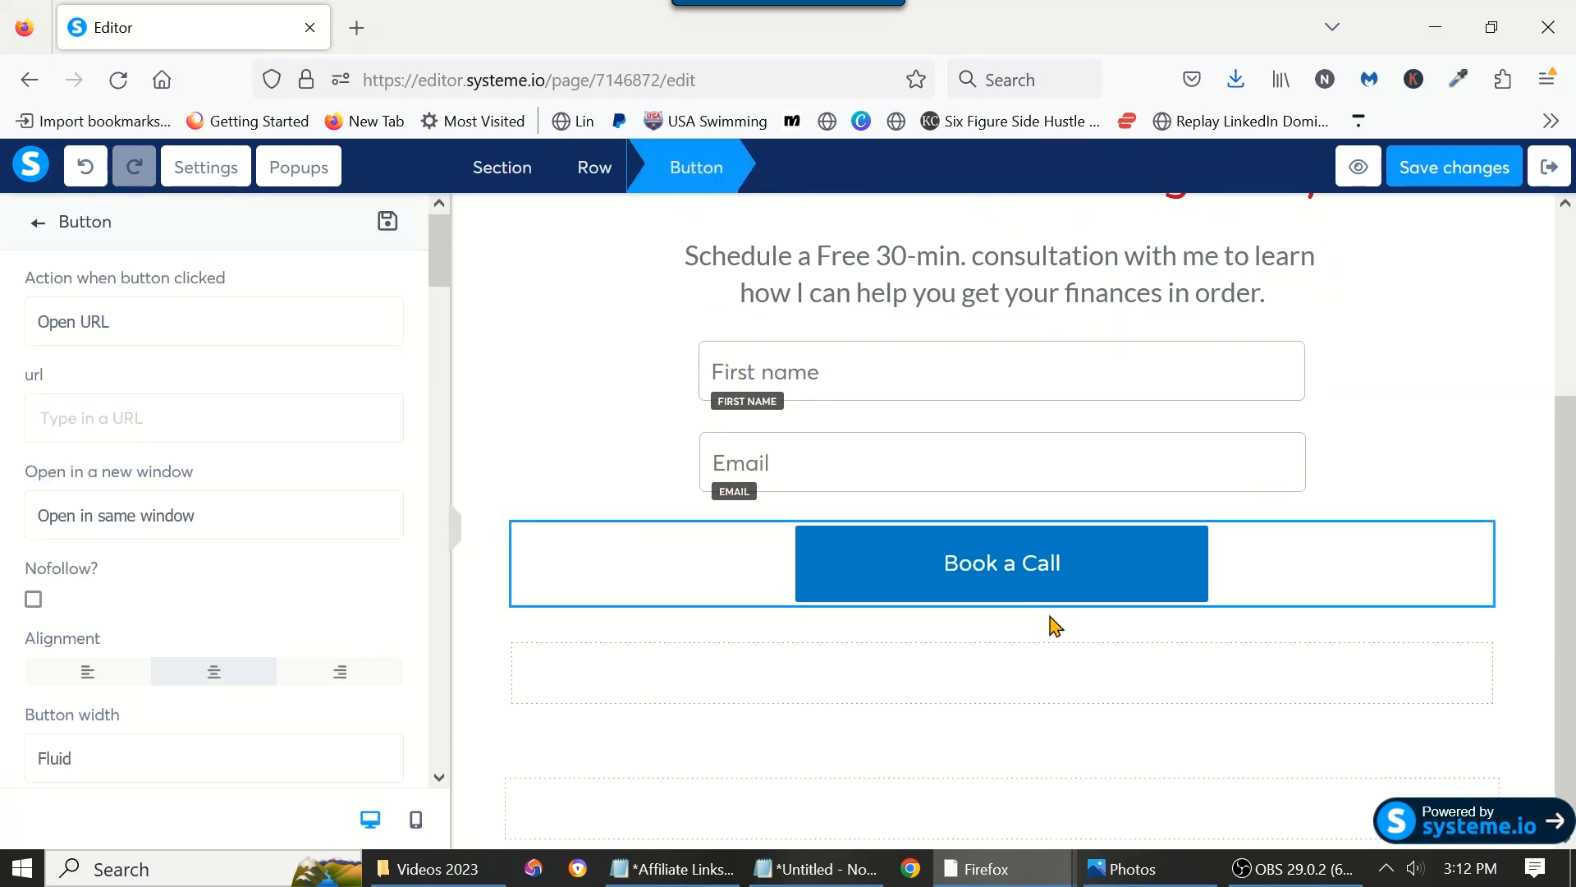
pyautogui.press('Escape')
pyautogui.click(1059, 569)
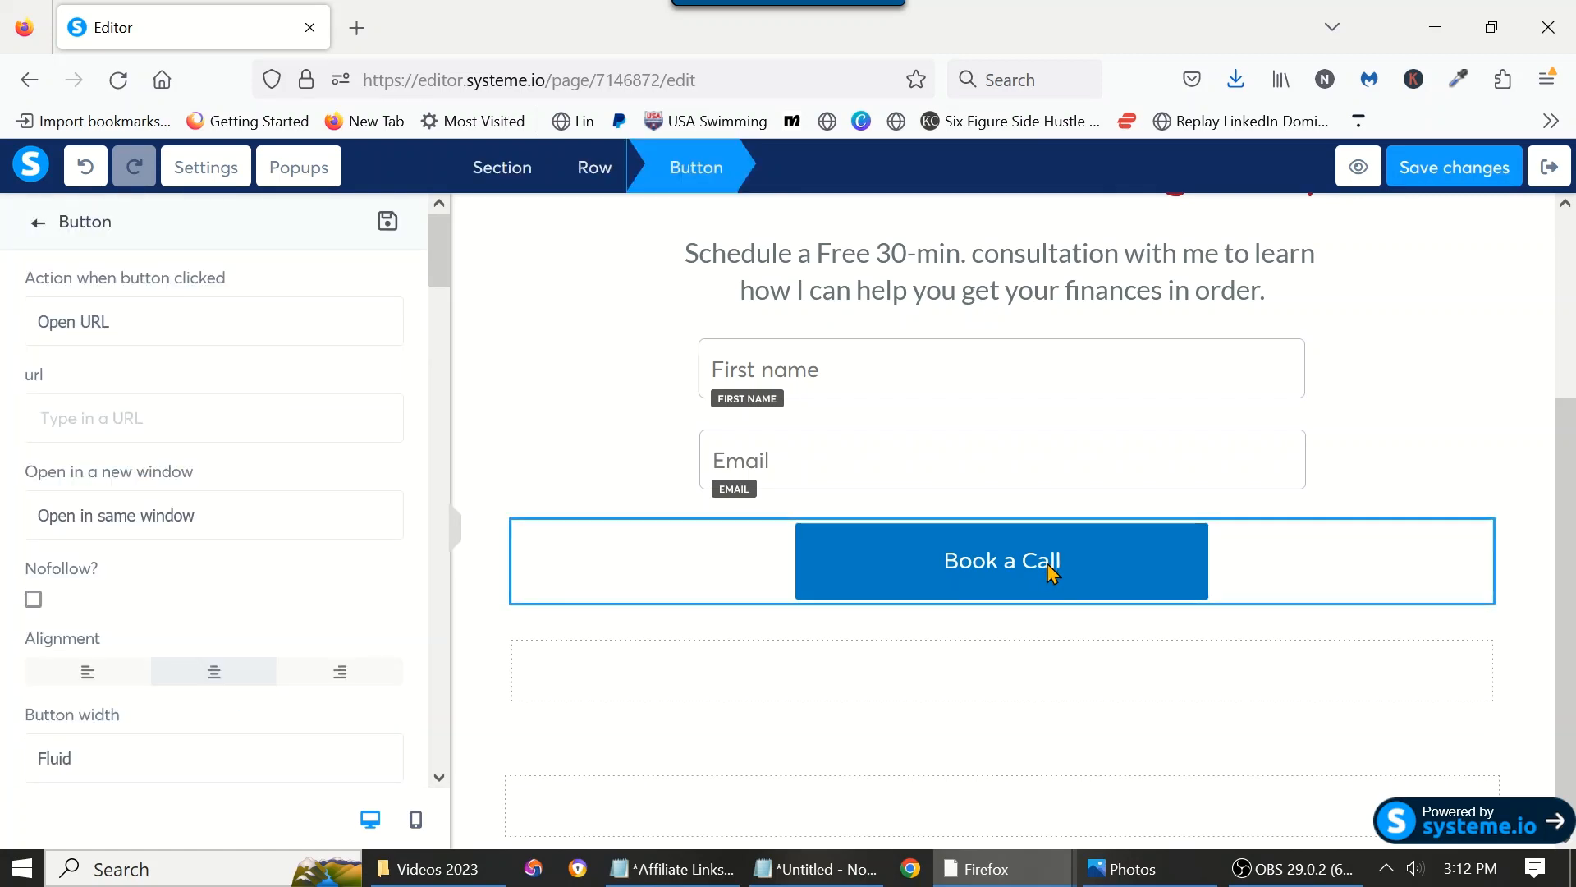
pyautogui.press('Escape')
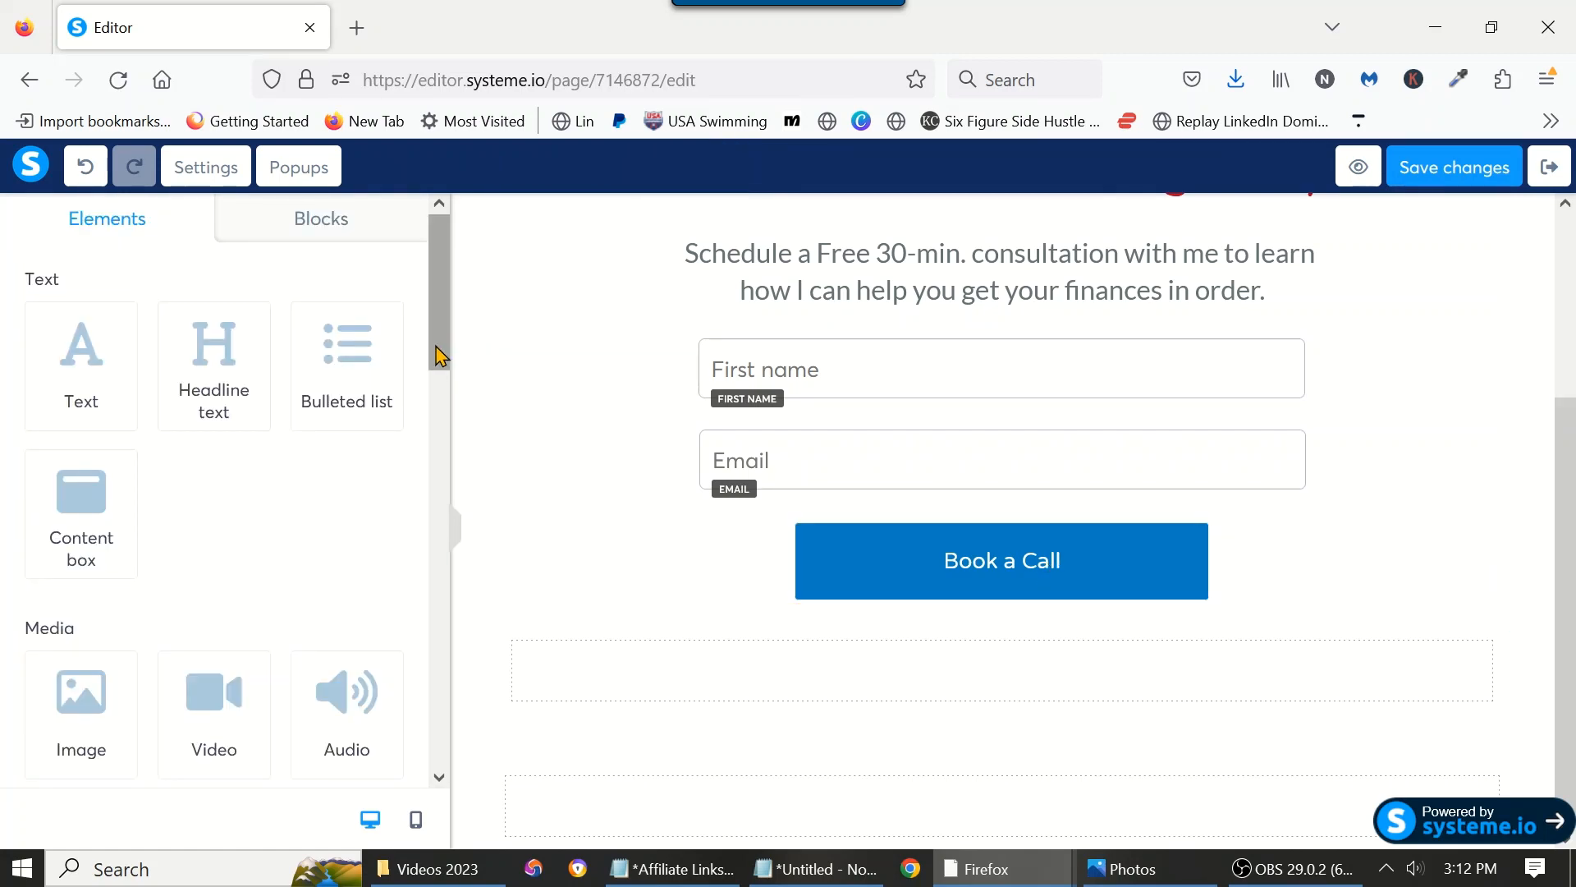
pyautogui.click(1081, 573)
pyautogui.press('Escape')
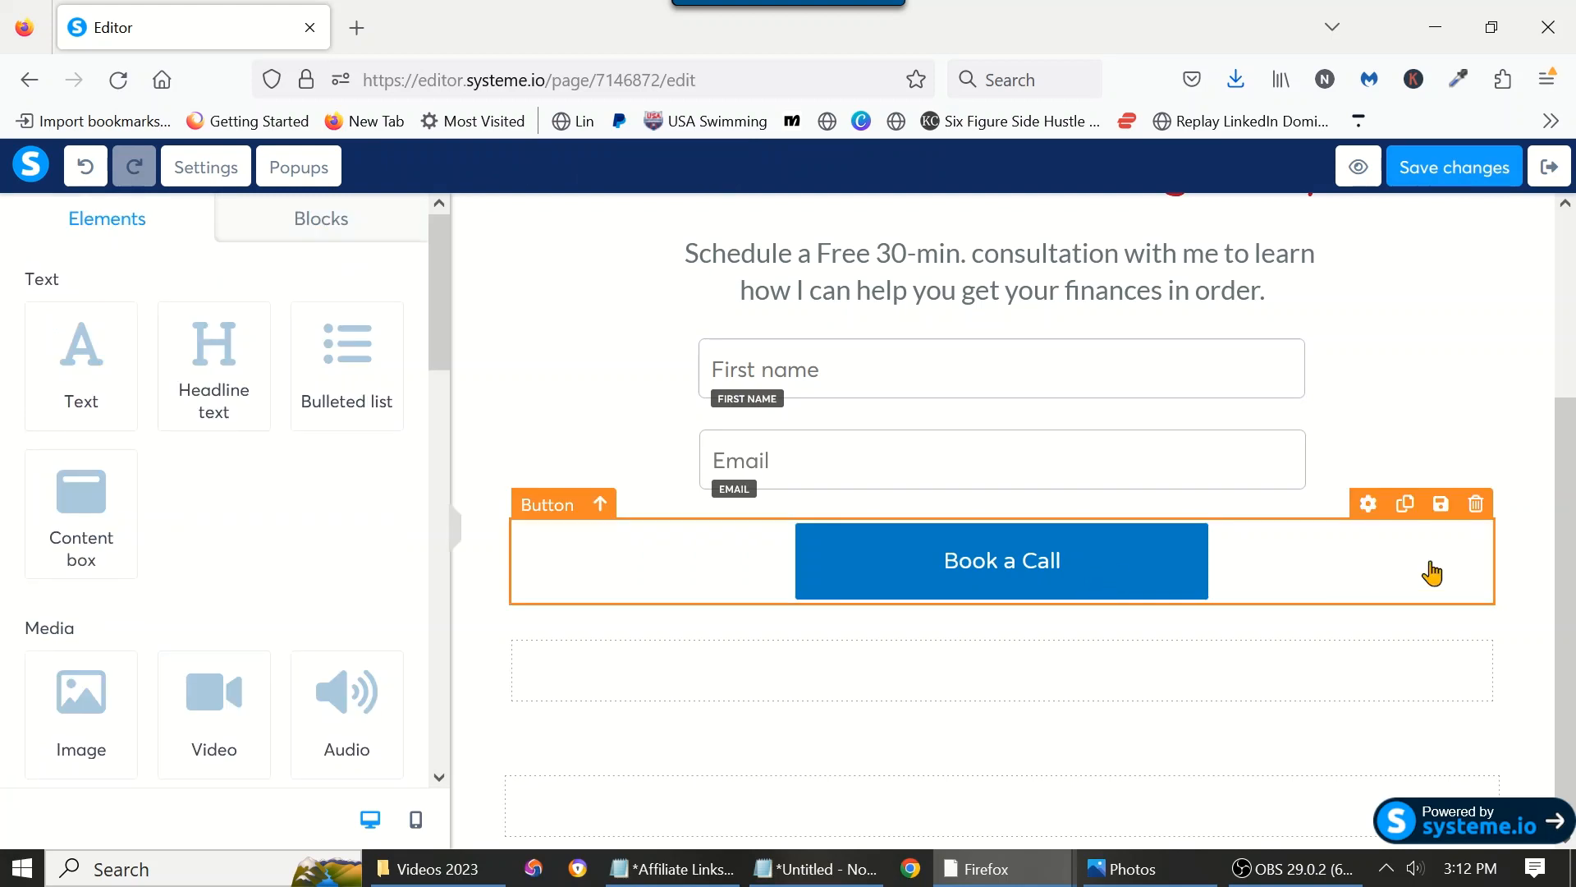
# Step: Replace the "Book a Call" button's text with "Get your FREE ebook now" and close its settings
pyautogui.click(1370, 506)
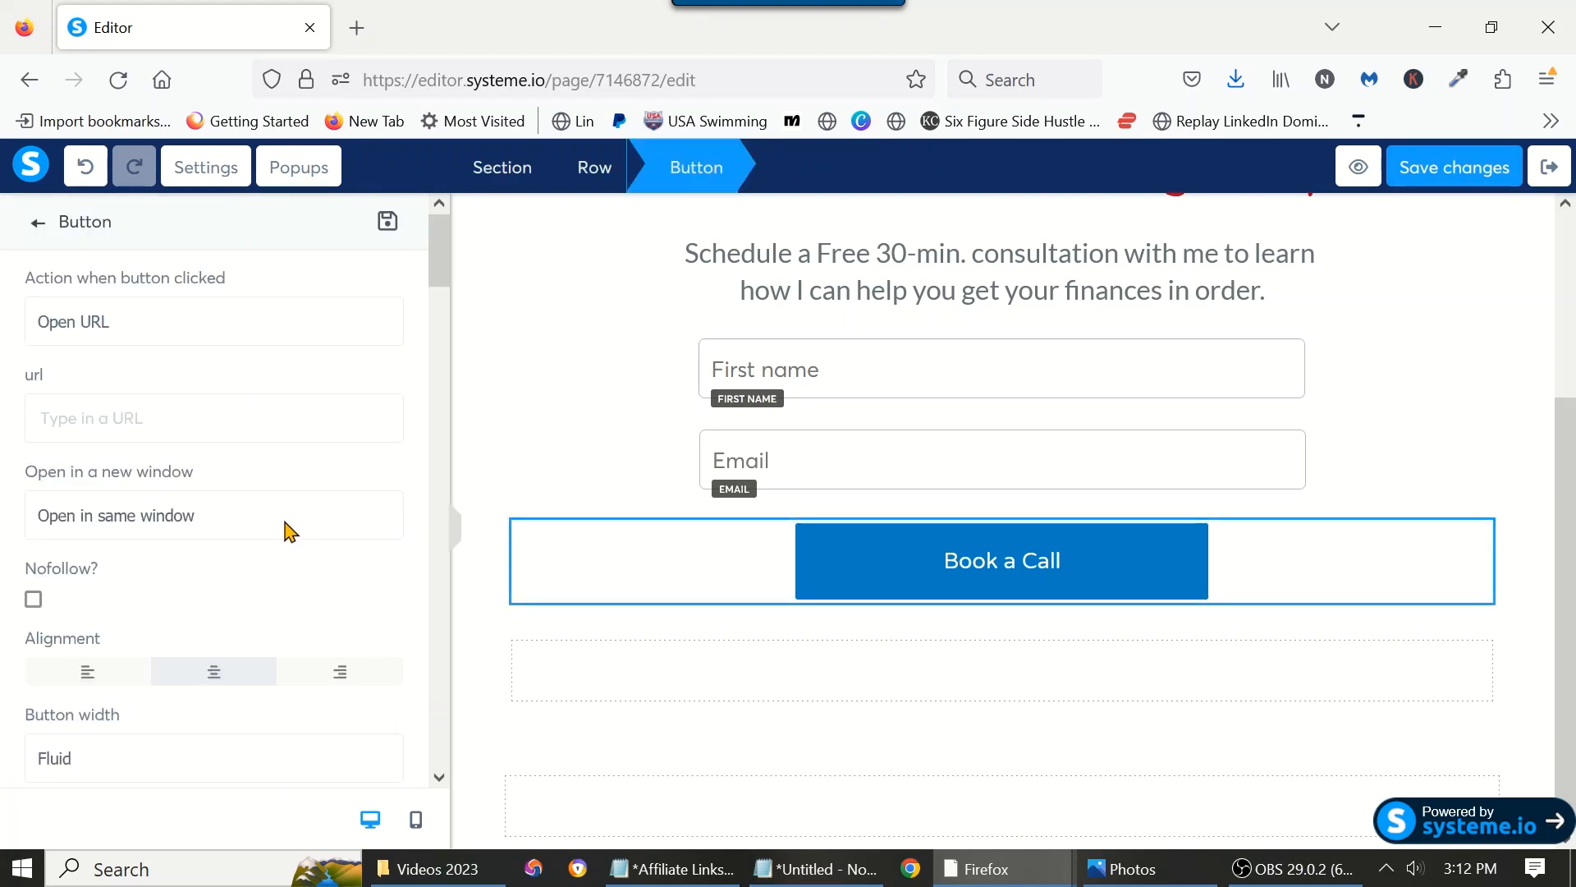
pyautogui.scroll(-2, 432, 297)
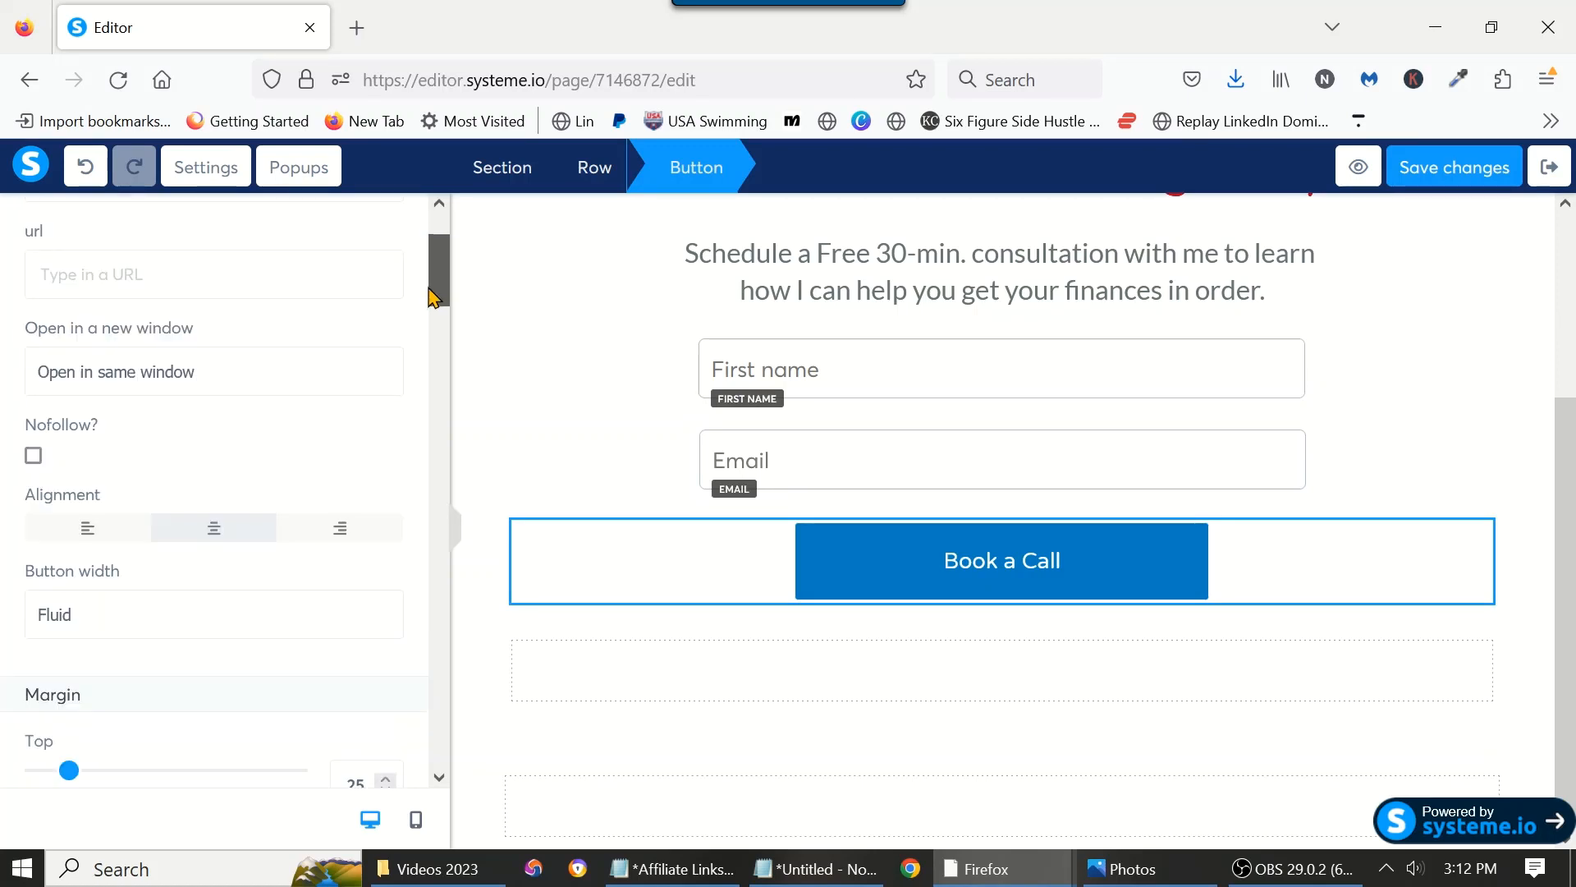
pyautogui.moveTo(432, 297); pyautogui.dragTo(418, 378)
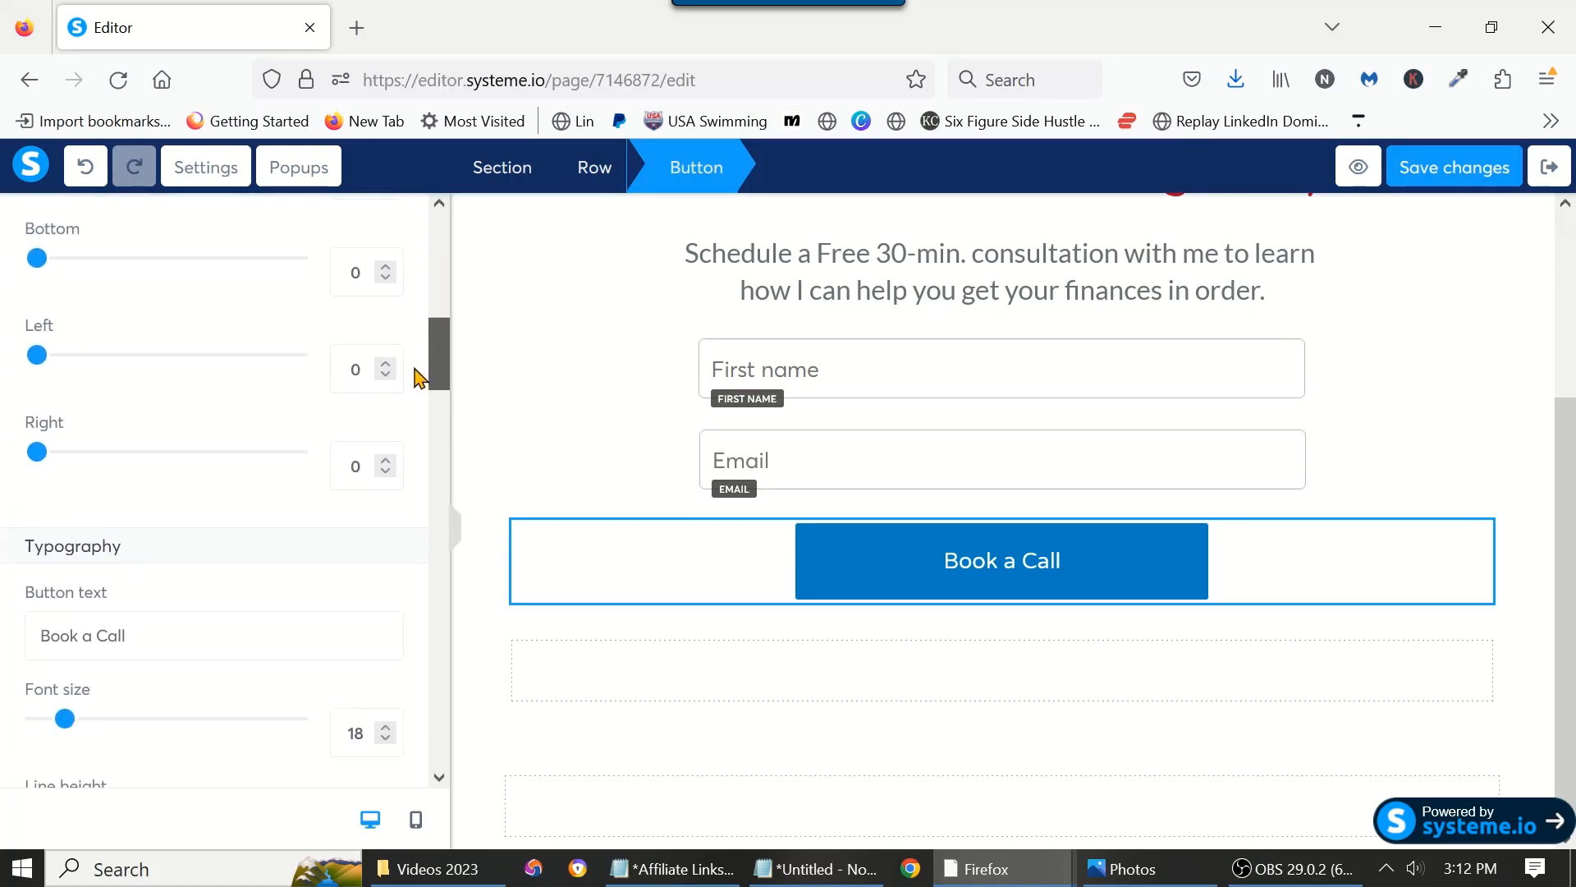
pyautogui.scroll(-2, 431, 532)
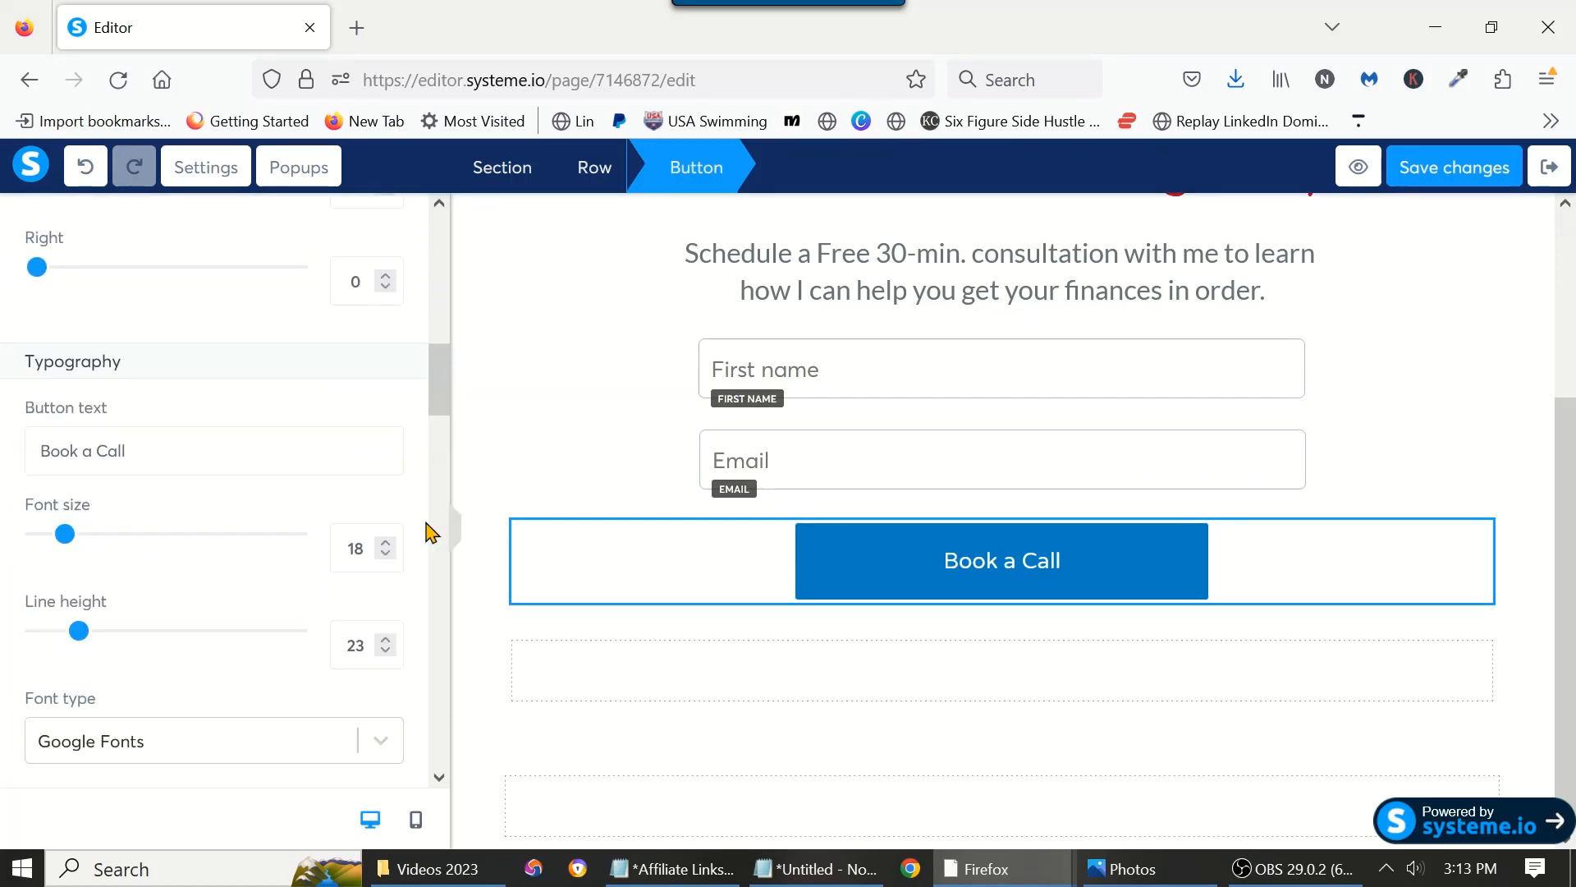
pyautogui.click(185, 451)
pyautogui.press('BackSpace')
pyautogui.press('BackSpace')
pyautogui.press('BackSpace')
pyautogui.press('BackSpace')
pyautogui.press('BackSpace')
pyautogui.press('BackSpace')
pyautogui.press('BackSpace')
pyautogui.press('BackSpace')
pyautogui.press('BackSpace')
pyautogui.press('BackSpace')
pyautogui.press('BackSpace')
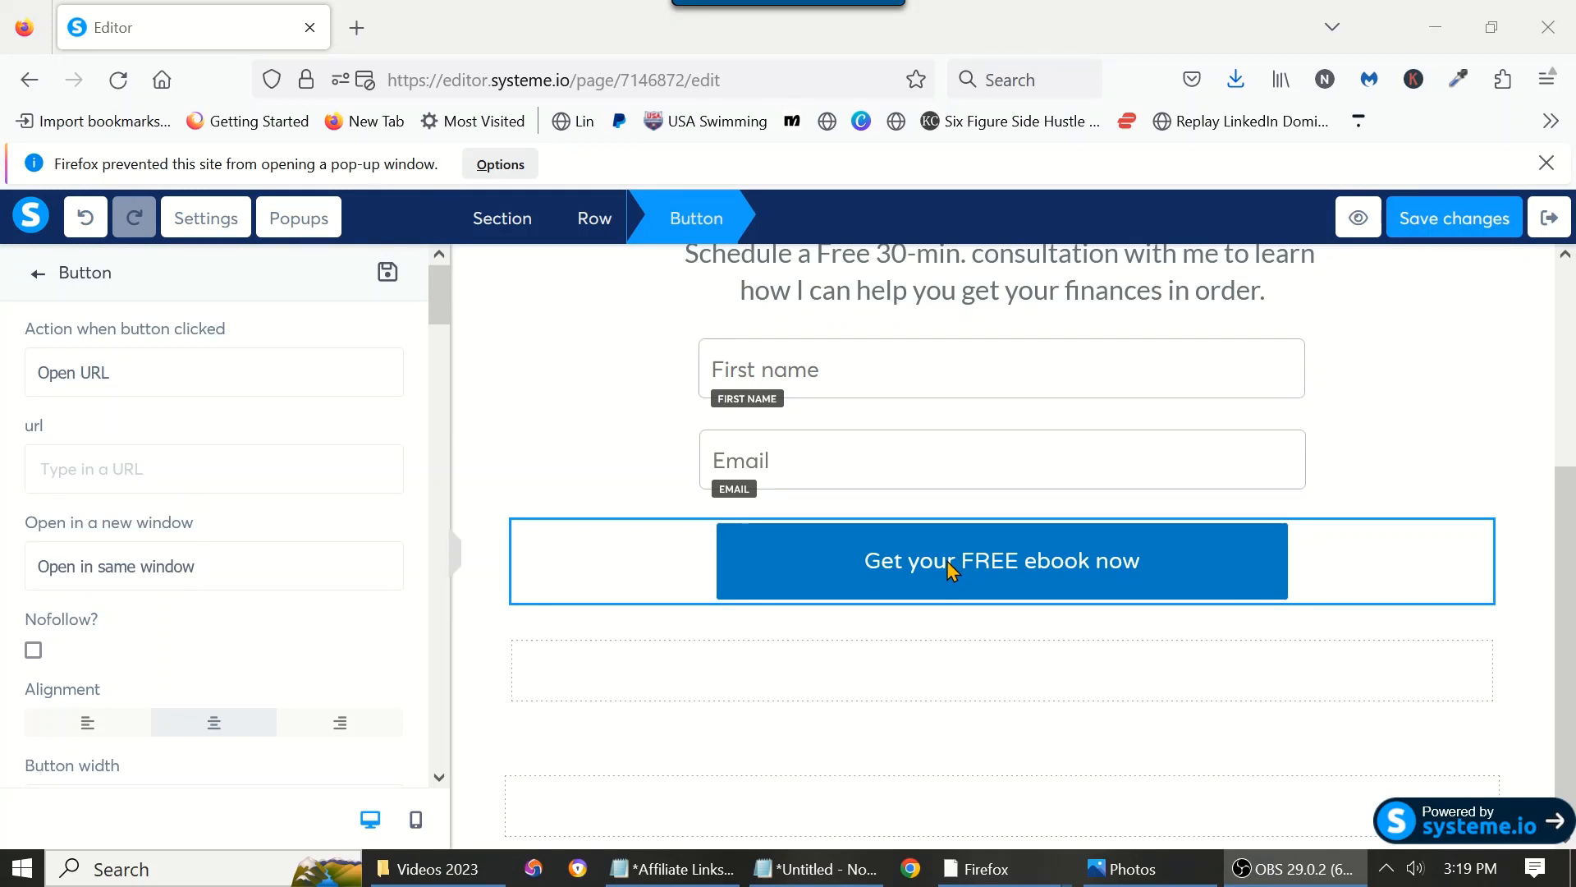
pyautogui.press('Escape')
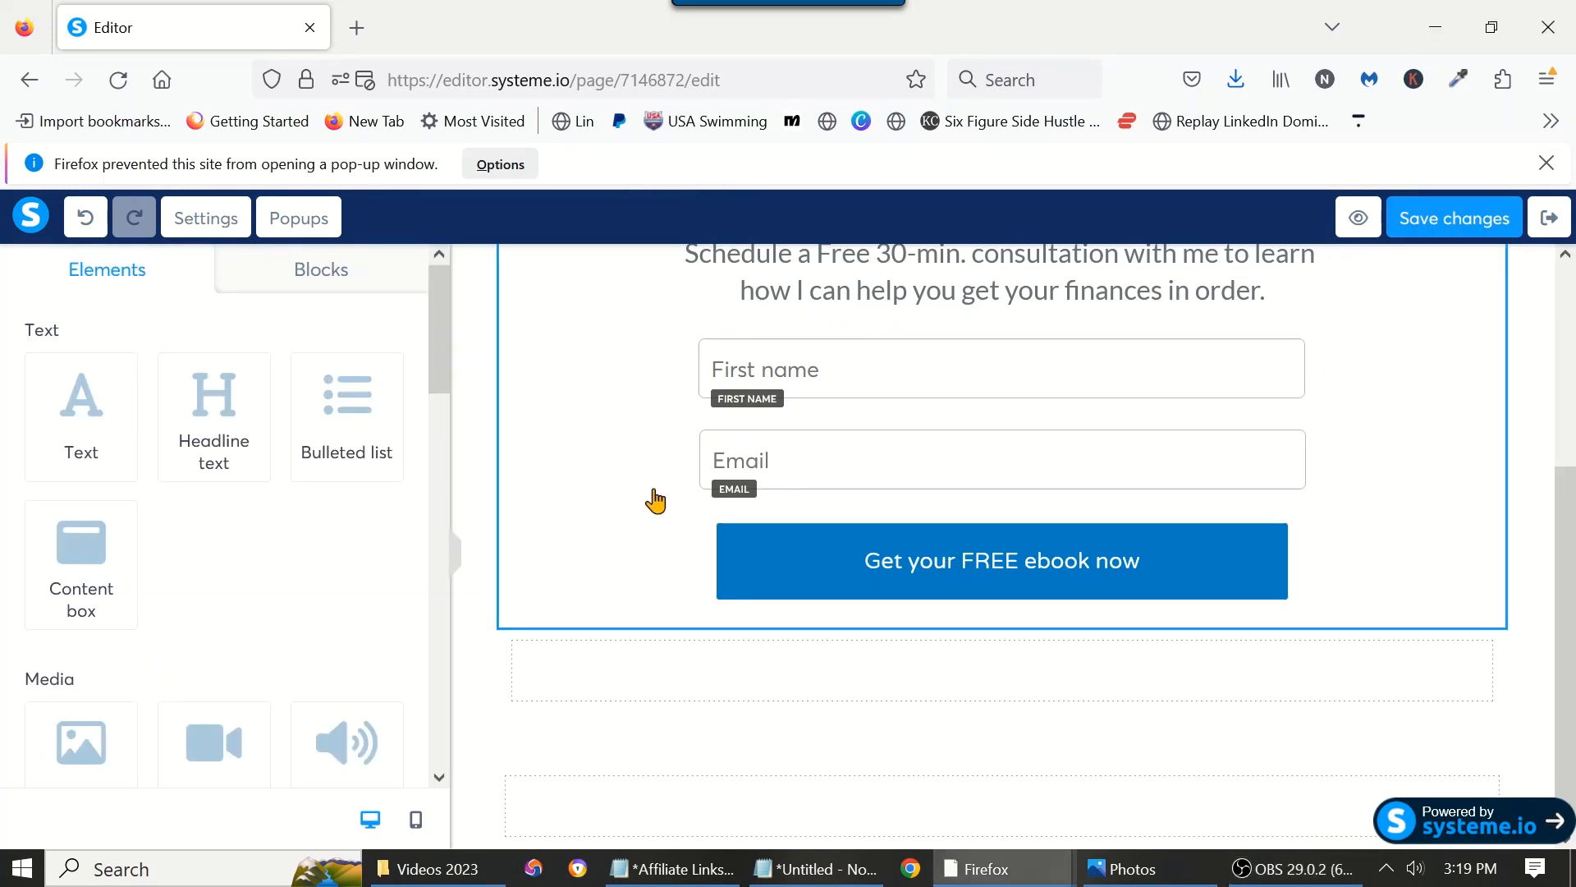
# Step: Set the ebook button's action to Download file and attach Spreadsheet_Millions.pdf
pyautogui.click(781, 545)
pyautogui.press('Escape')
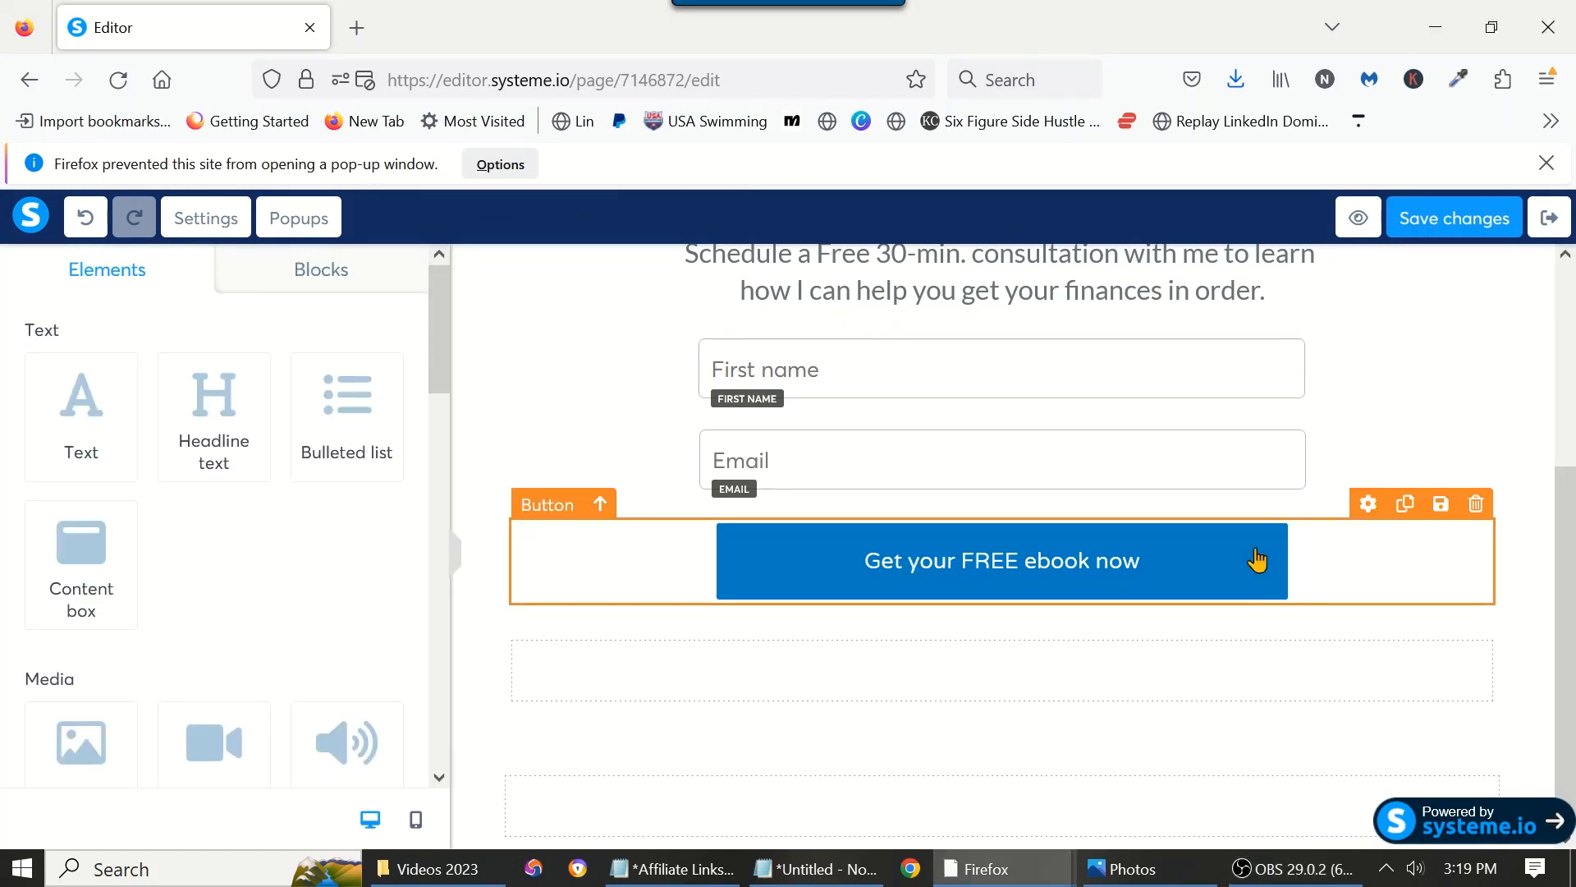
pyautogui.click(1360, 522)
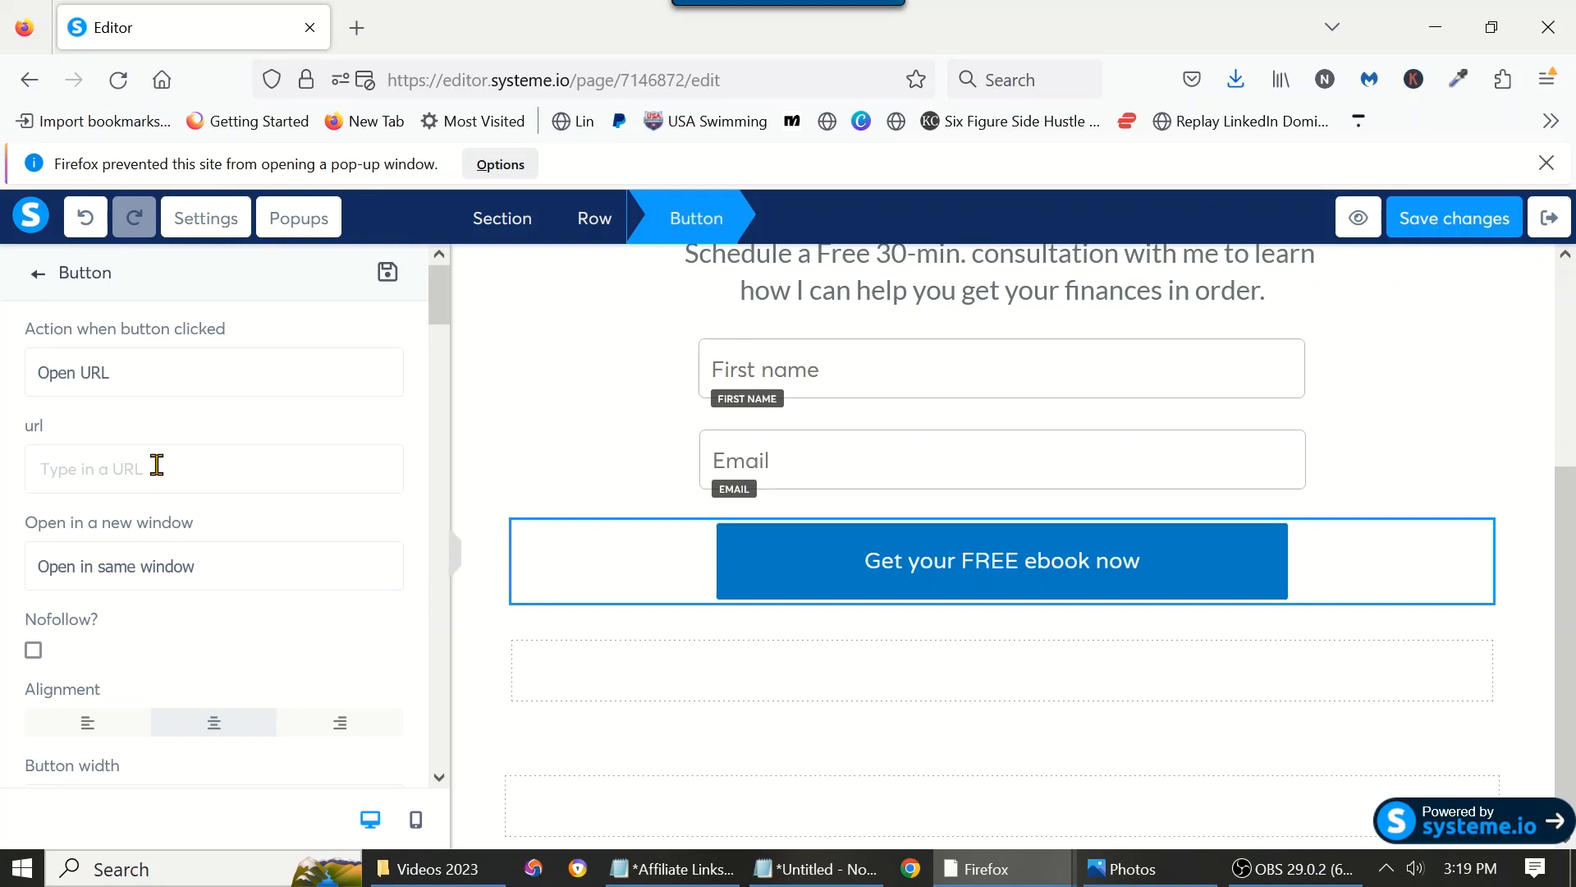
pyautogui.click(298, 375)
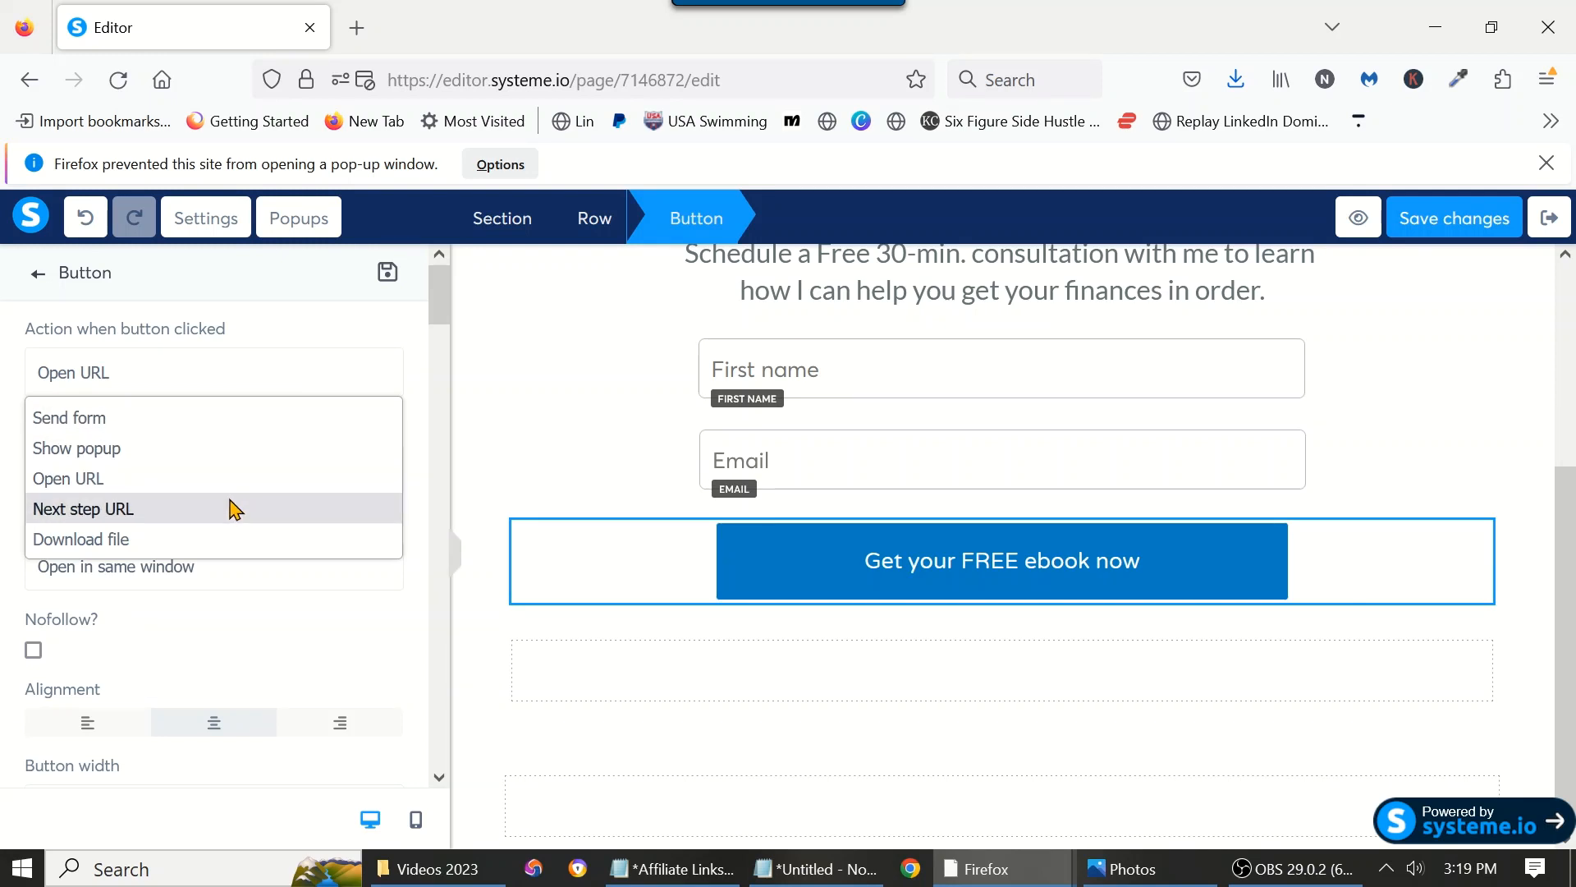
pyautogui.click(220, 541)
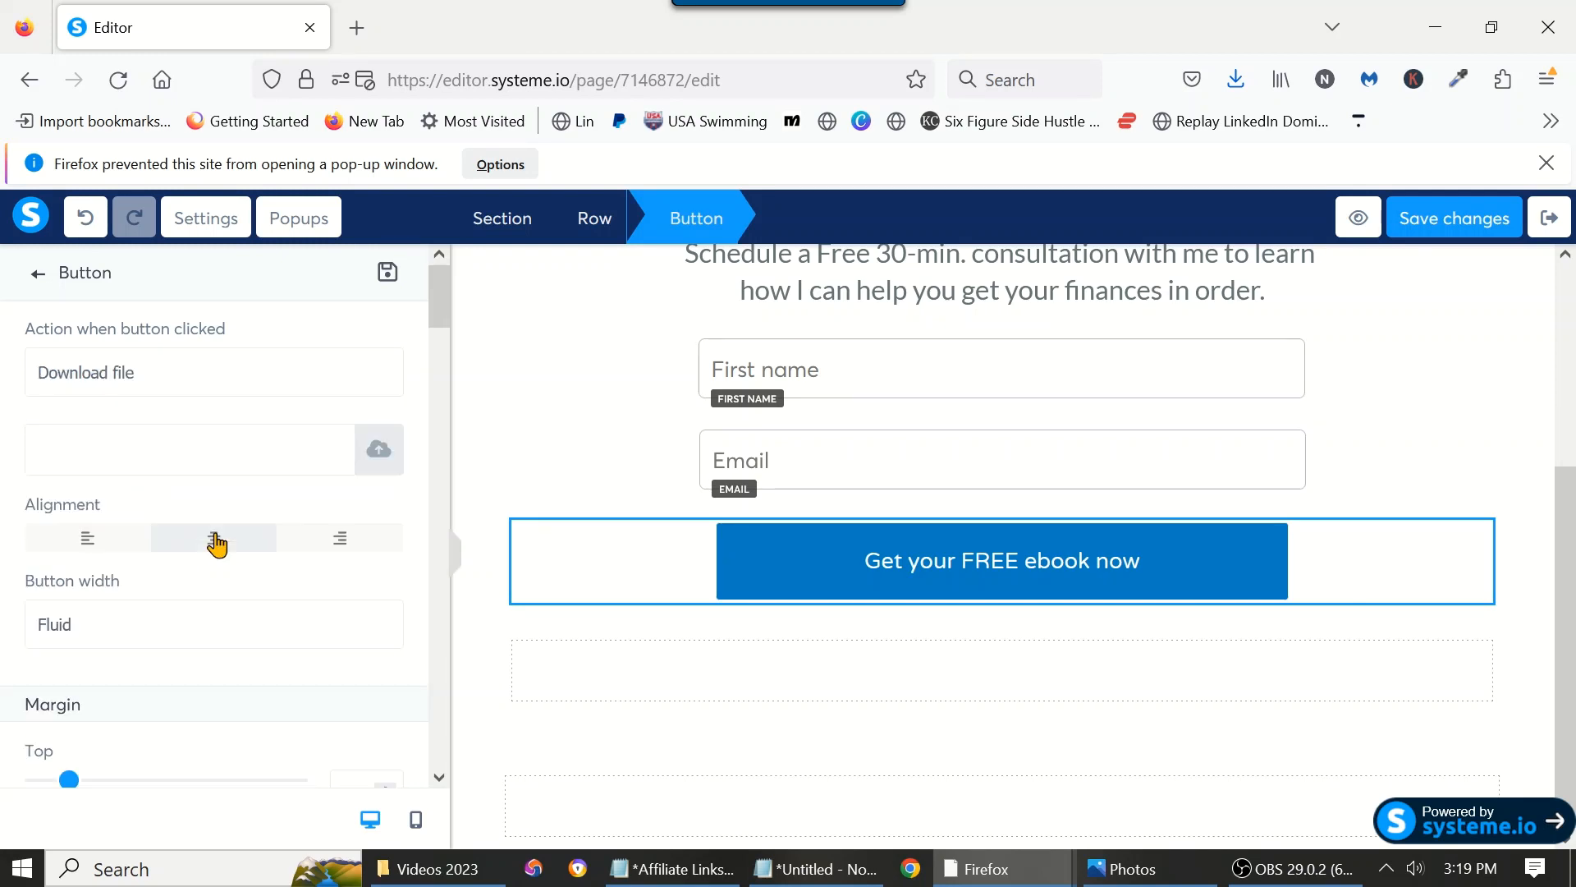
pyautogui.click(379, 462)
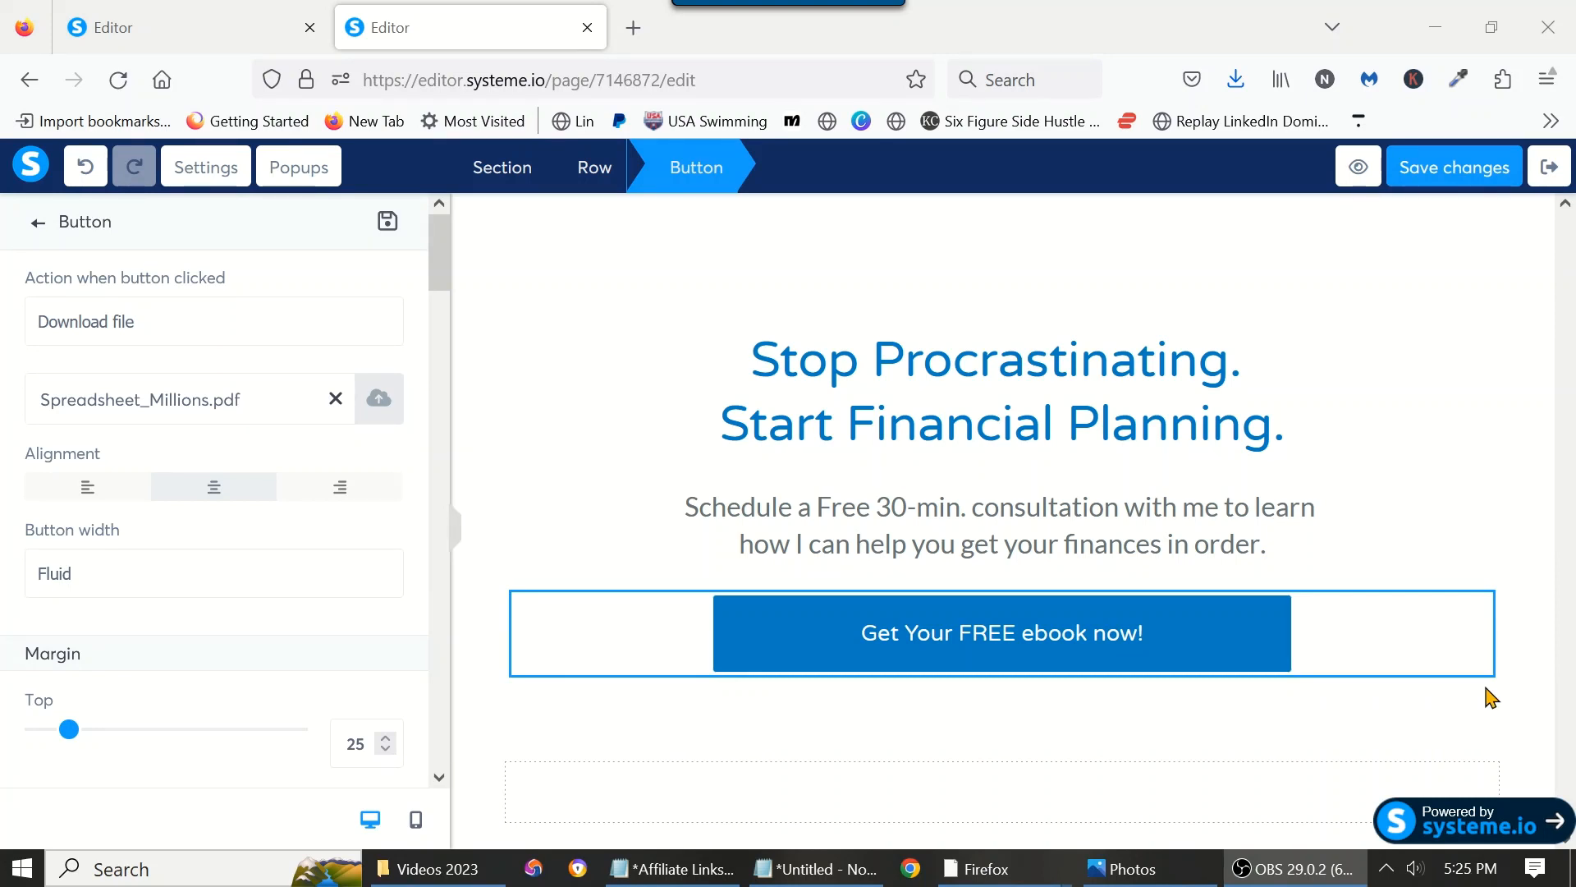
# Step: Save the page changes, preview the page and dismiss the preview's notice banner
pyautogui.click(1442, 173)
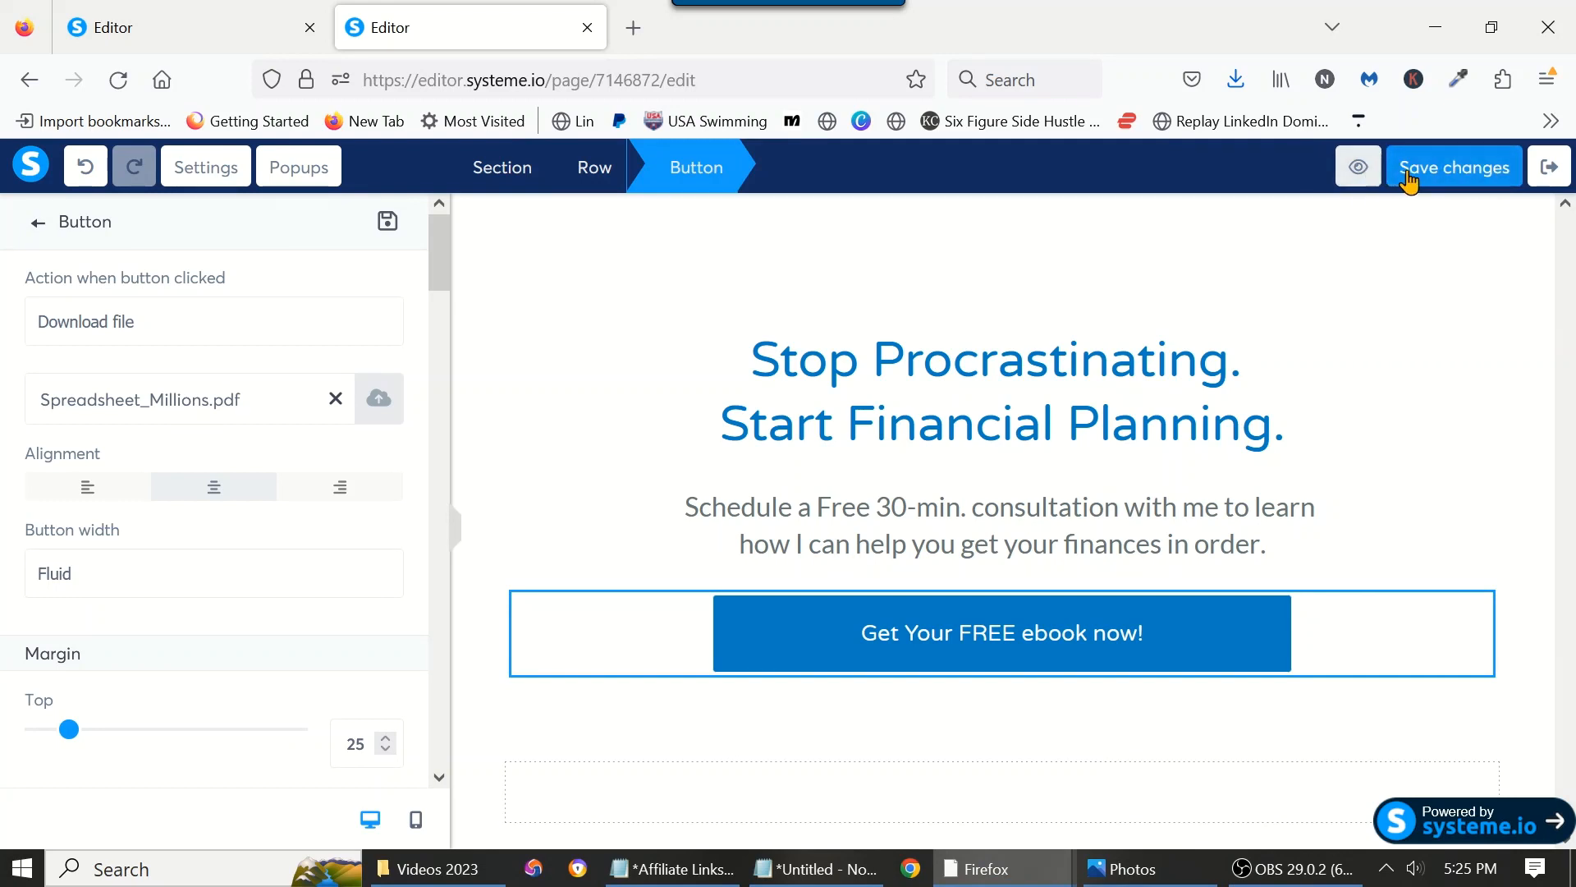
pyautogui.click(1358, 170)
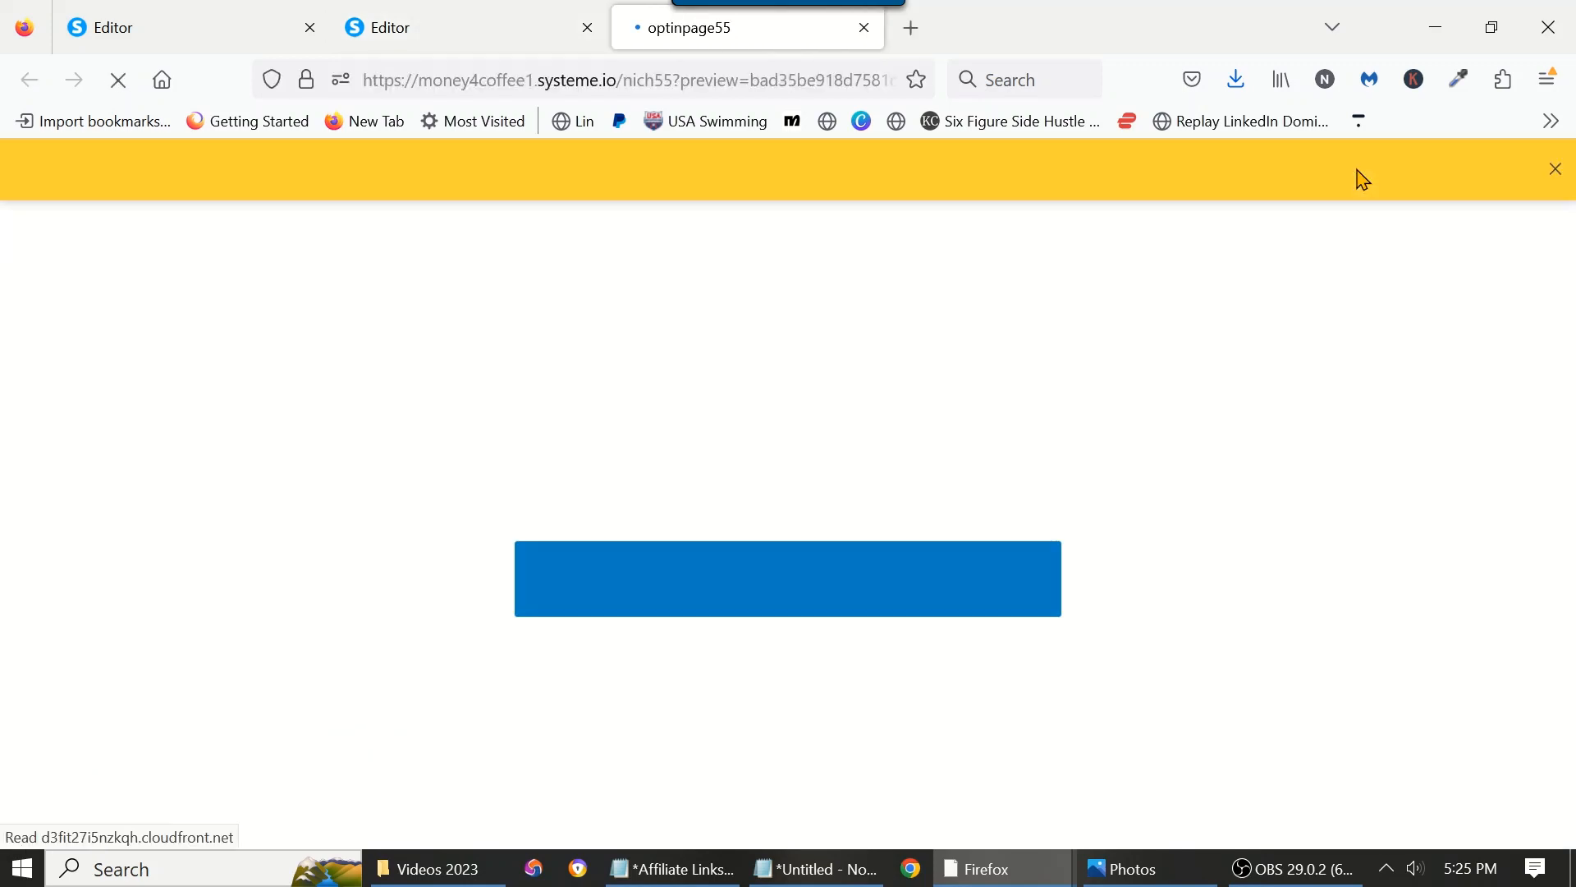
pyautogui.click(1555, 174)
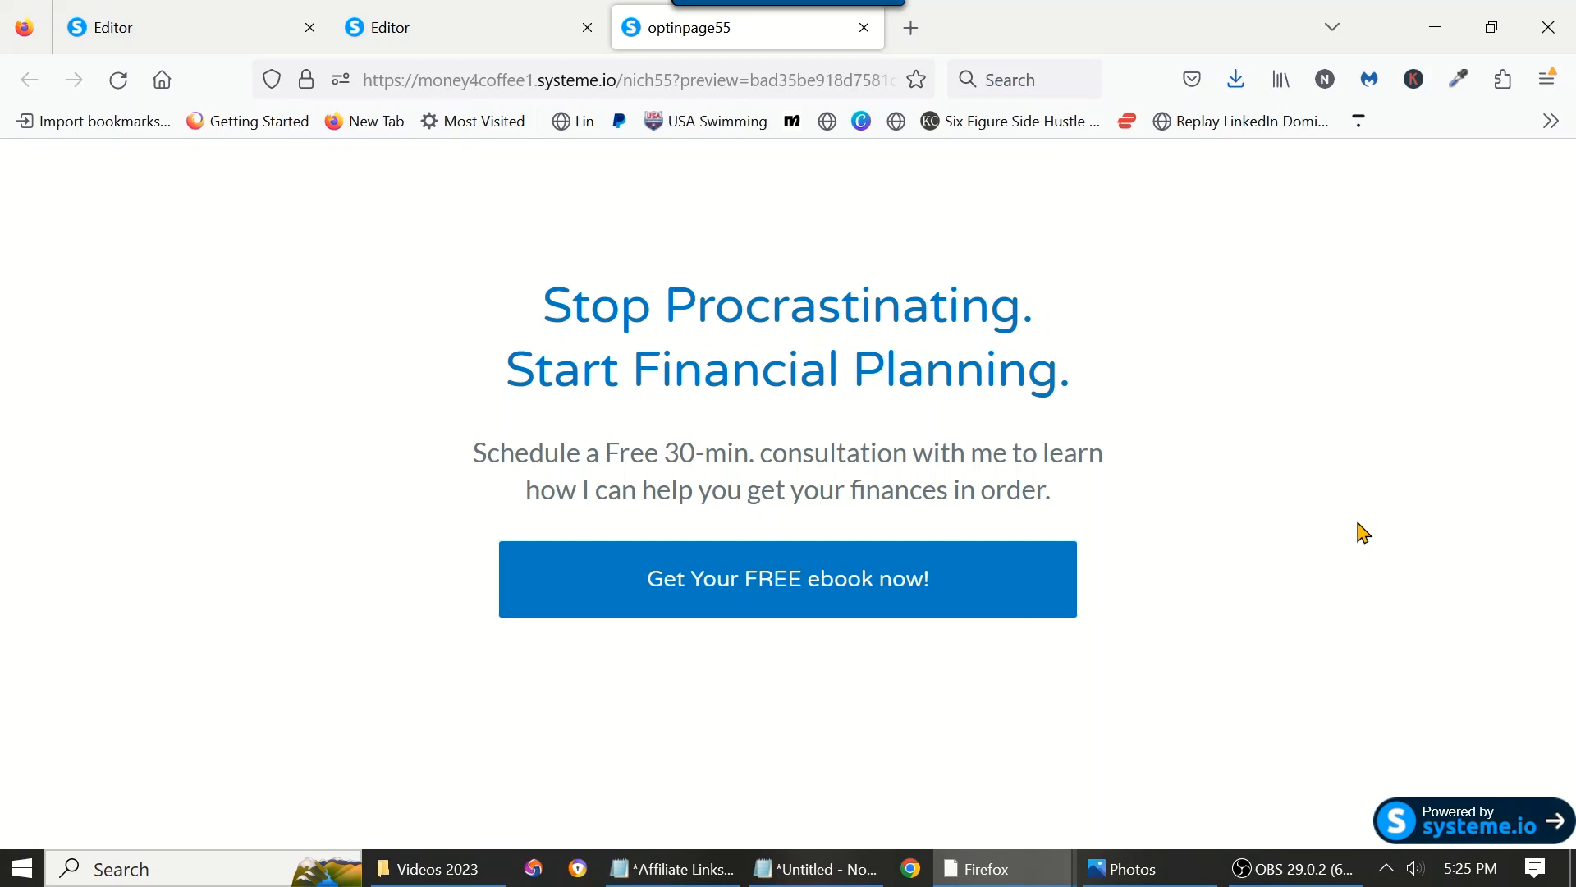
# Step: Test the ebook button in the preview, and save the page changes before exiting the editor to the funnel
pyautogui.click(839, 588)
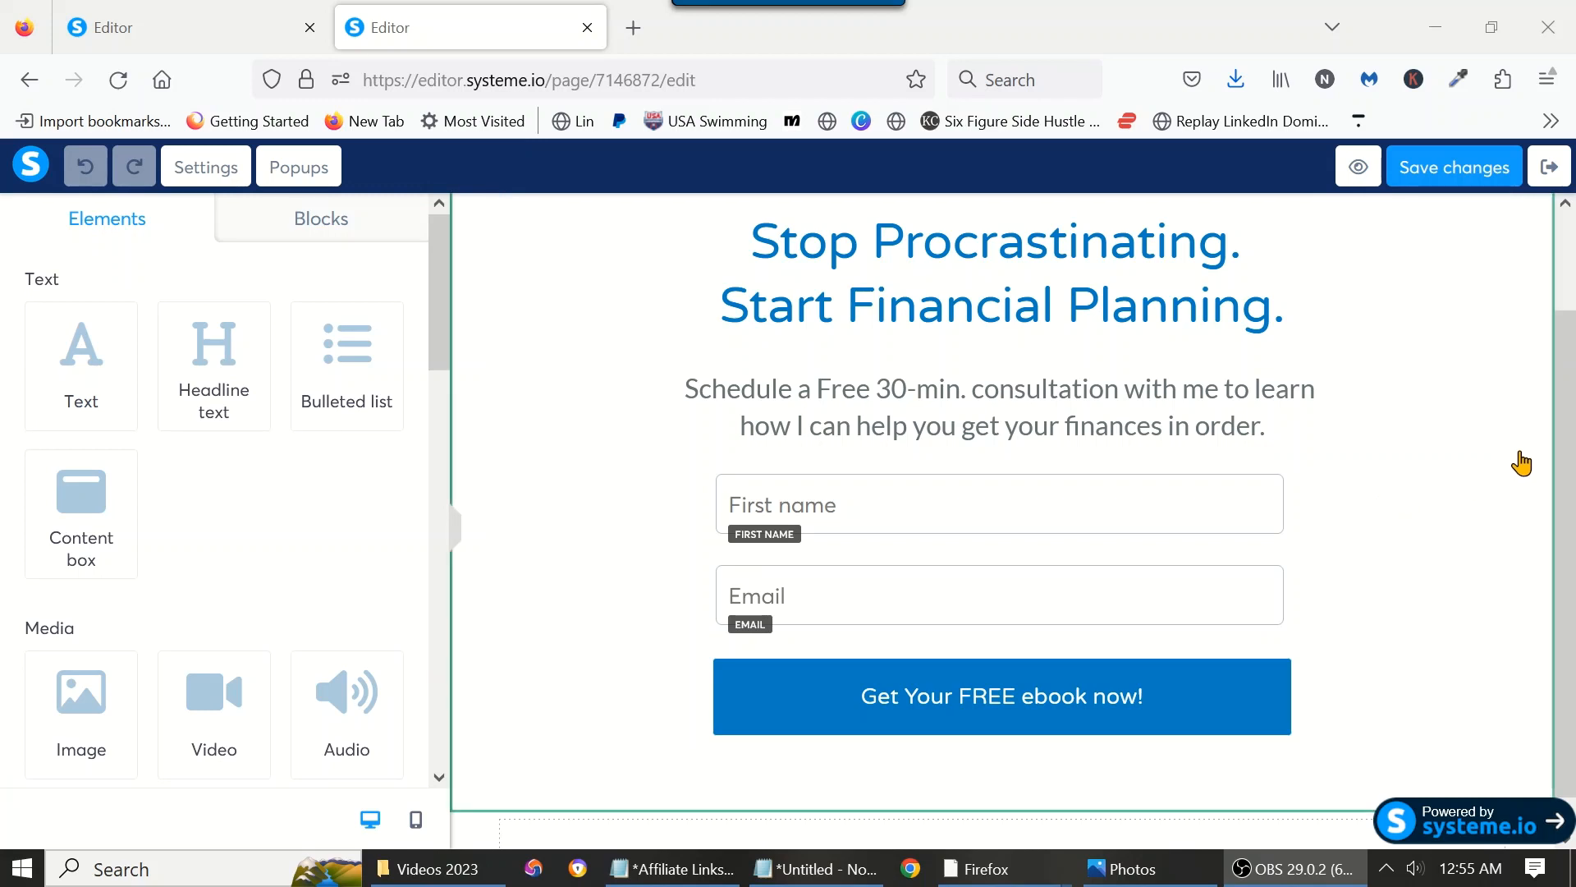
pyautogui.moveTo(1564, 436); pyautogui.dragTo(1568, 393)
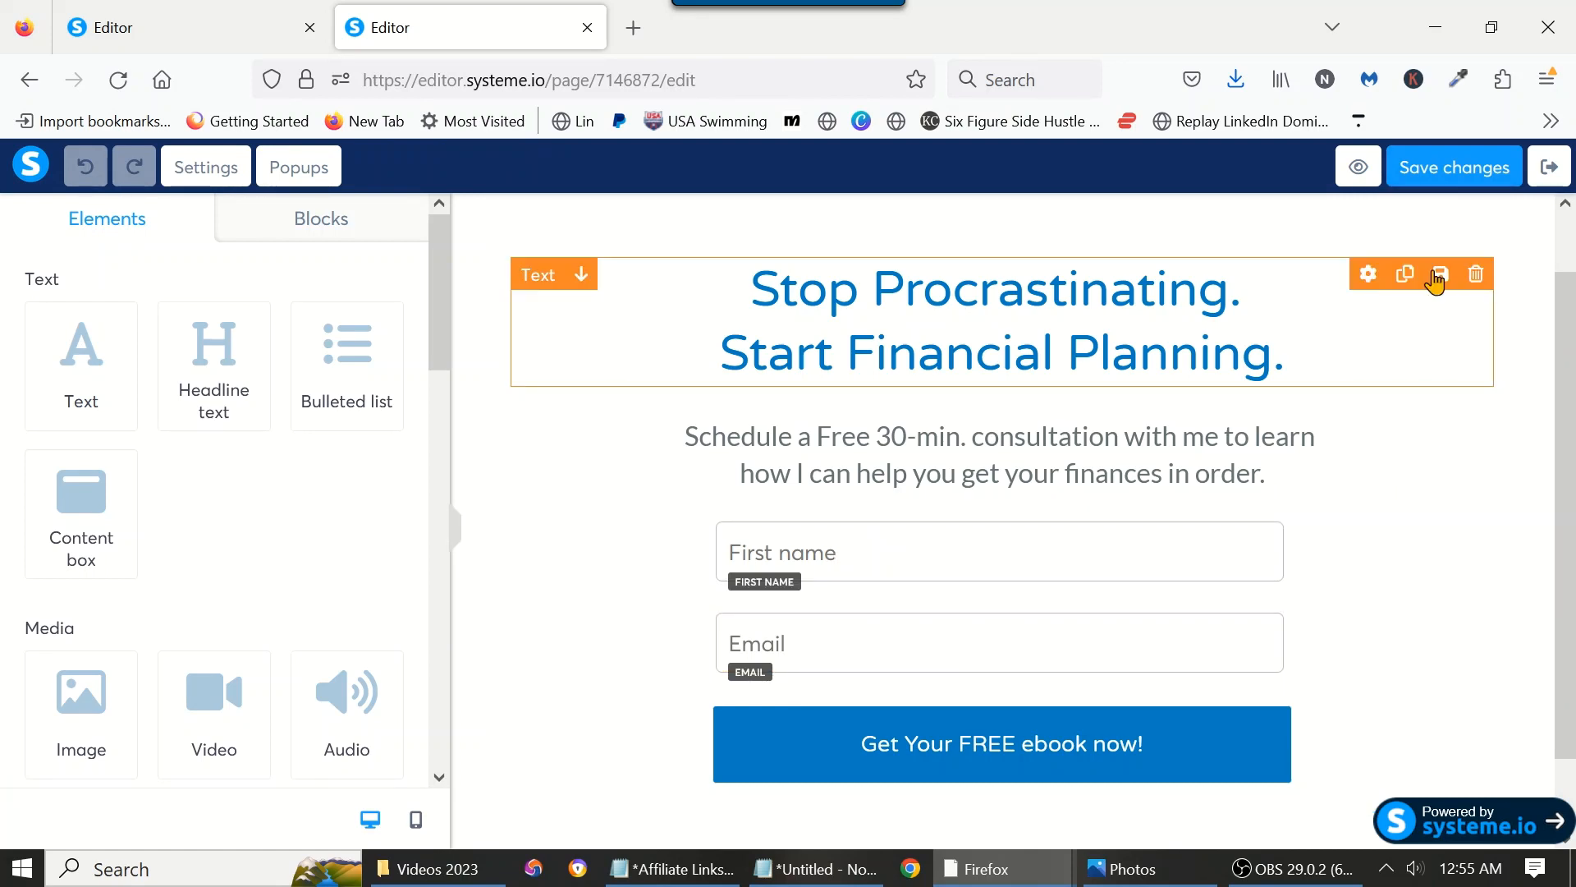
pyautogui.click(1443, 183)
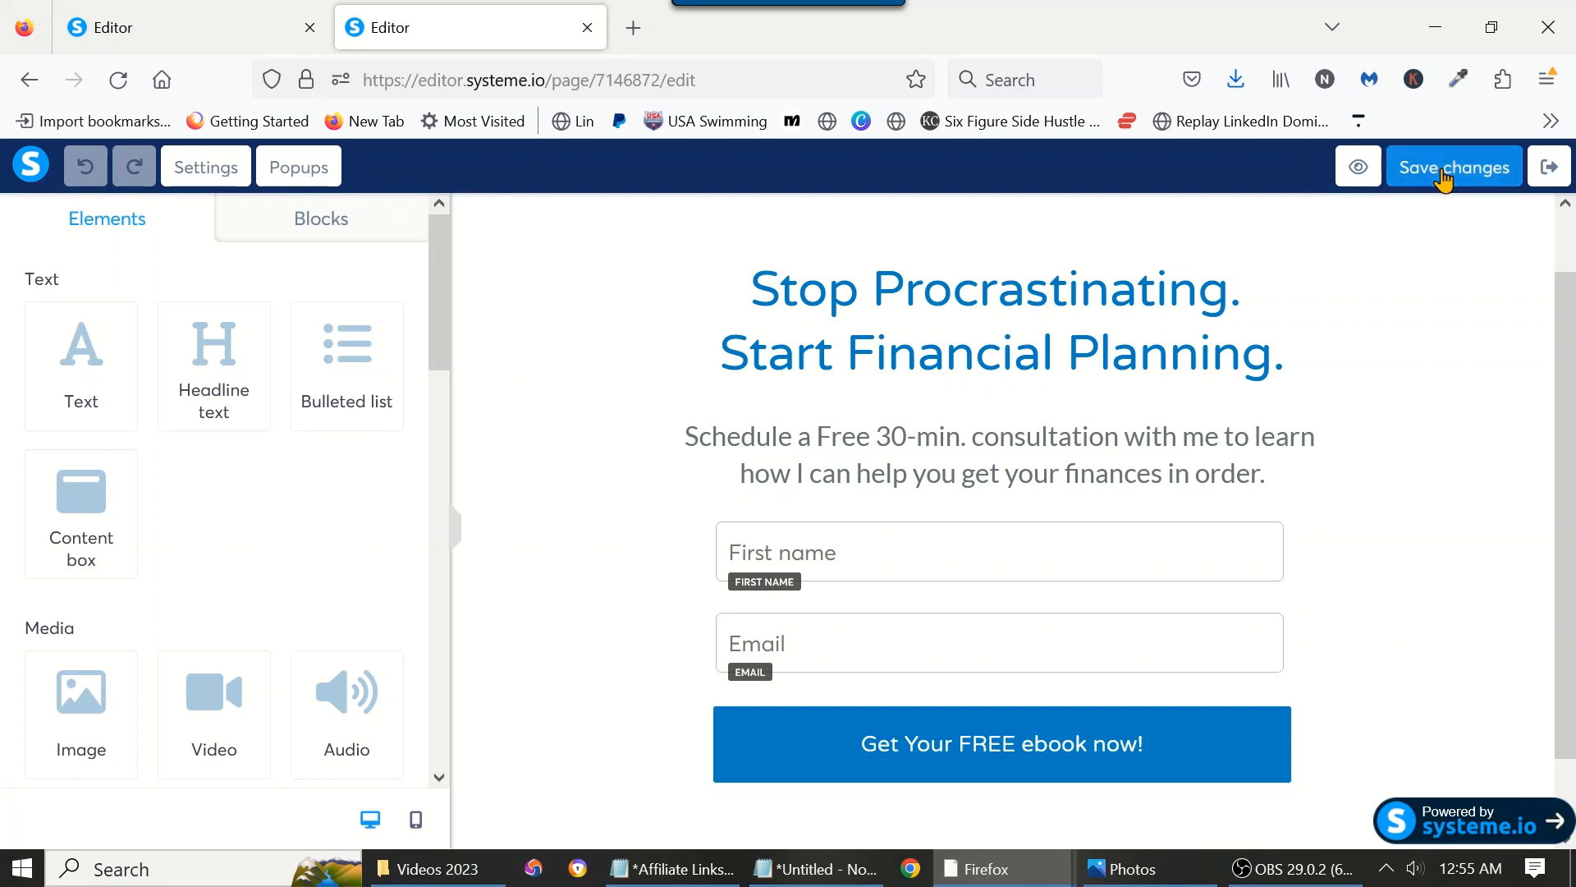
pyautogui.click(1551, 173)
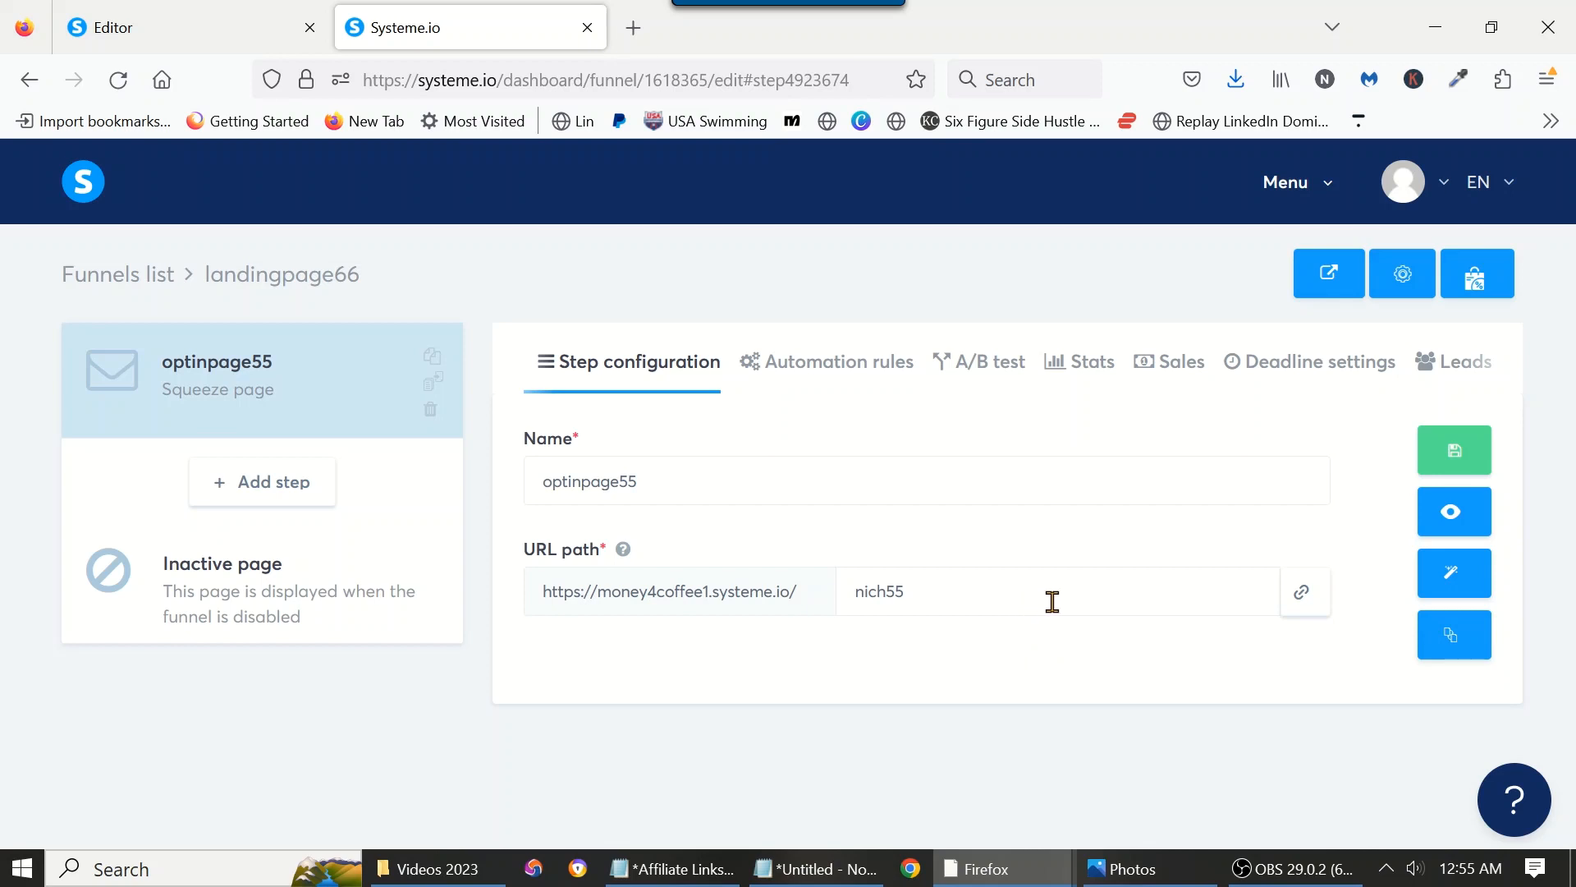
# Step: Open the live optinpage55 page and test the ebook download with the first name and email filled in, returning to the page
pyautogui.click(1445, 526)
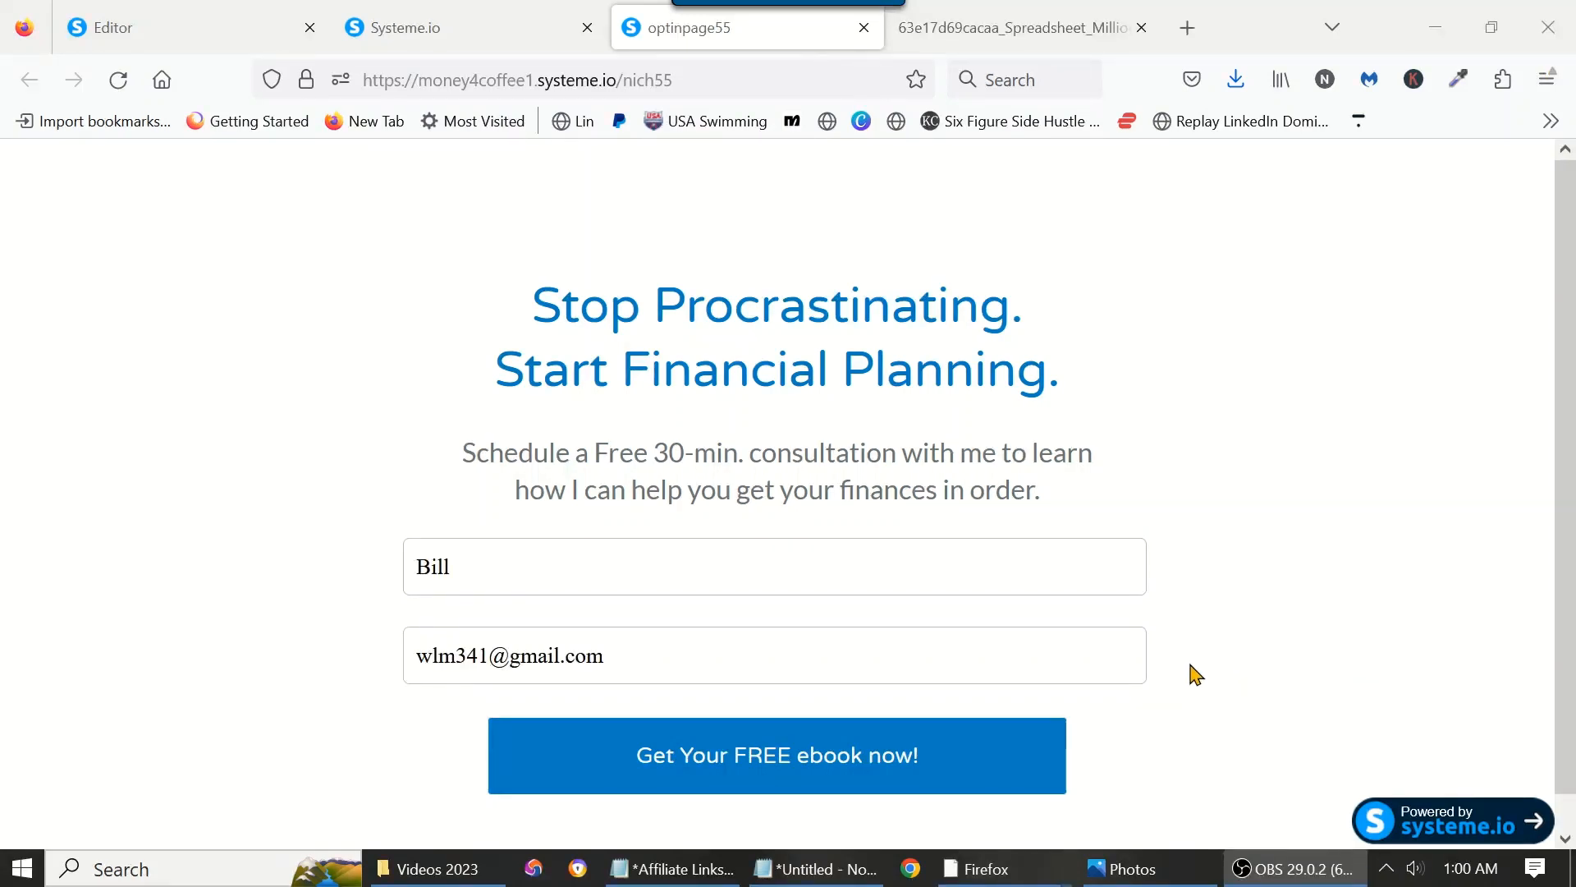
pyautogui.click(650, 561)
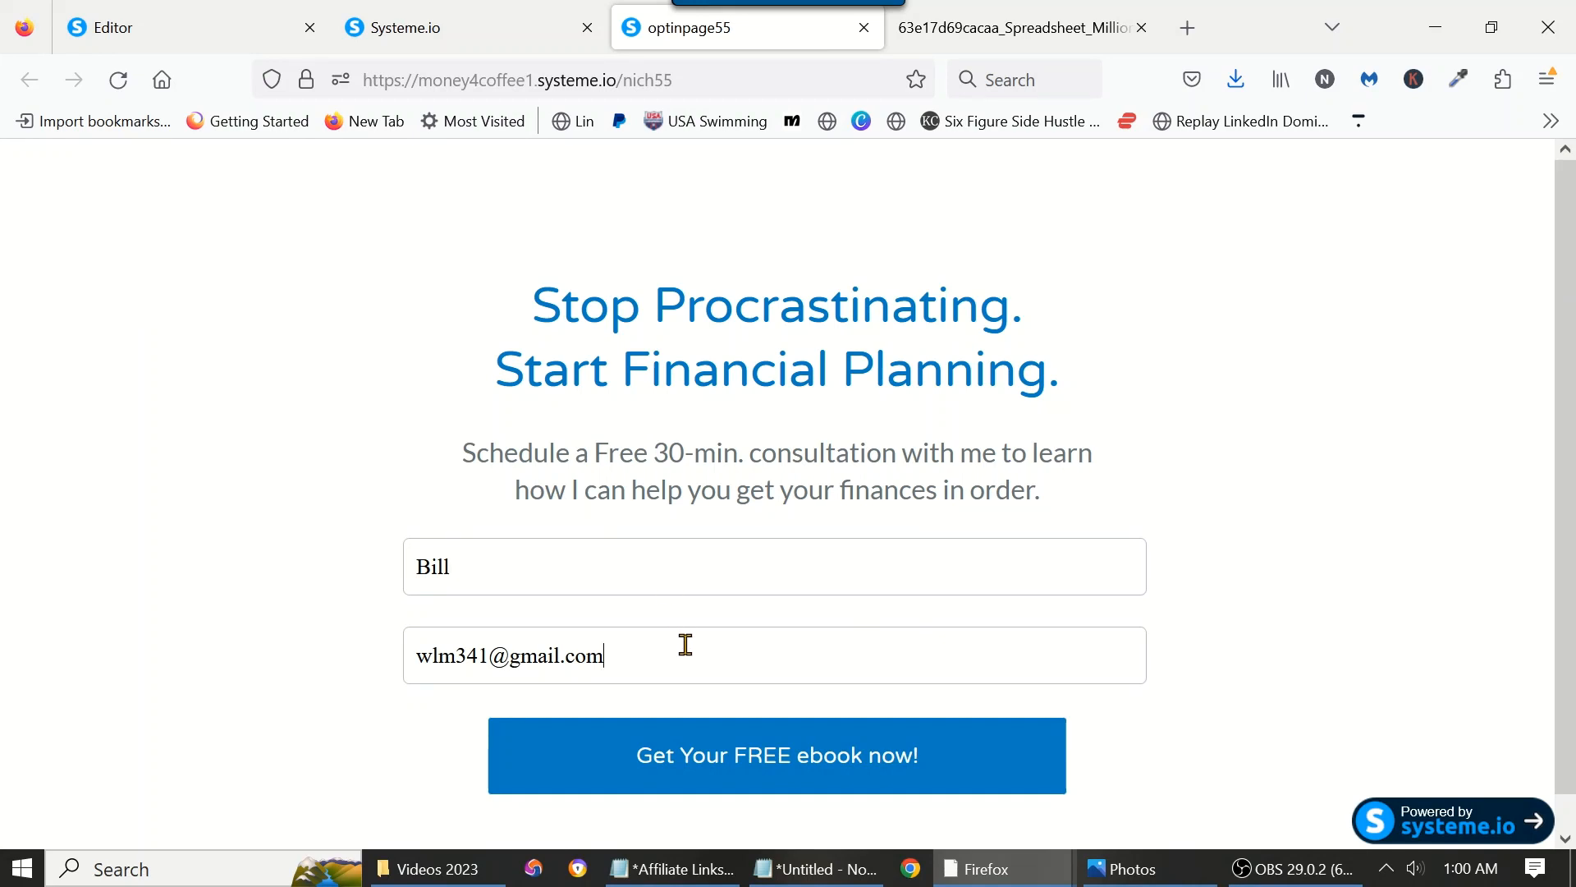
pyautogui.click(772, 759)
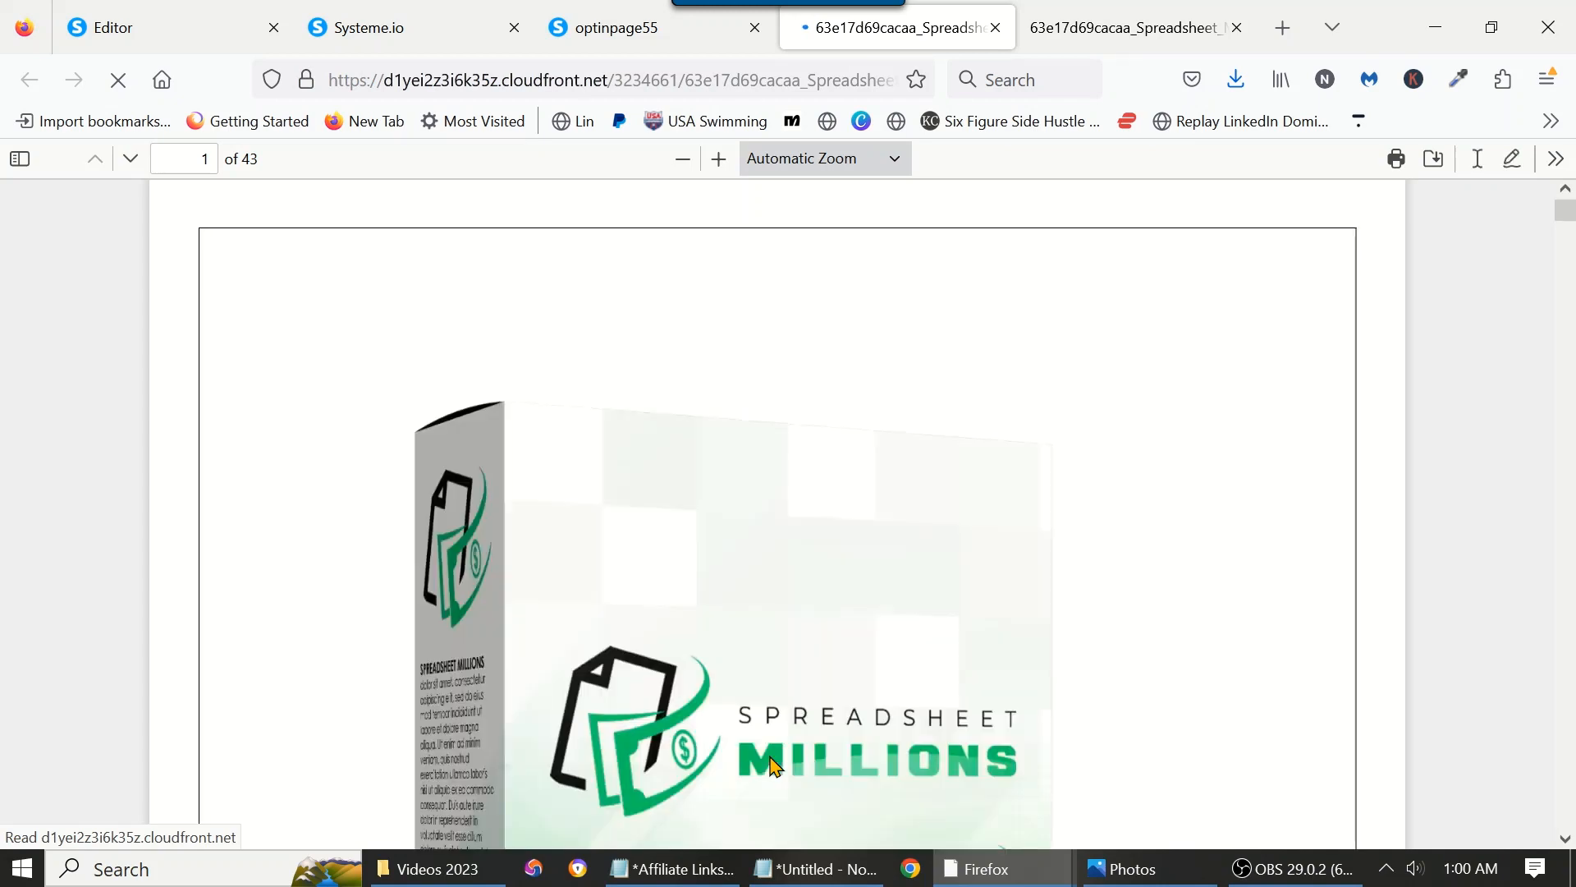
pyautogui.click(701, 37)
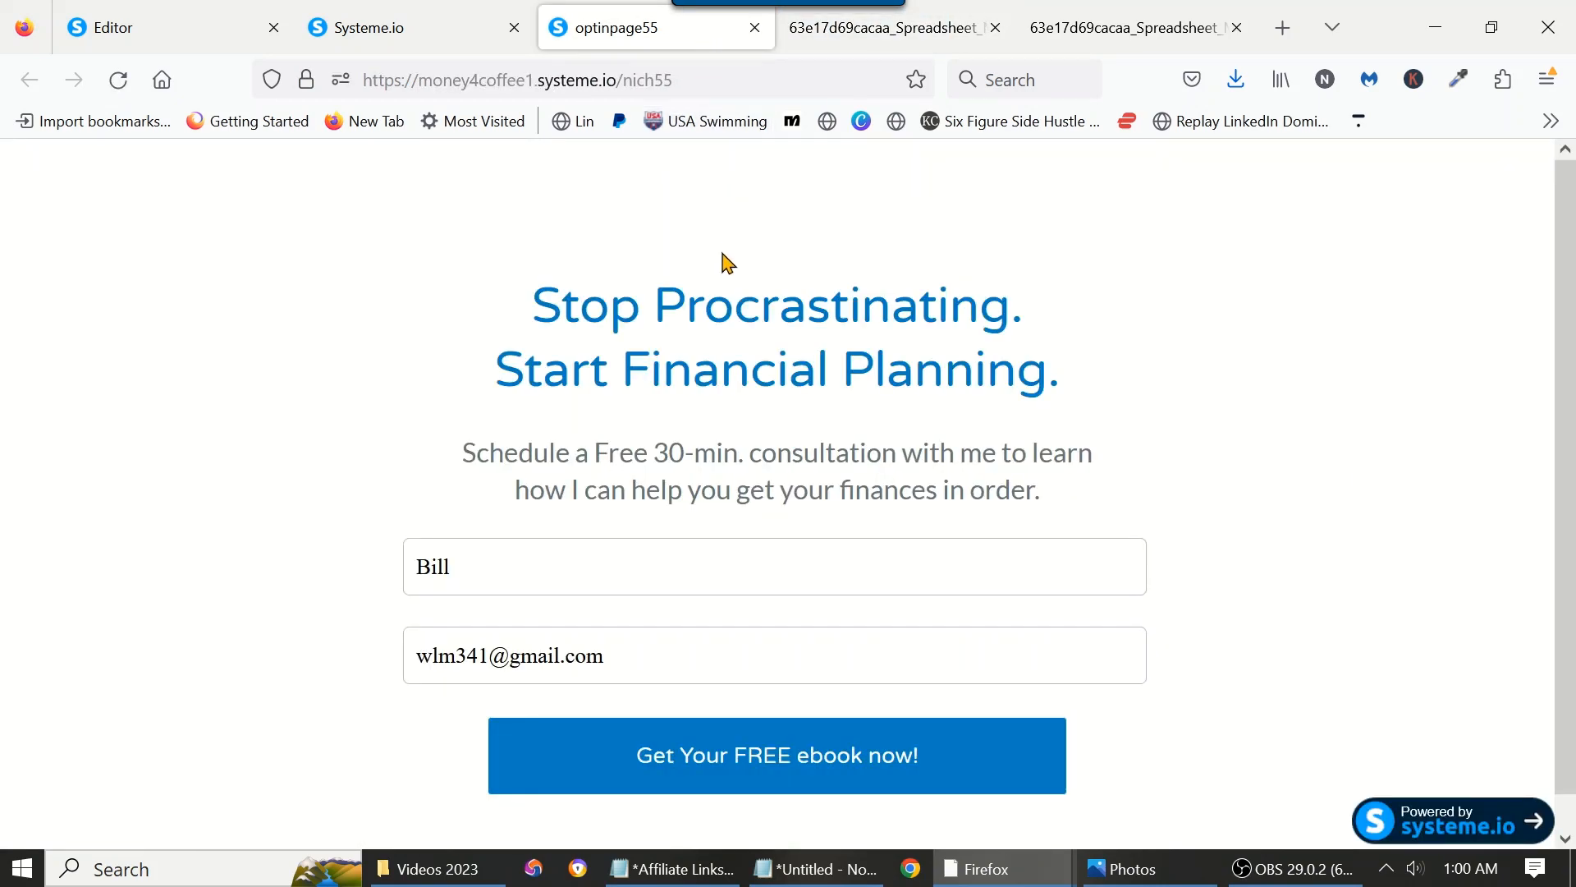
# Step: Reopen optinpage55 in the page editor and open the ebook button's list of click actions
pyautogui.click(443, 29)
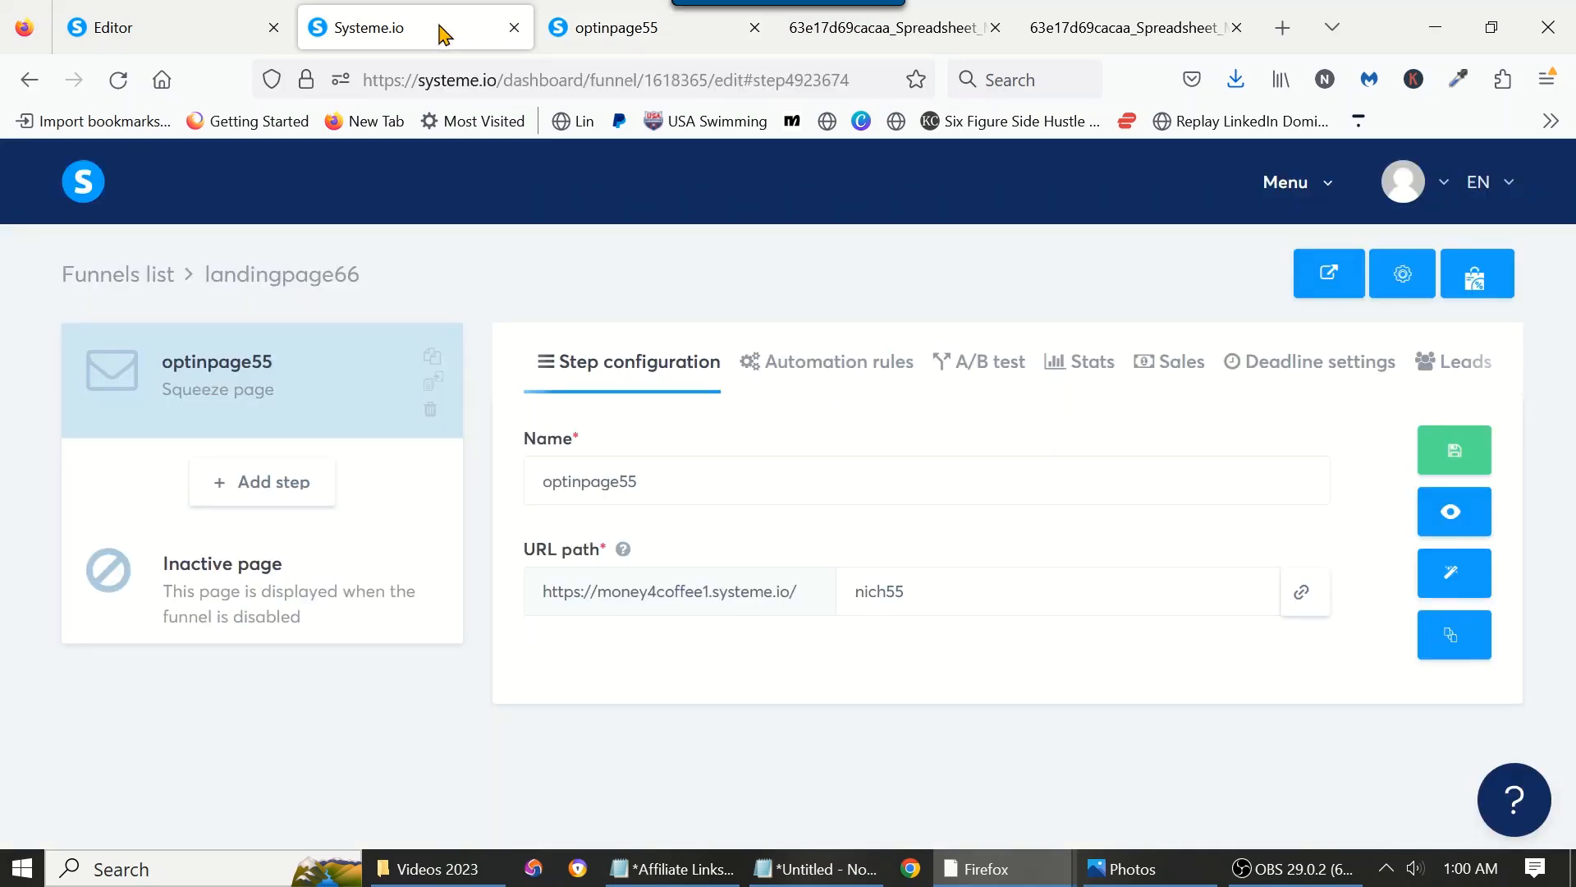
pyautogui.click(1451, 573)
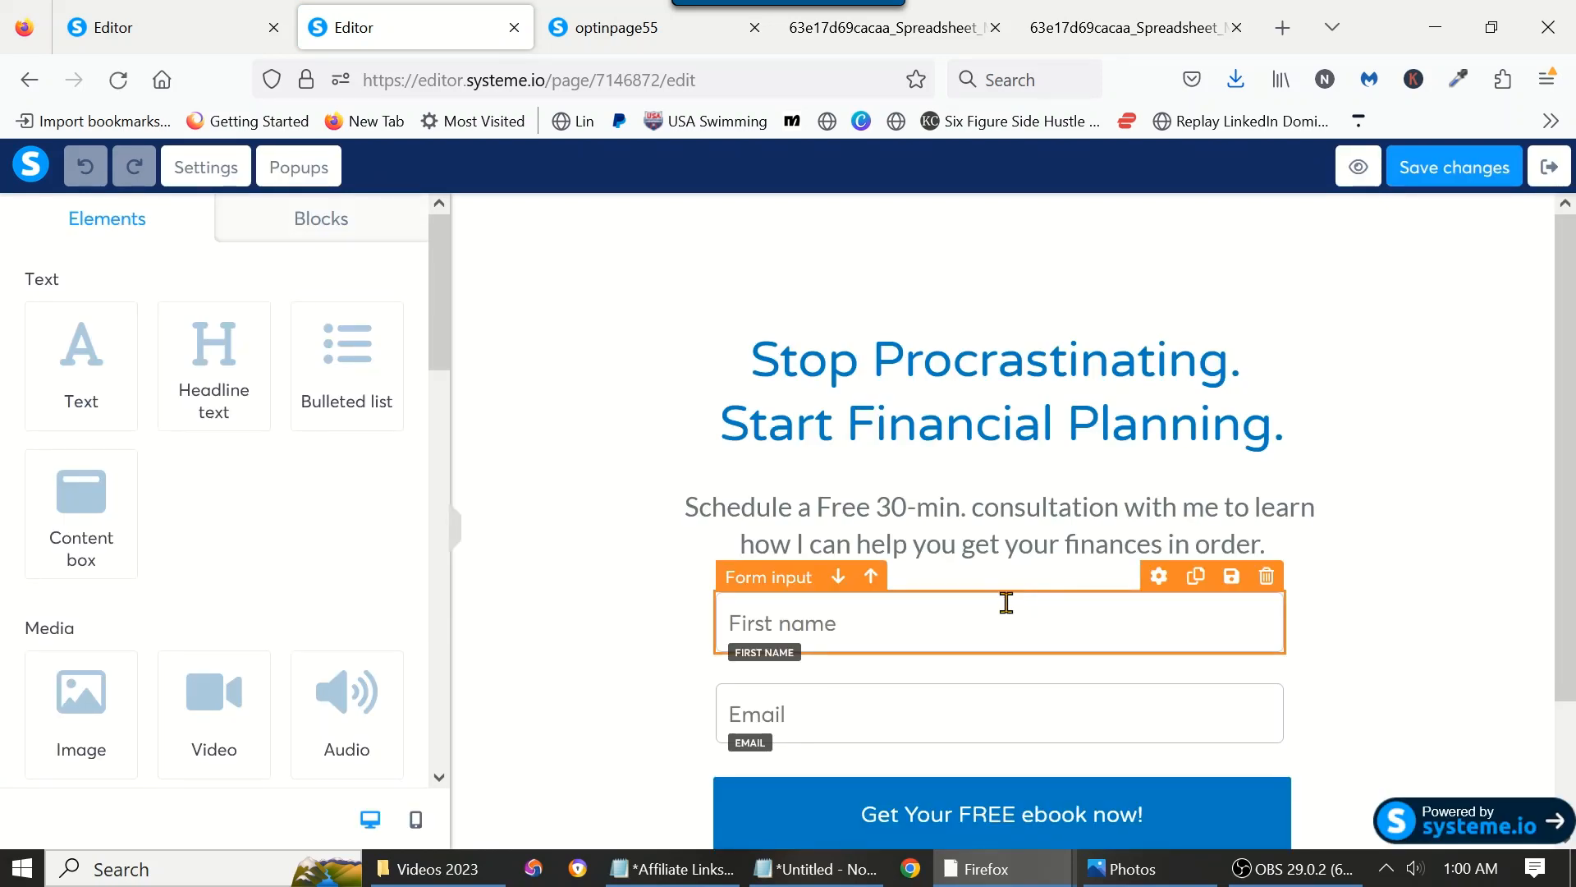
pyautogui.scroll(-2, 1005, 619)
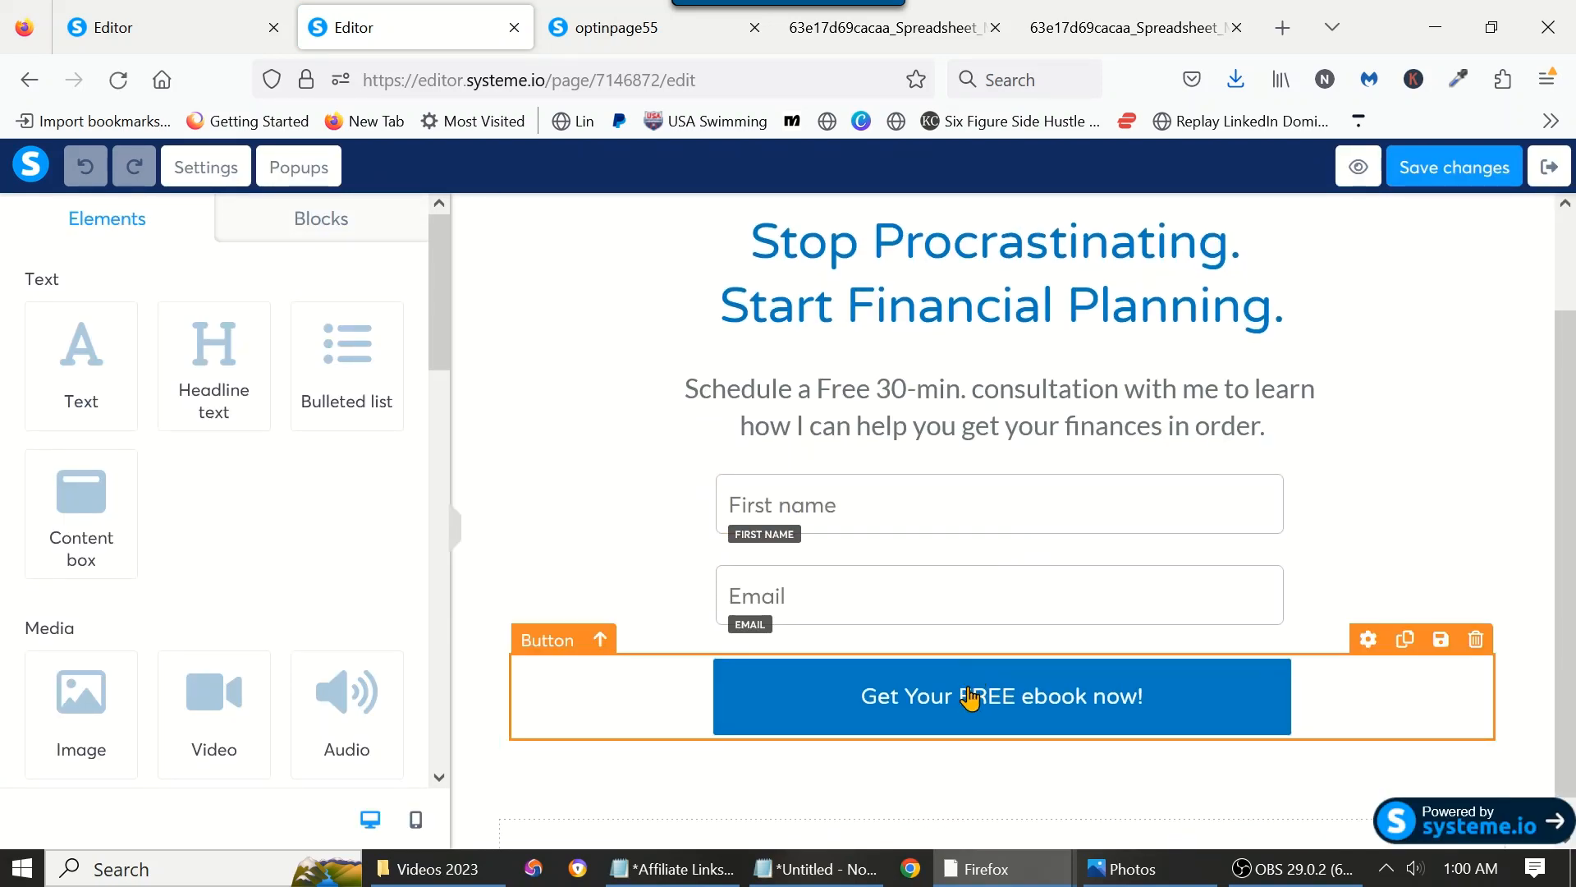
pyautogui.click(972, 697)
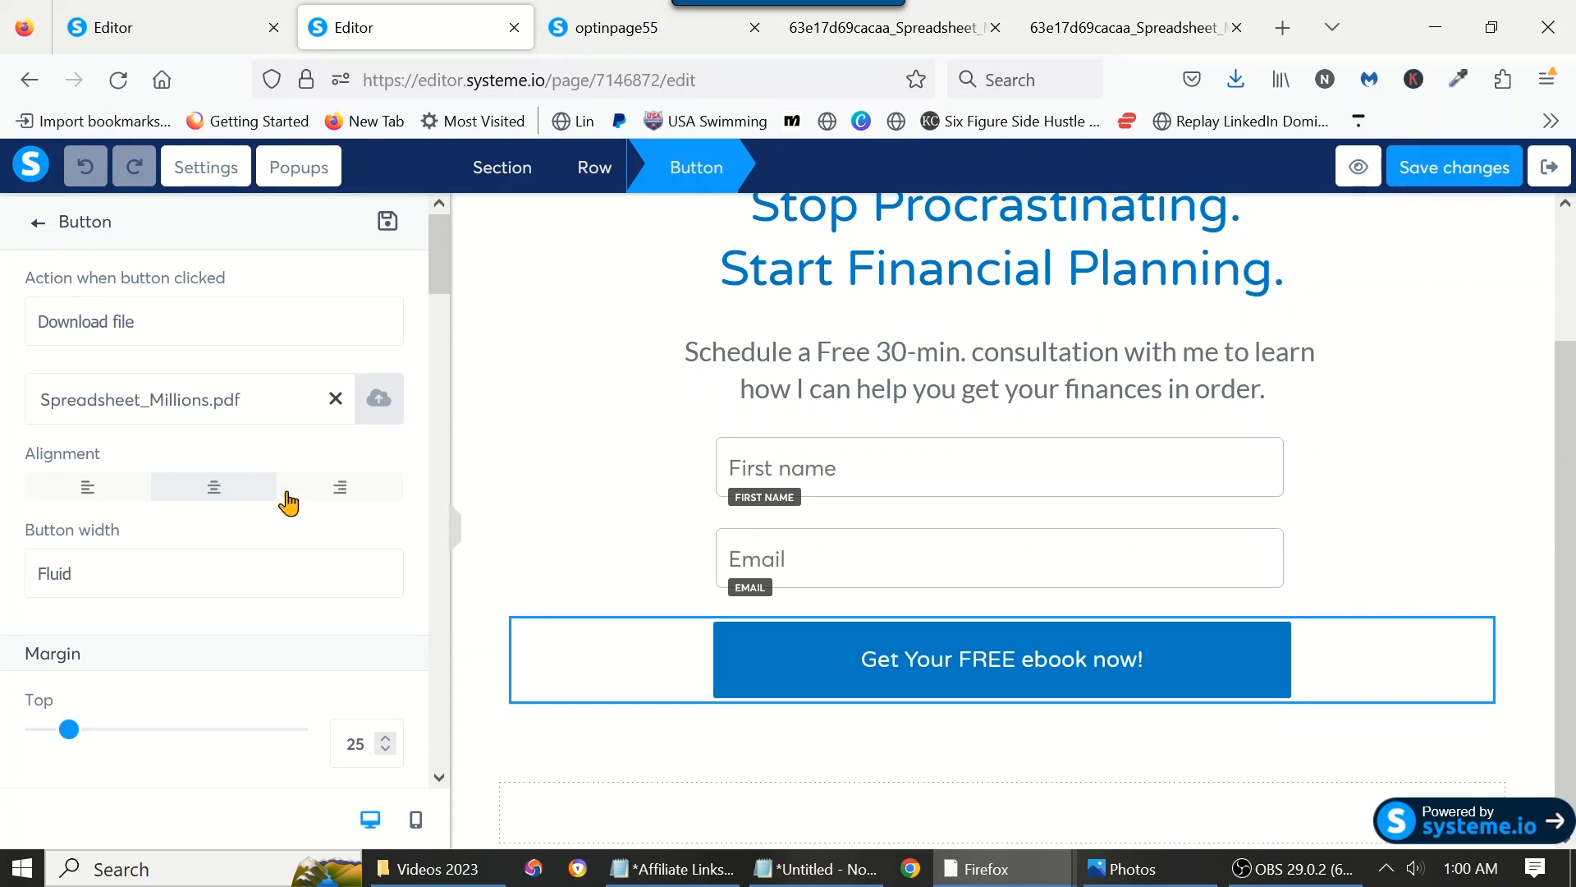
pyautogui.click(270, 334)
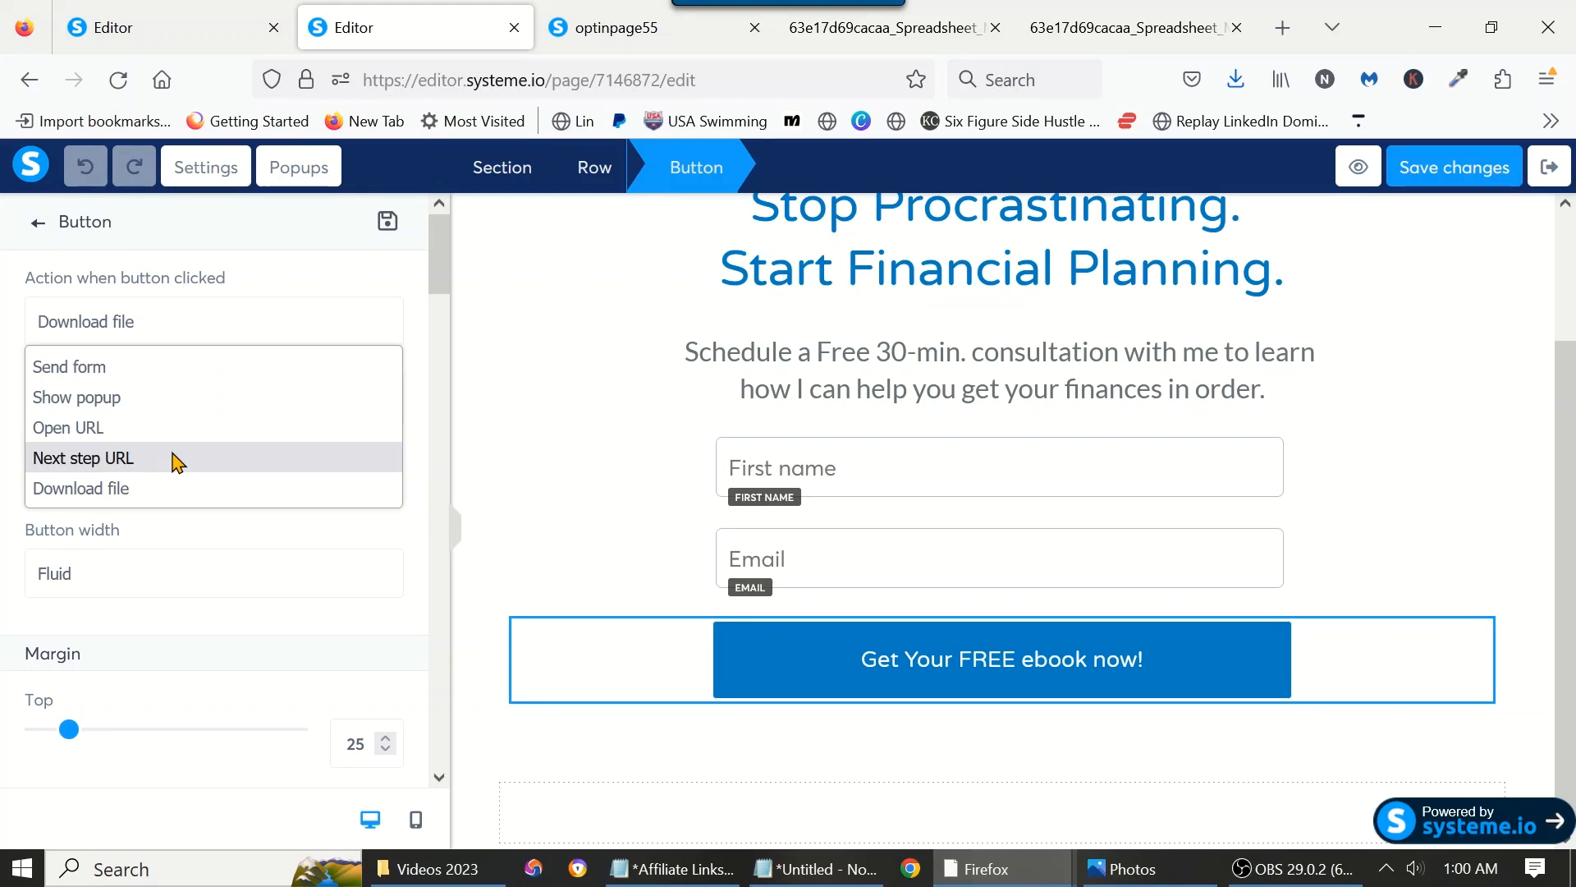
pyautogui.press('Down')
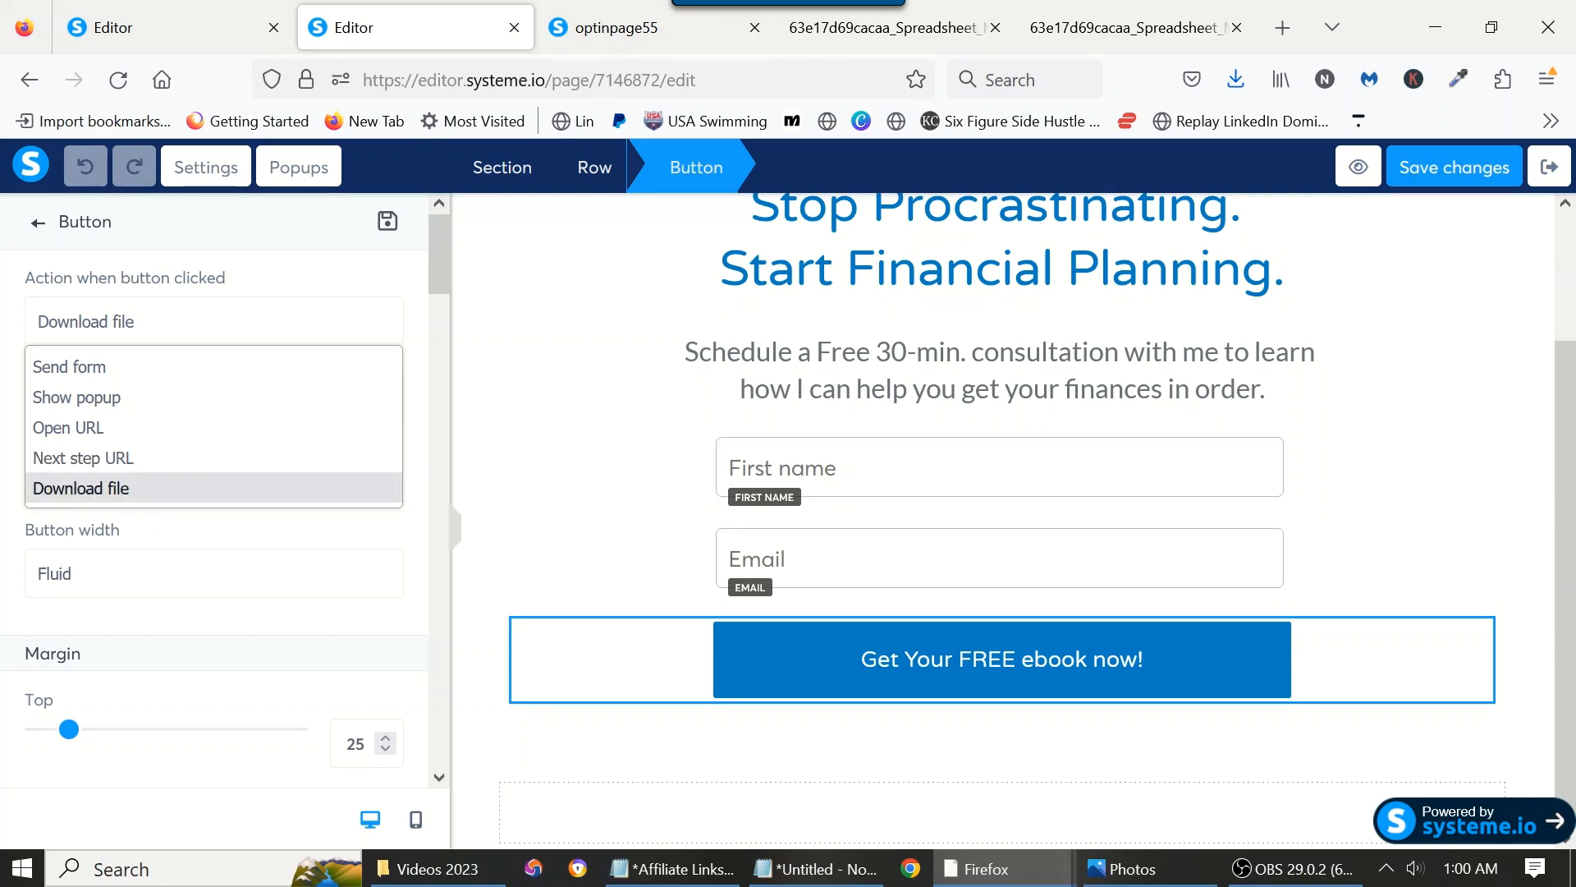